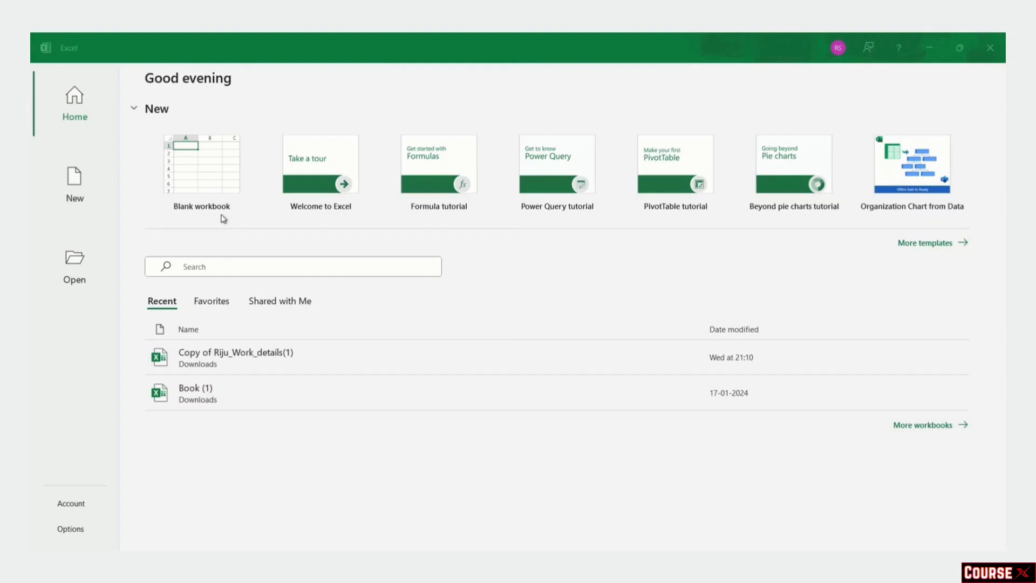
Step: Open a blank workbook (Book1) from the Excel start screen
left_click(215, 179)
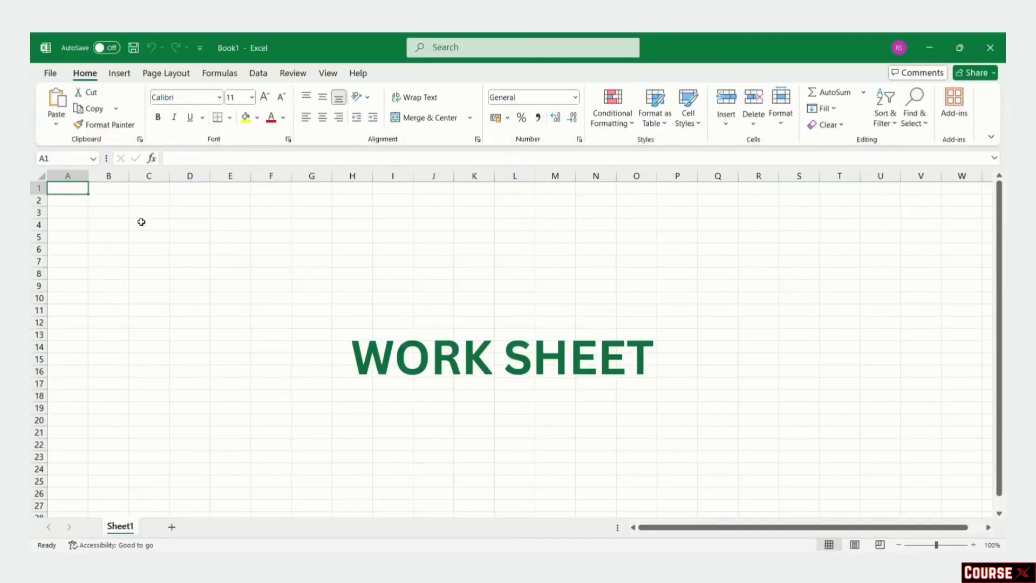
left_click(193, 236)
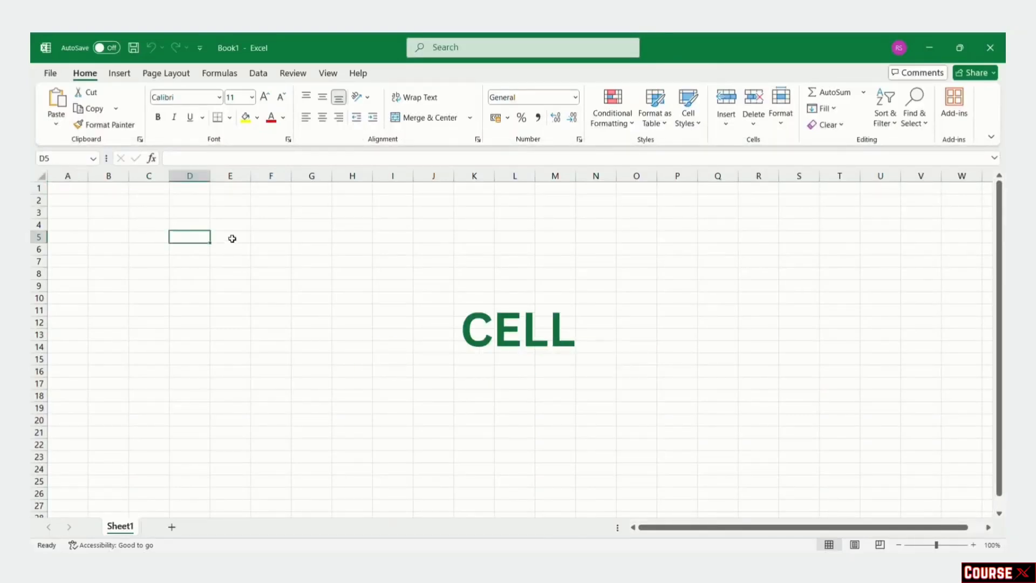
left_click(196, 261)
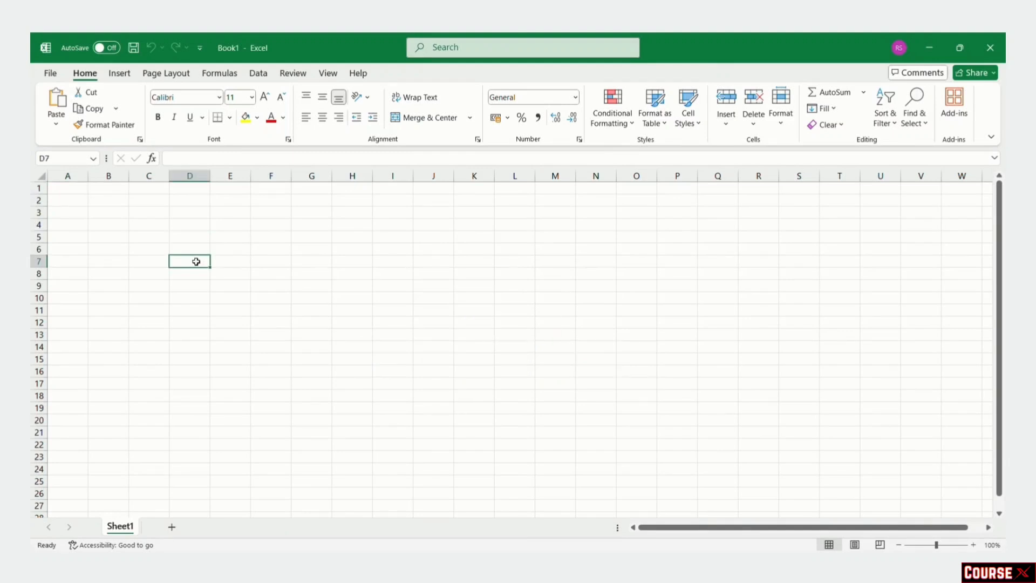
left_click(68, 176)
left_click(108, 176)
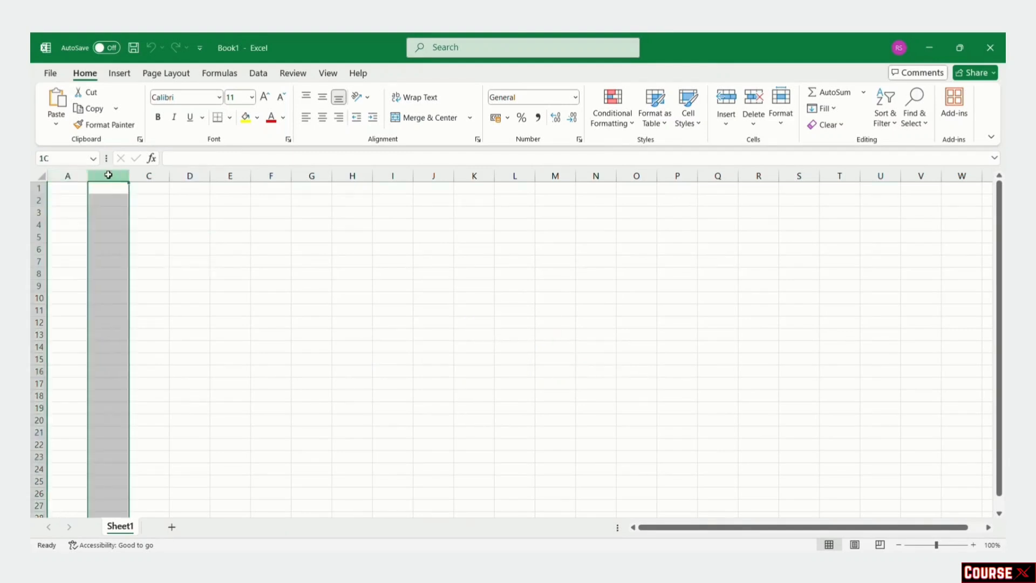
left_click(149, 176)
left_click(40, 188)
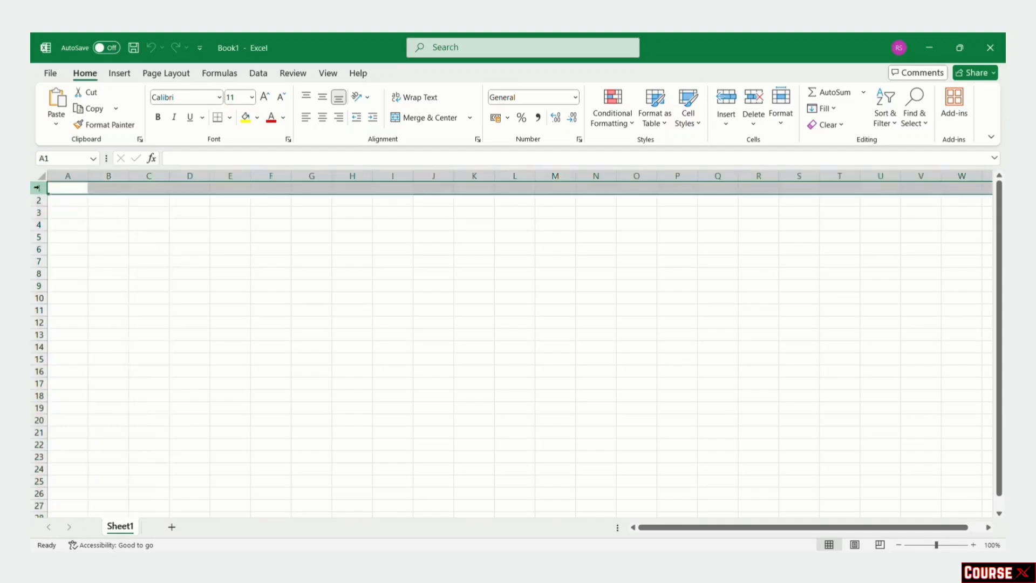
left_click(38, 200)
left_click(38, 213)
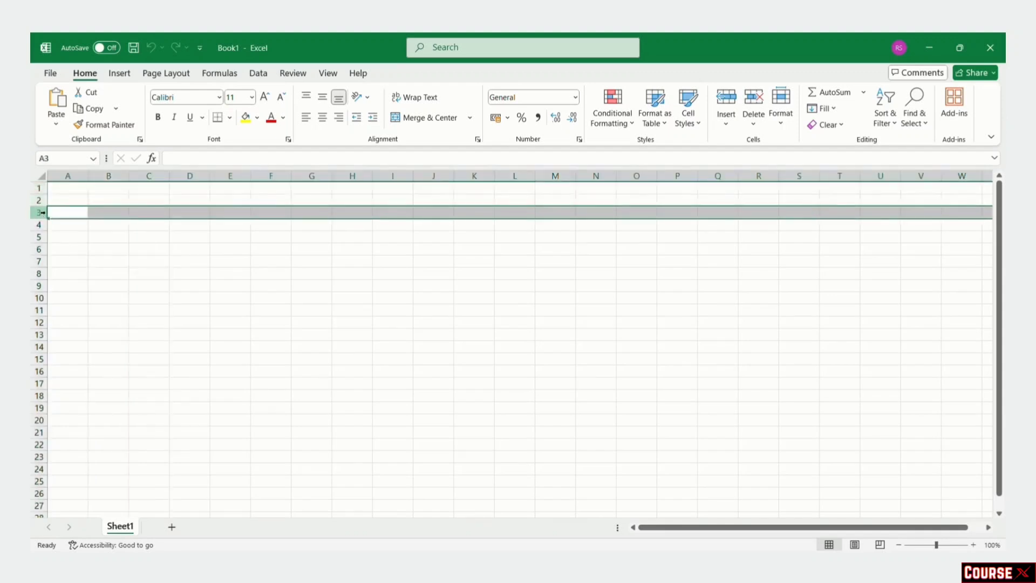
left_click(68, 188)
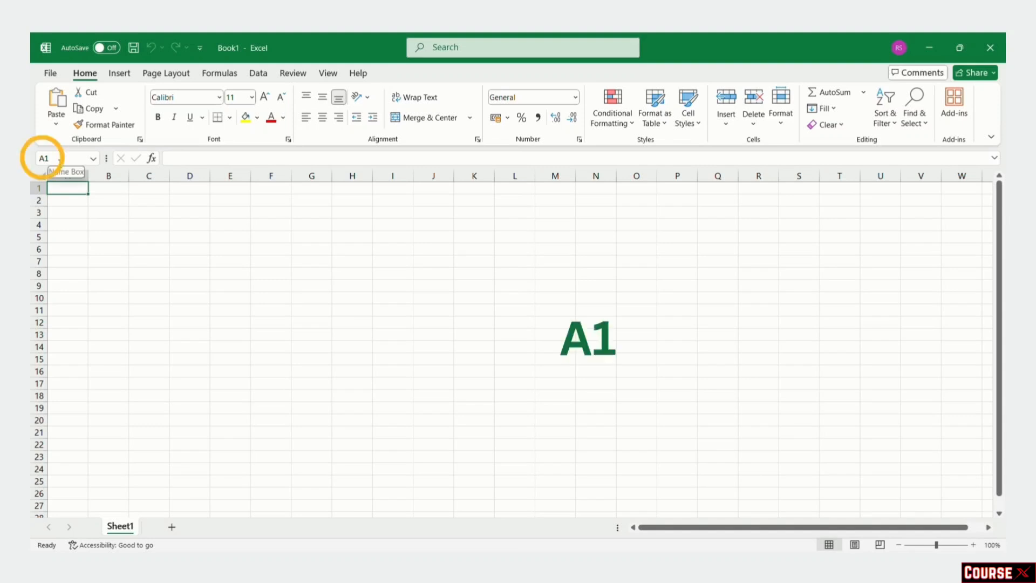
left_click(174, 160)
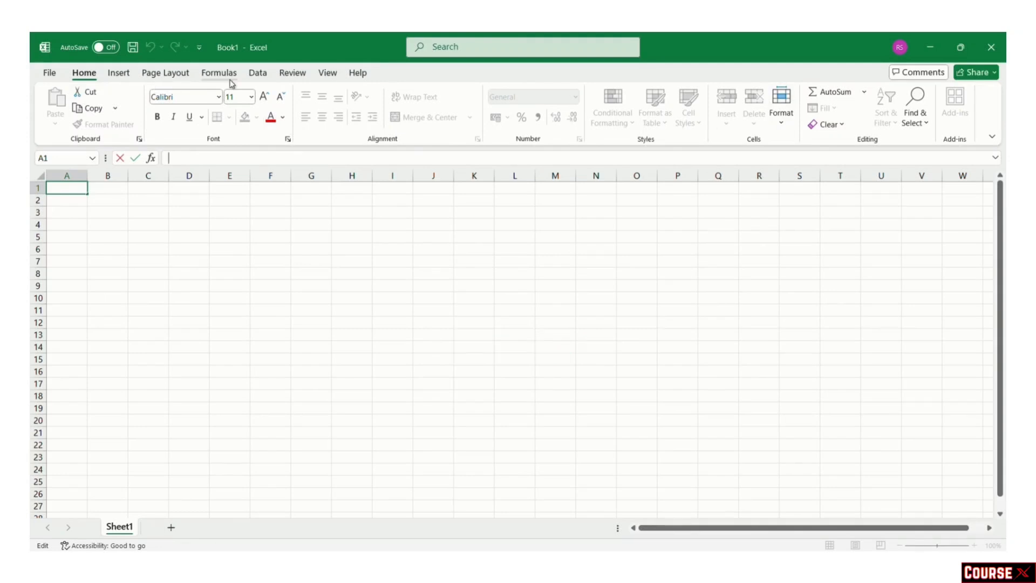
Step: Tour the Insert, Page Layout, Formulas and Data tabs, ending on Review with B2 selected
left_click(120, 74)
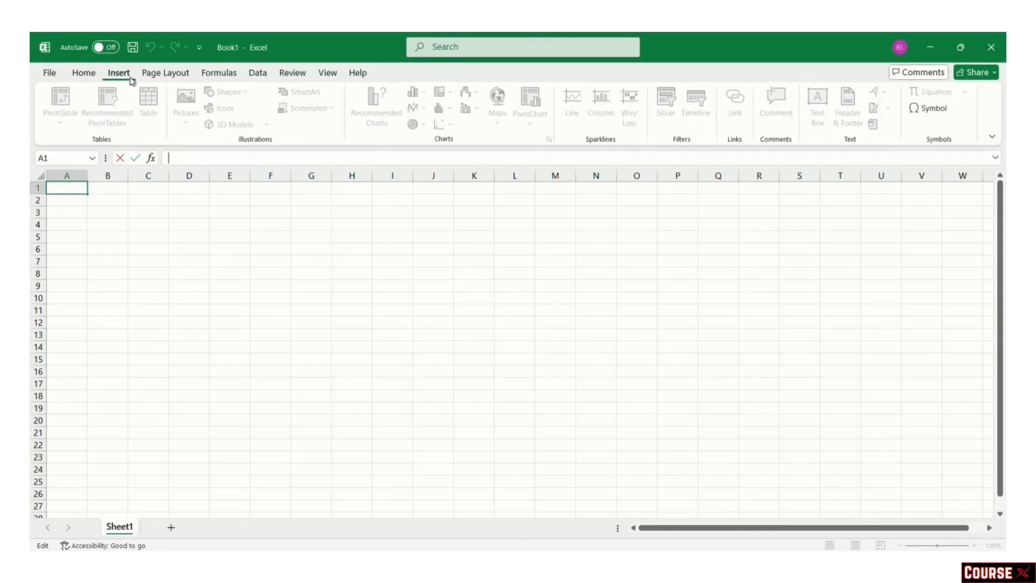
left_click(161, 74)
left_click(221, 74)
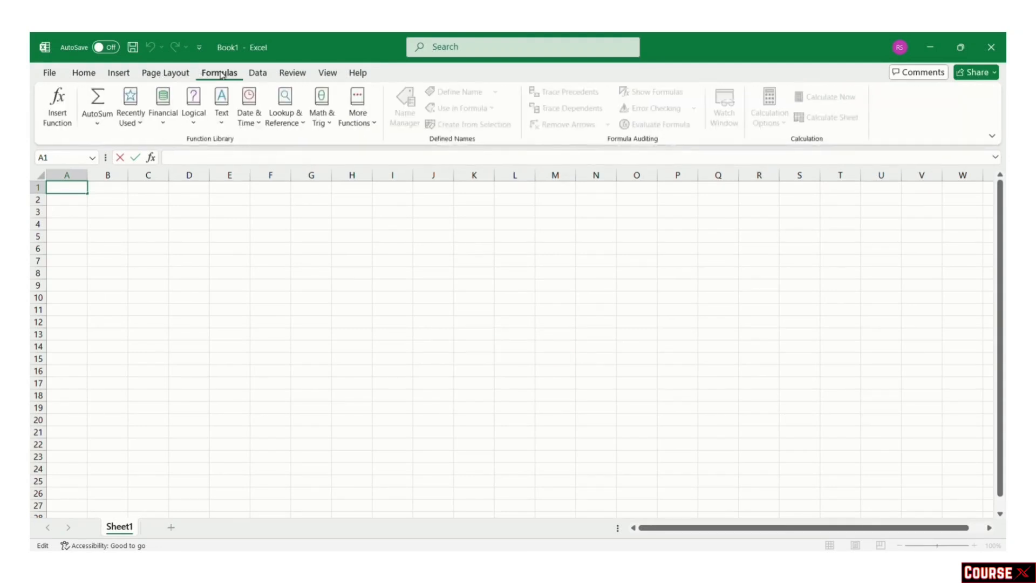
left_click(258, 74)
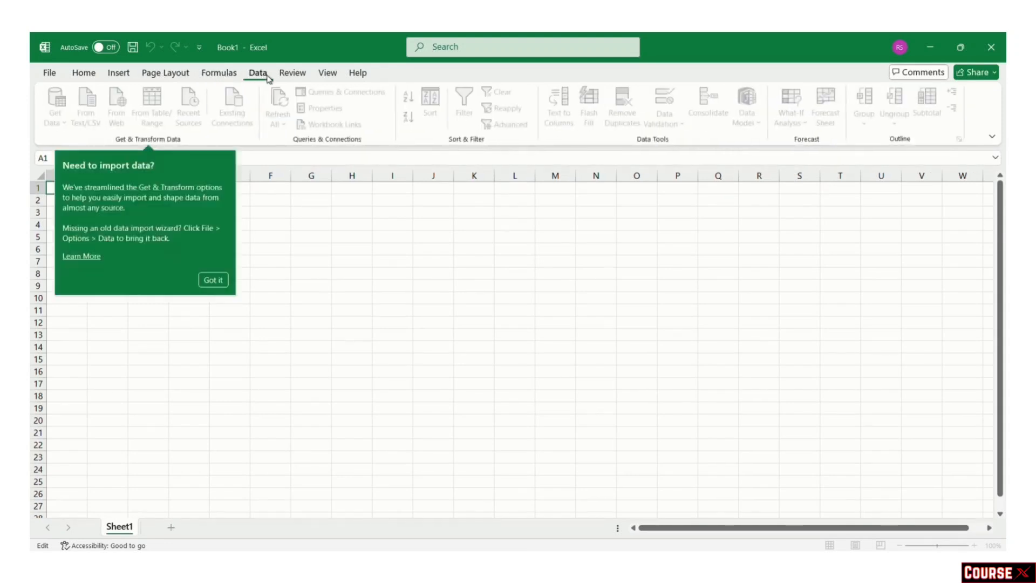
left_click(294, 75)
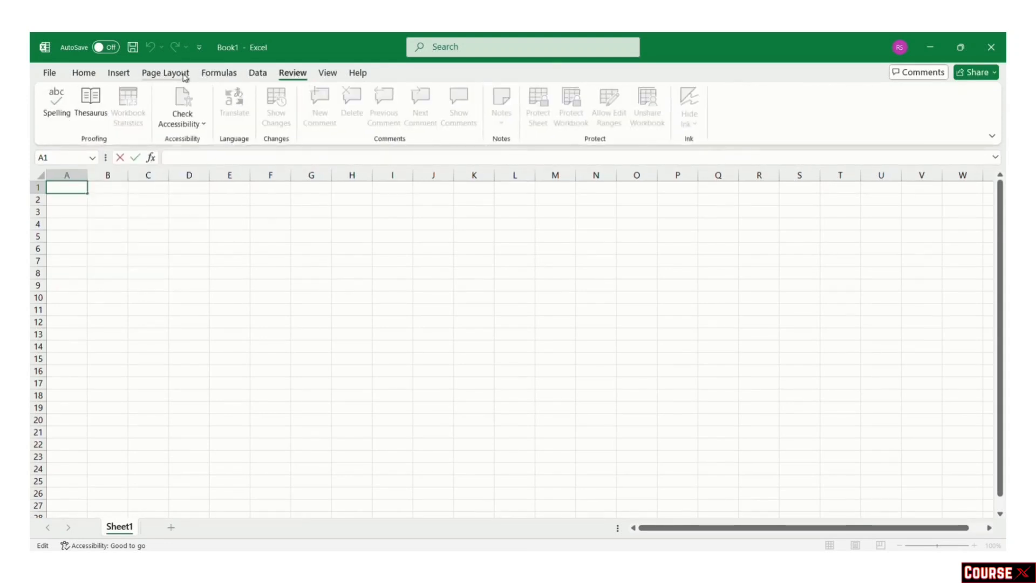
left_click(90, 200)
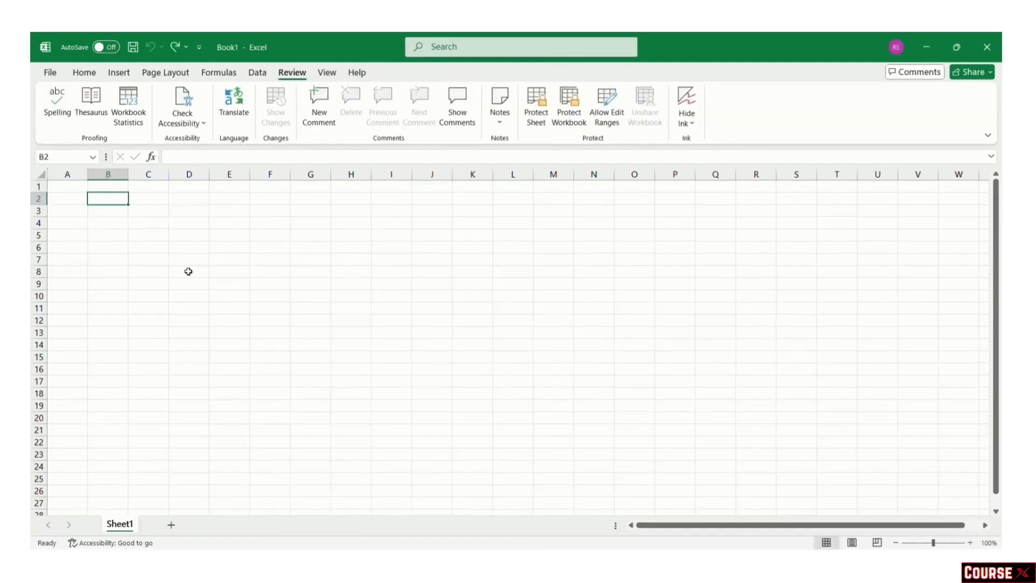
Step: Zoom the sheet to 160% and enter 'name' in C5 and 123 in C6
left_click(132, 239)
scroll(131, 239, "up", 2)
scroll(132, 239, "up", 2)
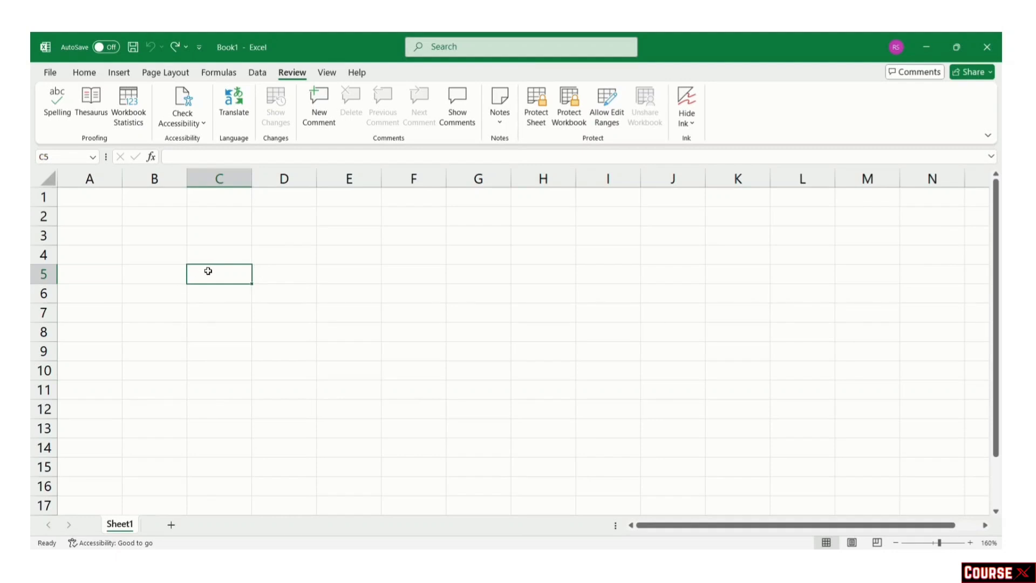
key("ctrl+y")
type("name")
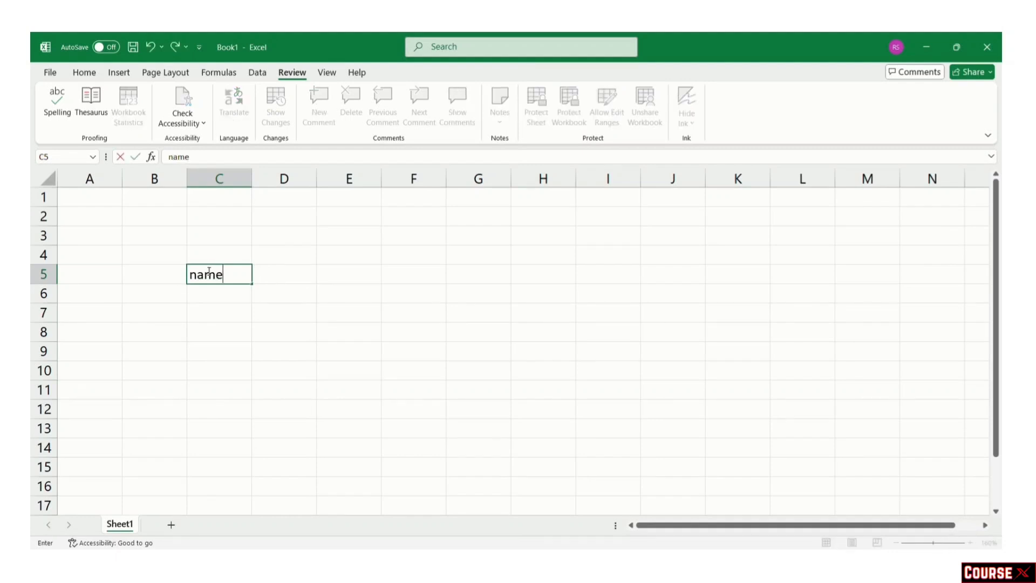
left_click(212, 294)
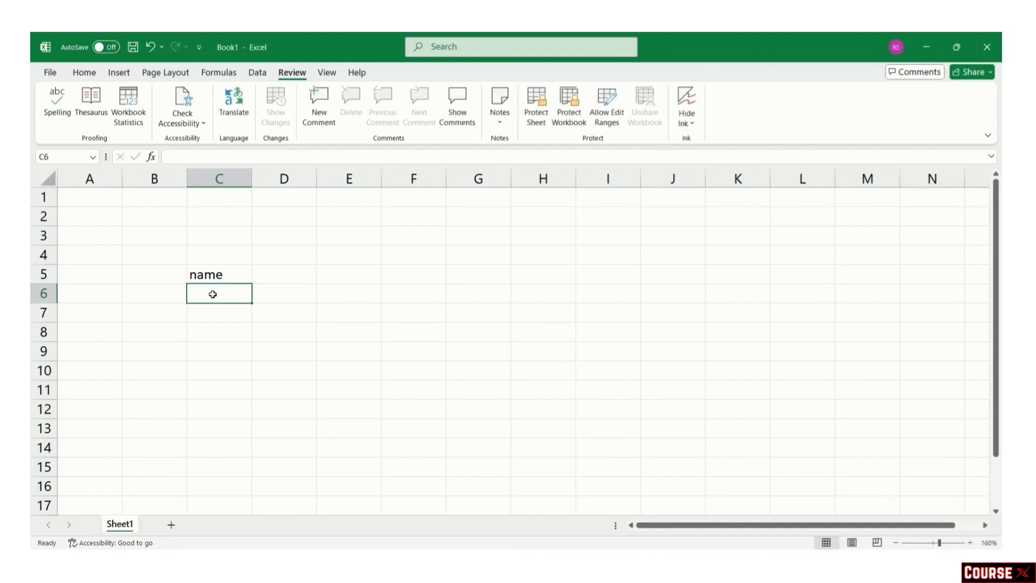
type("123")
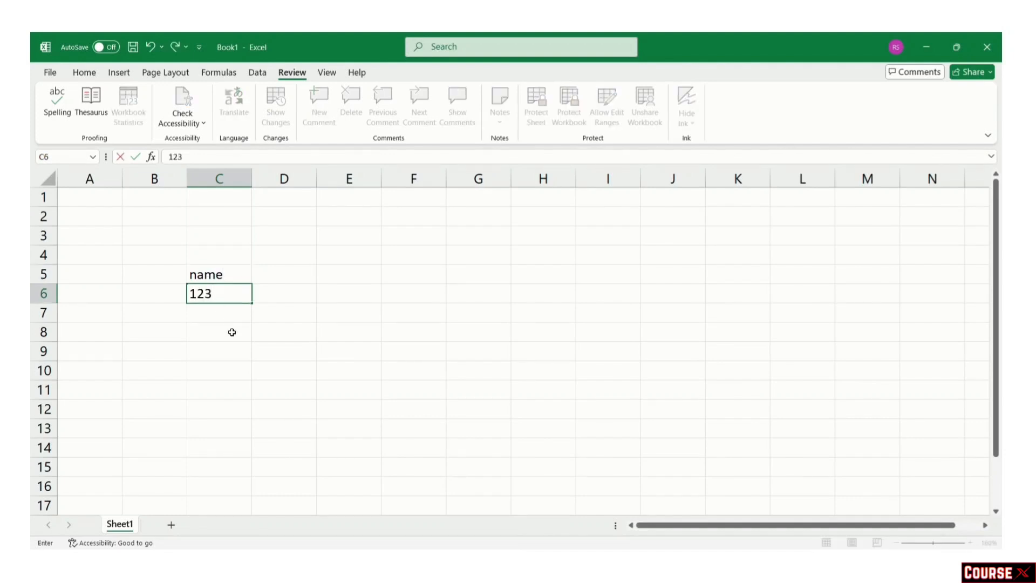
key("Return")
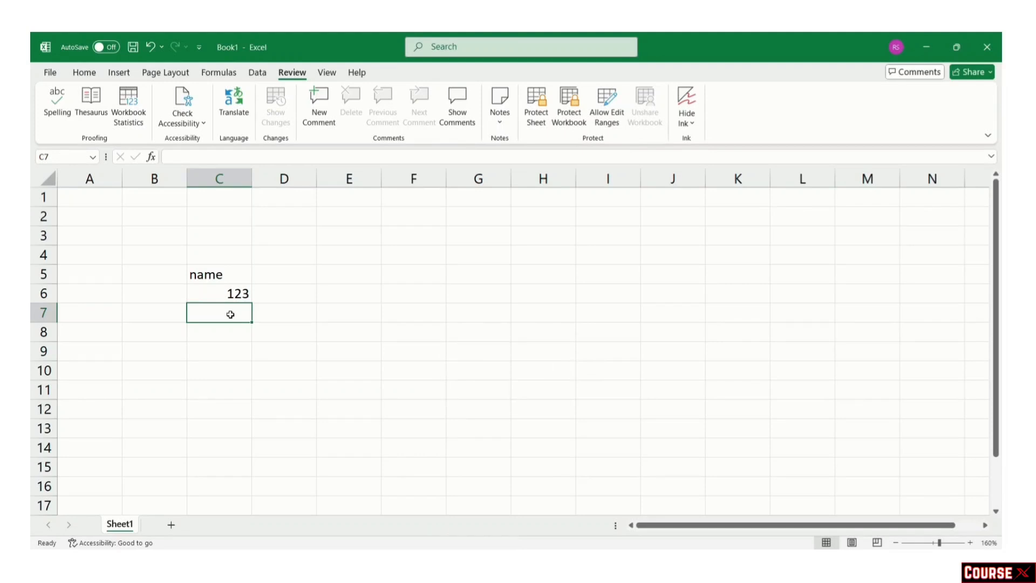
double_click(230, 315)
type("ABC")
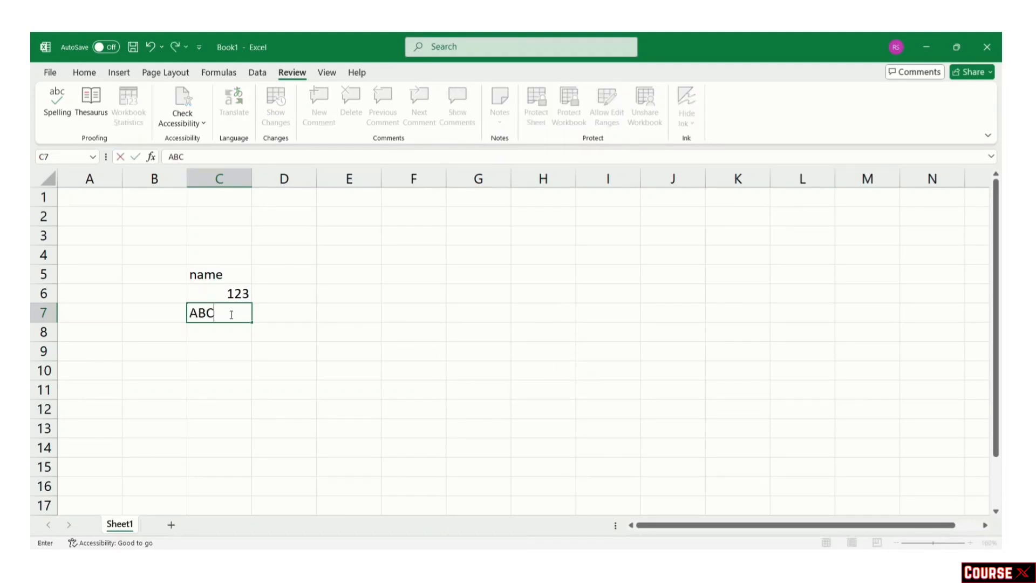
key("Tab")
left_click(230, 314)
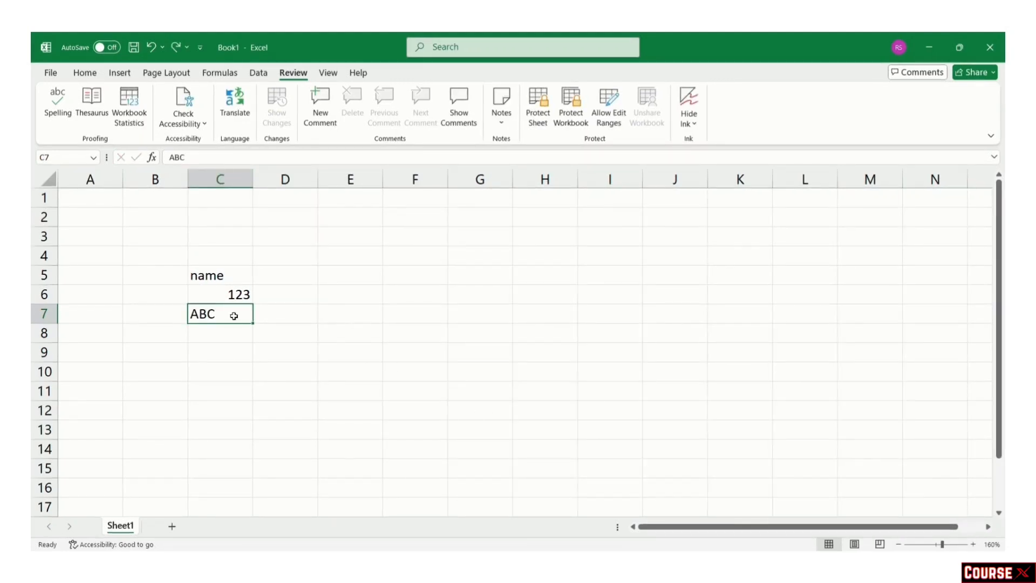
double_click(234, 315)
type("XYZA")
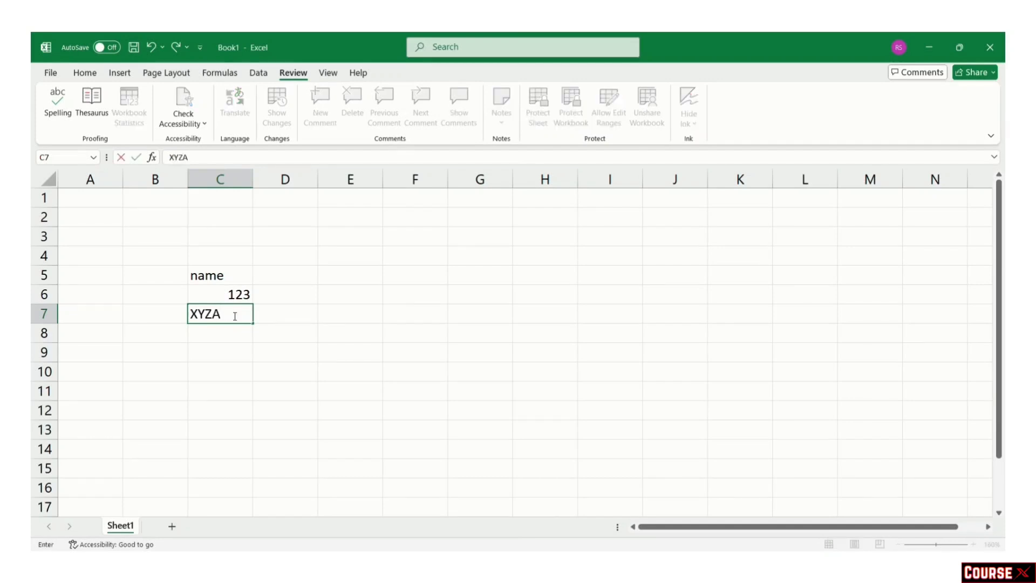
key("BackSpace")
left_click(302, 331)
left_click(226, 312)
double_click(227, 313)
left_click(282, 333)
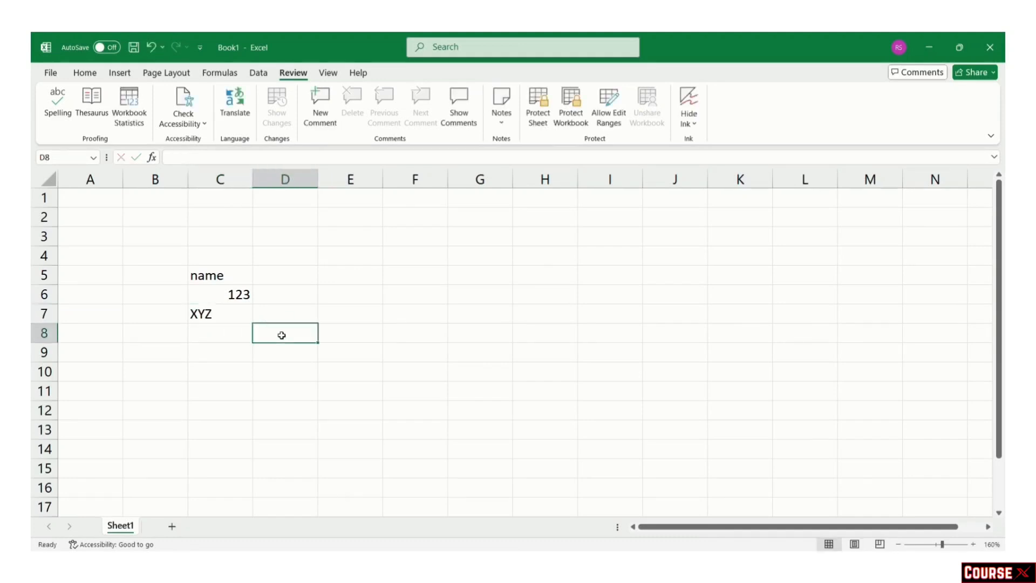
left_click(150, 52)
left_click(151, 50)
key("ctrl+z")
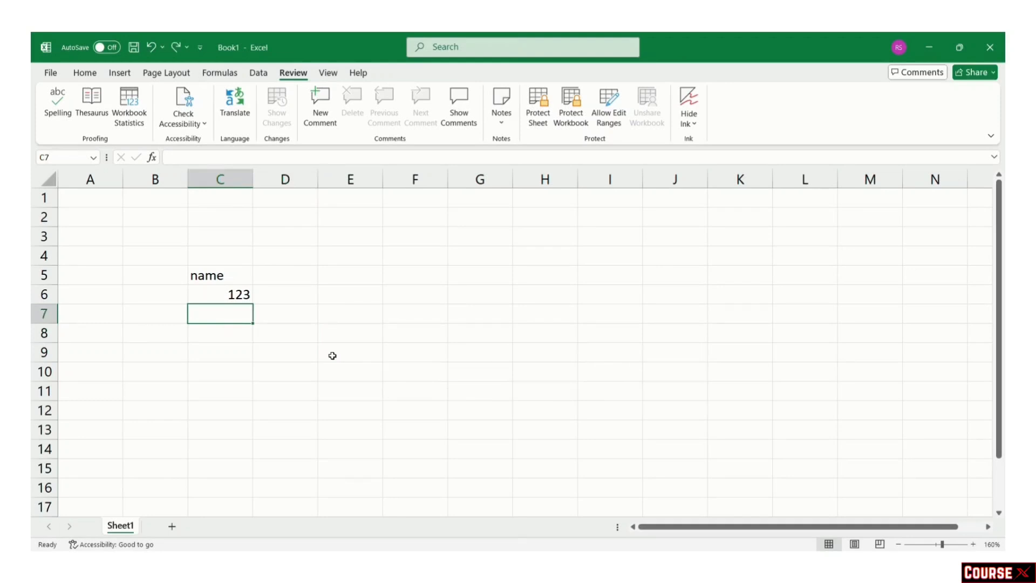
Step: Copy the 123 from C6 into E6 using the right-click Copy and Paste commands
left_click(339, 322)
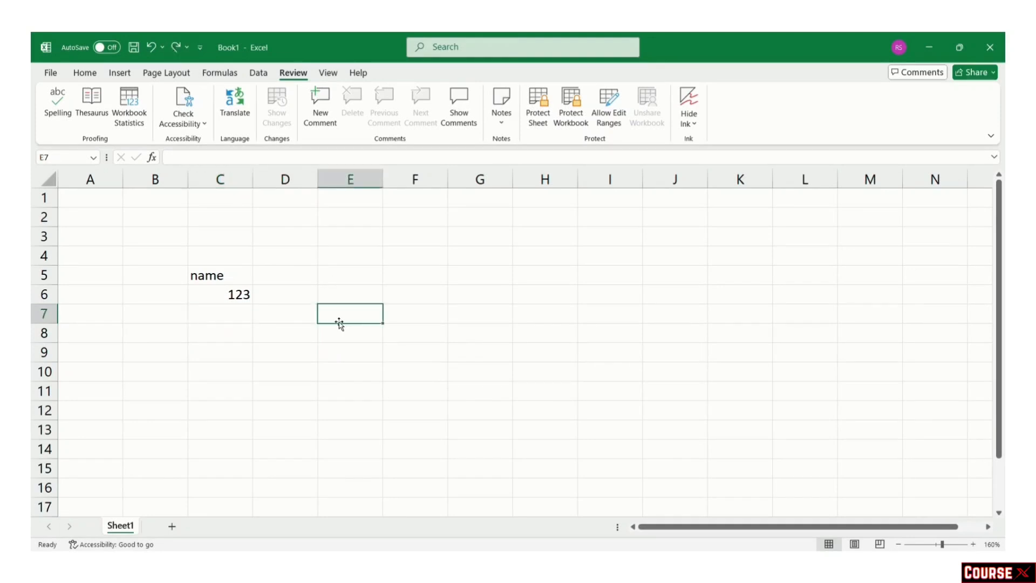
left_click(240, 294)
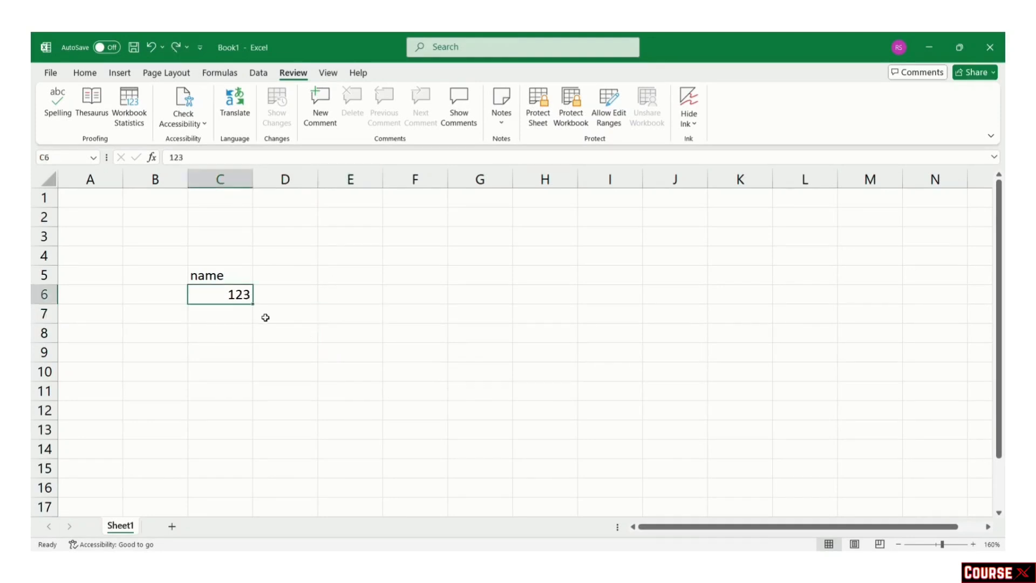
right_click(236, 297)
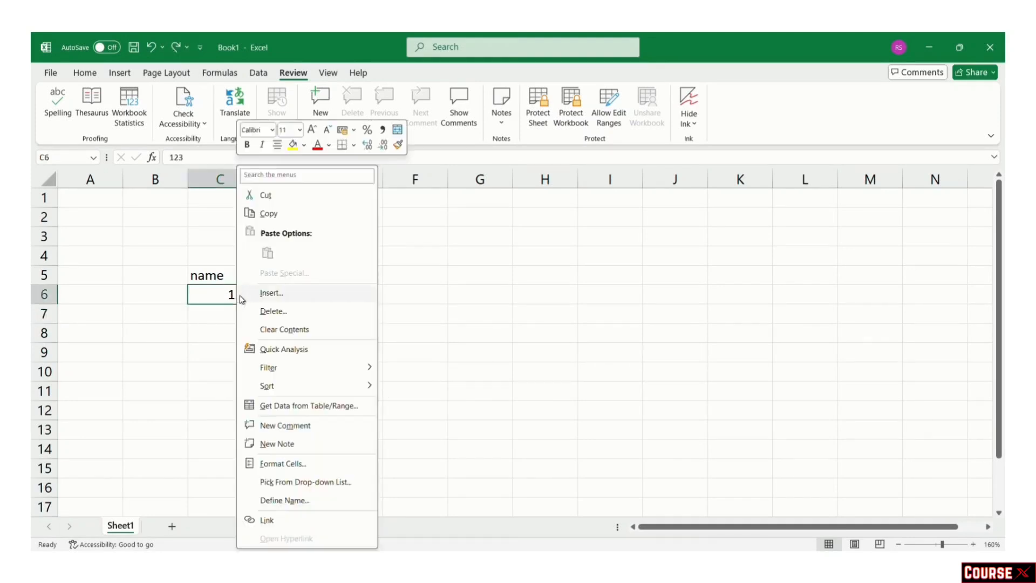
left_click(282, 218)
left_click(348, 294)
right_click(351, 297)
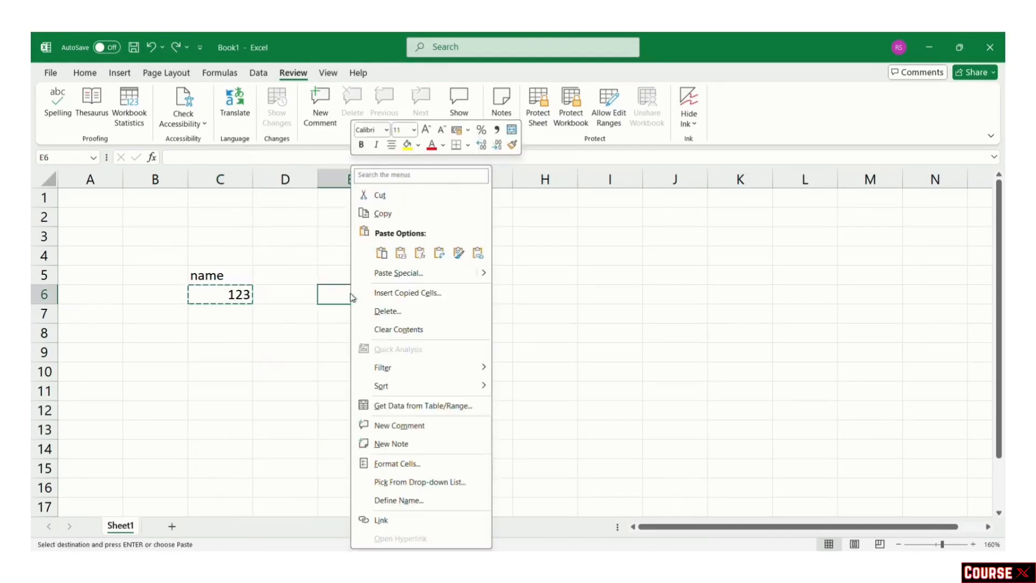
left_click(381, 252)
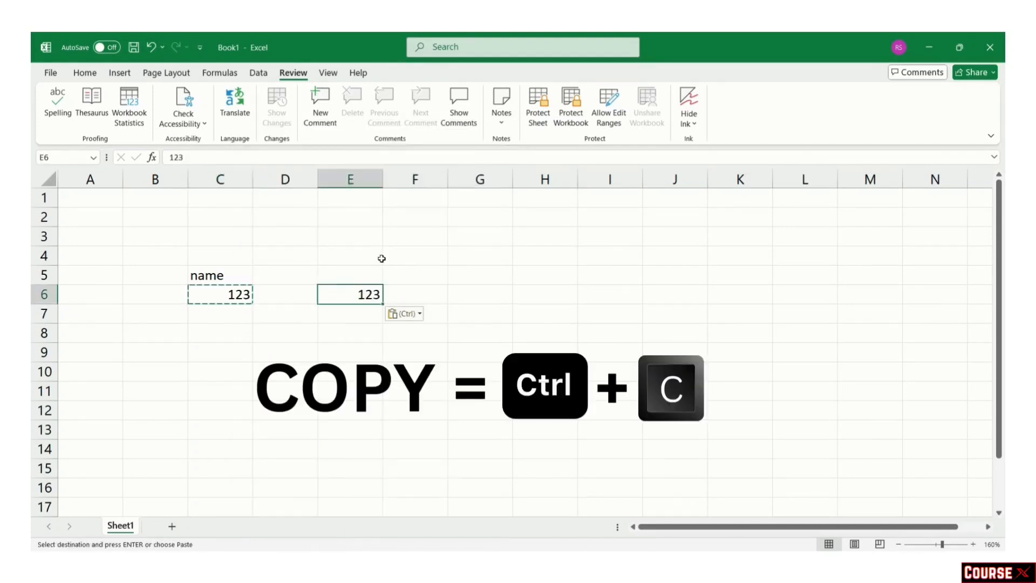
Step: Copy C6's 123 into C9 with Ctrl+C and Ctrl+V
left_click(215, 299)
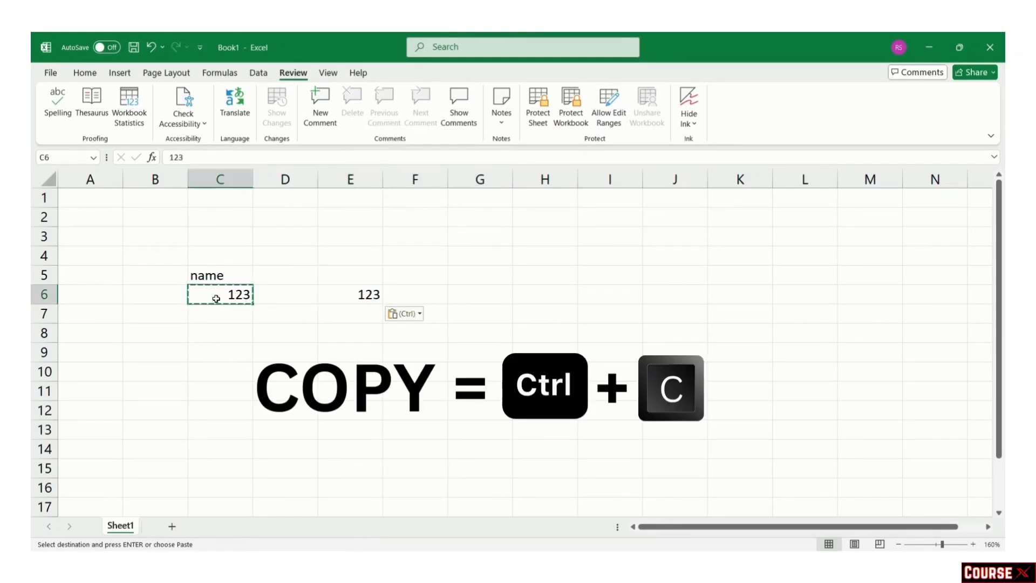
key("ctrl+c")
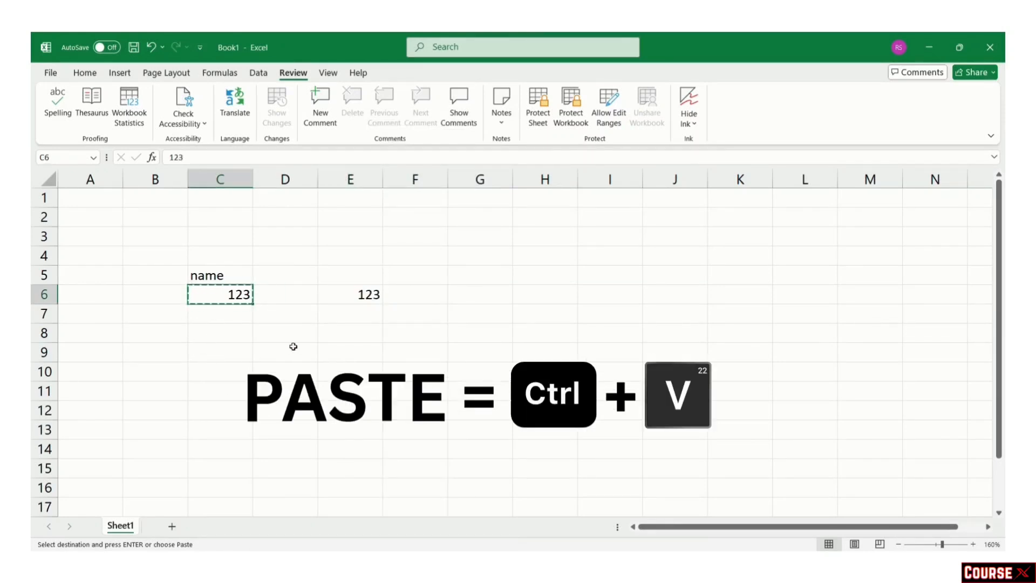
left_click(222, 352)
key("ctrl+v")
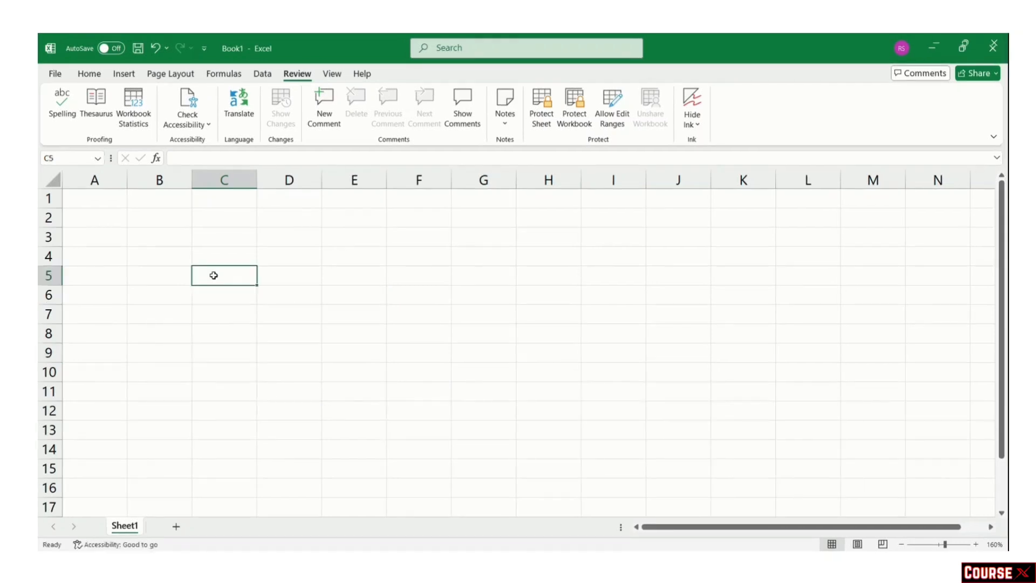
Step: Enter MONDAY in C5 and fill the weekdays down to SUNDAY in C11
type("MONDAY")
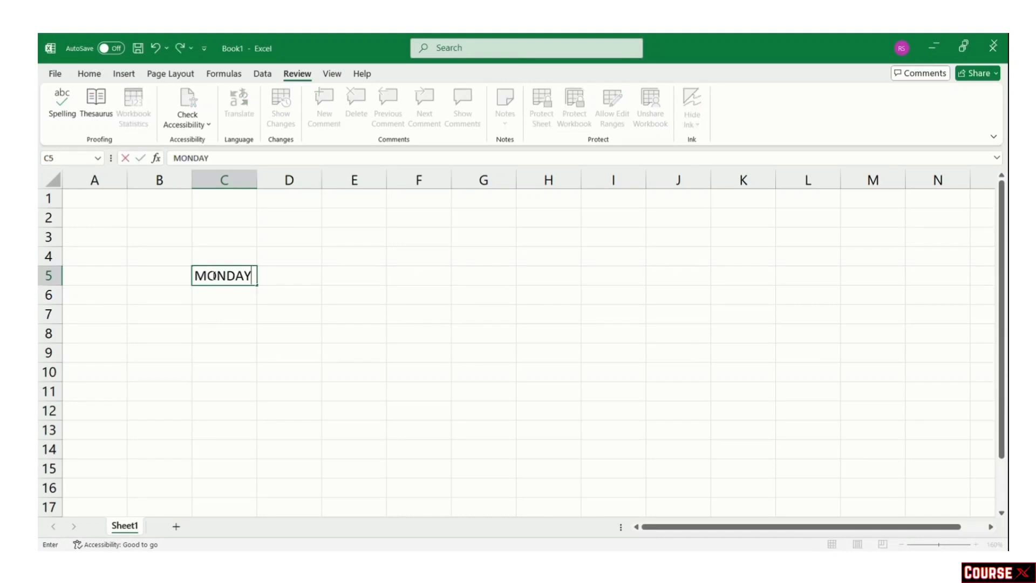
left_click(272, 346)
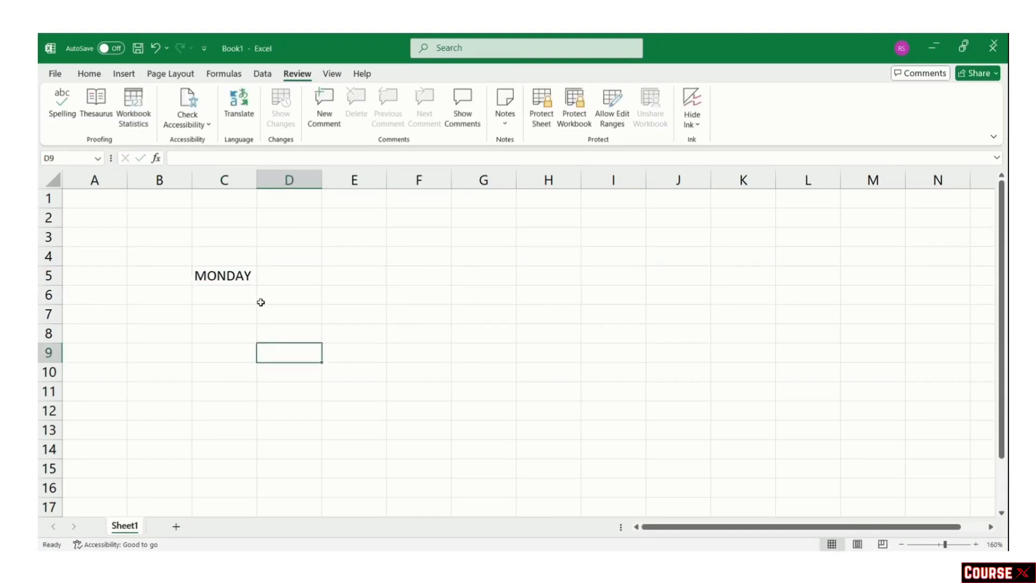
left_click(244, 280)
left_click_drag(257, 287, 257, 286)
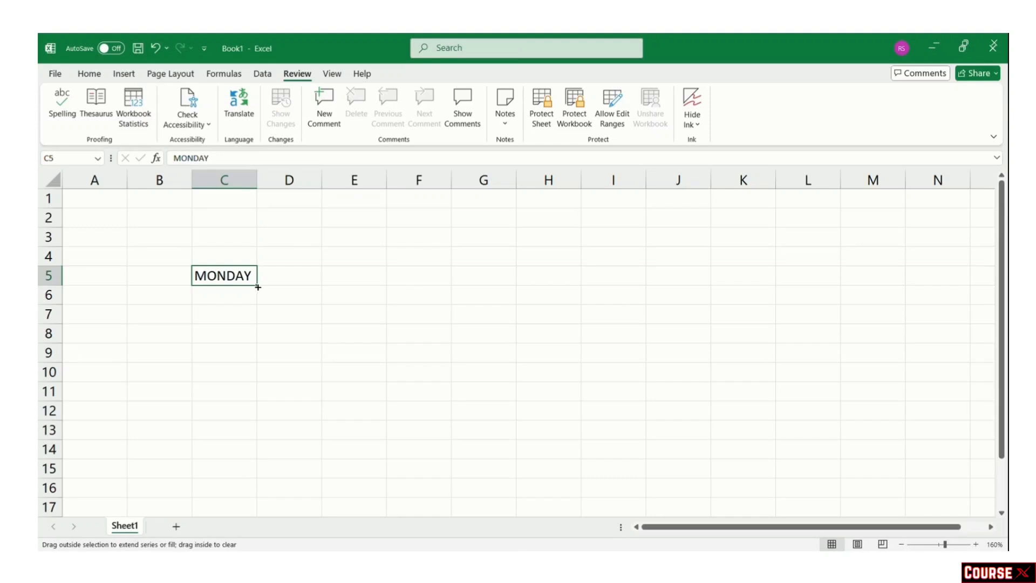
left_click_drag(257, 287, 253, 404)
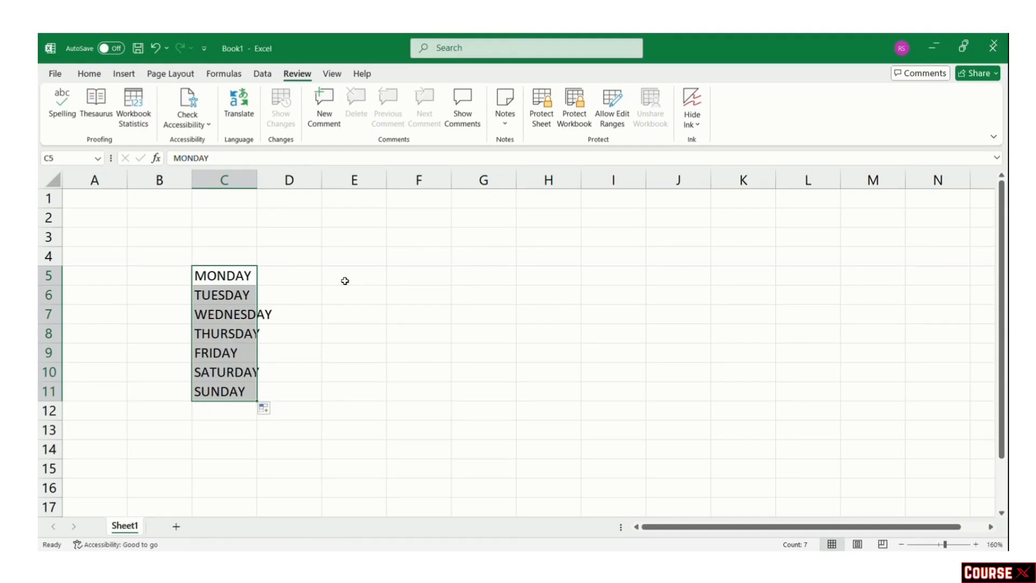
Step: Fill E5:E11 with 1 to 7 by extending a 1, 2 series
left_click(345, 281)
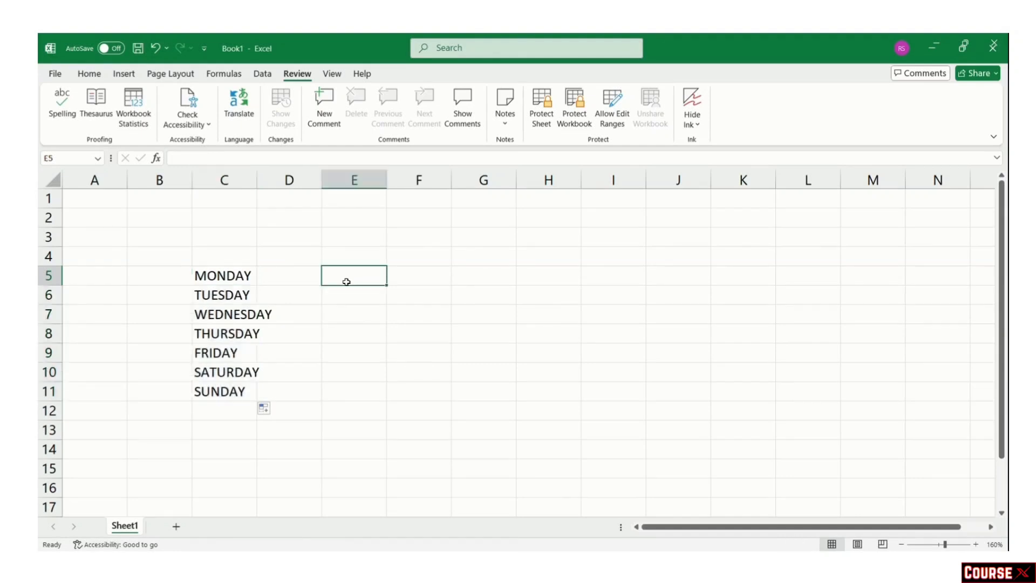
type("1")
left_click(349, 294)
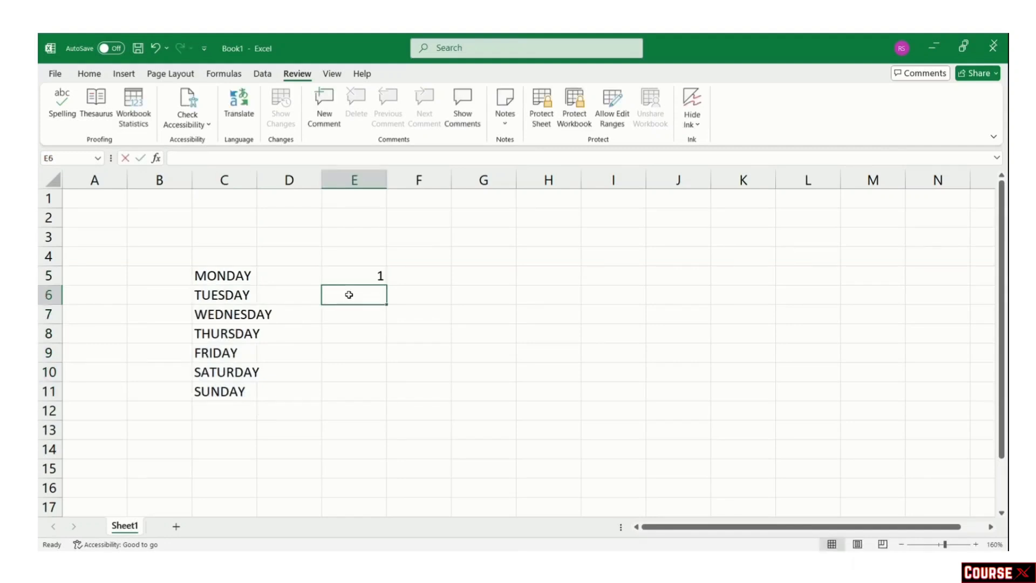
type("2")
left_click_drag(331, 275, 386, 401)
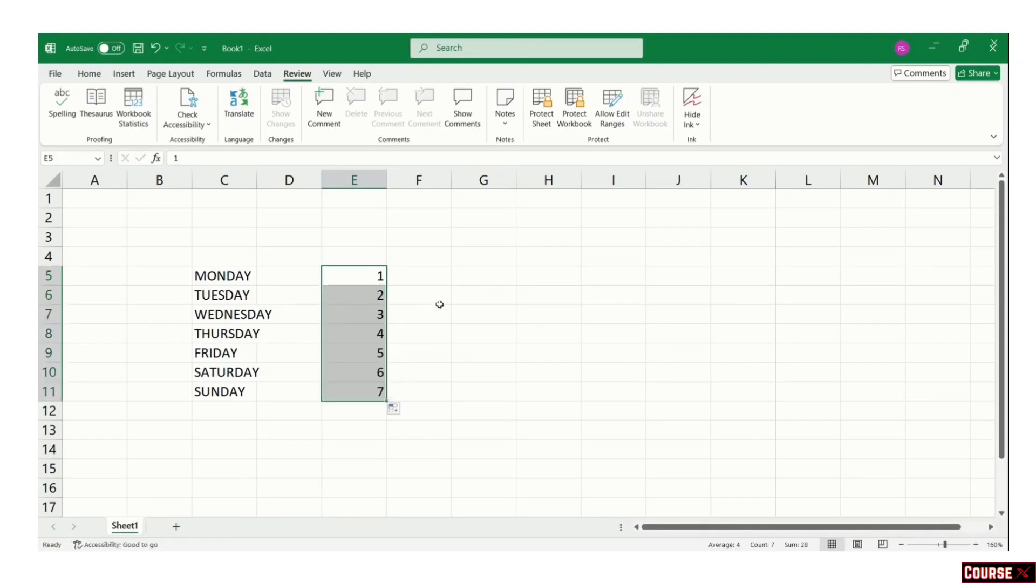
left_click(474, 280)
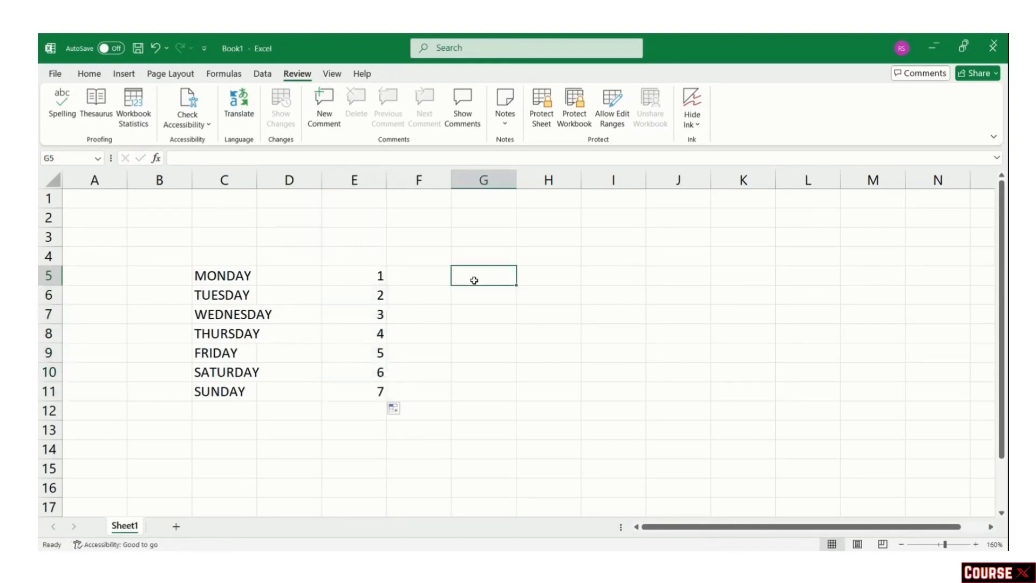
Step: Enter 01-01-2025 in G5 and fill consecutive daily dates down to G9
type("01-0")
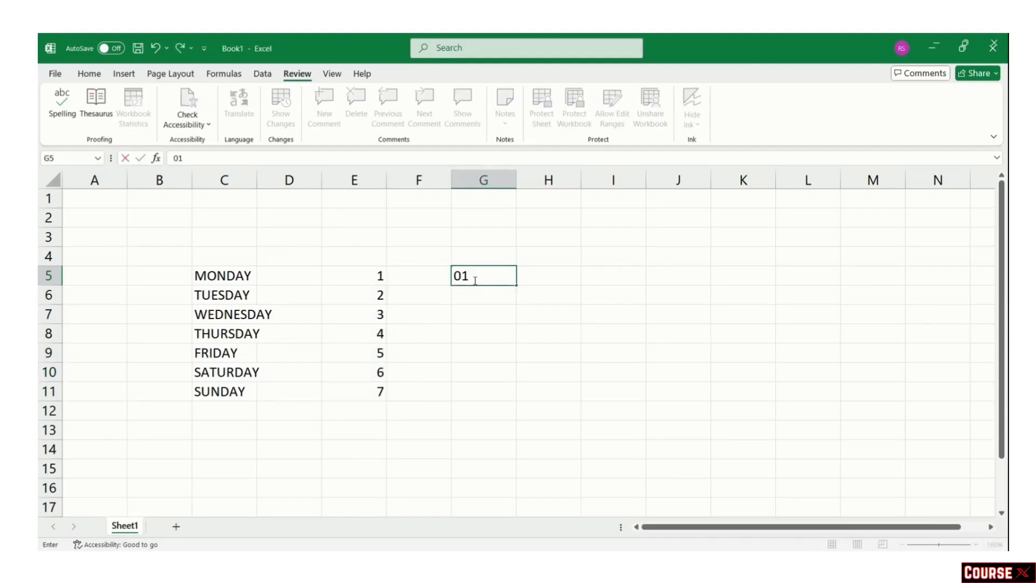
type("1-2025")
key("Return")
left_click(504, 284)
left_click_drag(527, 285, 516, 402)
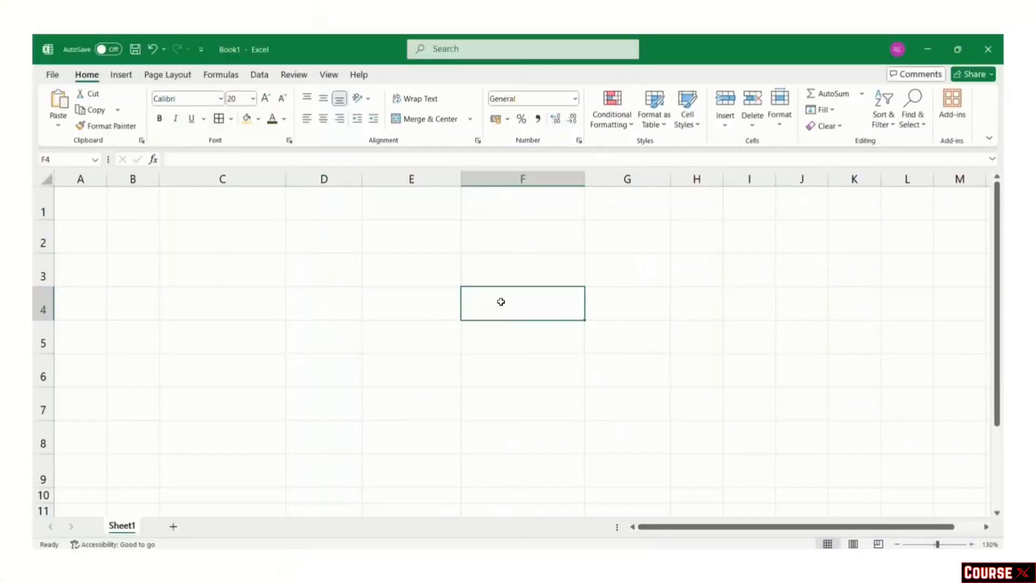
Step: Enter 1000 in F4, try Currency, then settle on Accounting format showing ₹ 1,000.00
type("1000")
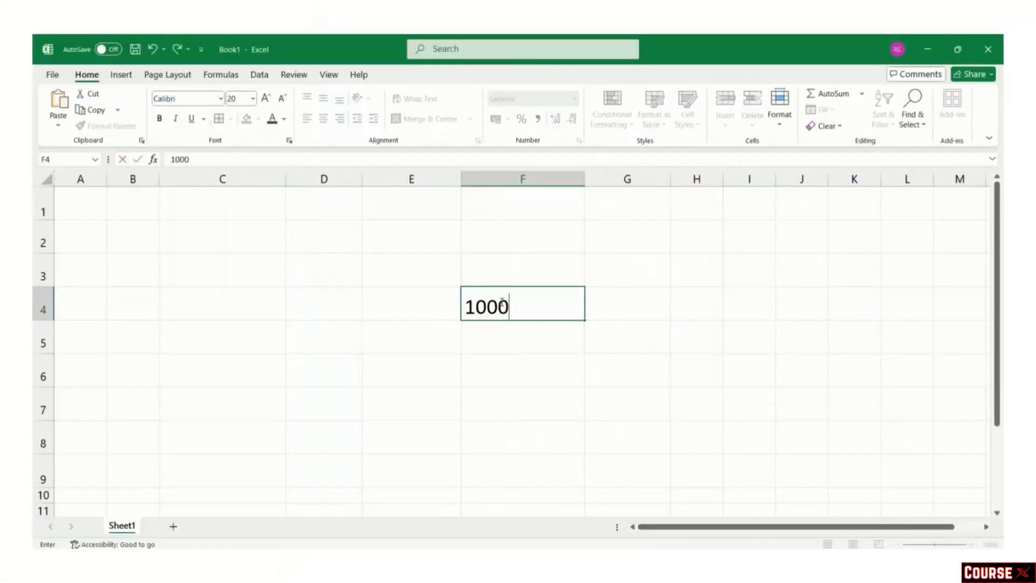
left_click(704, 339)
left_click(539, 308)
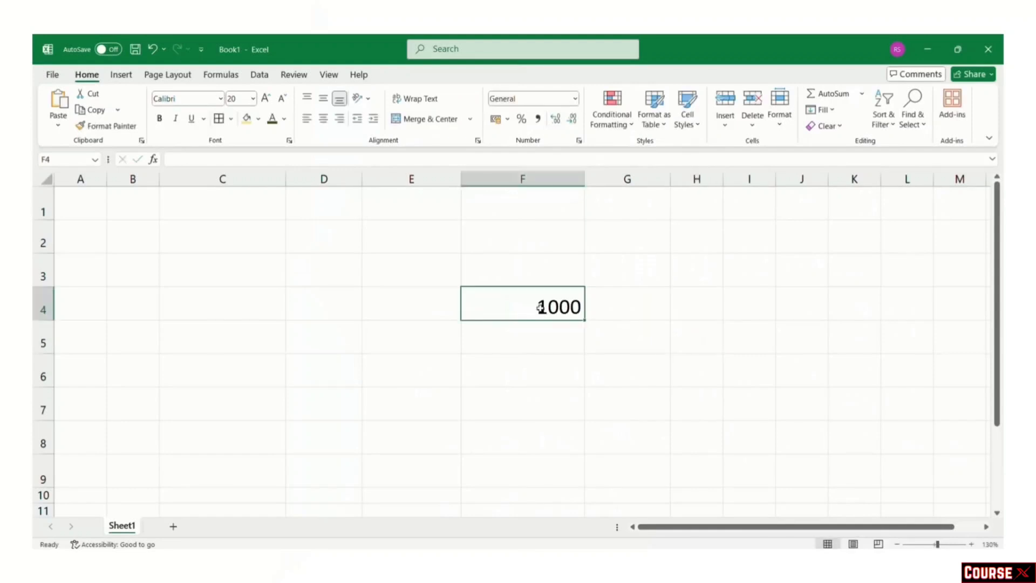
left_click(575, 100)
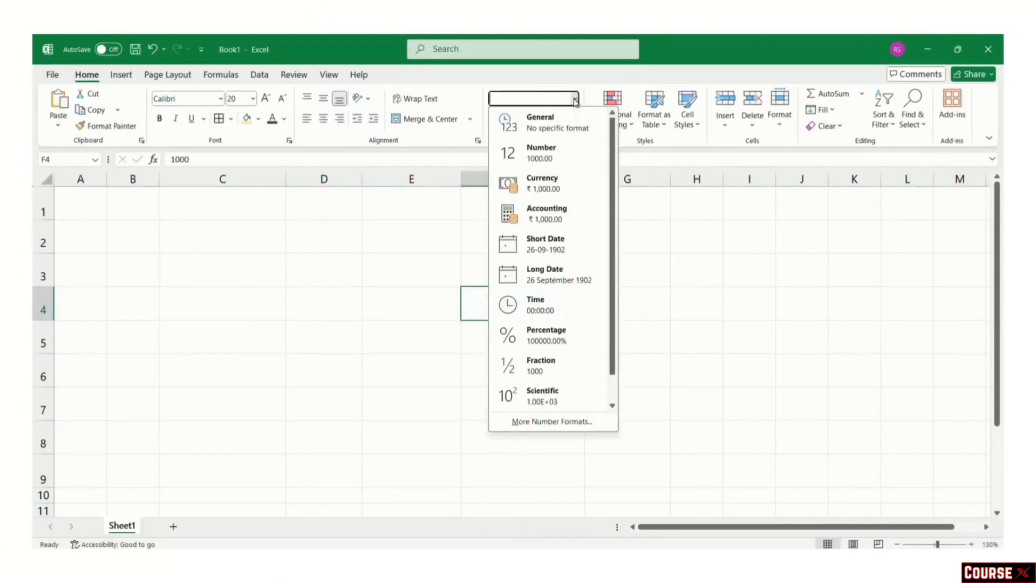
left_click(565, 129)
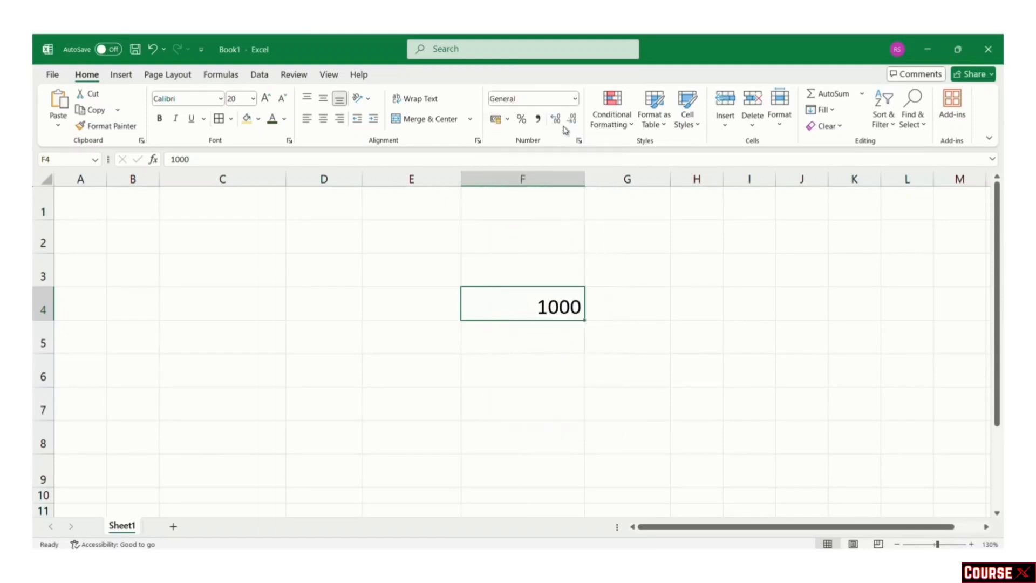
left_click(576, 101)
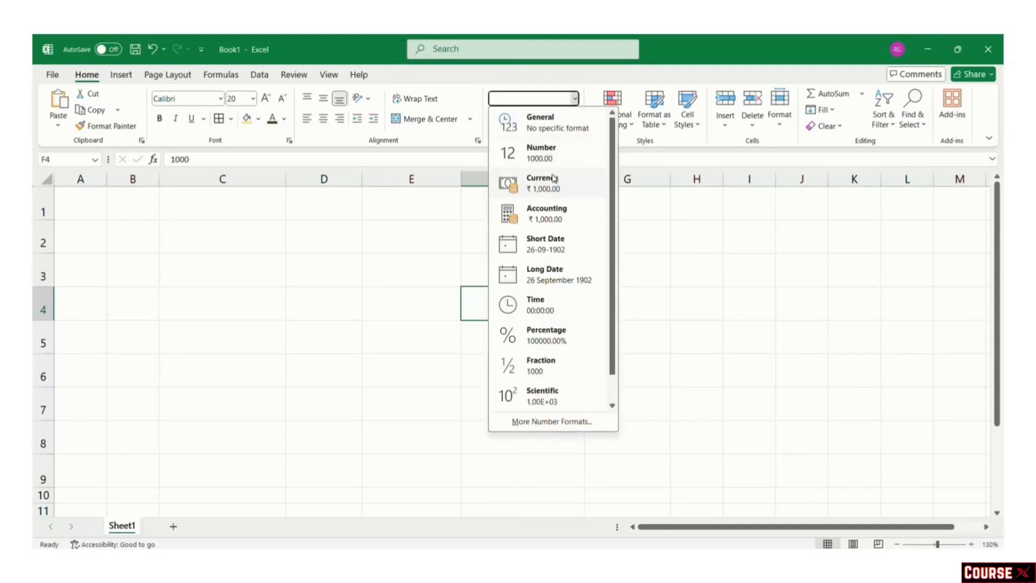
left_click(548, 180)
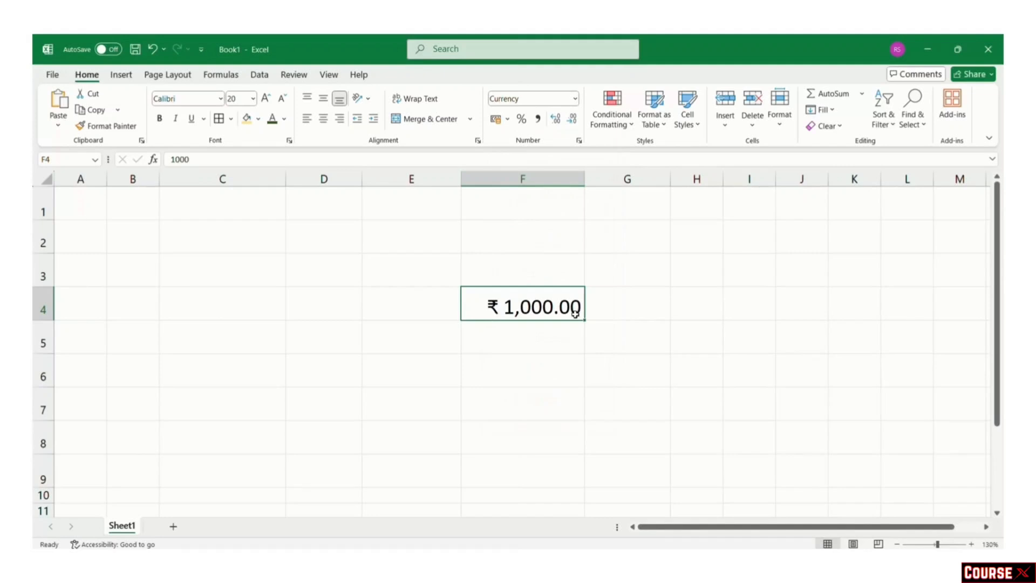
left_click(575, 99)
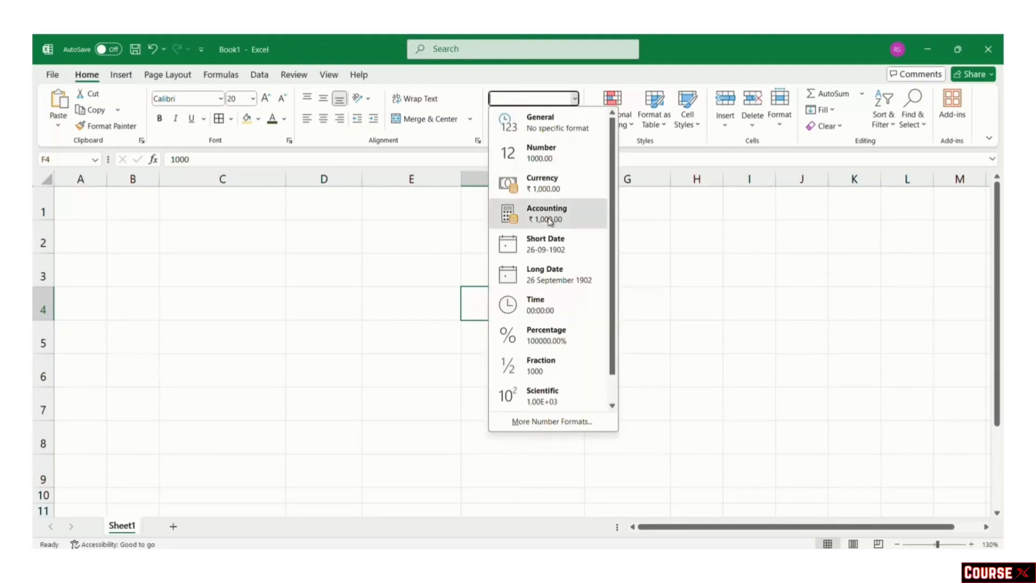
left_click(547, 214)
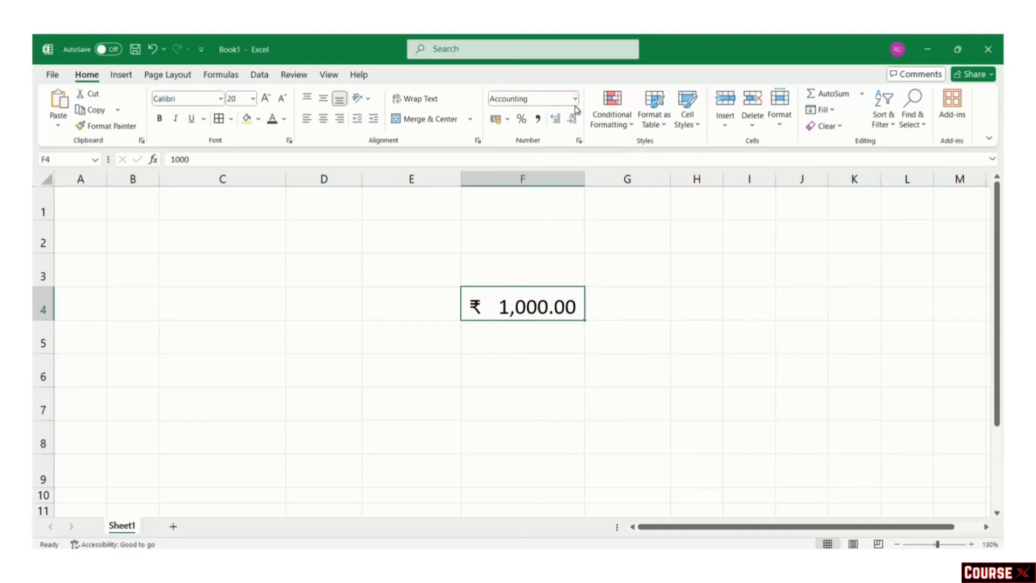
left_click(625, 308)
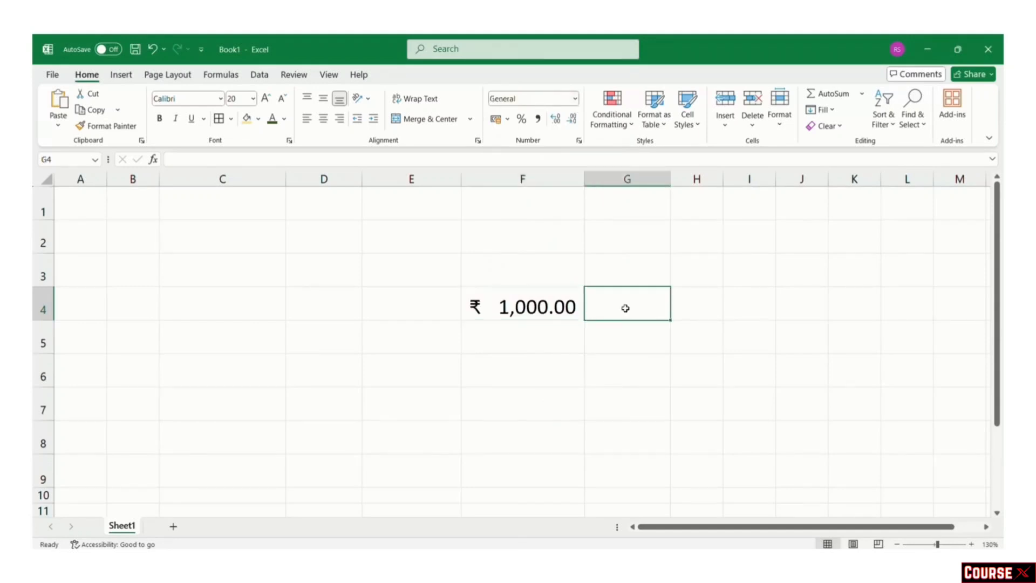
Step: Enter 0.75 in G4 and apply Percentage format so it shows 75.00%
type("0.75")
left_click(695, 392)
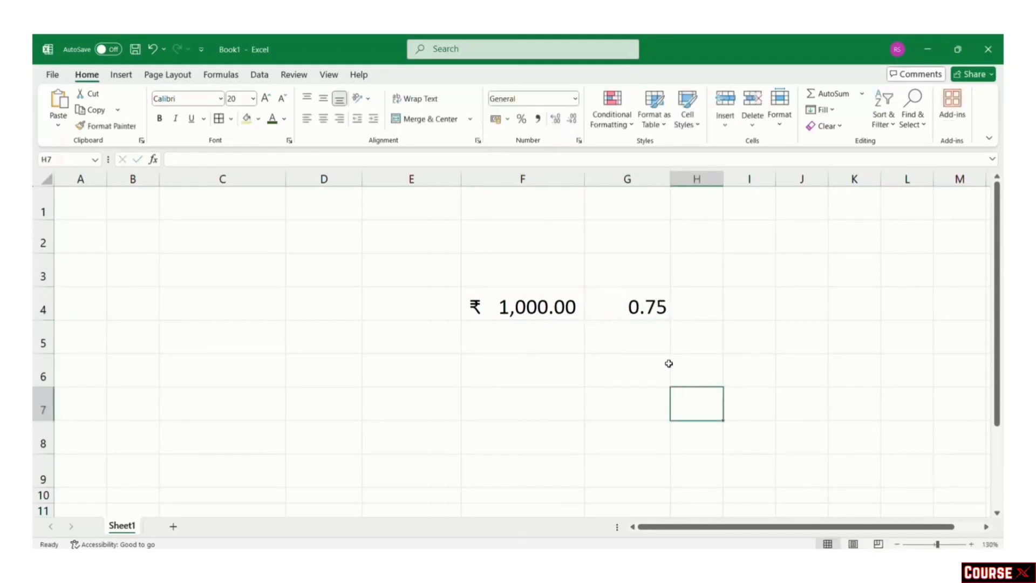
left_click(647, 312)
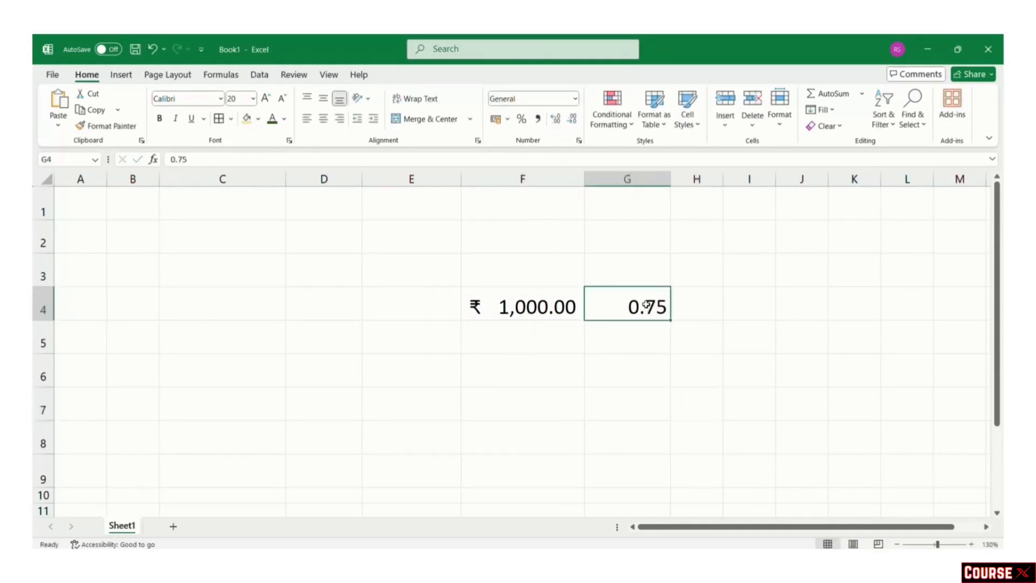
left_click(575, 98)
left_click(563, 335)
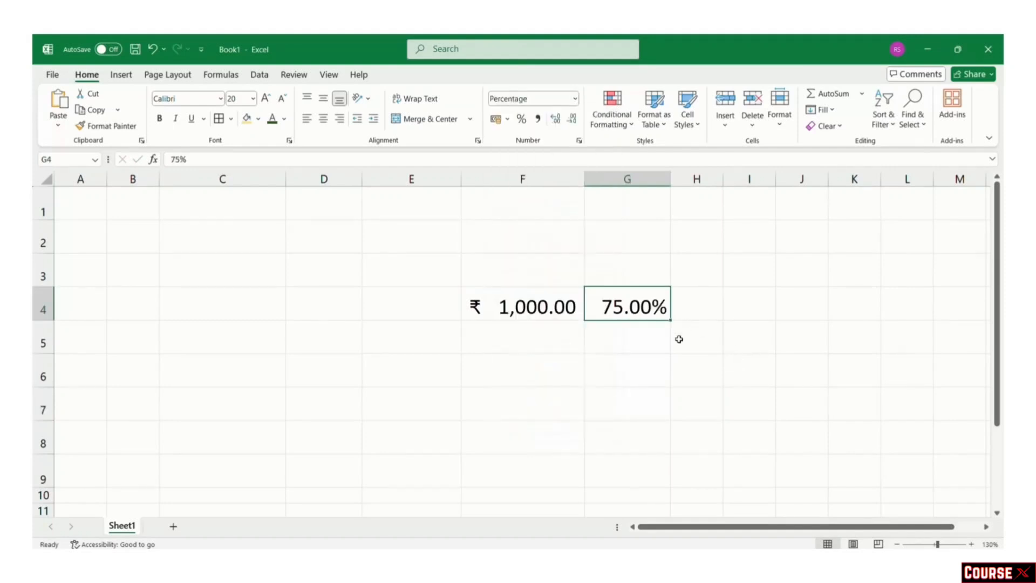
left_click(710, 339)
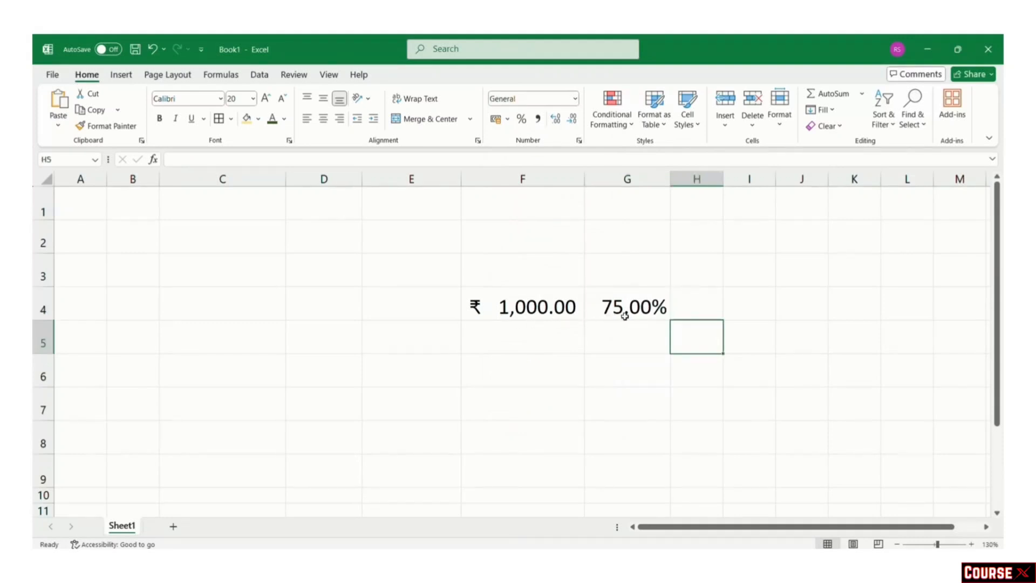
Step: Test Increase Decimal on F4, then remove all decimals so it reads ₹ 1,000
left_click(546, 312)
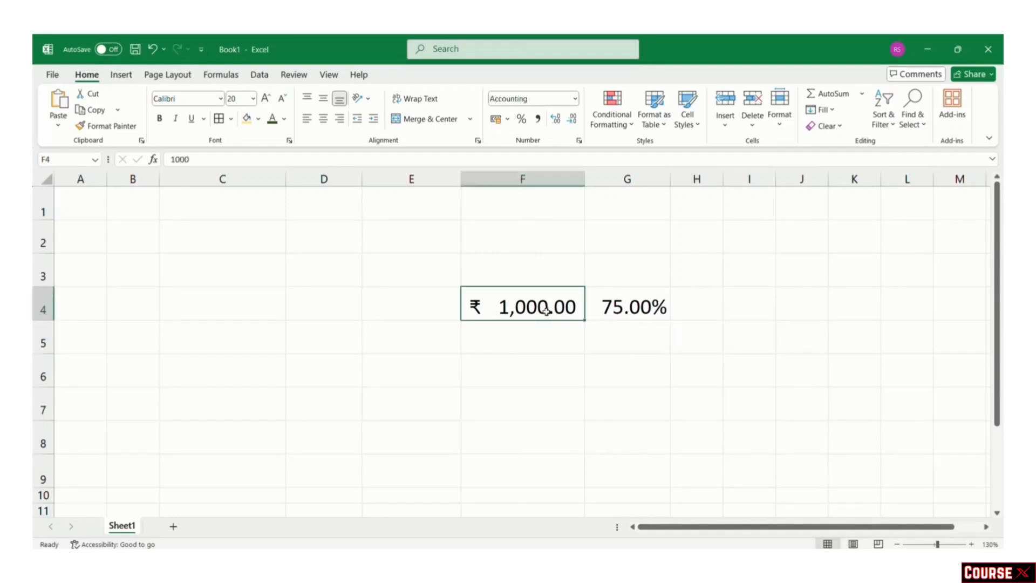
left_click(556, 119)
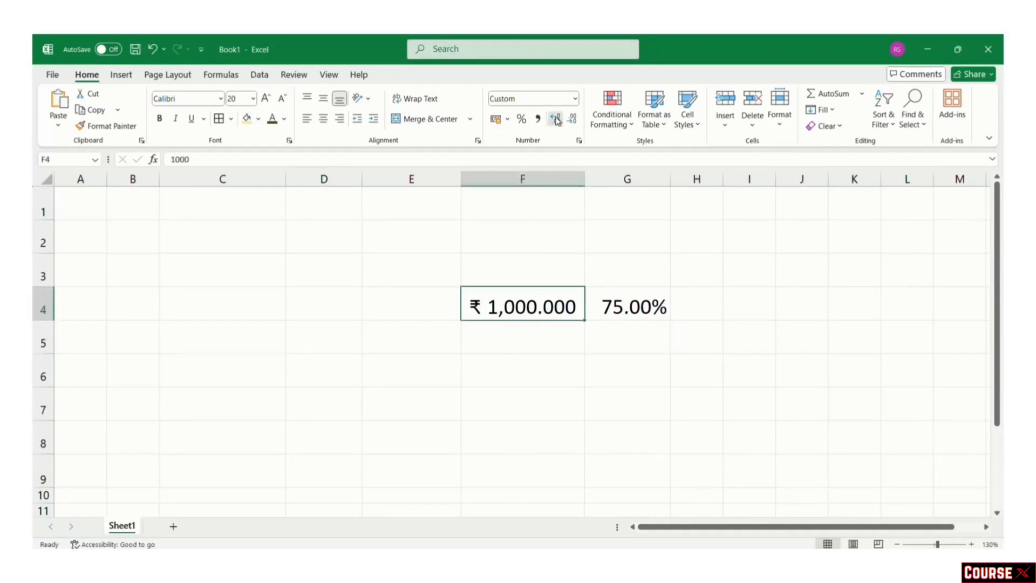
left_click(556, 121)
left_click(571, 125)
left_click(571, 126)
left_click(571, 125)
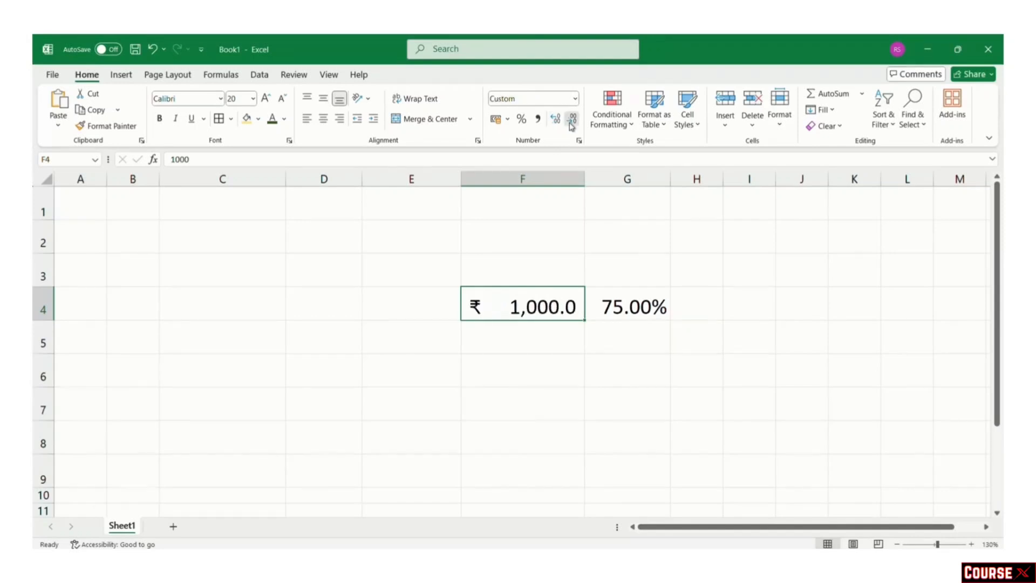
left_click(571, 125)
left_click(571, 371)
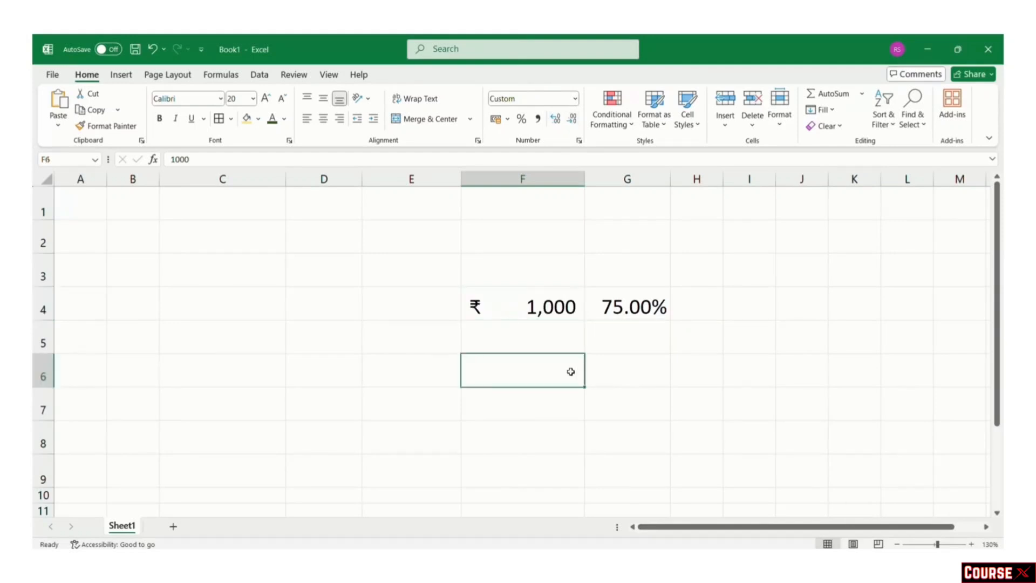
left_click(532, 340)
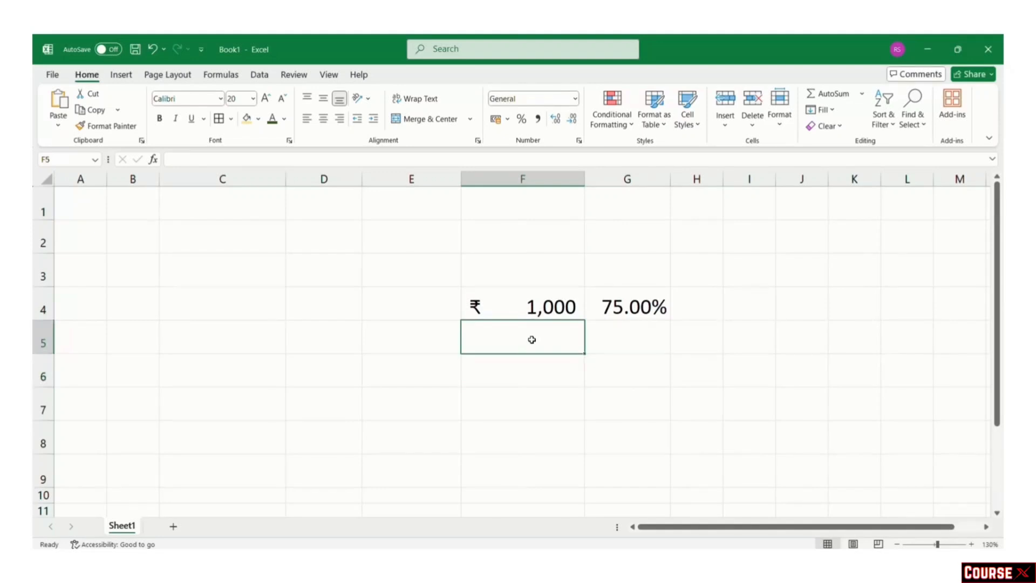
Step: Enter 04-04-2025 in F5, apply Long Date and autofit column F to fit it
type("04")
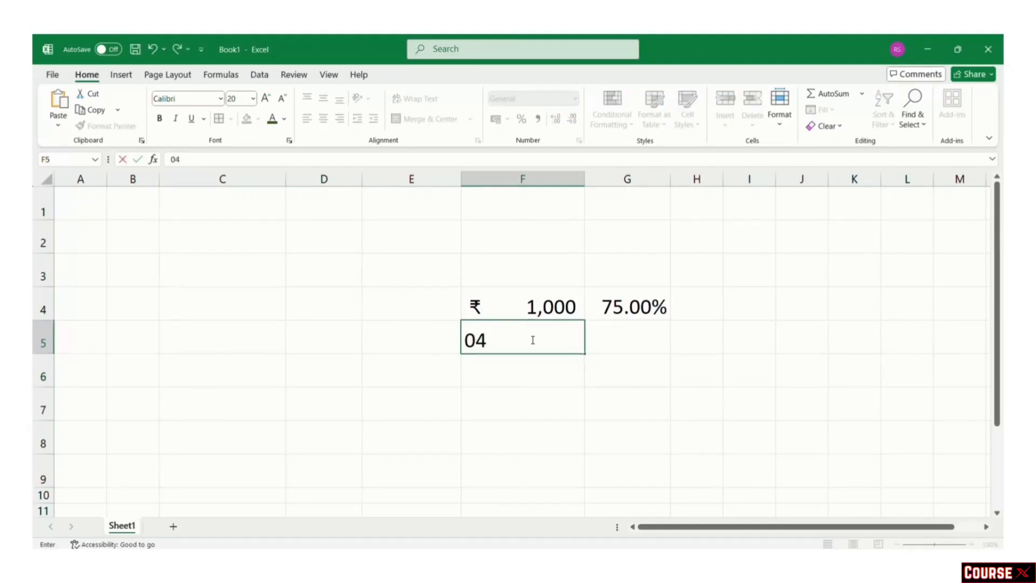
type("-04-2025")
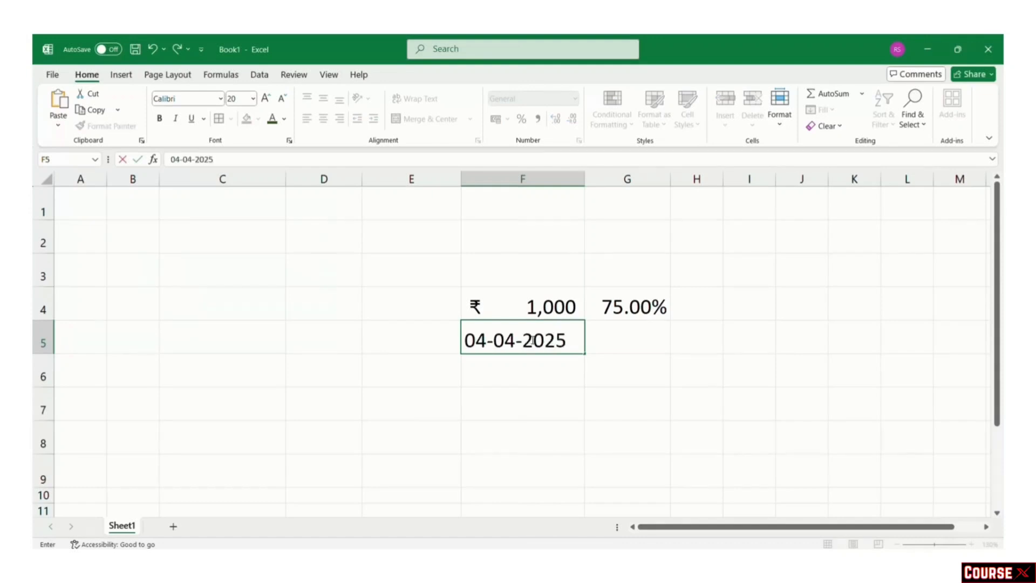
key("Return")
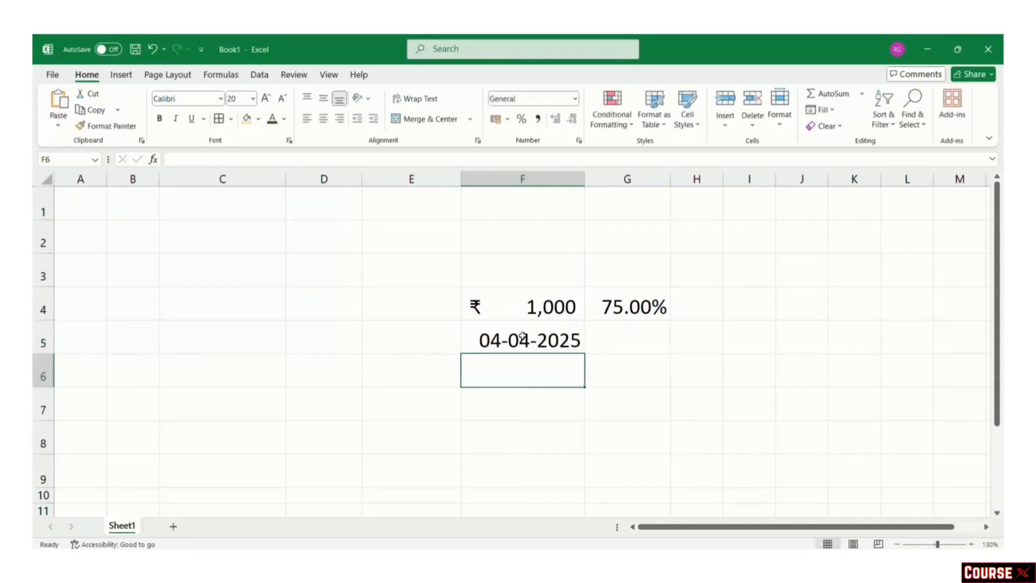
left_click(523, 337)
left_click(575, 99)
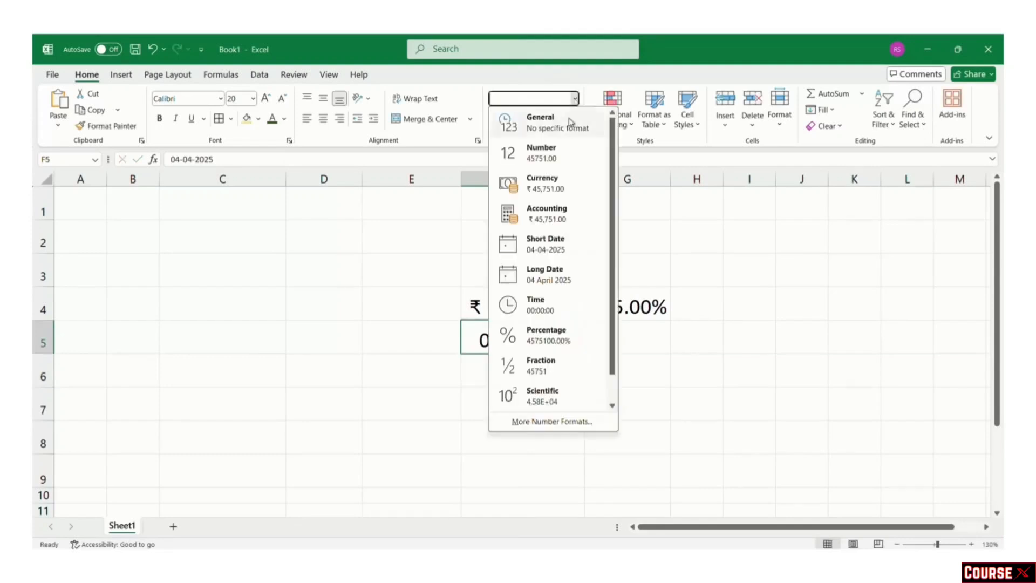
left_click(551, 246)
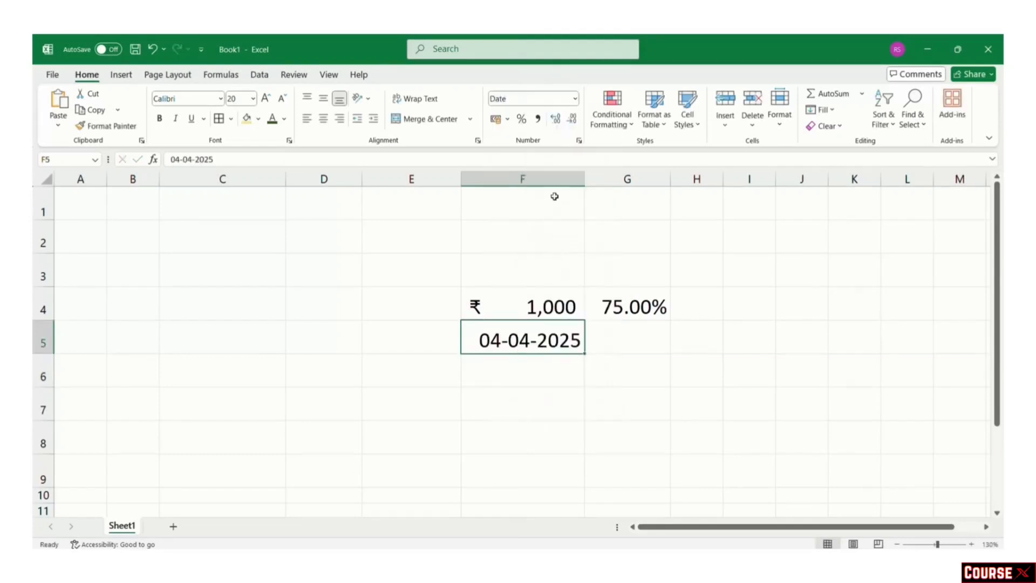
left_click(575, 99)
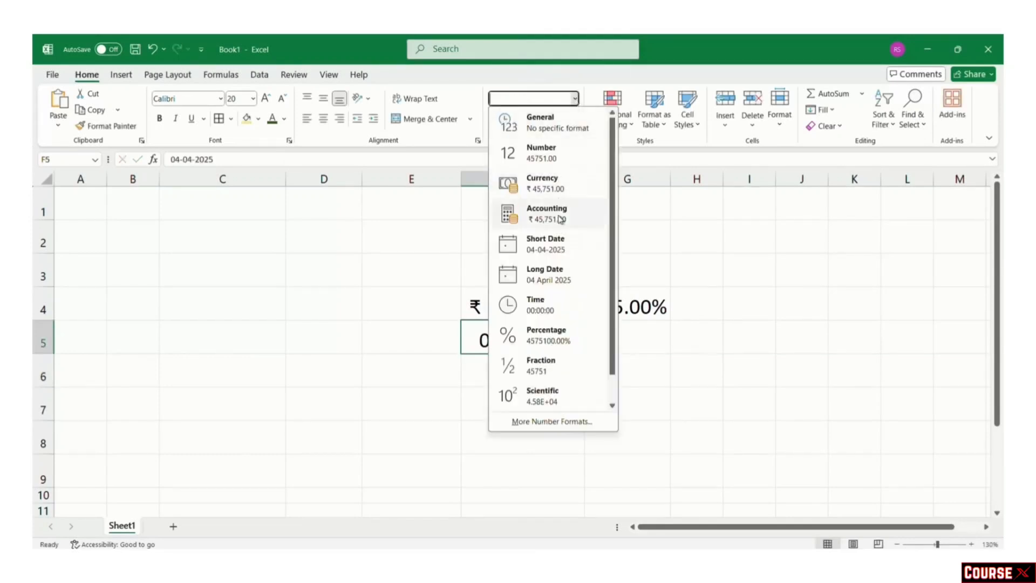
left_click(545, 284)
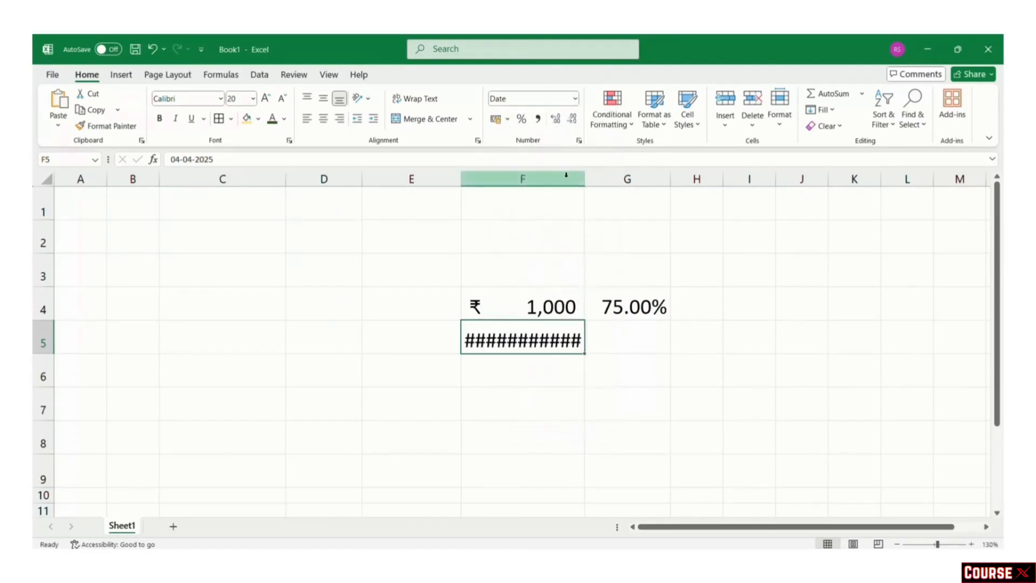
double_click(582, 173)
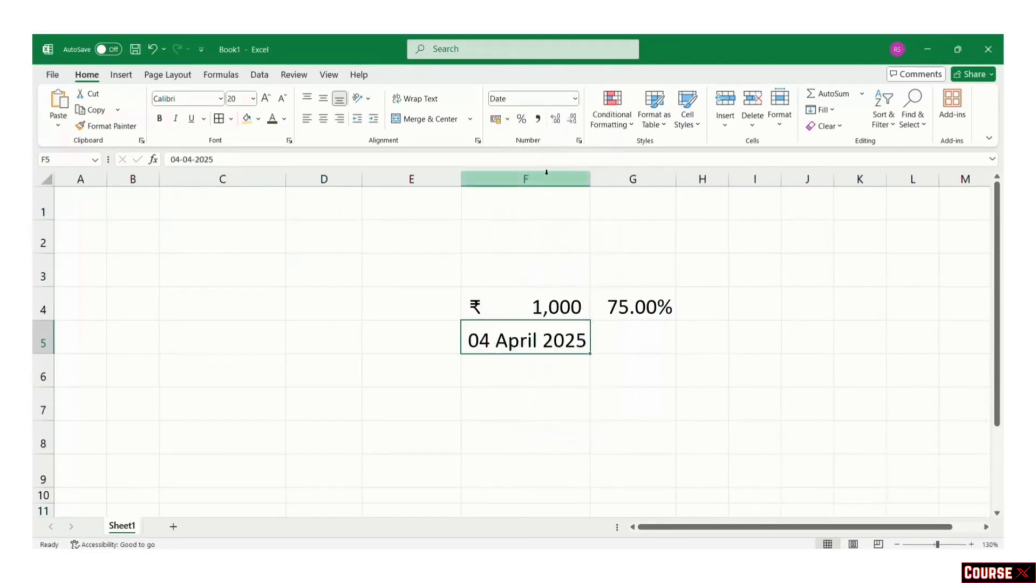
Step: View F5 as a General serial number, then return it to Short Date
left_click(576, 100)
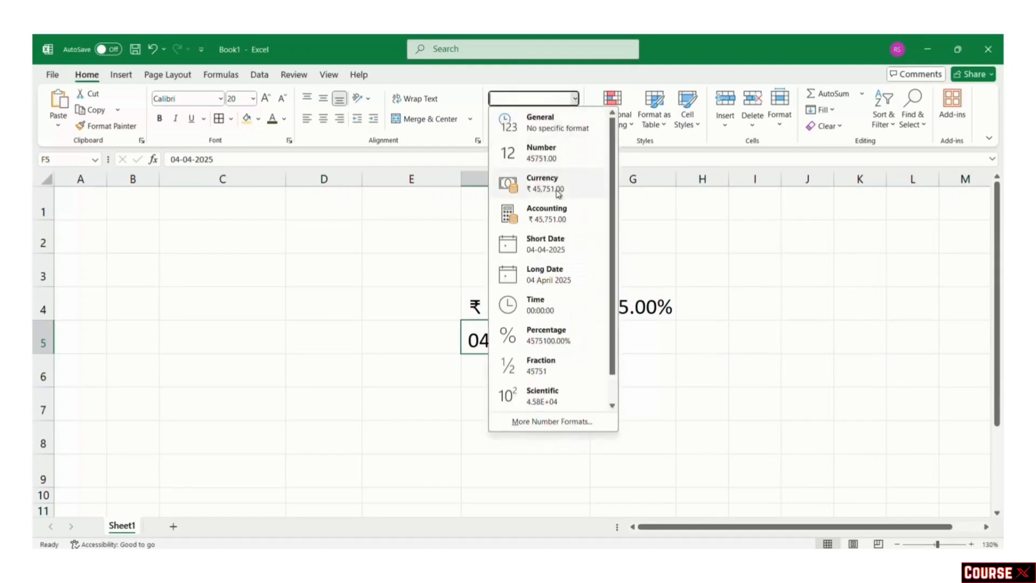
left_click(566, 130)
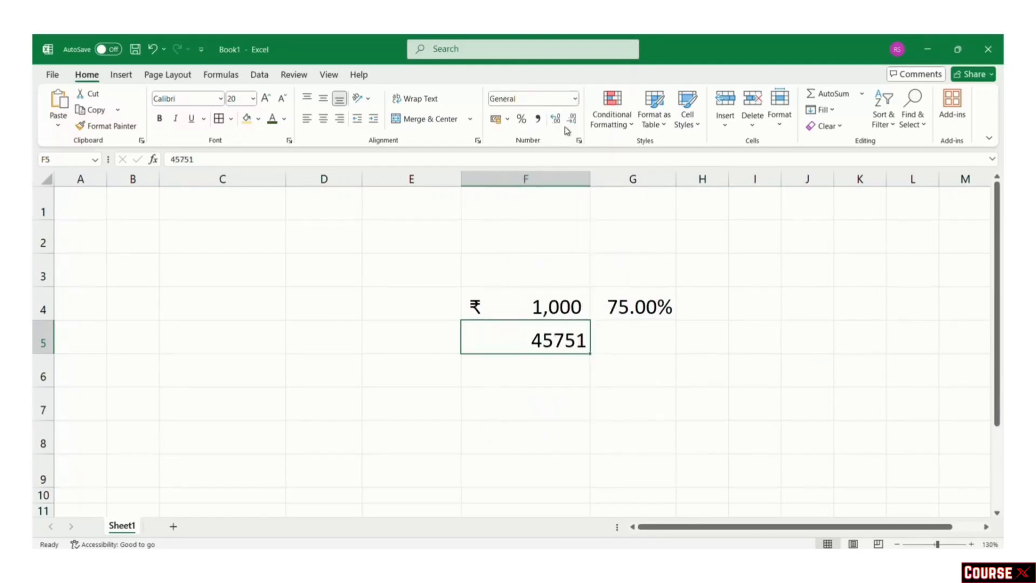
left_click(575, 98)
left_click(546, 237)
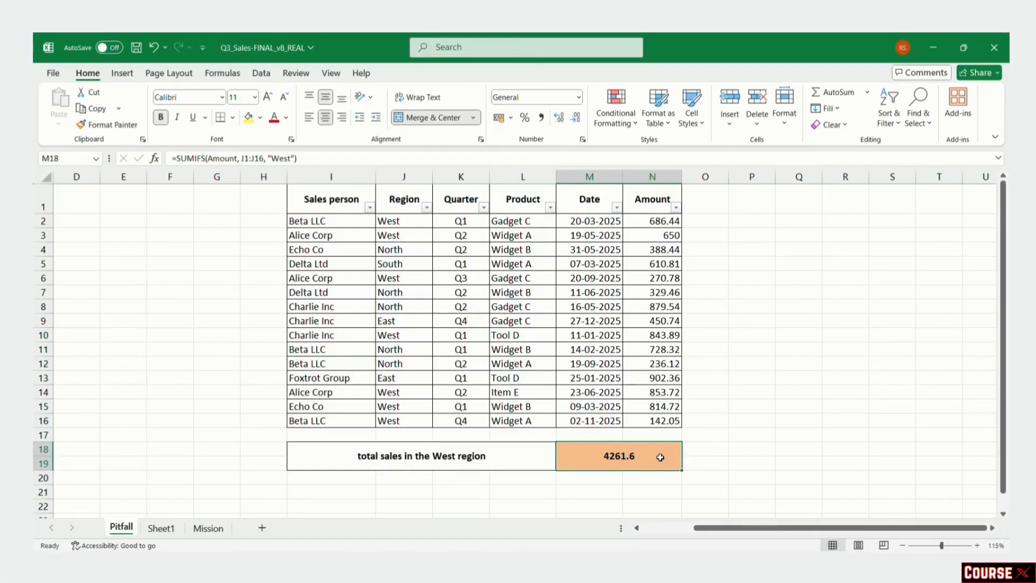
Step: Open M18's West total SUMIFS formula to edit its J1:J16 criteria range
double_click(660, 457)
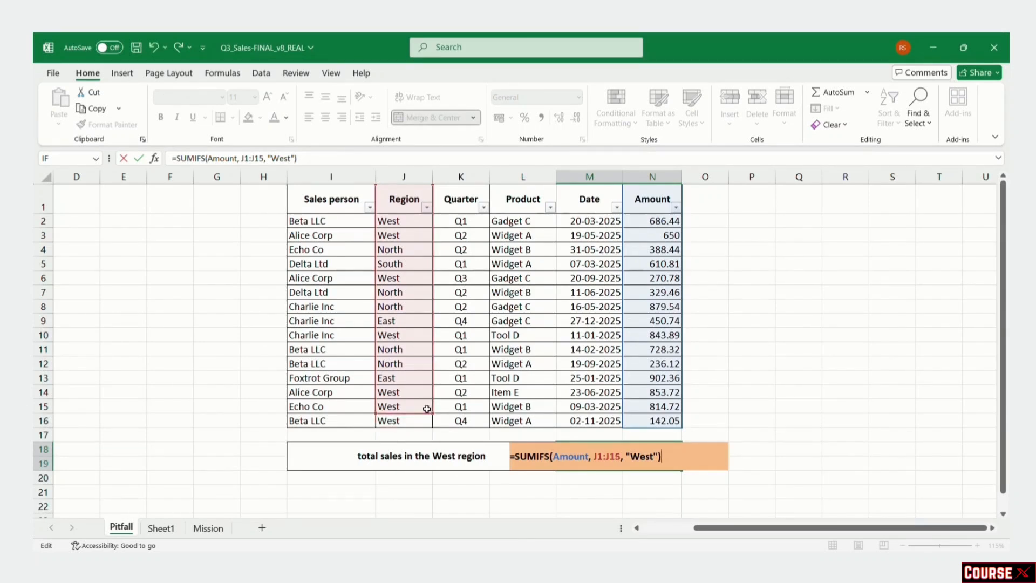
Step: Commit the J1:J15 edit to see #VALUE! in M18, then extend the criteria range back to J1:J16
key("Return")
left_click(644, 453)
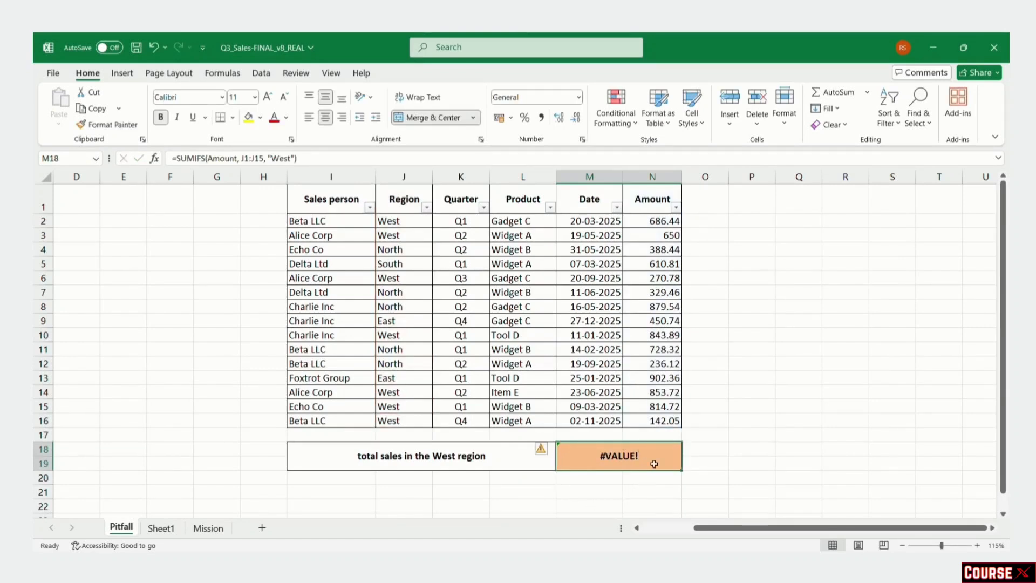
double_click(607, 459)
left_click_drag(432, 413, 432, 428)
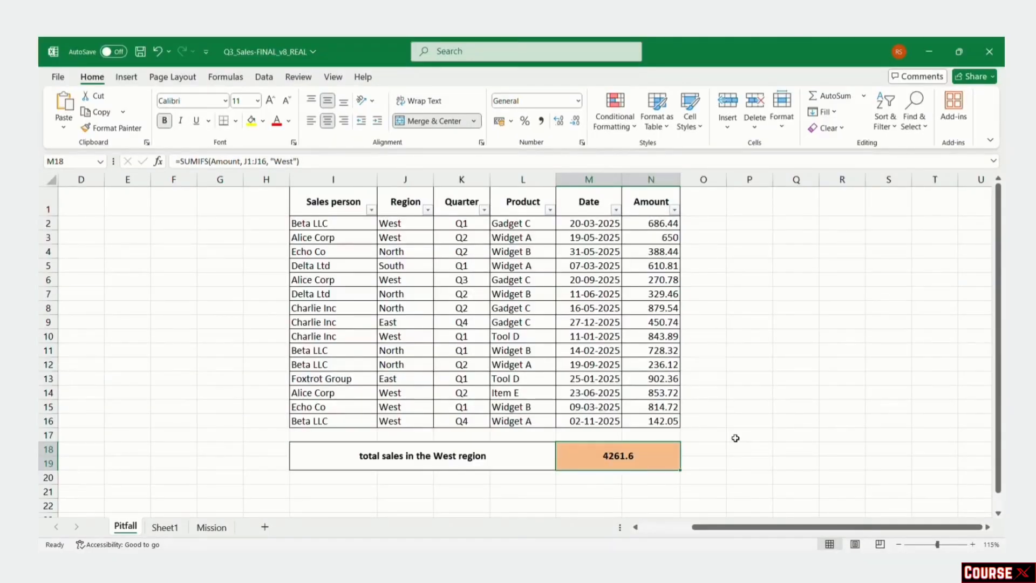
double_click(649, 462)
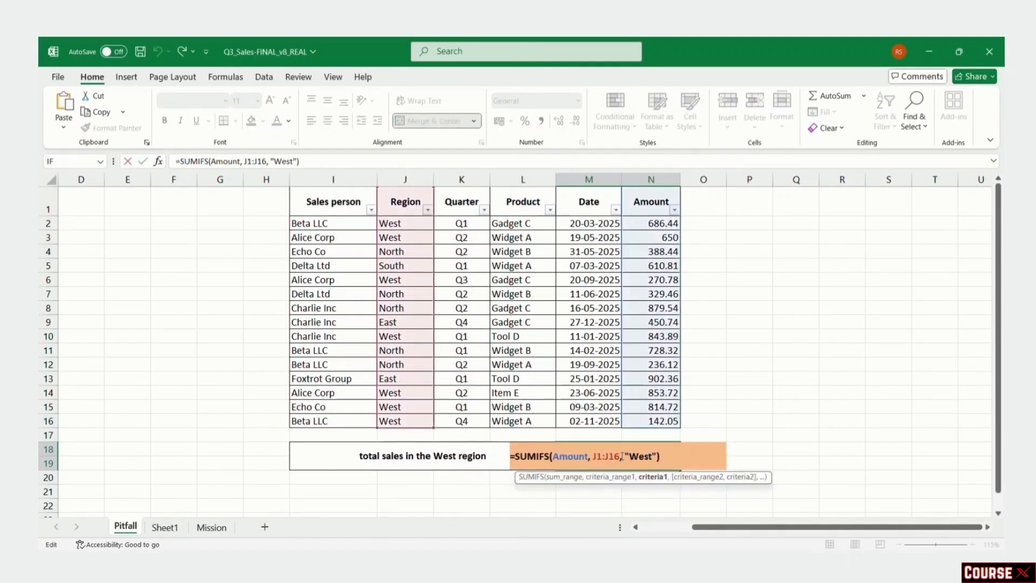
key("BackSpace")
key("Return")
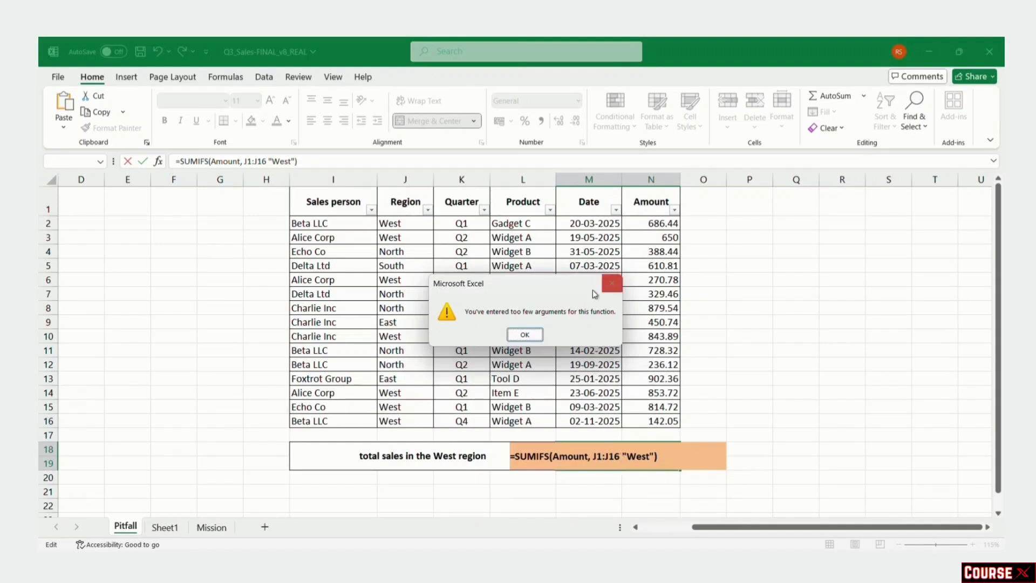
left_click(523, 335)
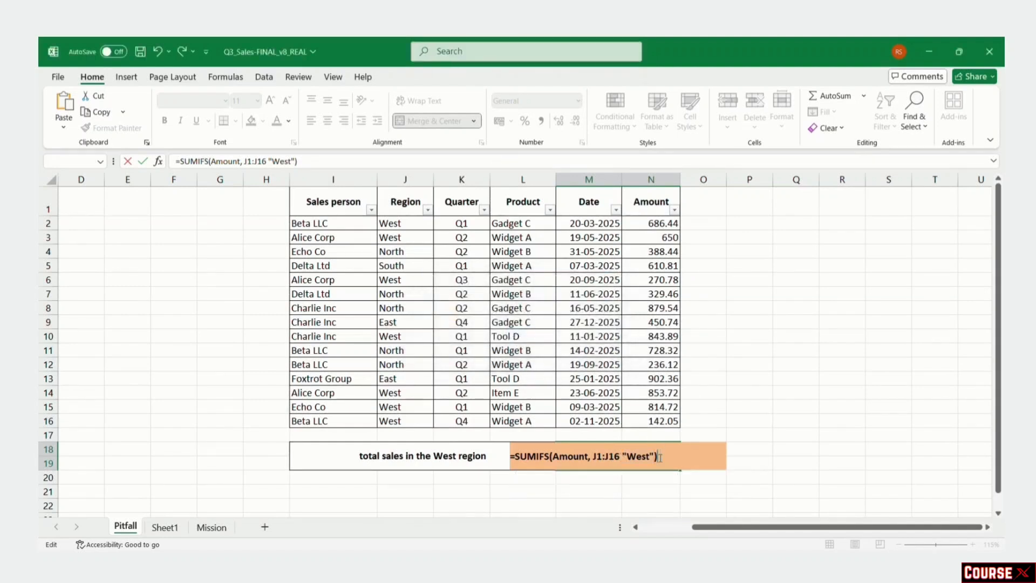
key("Return")
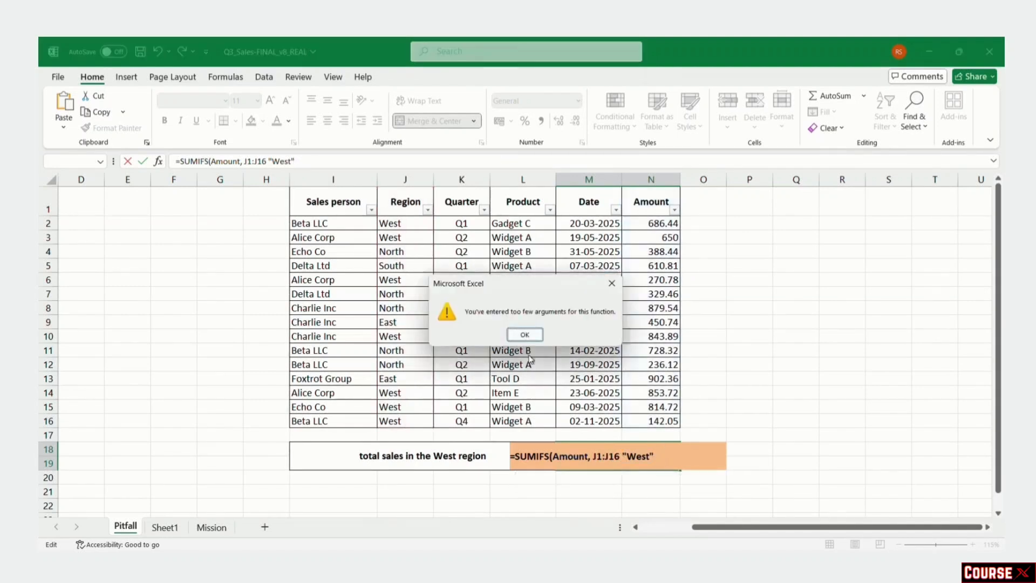
left_click(529, 332)
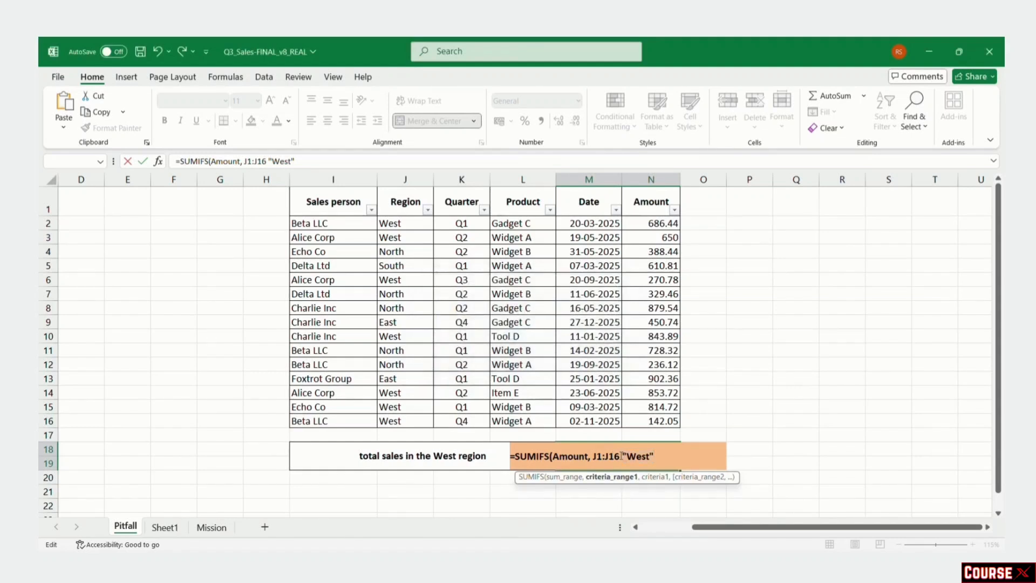
type(",")
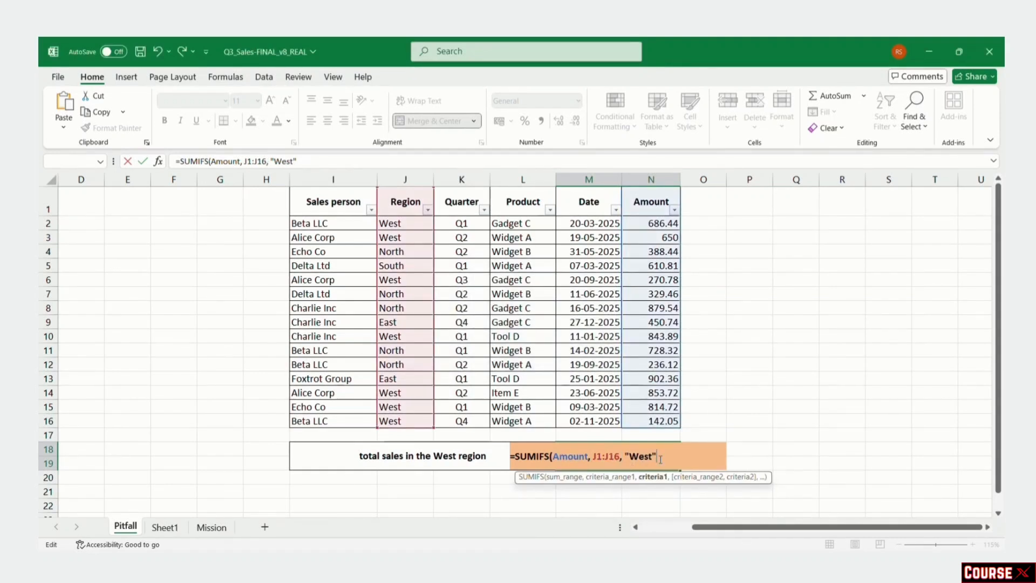
type("\"West\")")
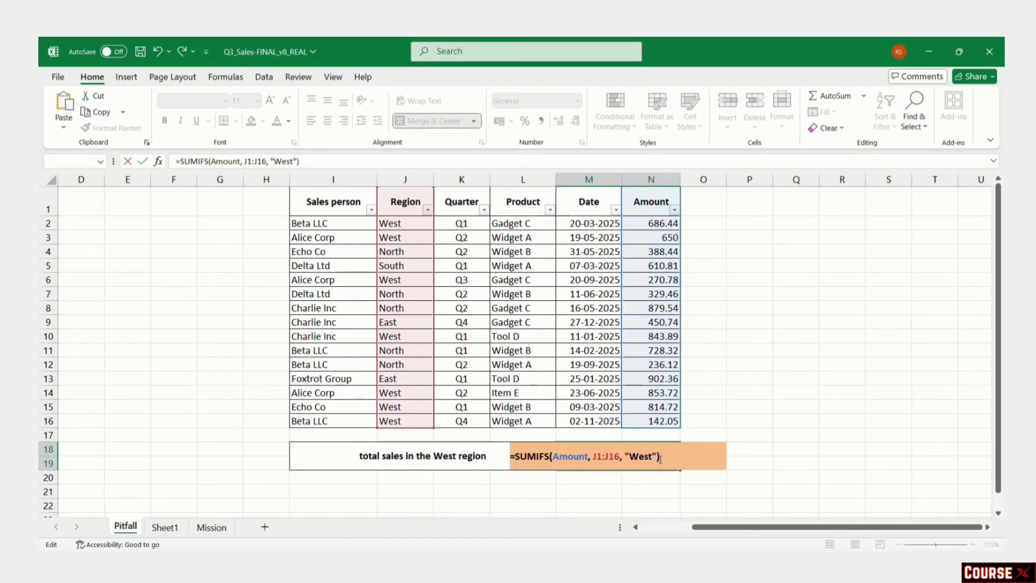
key("Return")
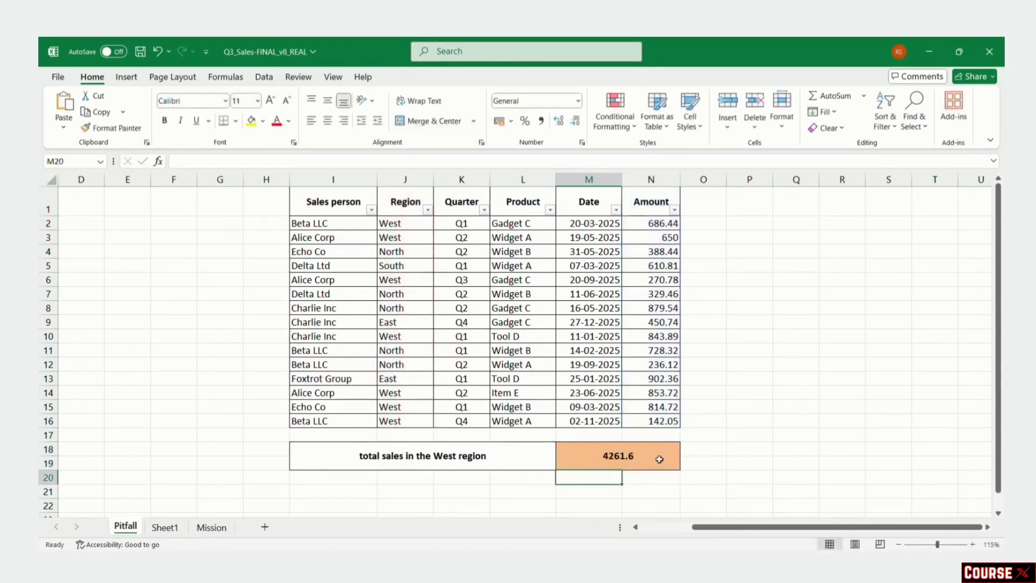
left_click(659, 458)
Step: Select whole columns A, B and C in turn on Book1's marks table
double_click(633, 455)
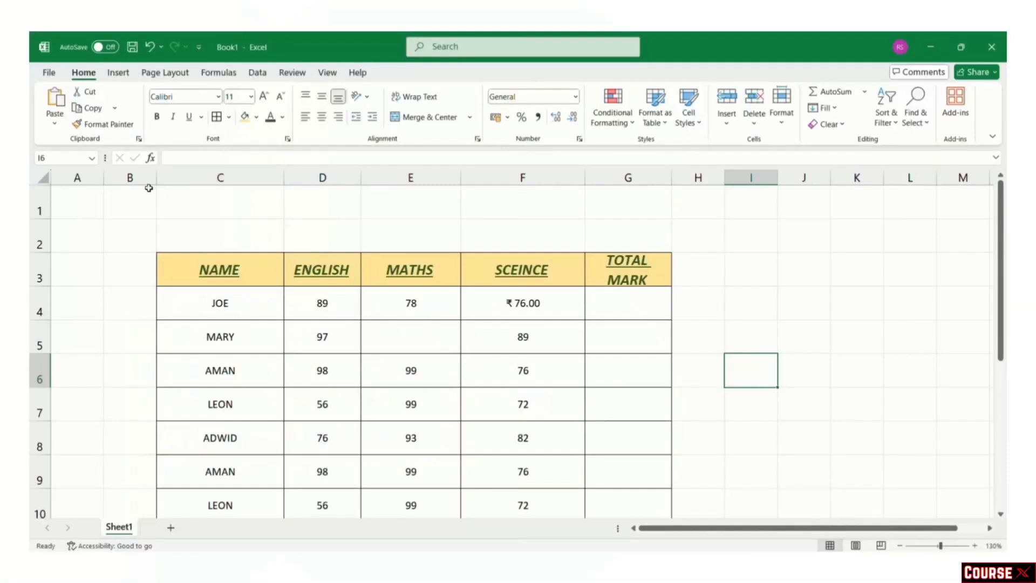
left_click(91, 177)
left_click(121, 177)
left_click(214, 177)
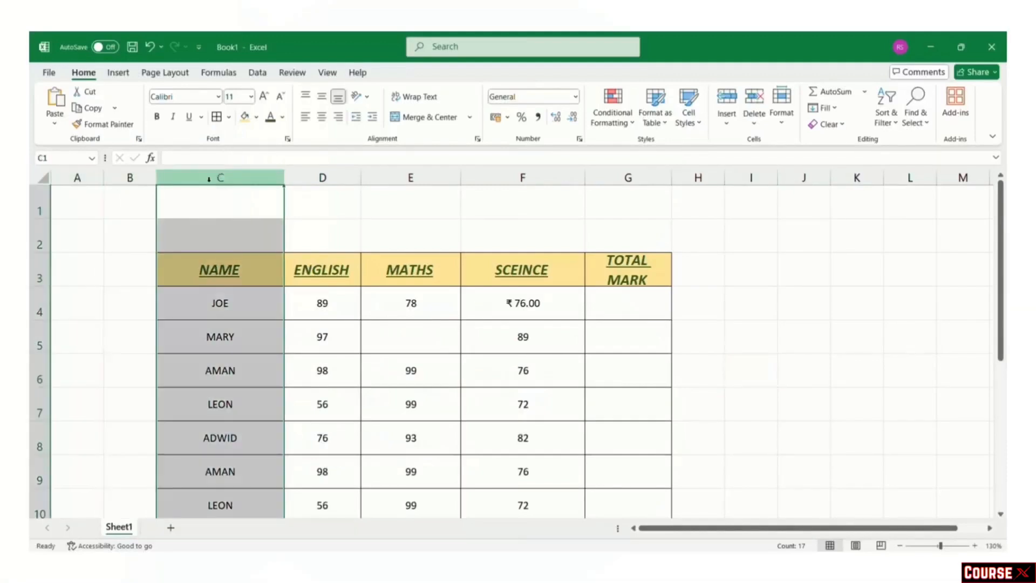
Step: Select rows 1, 2 and 3, then cells A2 and B2, then the MARY row 5
left_click(33, 205)
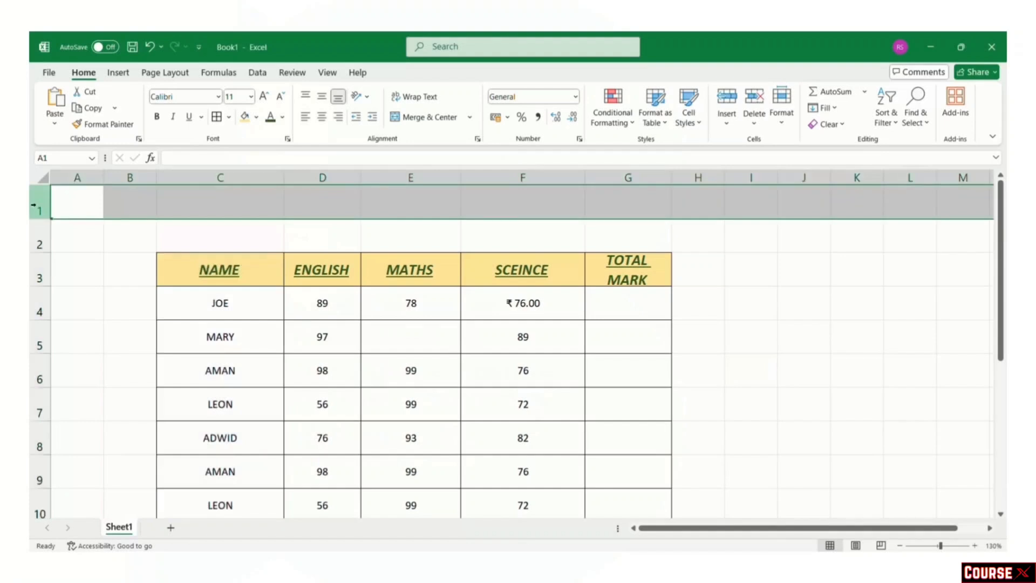
left_click(33, 239)
left_click(34, 276)
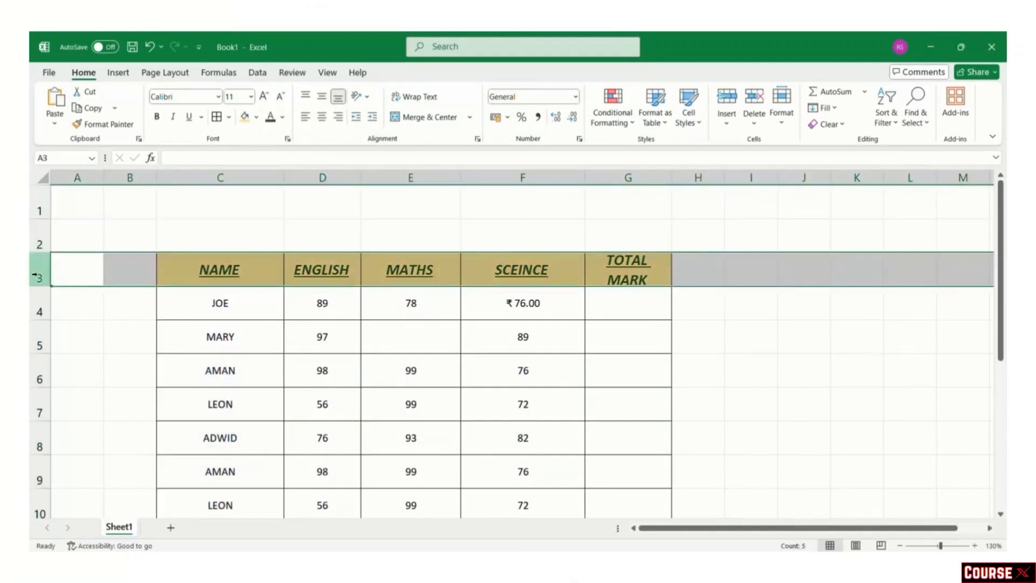
left_click(89, 232)
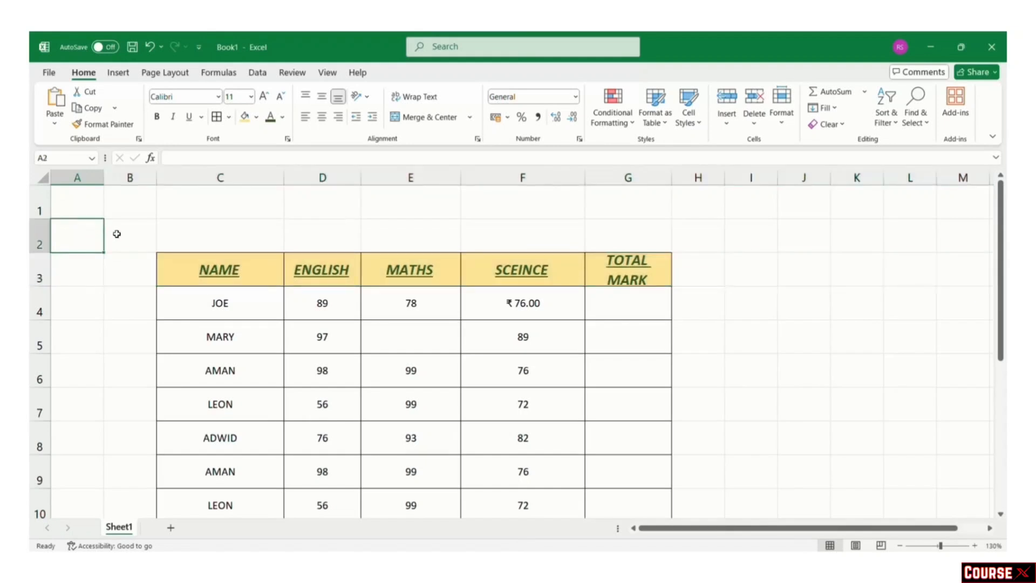
left_click(115, 234)
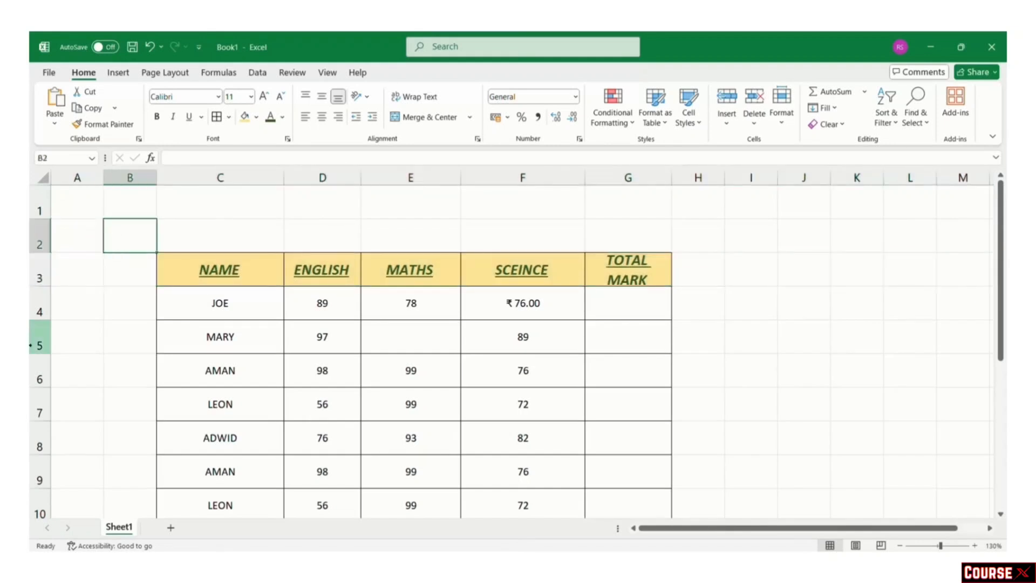
left_click(38, 345)
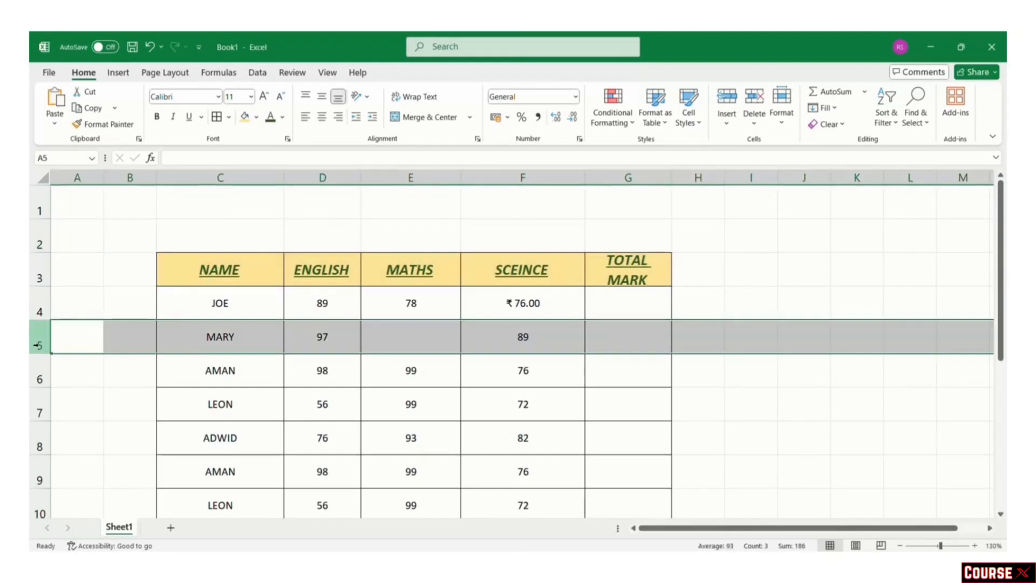
right_click(38, 344)
left_click(102, 226)
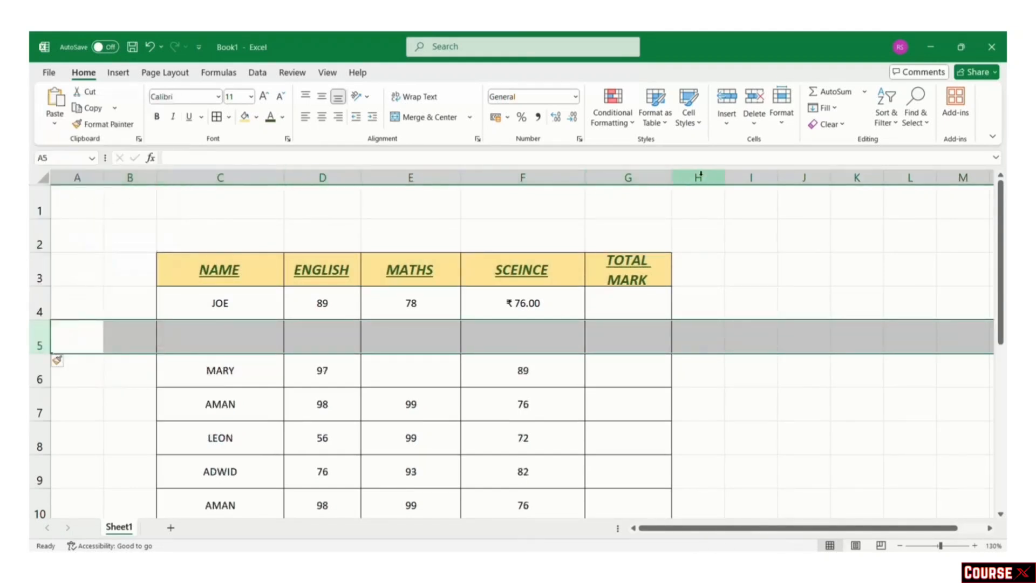
left_click(642, 176)
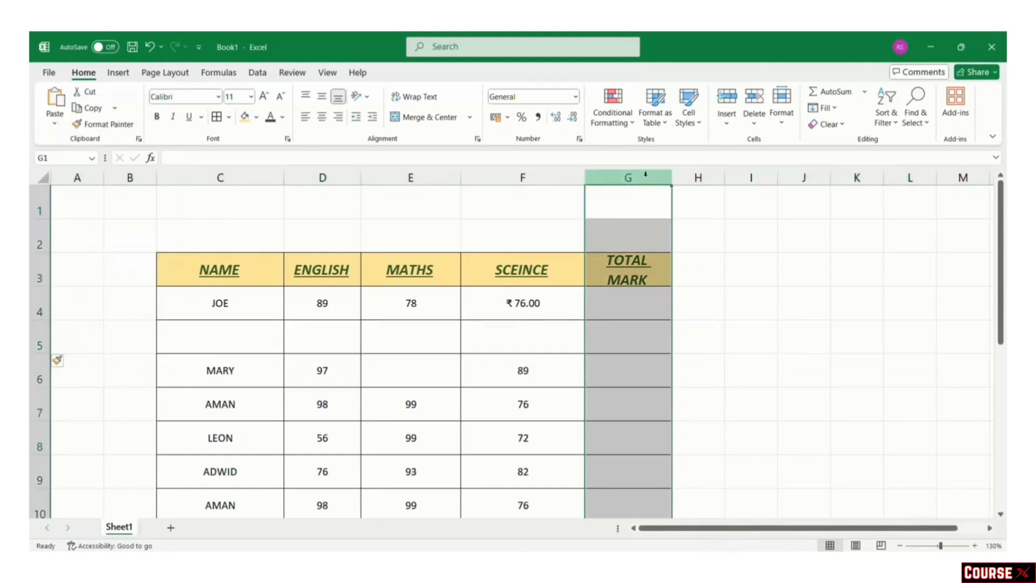
right_click(645, 175)
left_click(681, 303)
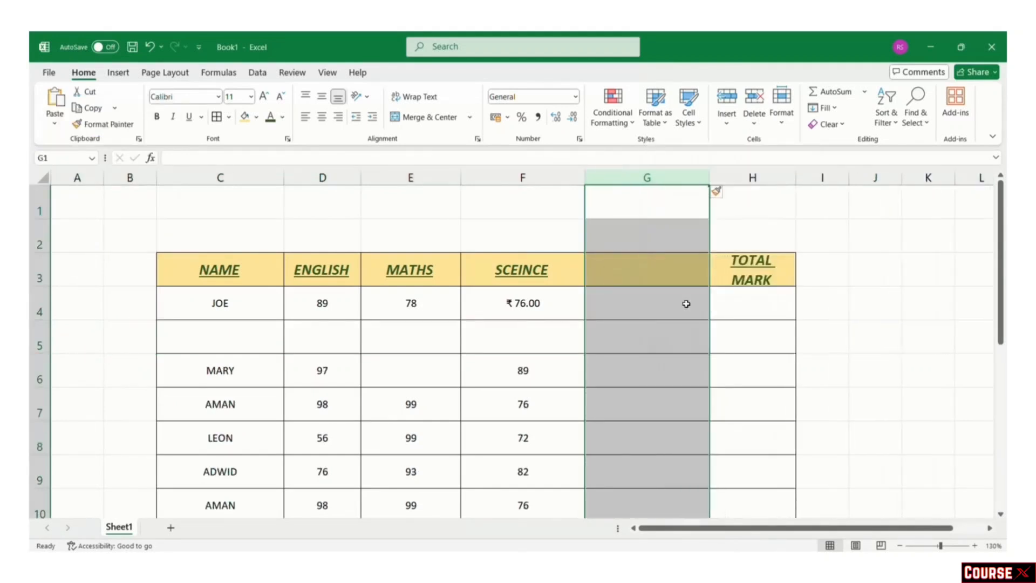
left_click(651, 370)
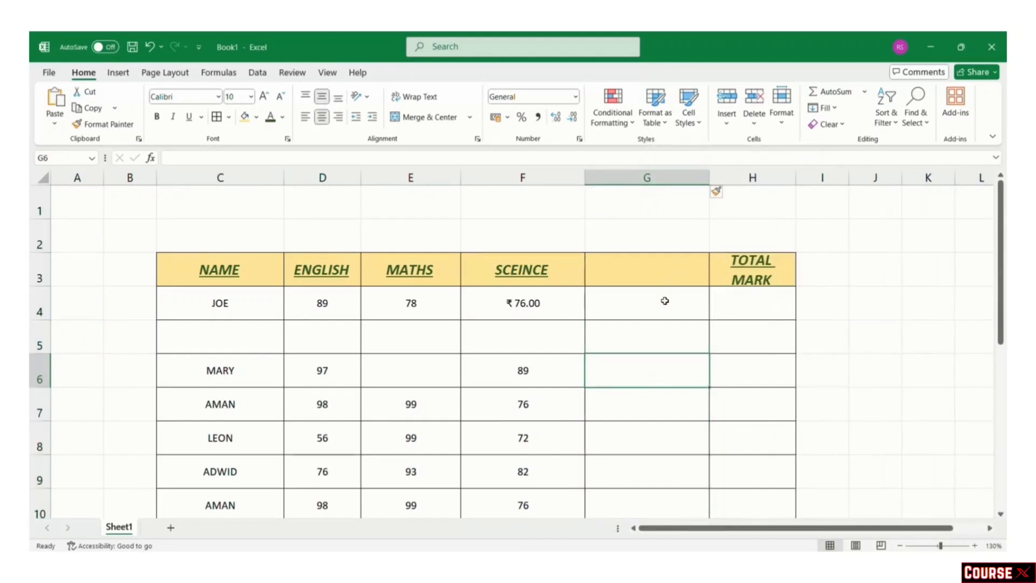
left_click(40, 337)
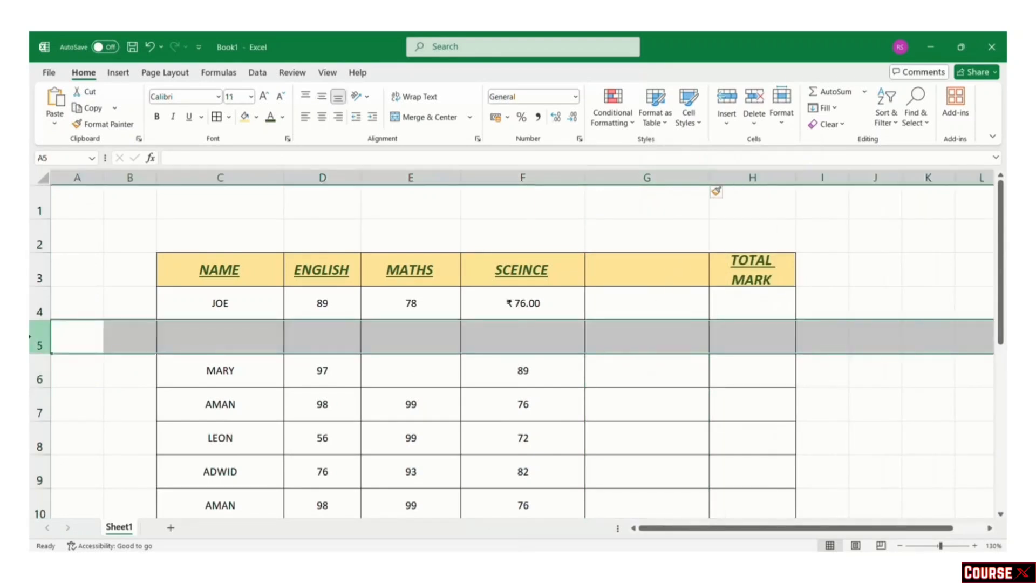
right_click(42, 340)
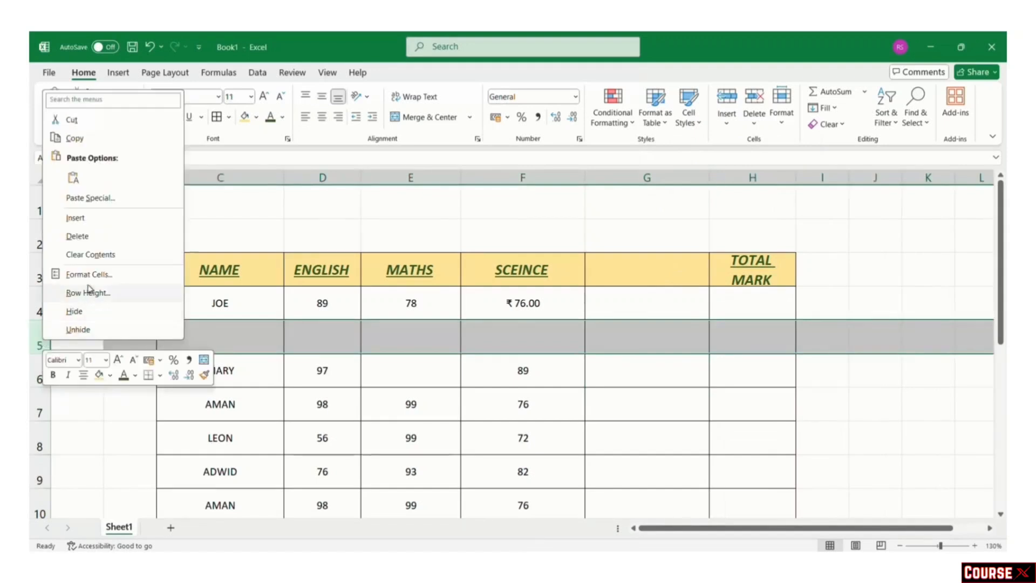
left_click(81, 233)
right_click(634, 178)
left_click(684, 327)
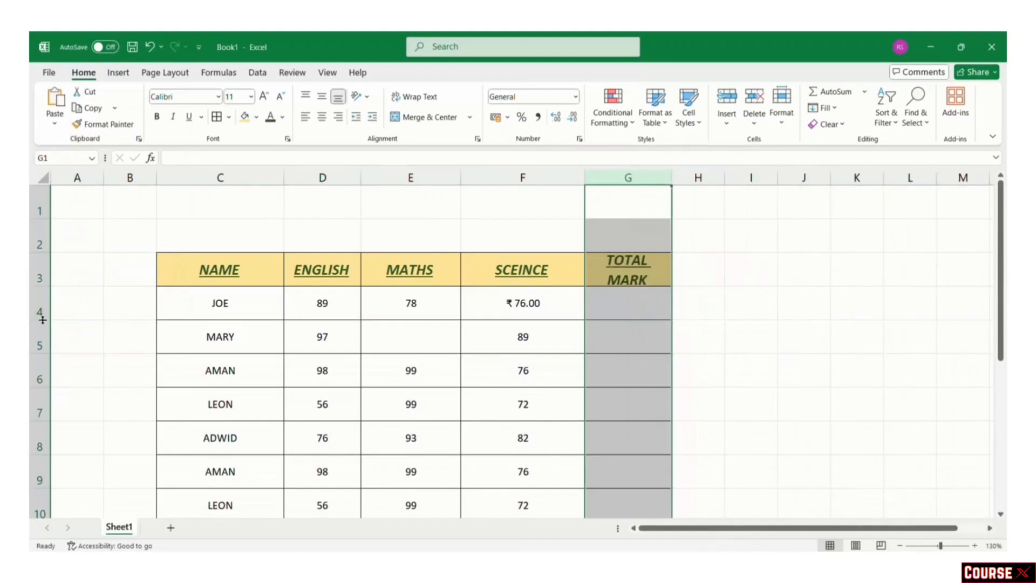
left_click_drag(45, 285, 45, 276)
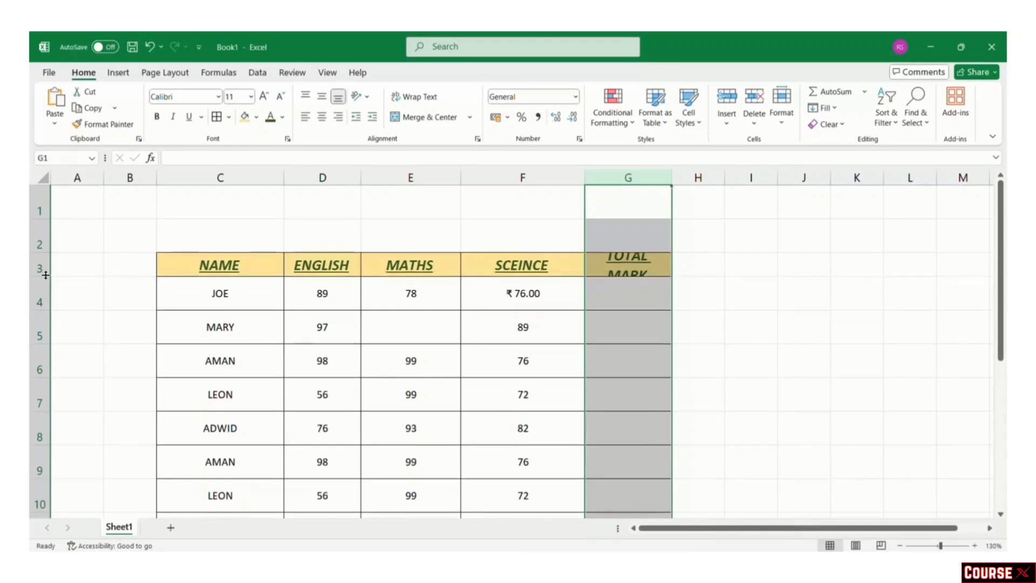
Step: Demo resizing row 3 and column C, then AutoFit column G to show TOTAL MARK fully
left_click_drag(284, 180, 285, 180)
mouse_move(285, 179)
left_mouse_down()
mouse_move(246, 179)
mouse_move(282, 179)
left_mouse_up()
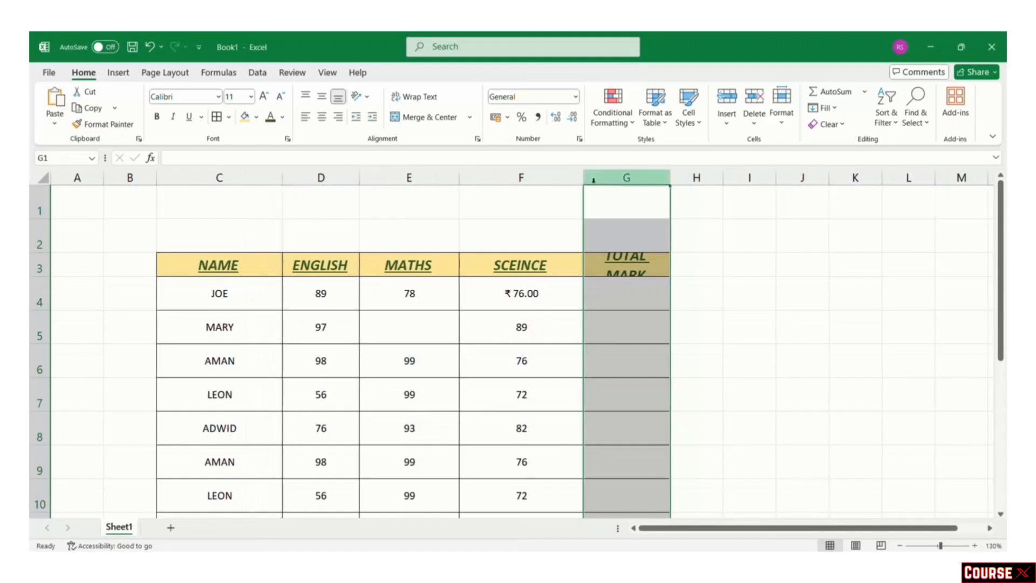
double_click(670, 178)
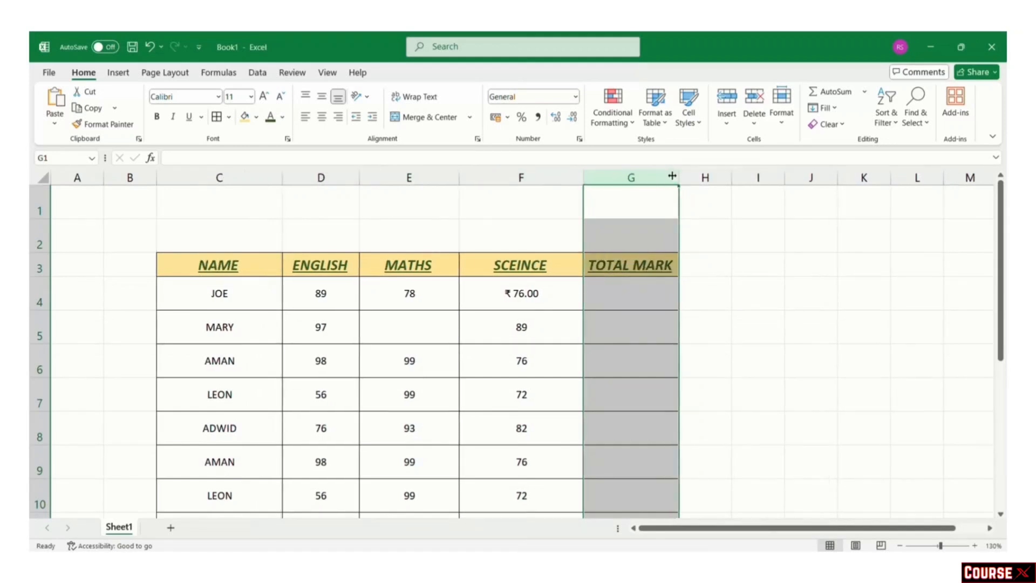
left_click(728, 242)
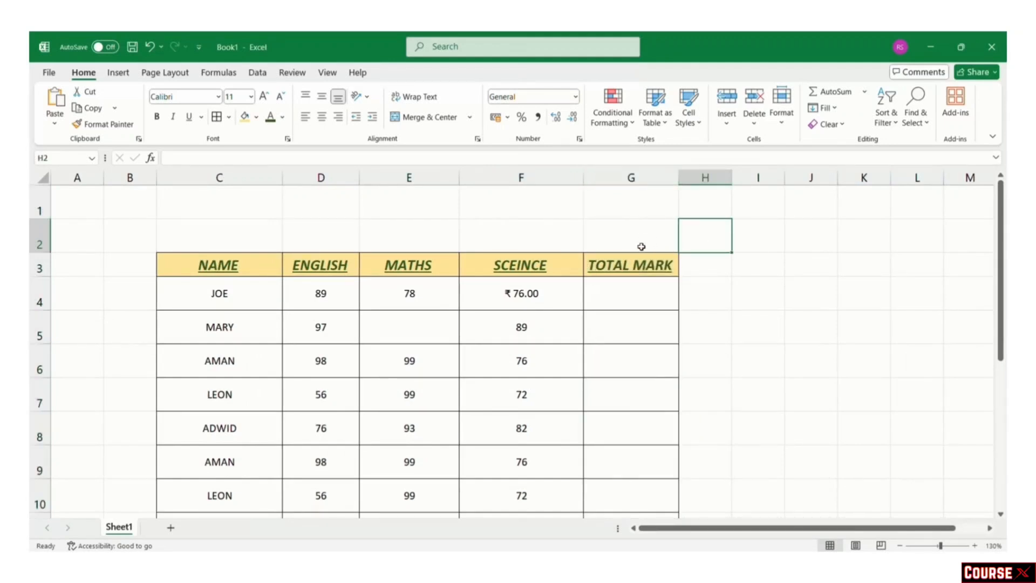
left_click(39, 301)
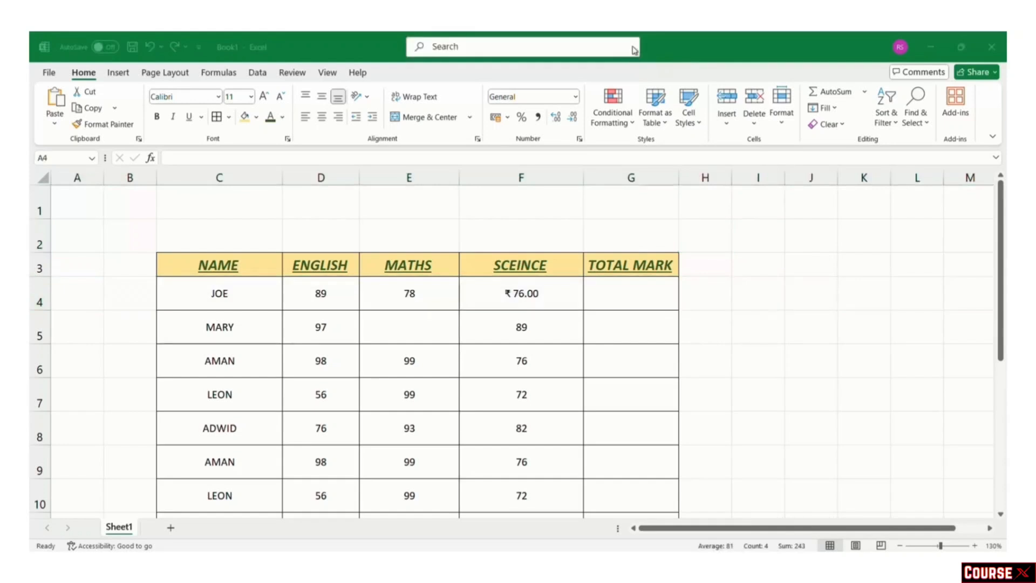
Step: Freeze rows 1–3 above row 4, then scroll the marks table to check the headings stay visible
left_click(41, 299)
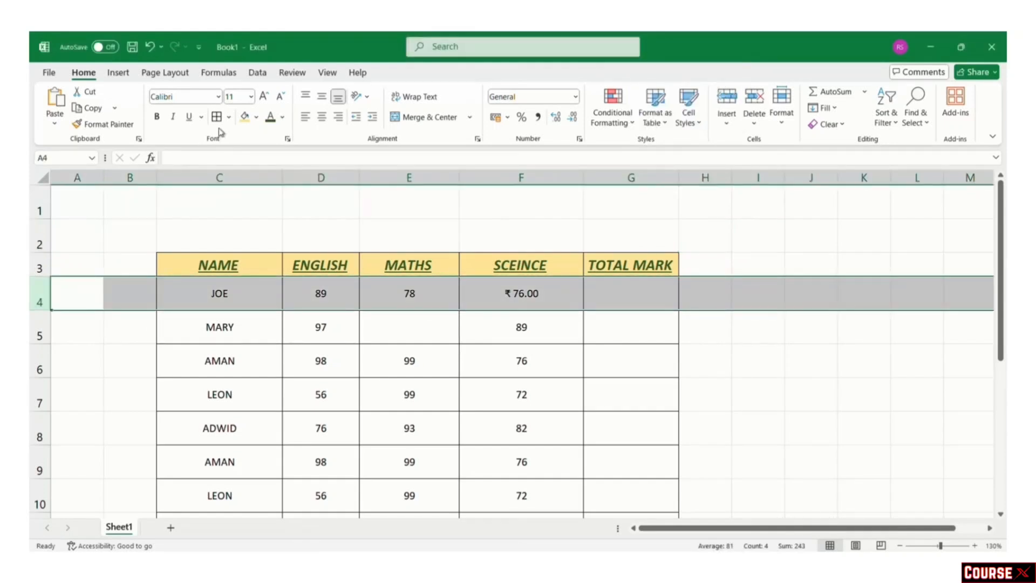
left_click(330, 74)
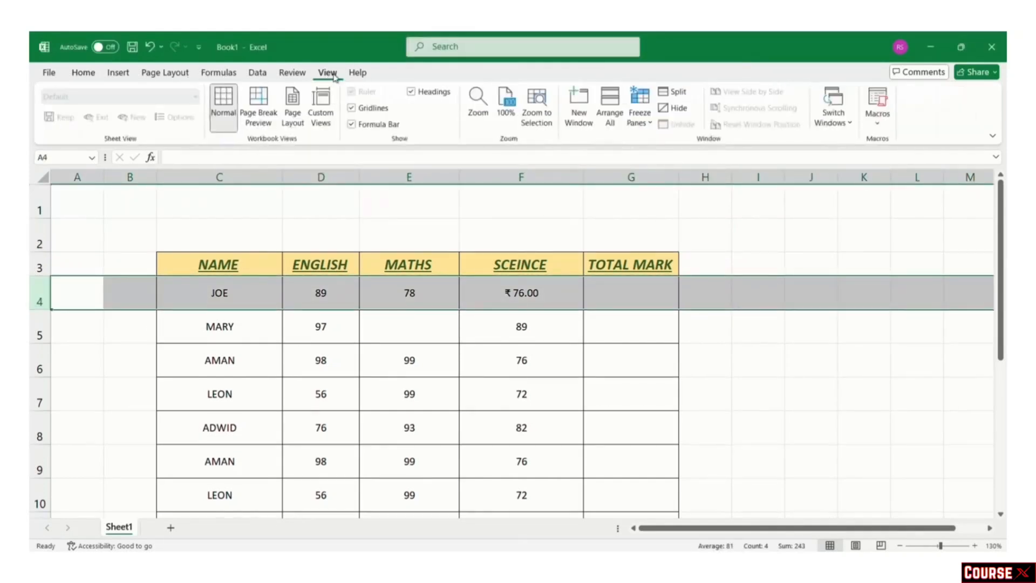
left_click(639, 123)
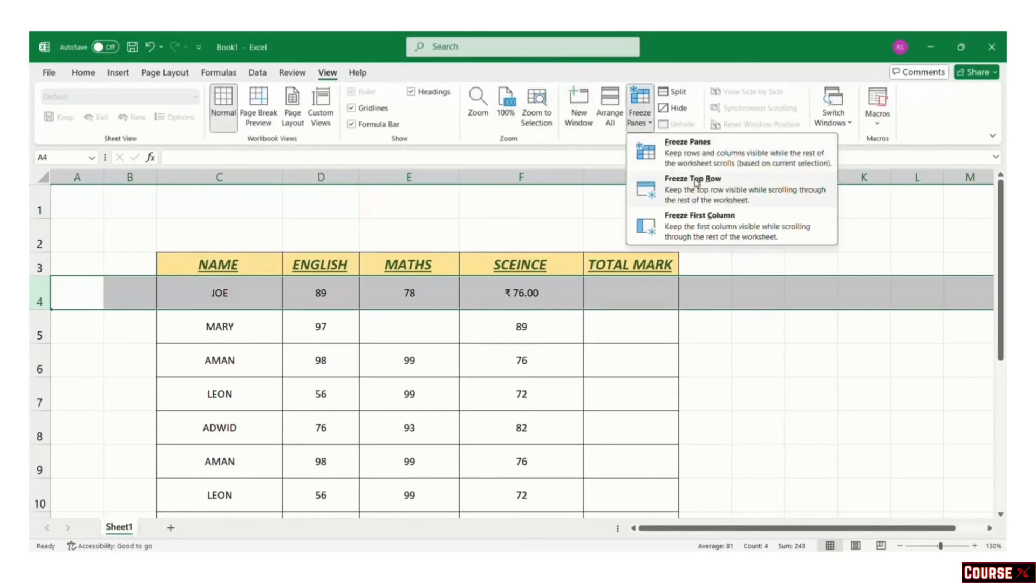
left_click(695, 152)
left_click(415, 383)
scroll(415, 383, "down", 5)
scroll(414, 383, "up", 3)
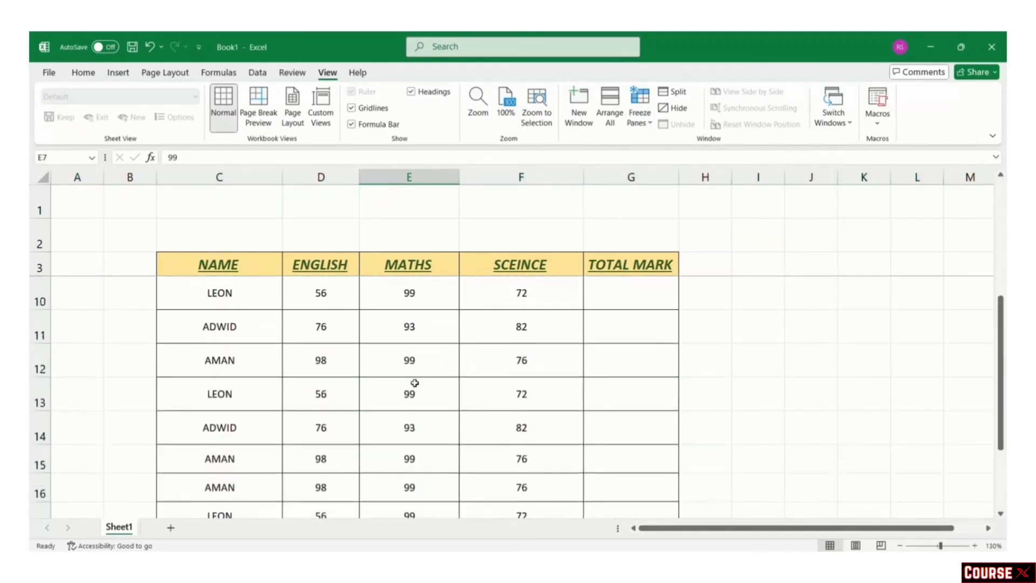
scroll(414, 383, "up", 2)
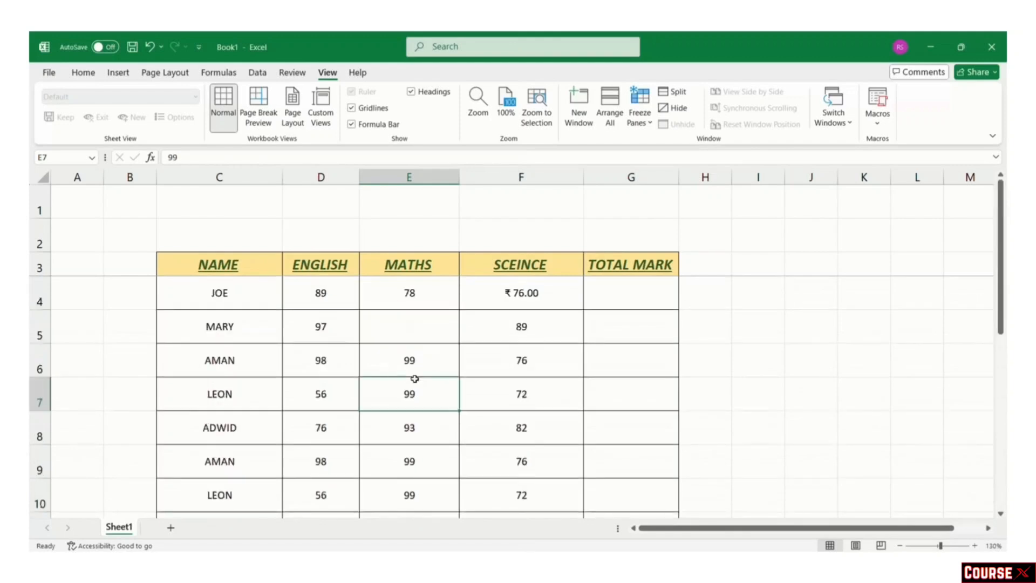
left_click(718, 318)
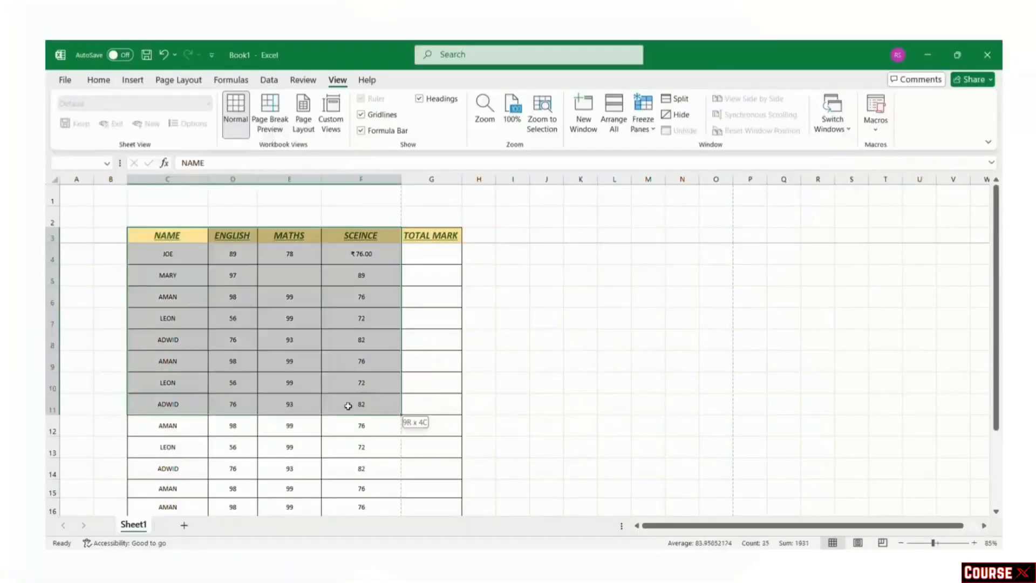
Step: Select C3:G15 and set the print settings to Print Selection
left_click_drag(347, 407, 430, 483)
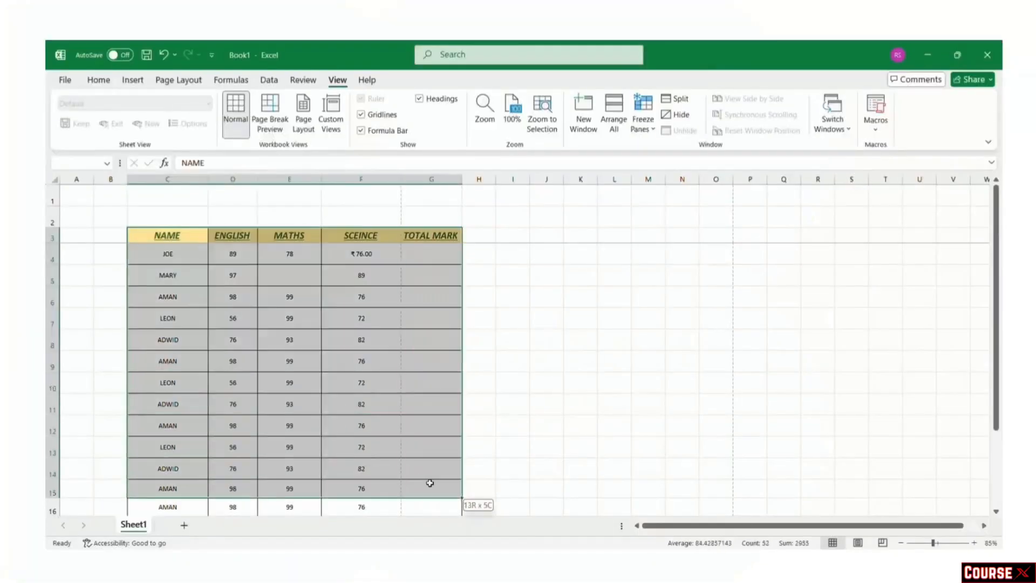
left_click(63, 80)
left_click(98, 294)
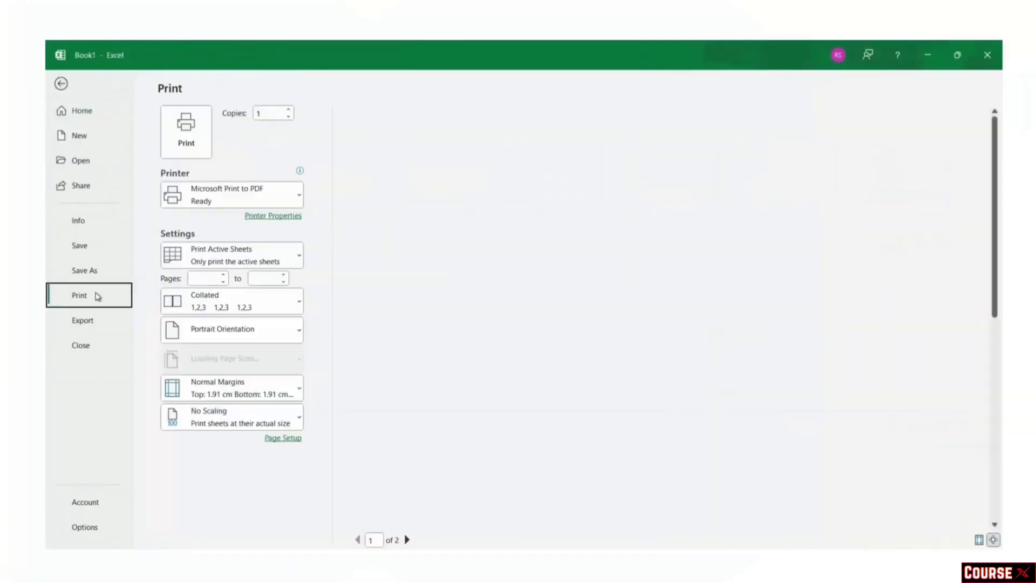
left_click(294, 199)
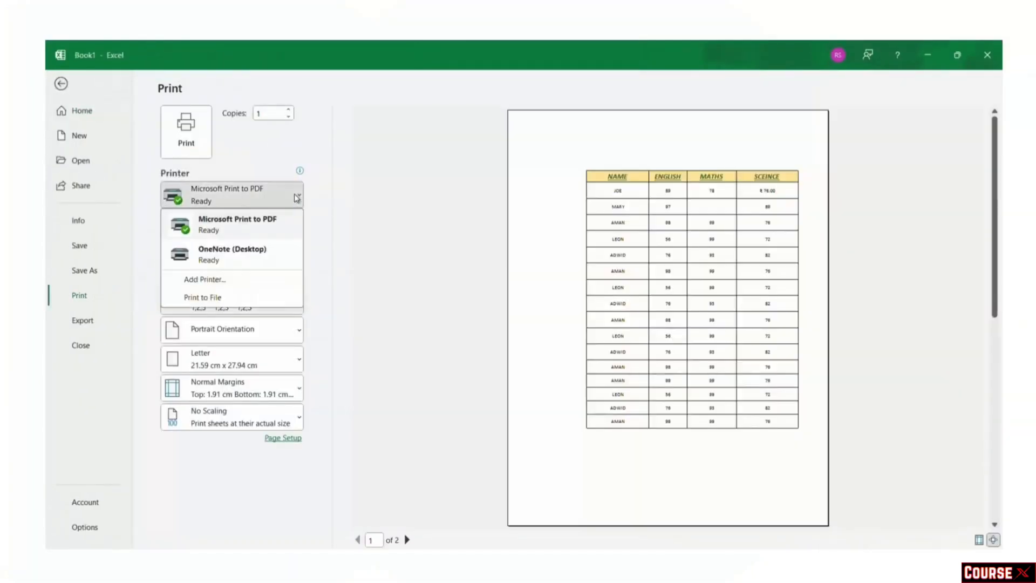
left_click(356, 228)
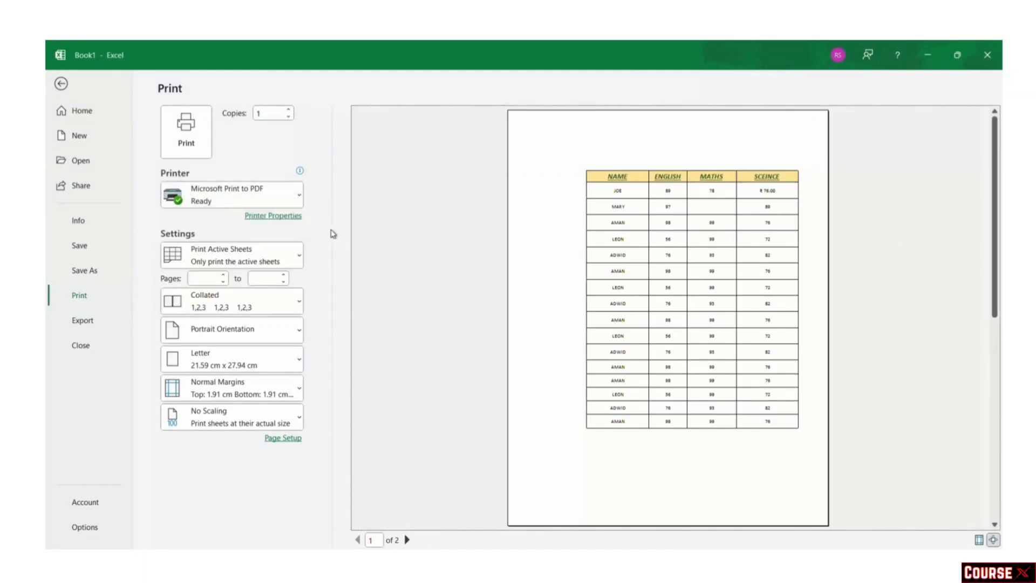
left_click(282, 262)
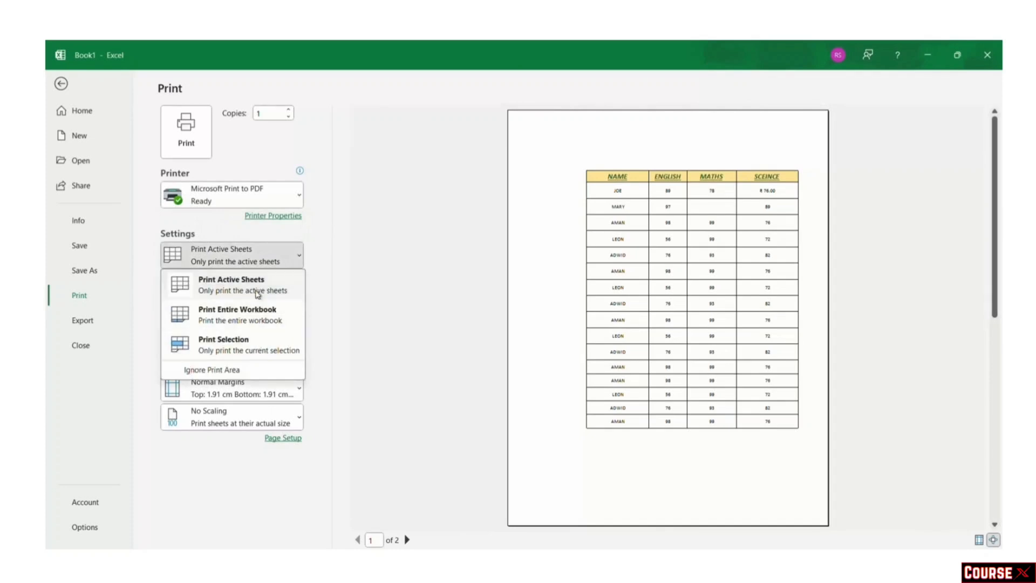
left_click(250, 347)
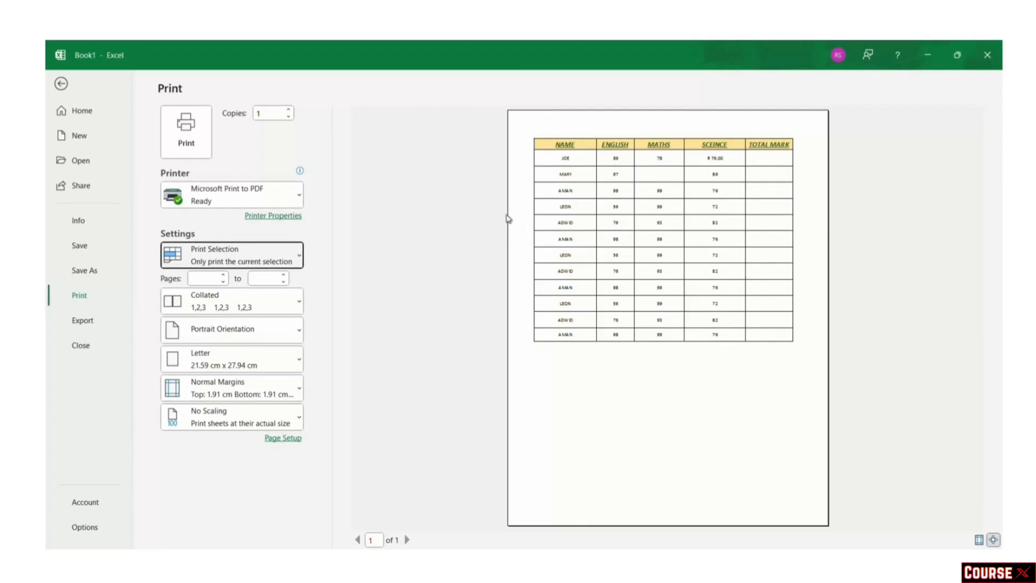
left_click(839, 203)
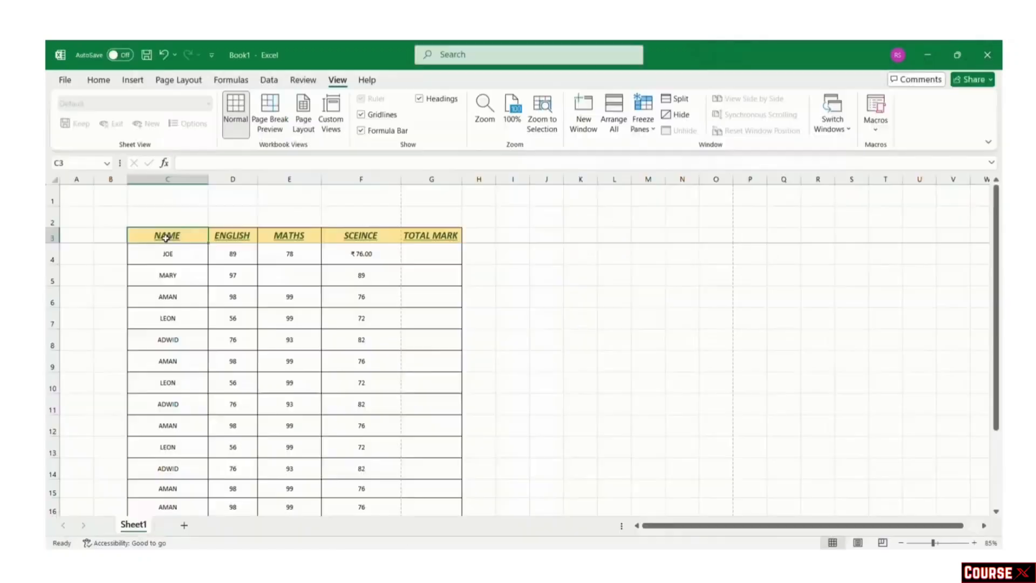
Step: Reselect C3:G15 and return the worksheet to Normal view
left_click_drag(162, 236, 428, 481)
left_click(232, 109)
left_click(183, 82)
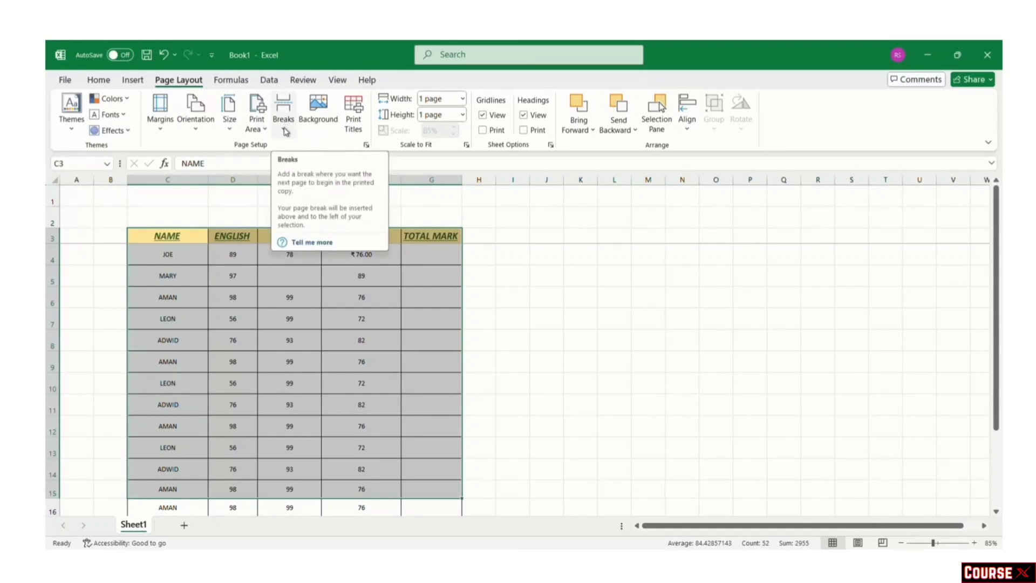
Step: Print the selected table with Microsoft Print to PDF, saving the file as EXCEL
left_click(284, 129)
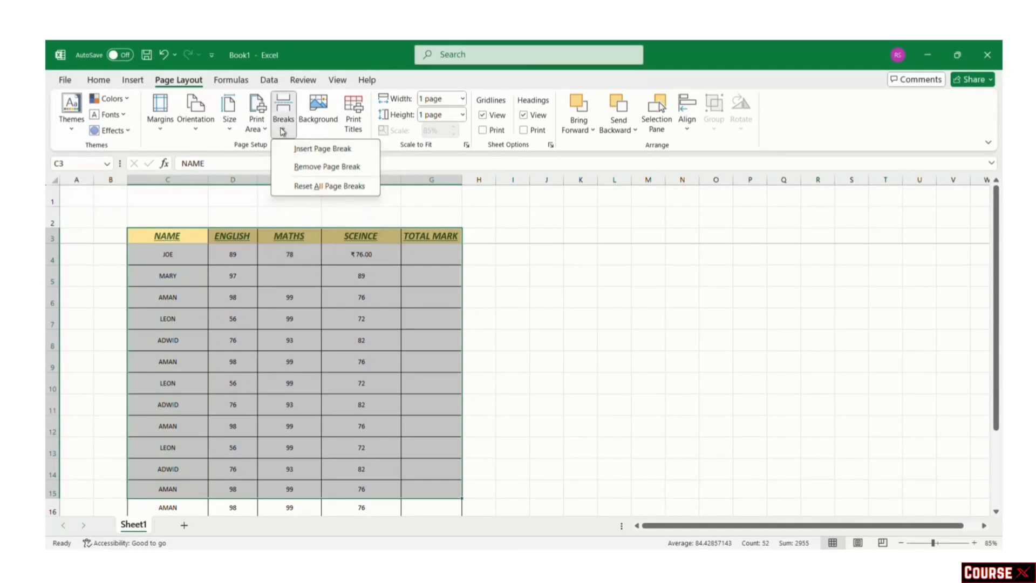
left_click(283, 131)
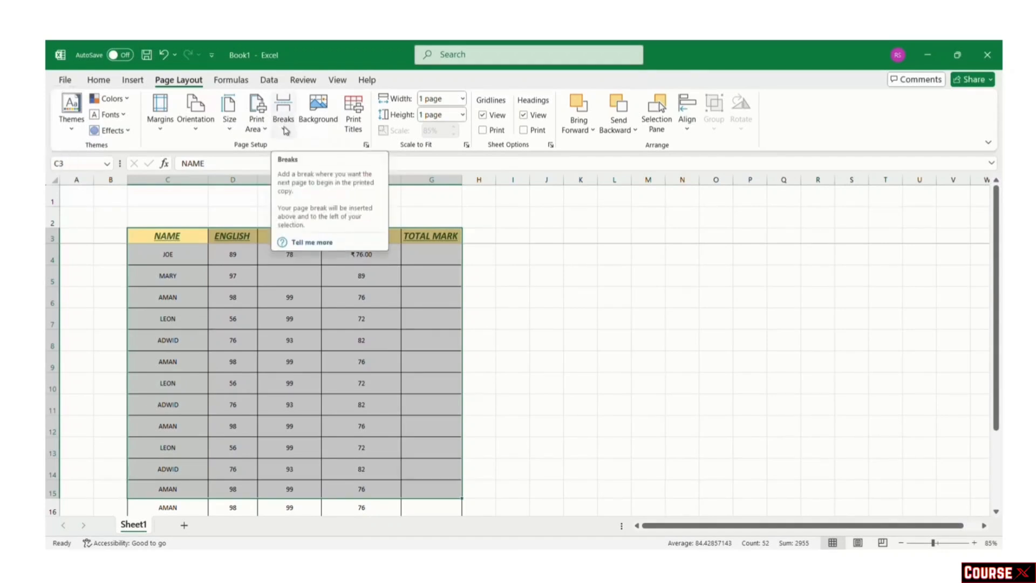
key("ctrl+p")
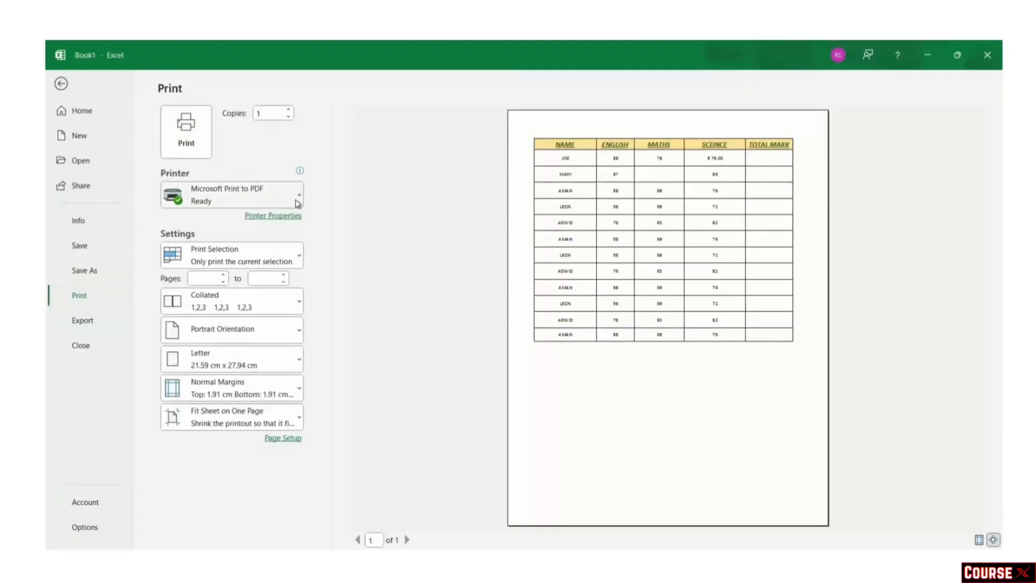
left_click(294, 203)
left_click(263, 227)
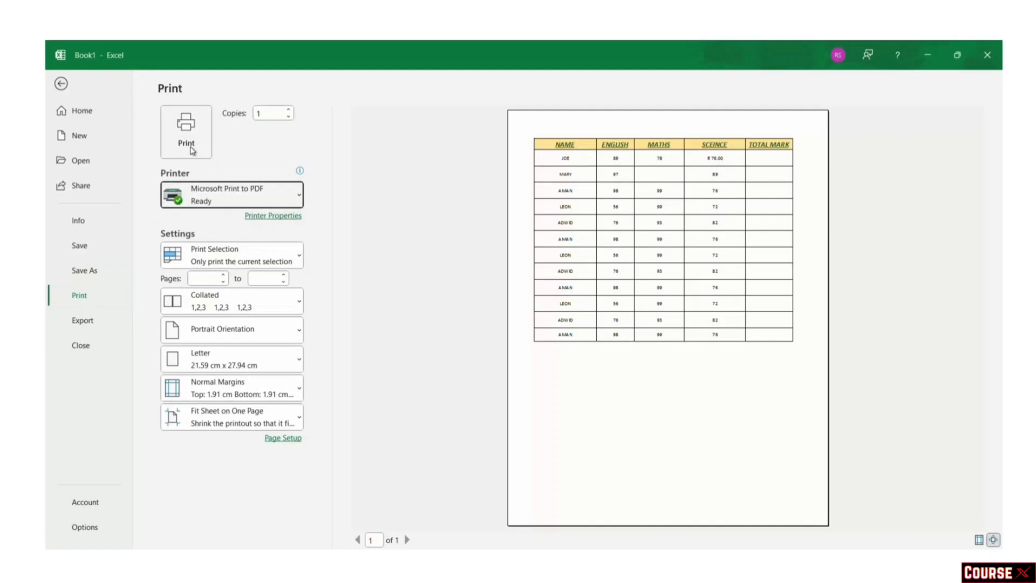
left_click(190, 148)
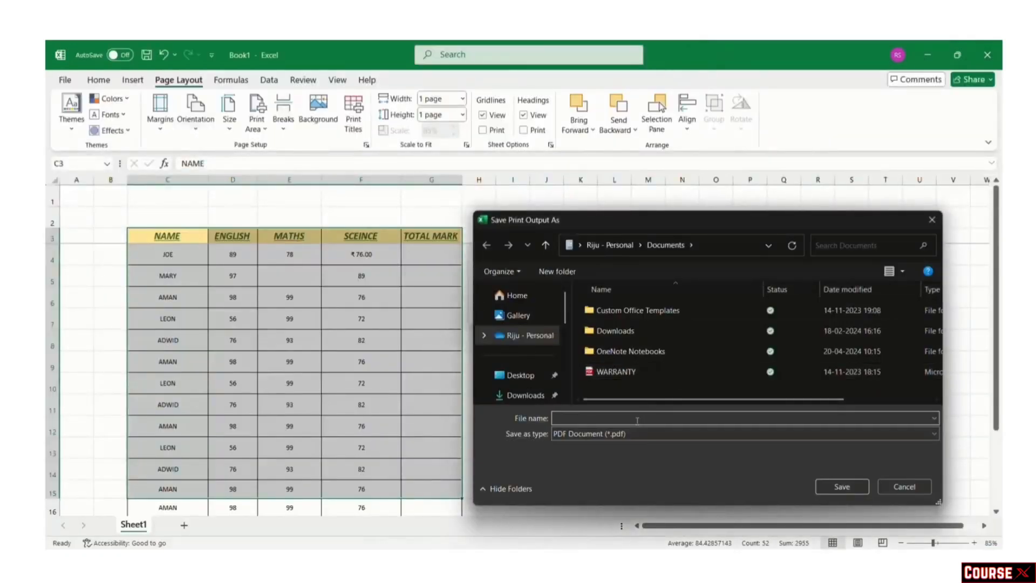
type("EXCEL")
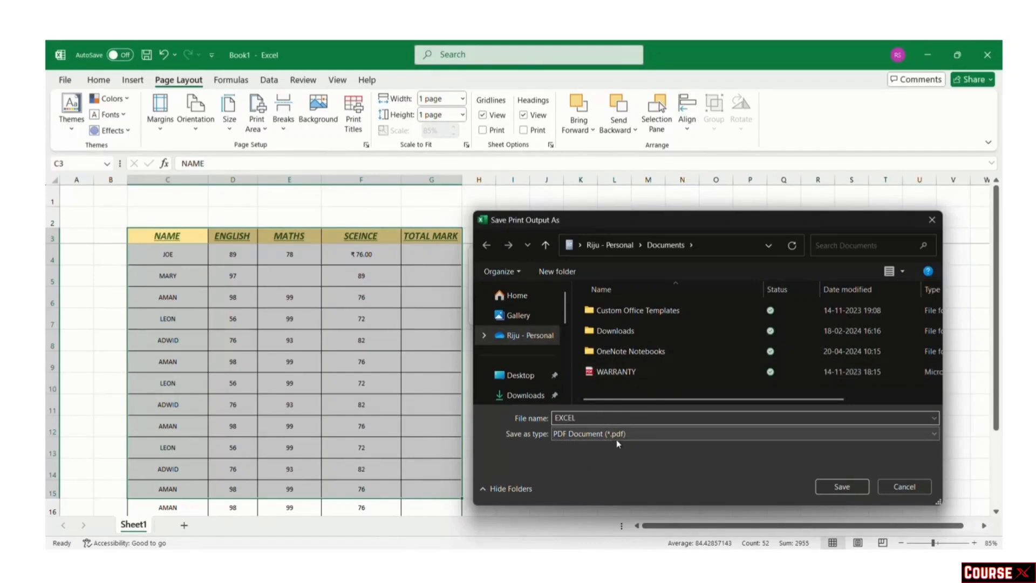
left_click(841, 486)
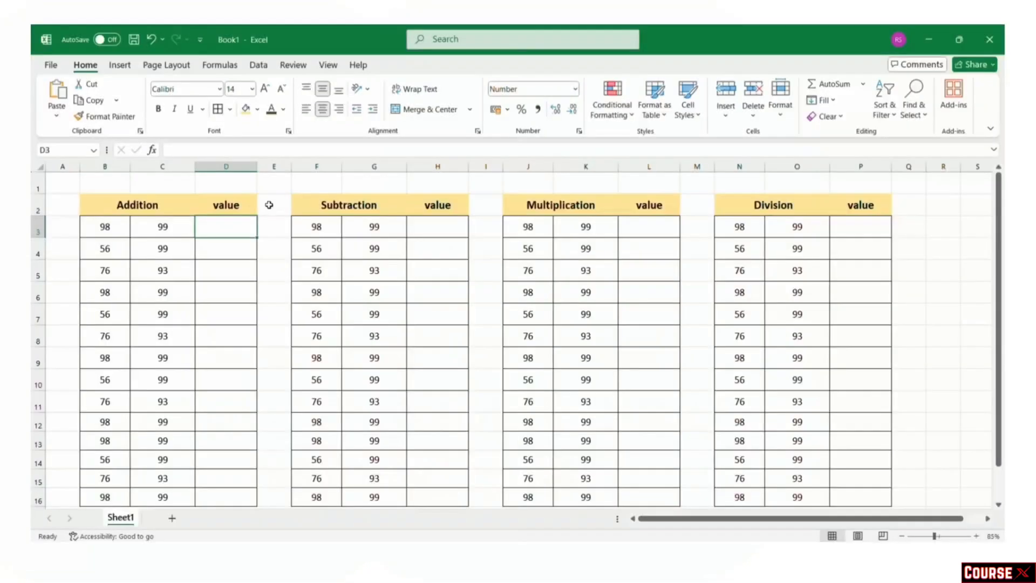
Step: Enter =B3+C3 in D3 to add the Addition table's first number pair
left_click(160, 206)
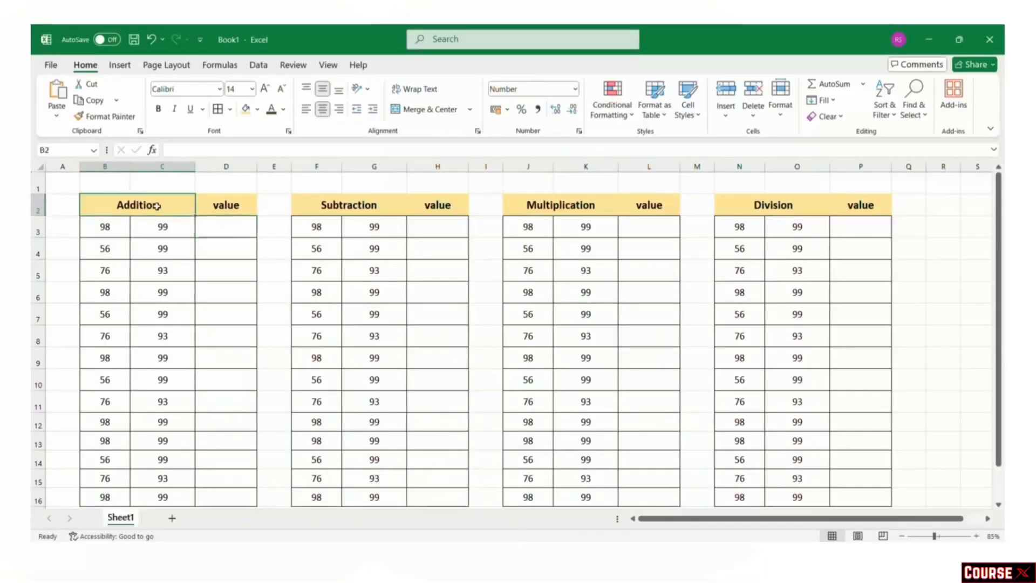
left_click(324, 205)
left_click(562, 208)
left_click(771, 205)
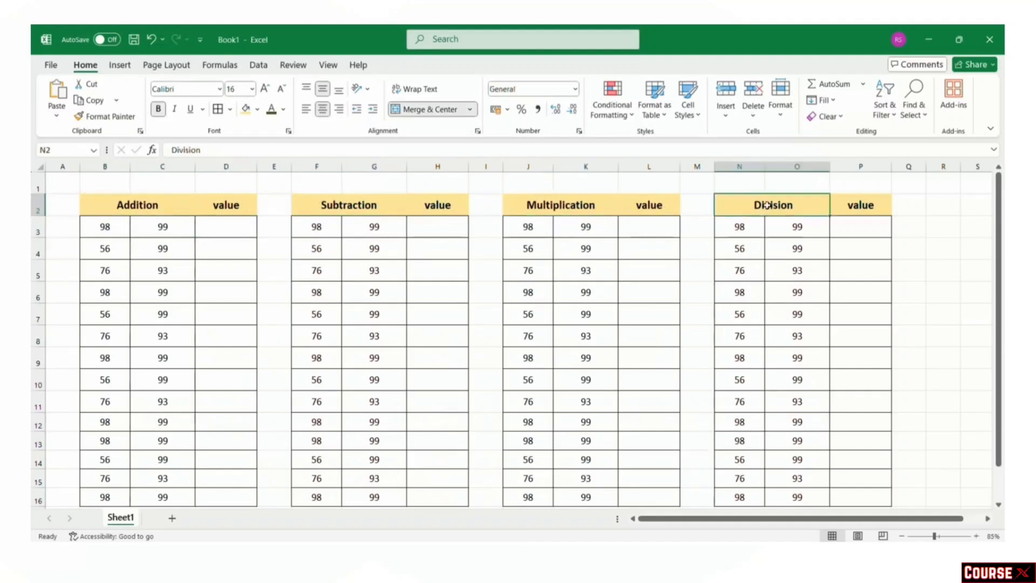
left_click(219, 229)
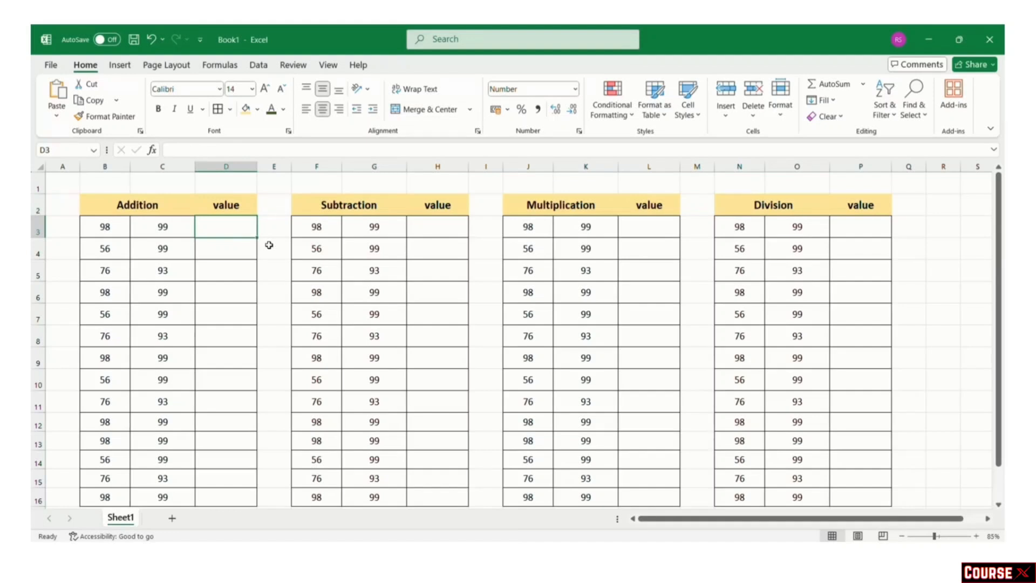
type("=")
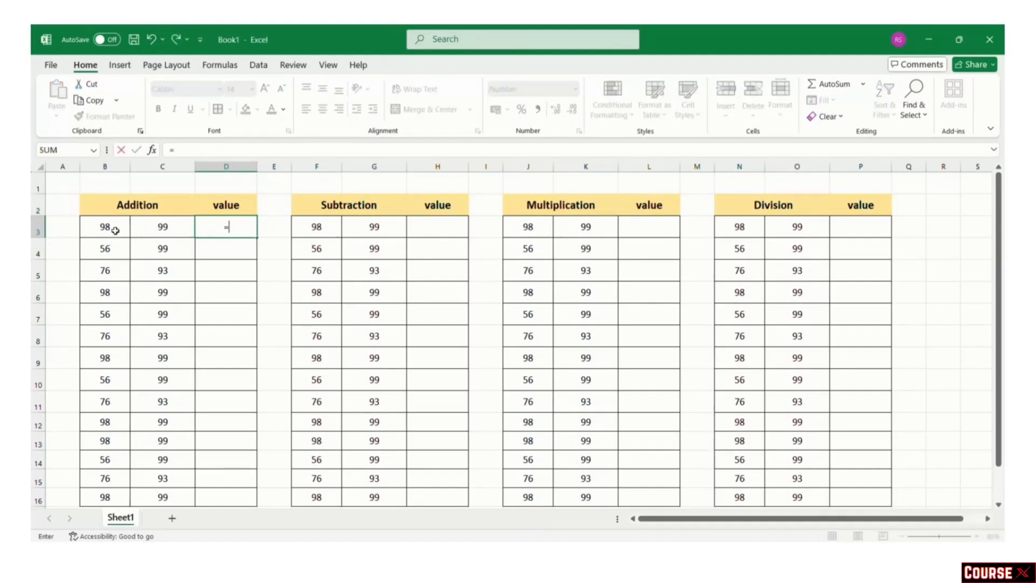
left_click(115, 229)
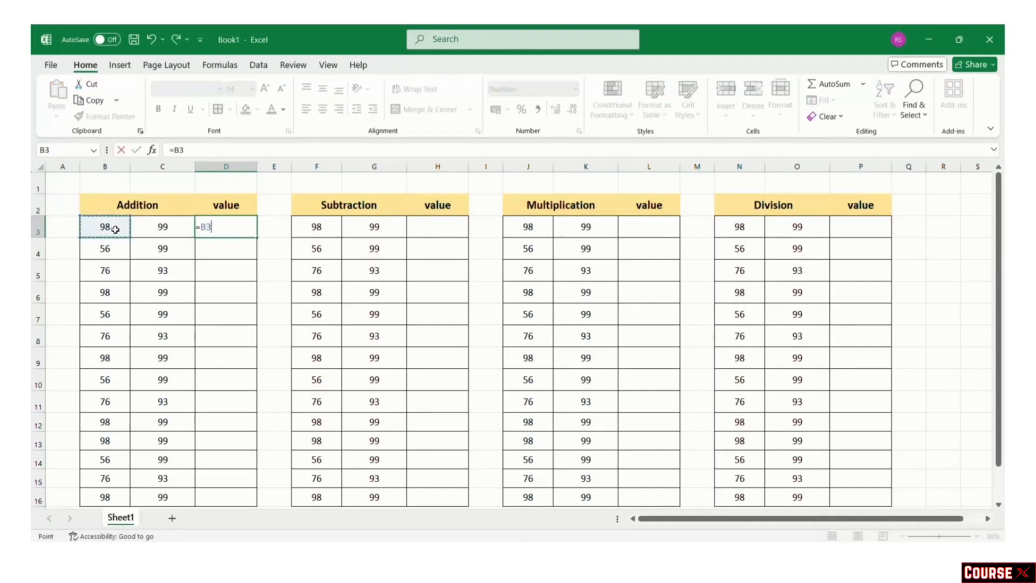
type("+")
left_click(148, 227)
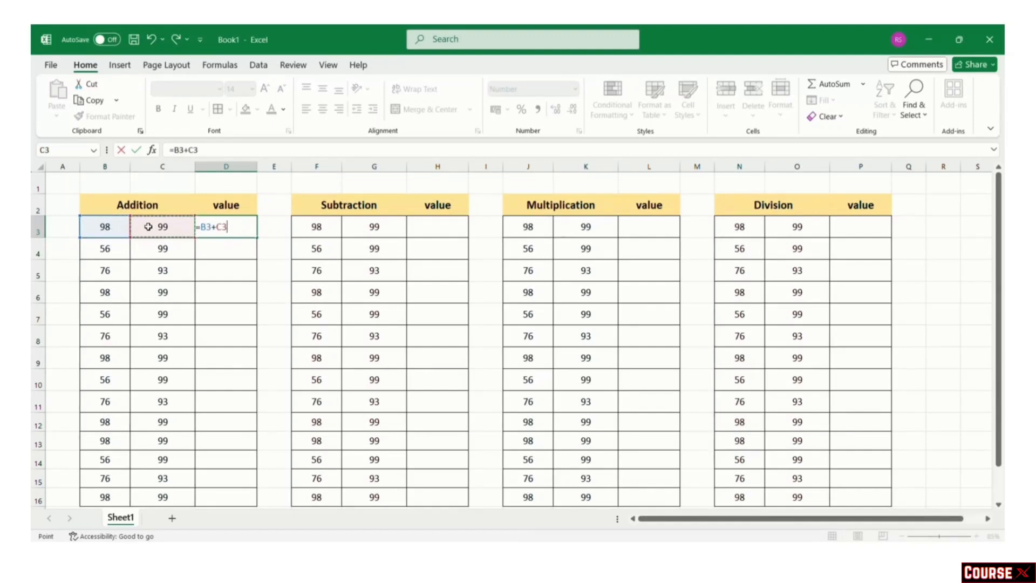
key("Return")
Step: Enter a formula subtracting G3 from F3 in H3
left_click(439, 228)
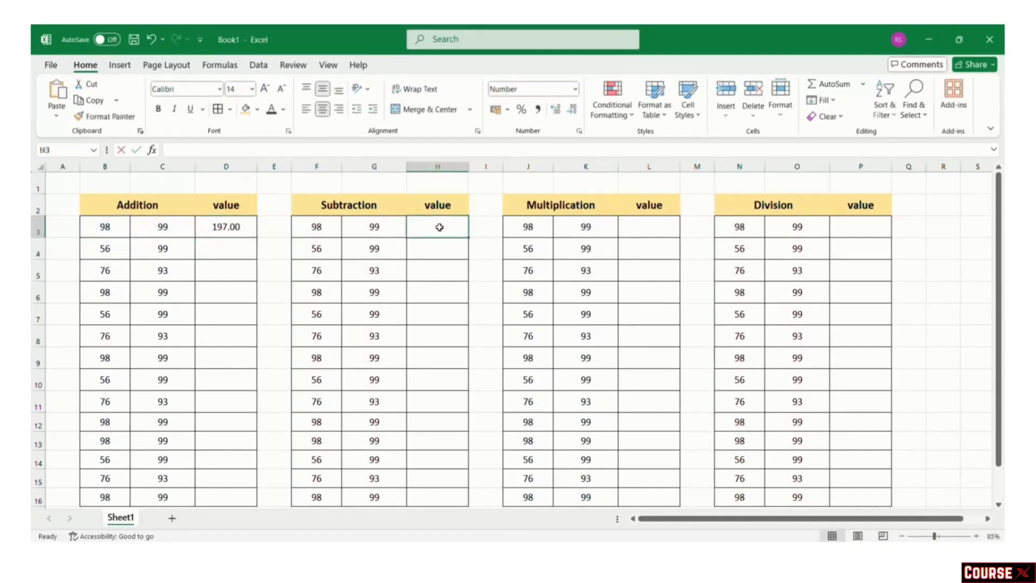
type("+F3-")
left_click(318, 227)
type("-")
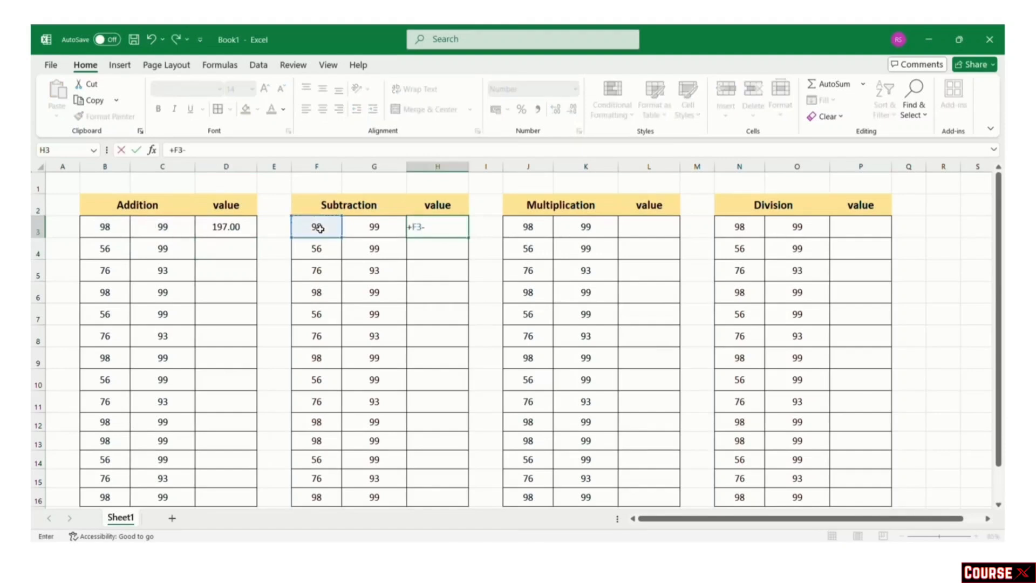
left_click(354, 227)
key("Return")
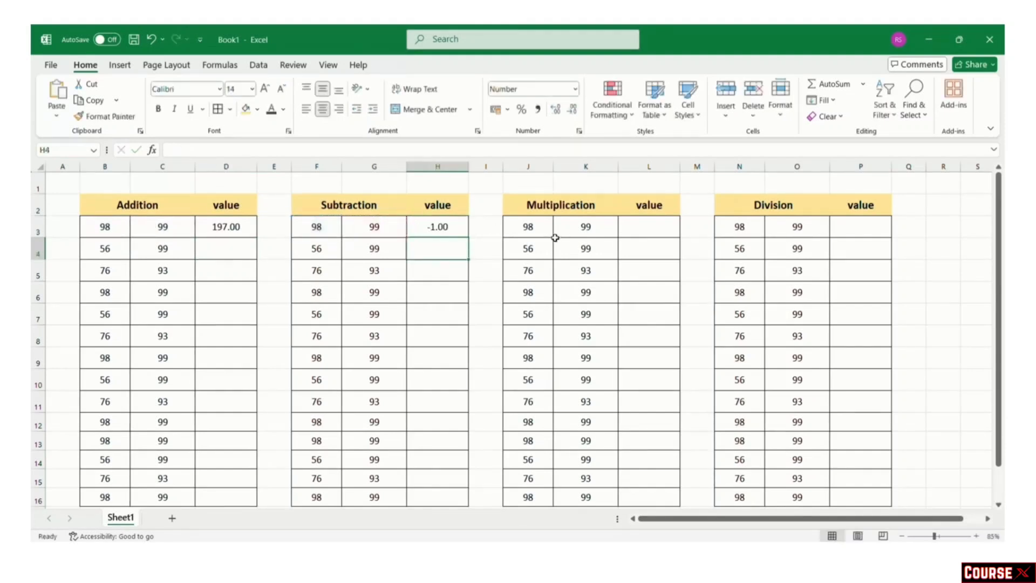
Step: Enter =J3*K3 in L3 for the first product
left_click(643, 227)
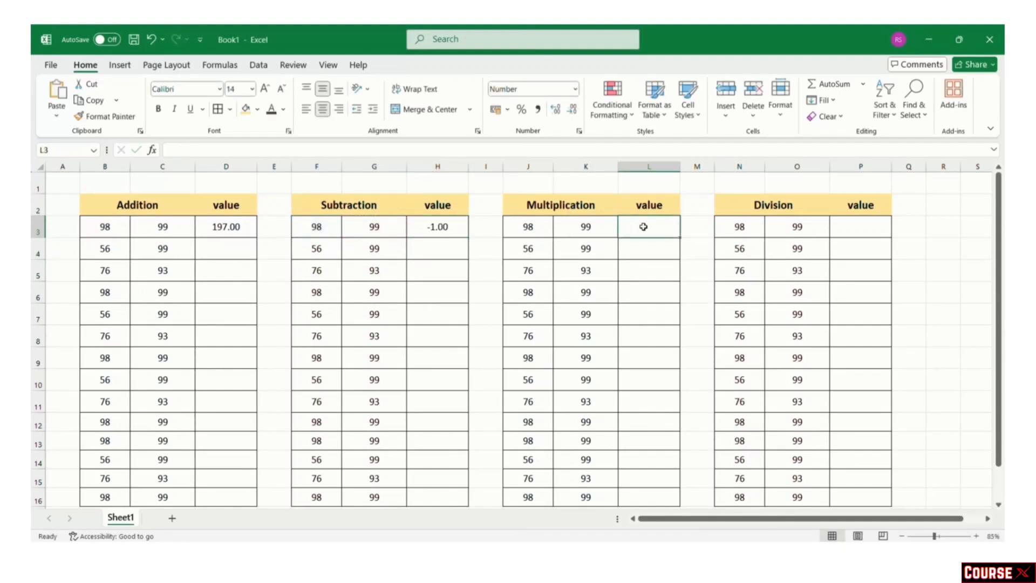
type("=")
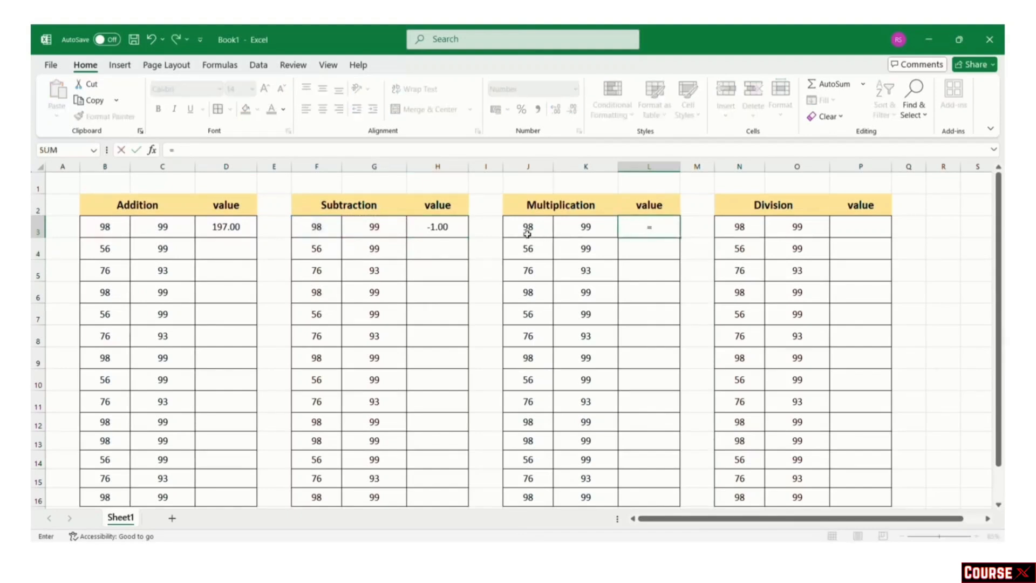
left_click(528, 229)
type("*")
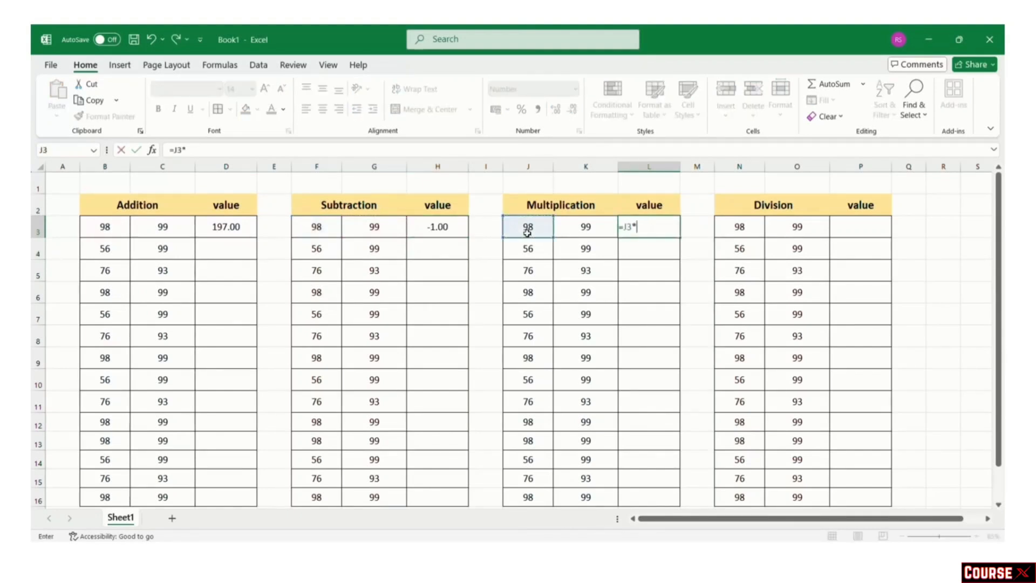
left_click(575, 224)
key("Return")
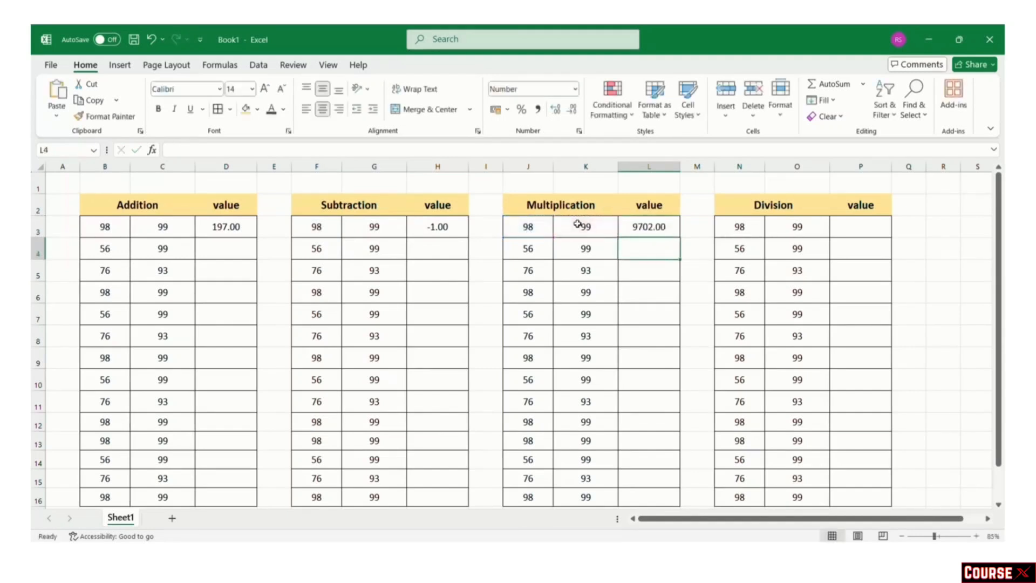
Step: Enter a formula dividing N3 by O3 in P3
left_click(873, 231)
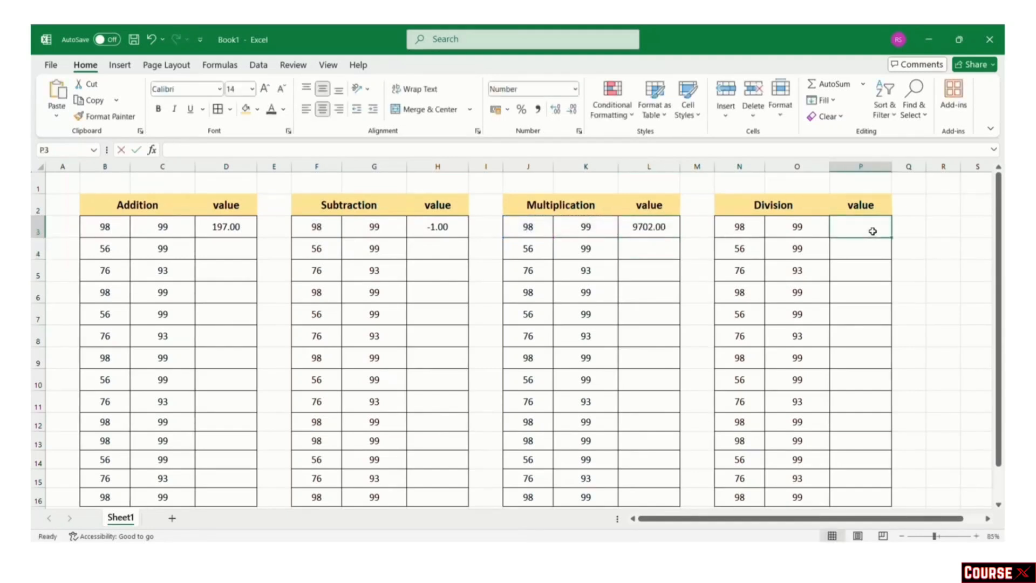
type("+")
left_click(739, 227)
type("/")
left_click(794, 227)
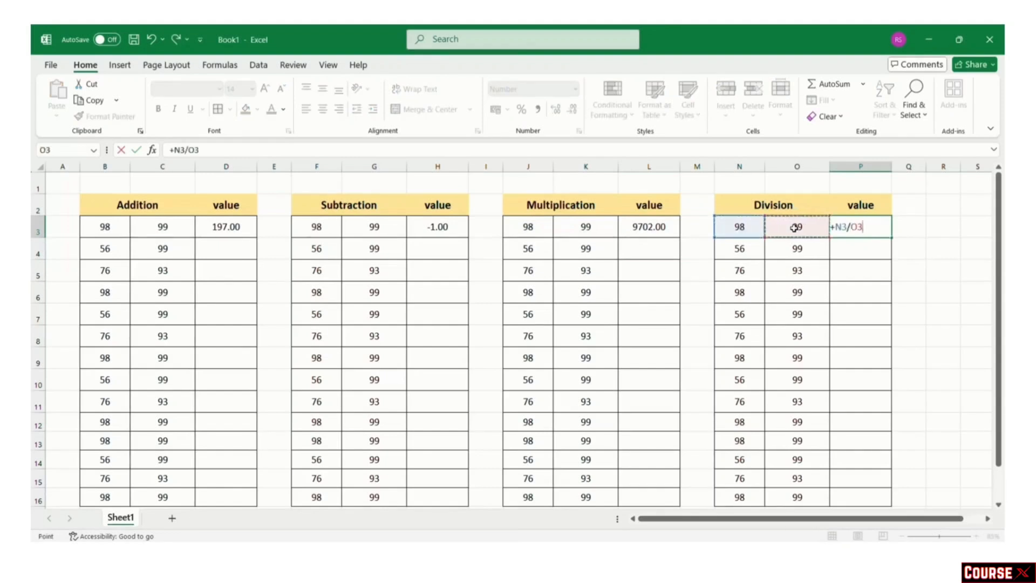
key("Return")
Step: Fill the D3 addition and H3 subtraction formulas down through row 16
left_click(202, 233)
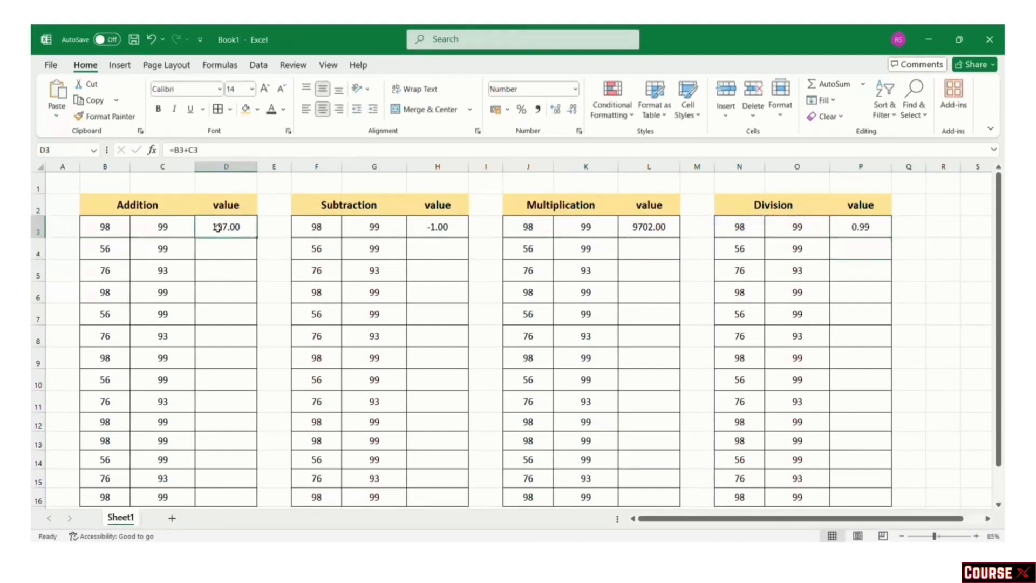
left_click_drag(255, 238, 271, 491)
left_click(419, 233)
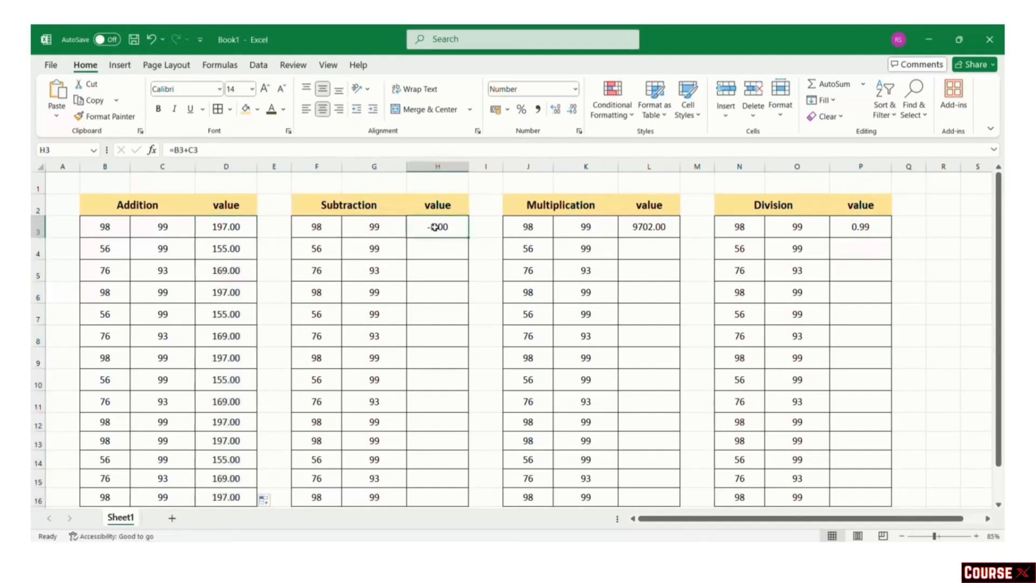
left_click_drag(469, 238, 483, 505)
left_click(656, 232)
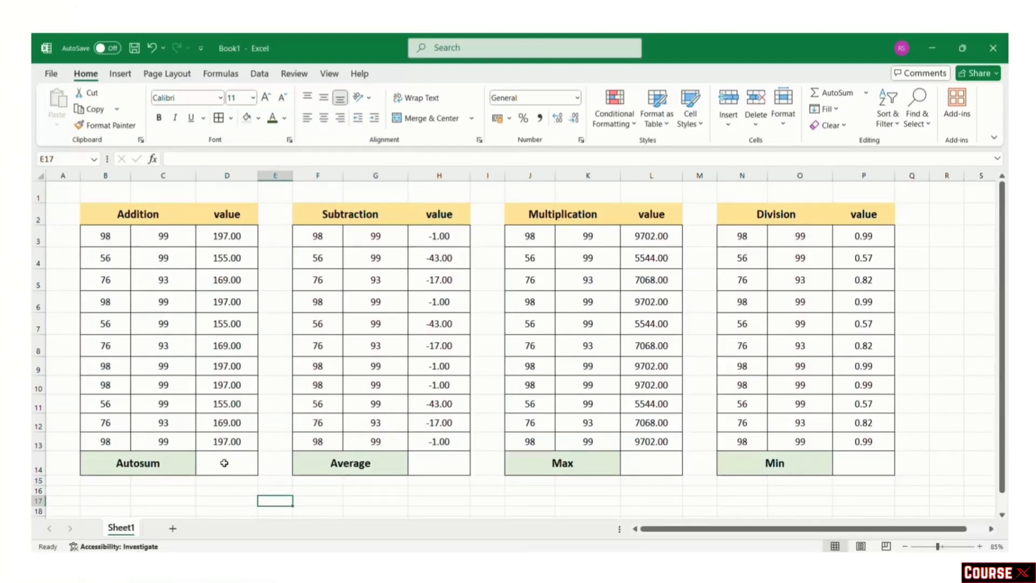
Step: Add an AutoSum total (1957.00) in D14 and an Average (-16.82) in H14
left_click(221, 463)
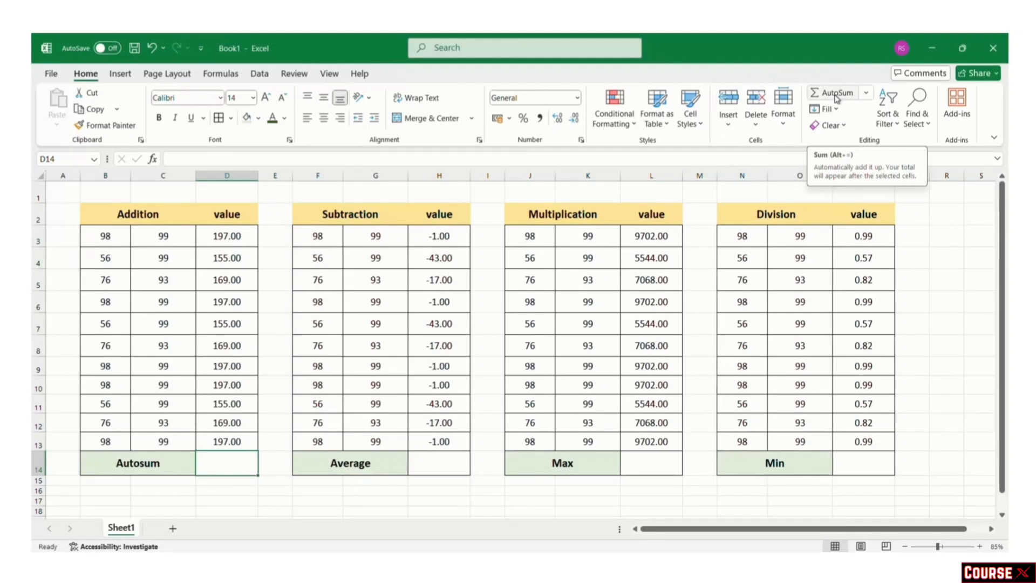
left_click(837, 98)
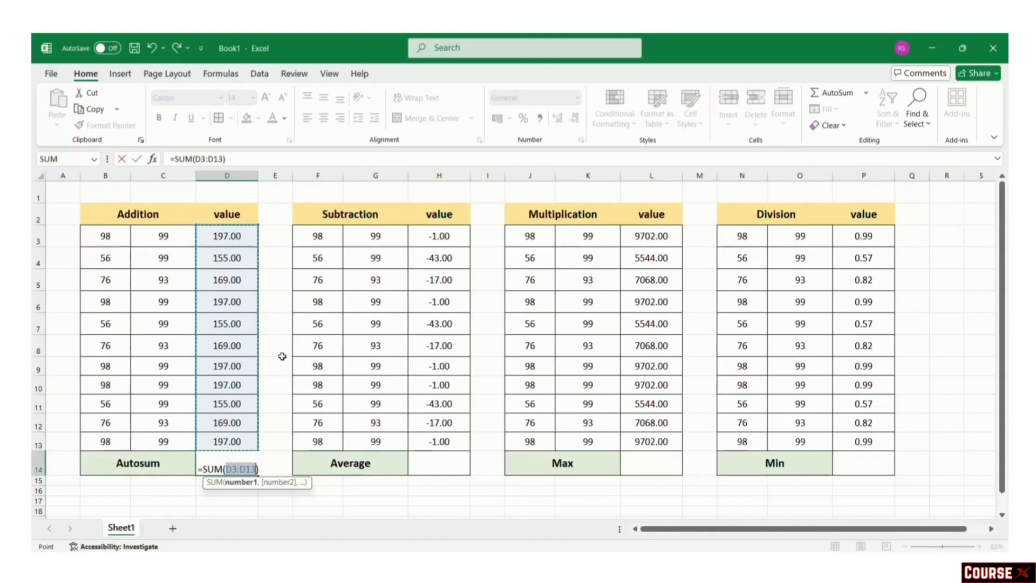
key("Return")
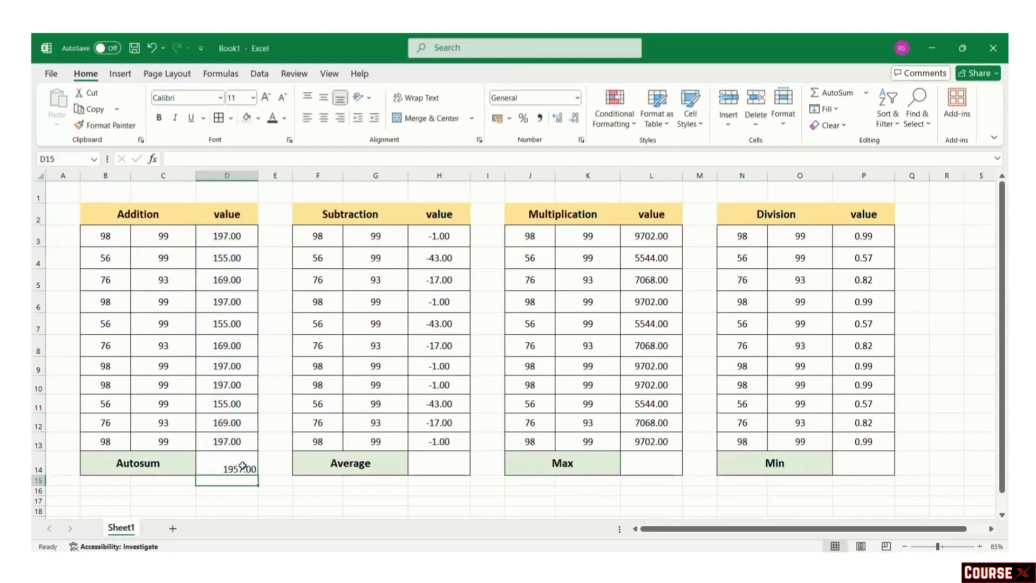
left_click(432, 466)
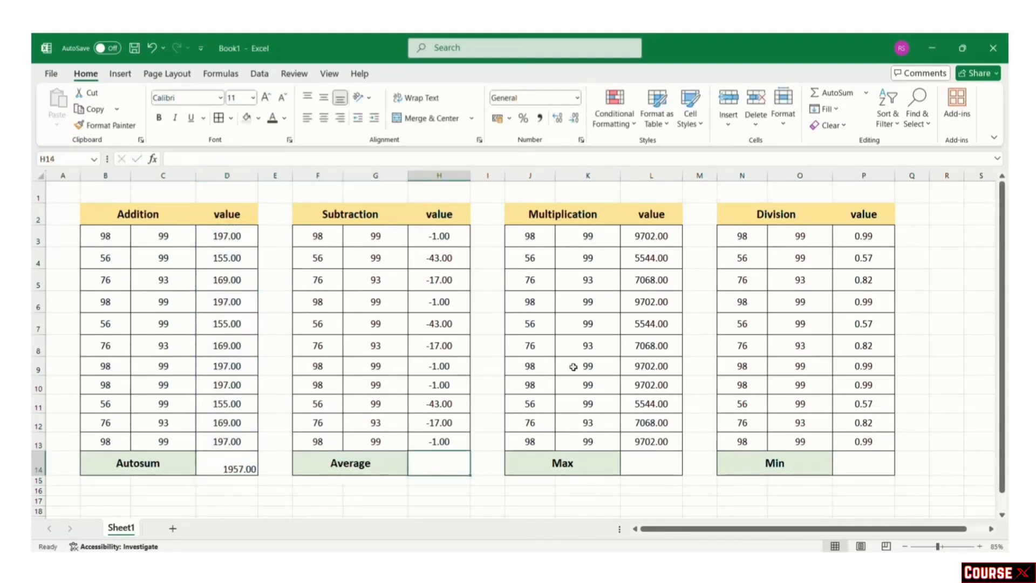
left_click(867, 94)
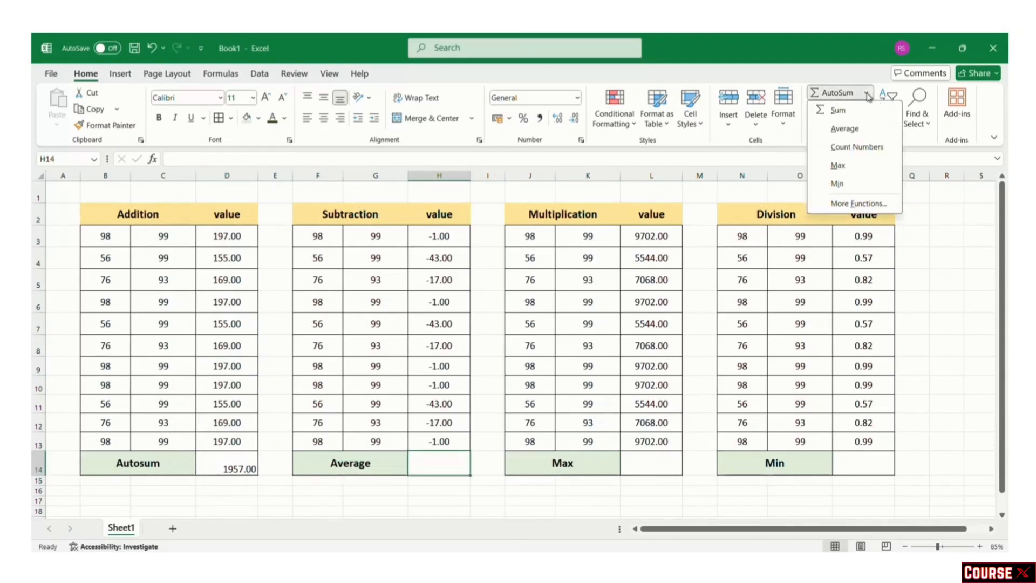
left_click(852, 134)
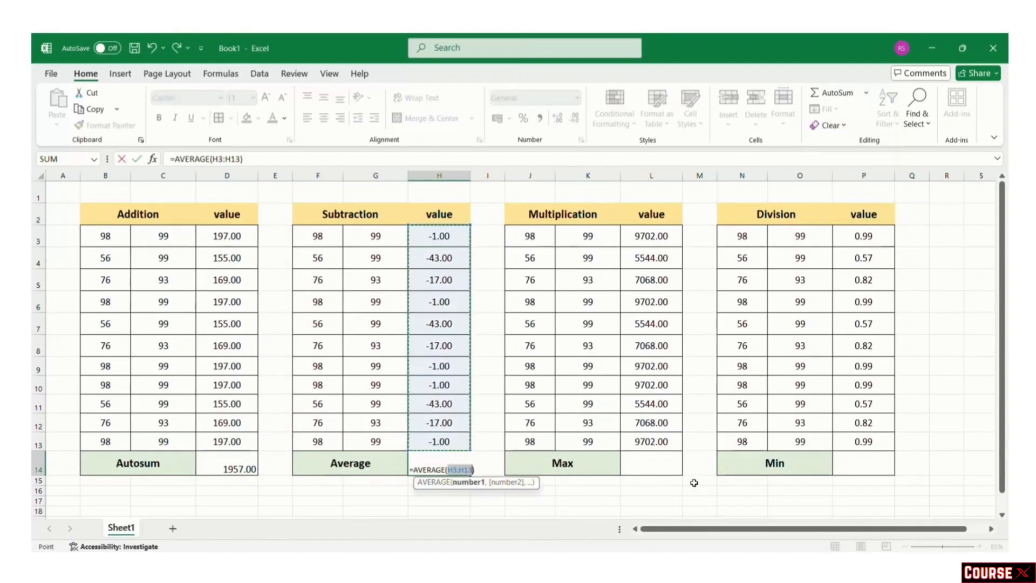
key("Return")
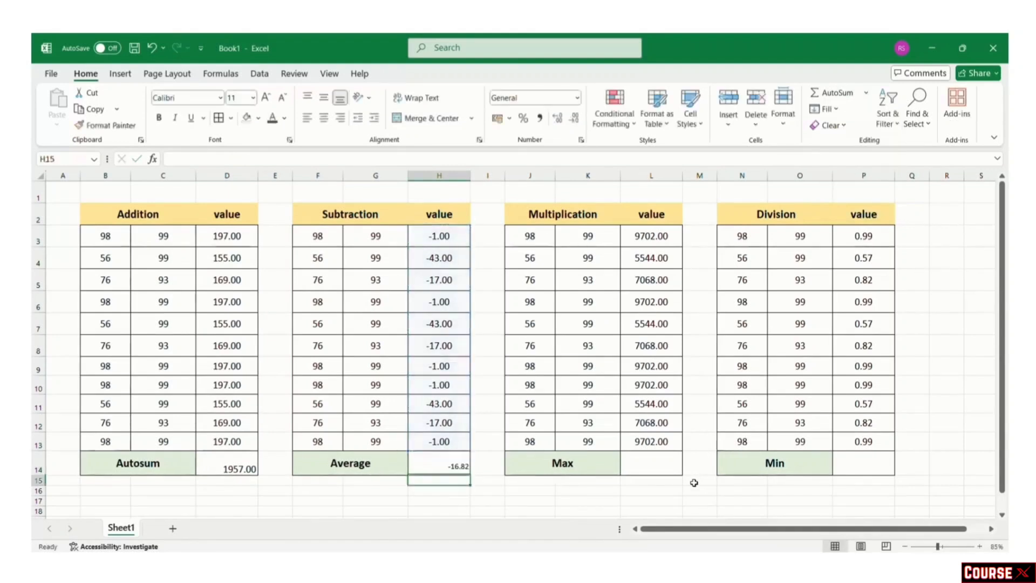
Step: Put a Max (9702.00) in L14 and a Min (0.57) in P14
left_click(649, 464)
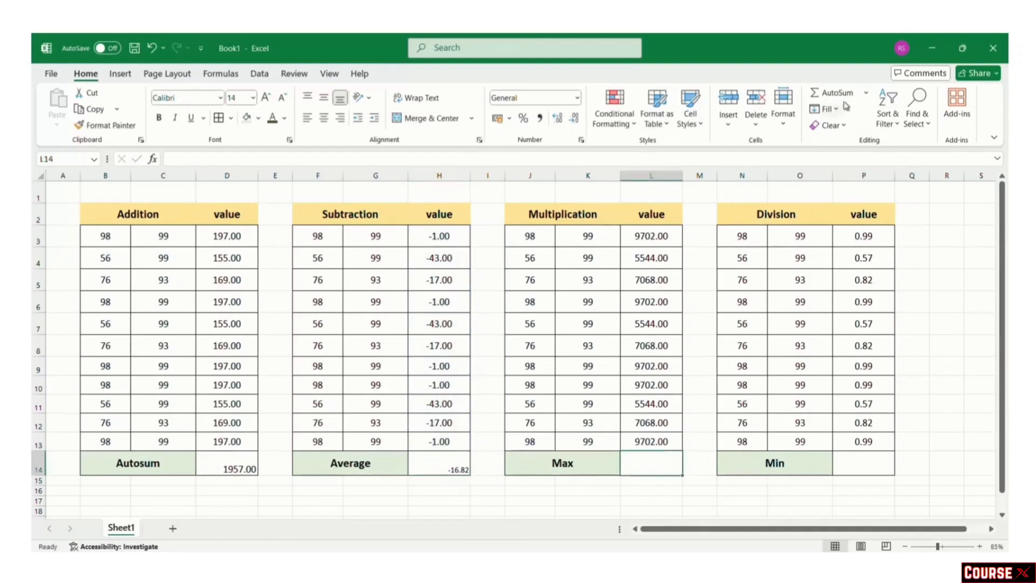
left_click(866, 95)
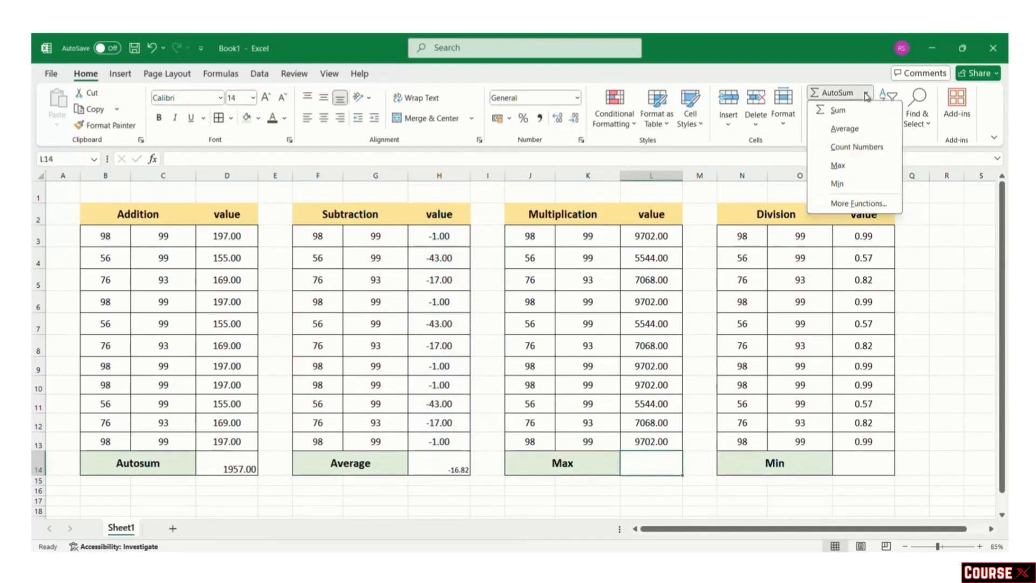
left_click(838, 165)
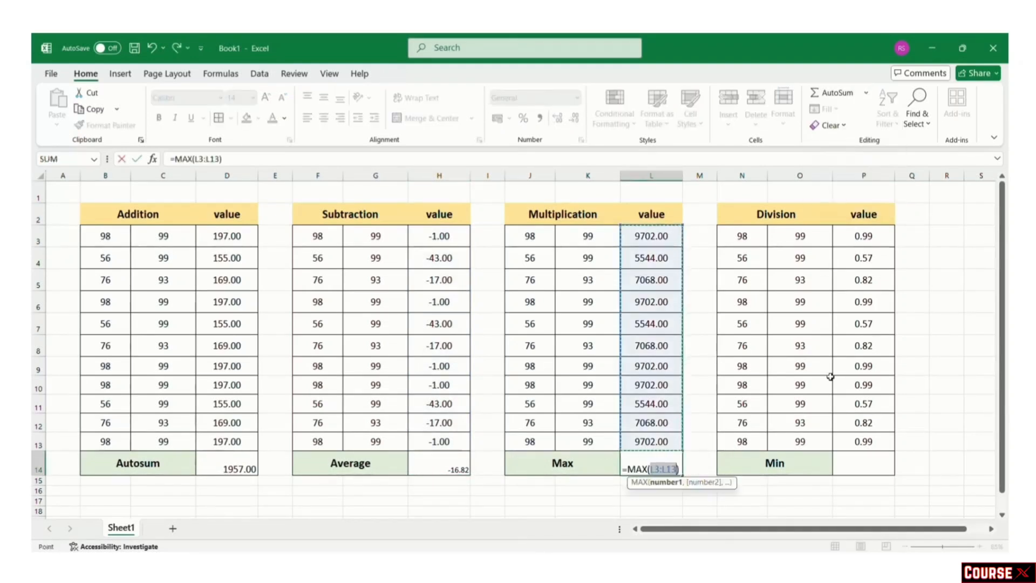
key("Return")
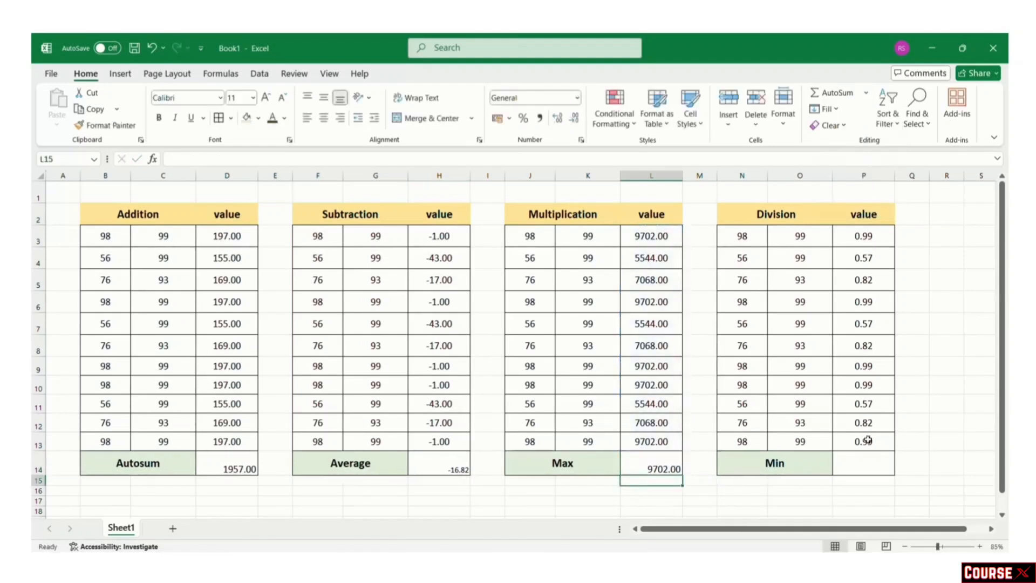
left_click(868, 462)
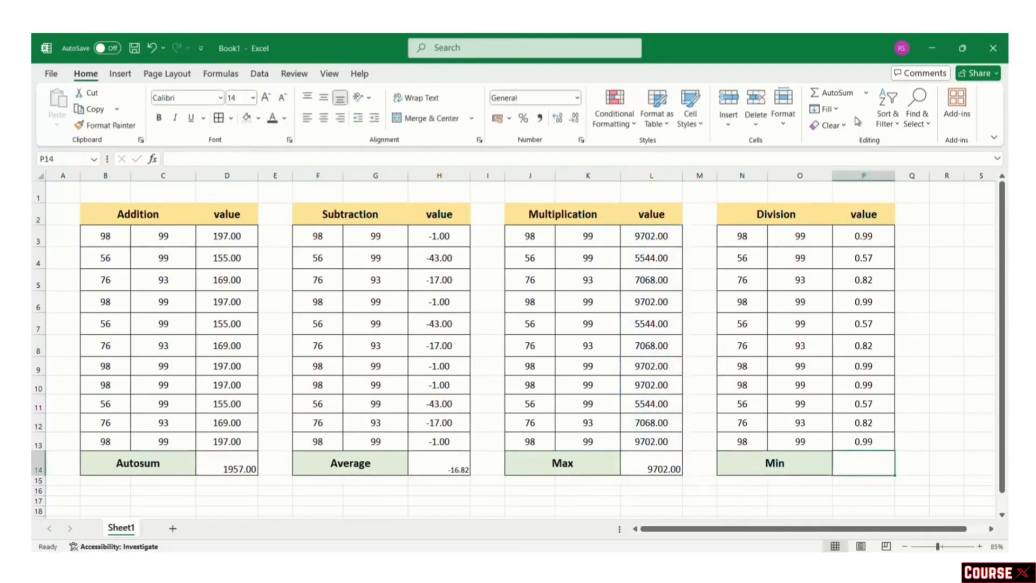
left_click(867, 94)
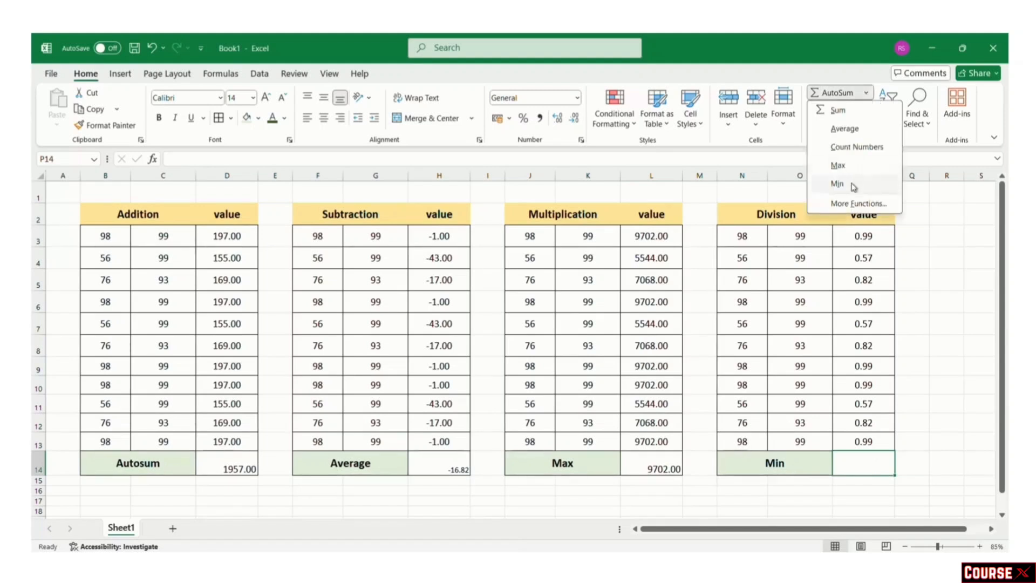
left_click(836, 184)
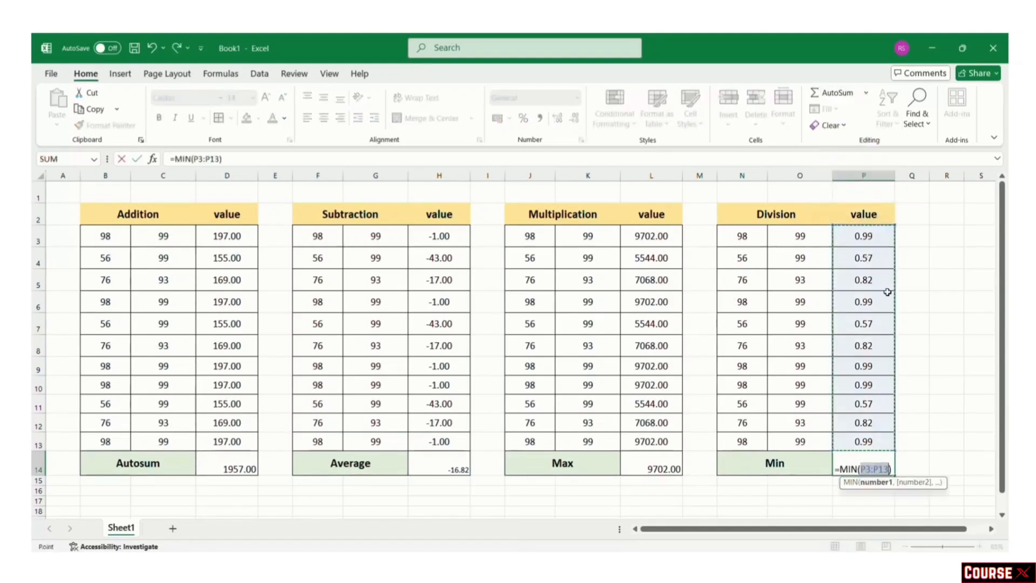
key("Return")
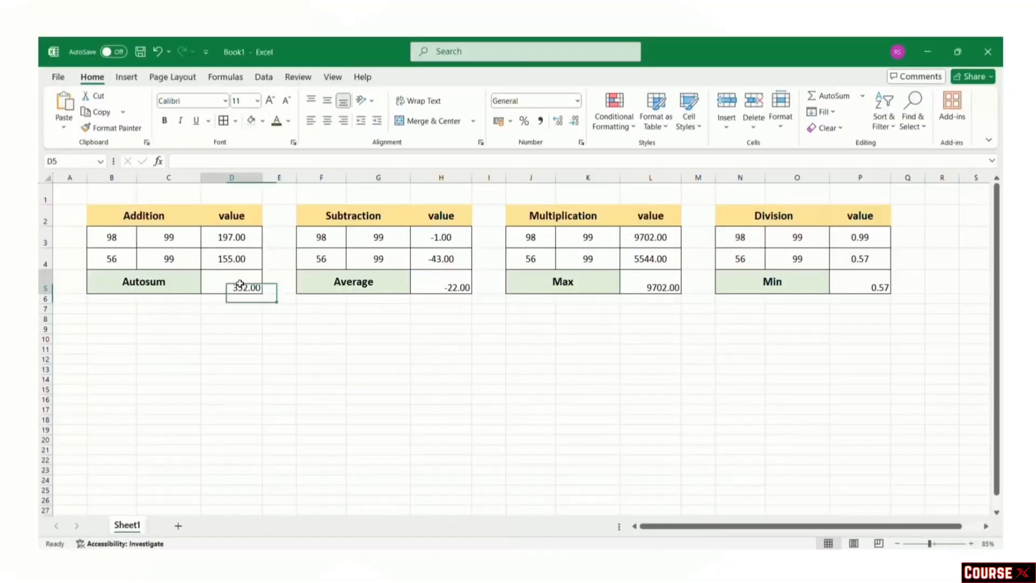
Step: Inspect D5's SUM formula and change its range to start at C3
left_click(239, 283)
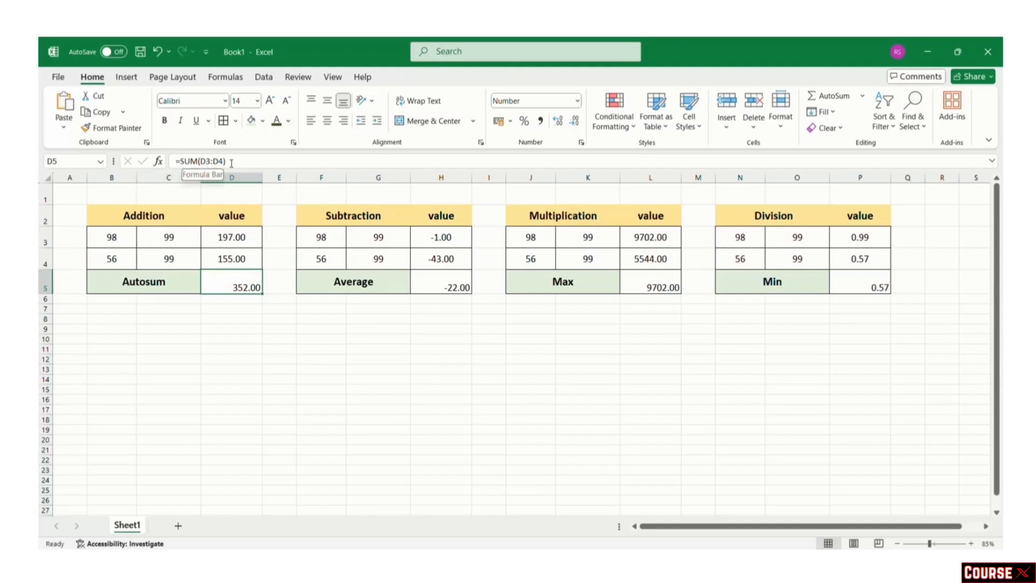
left_click(231, 162)
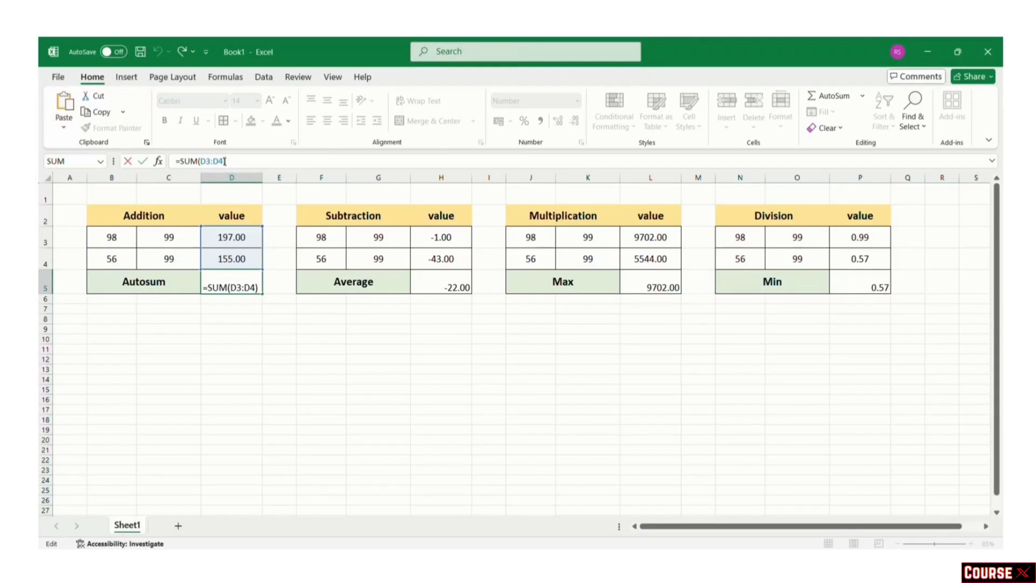
left_click(225, 161)
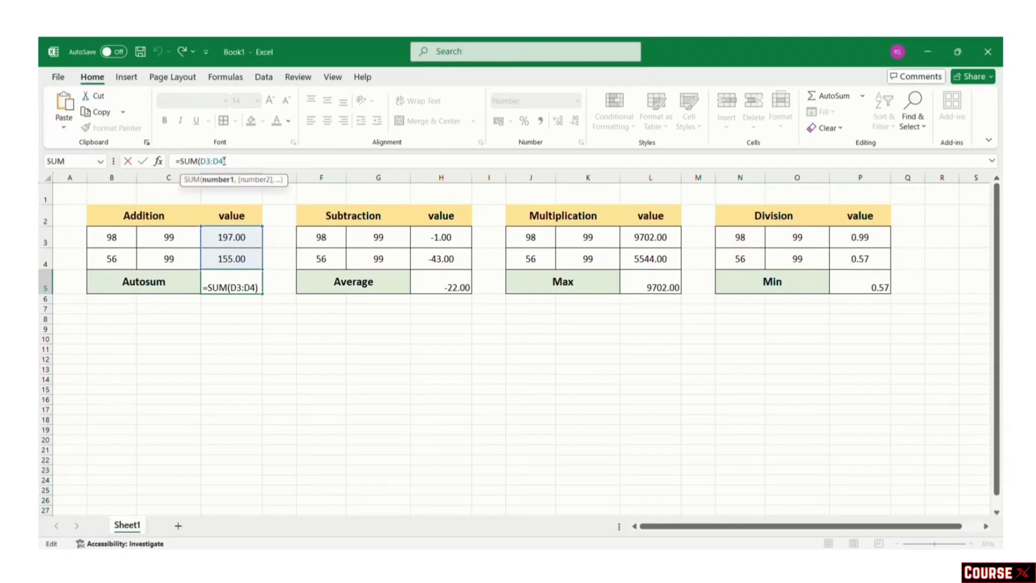
key("BackSpace")
key("BackSpace")
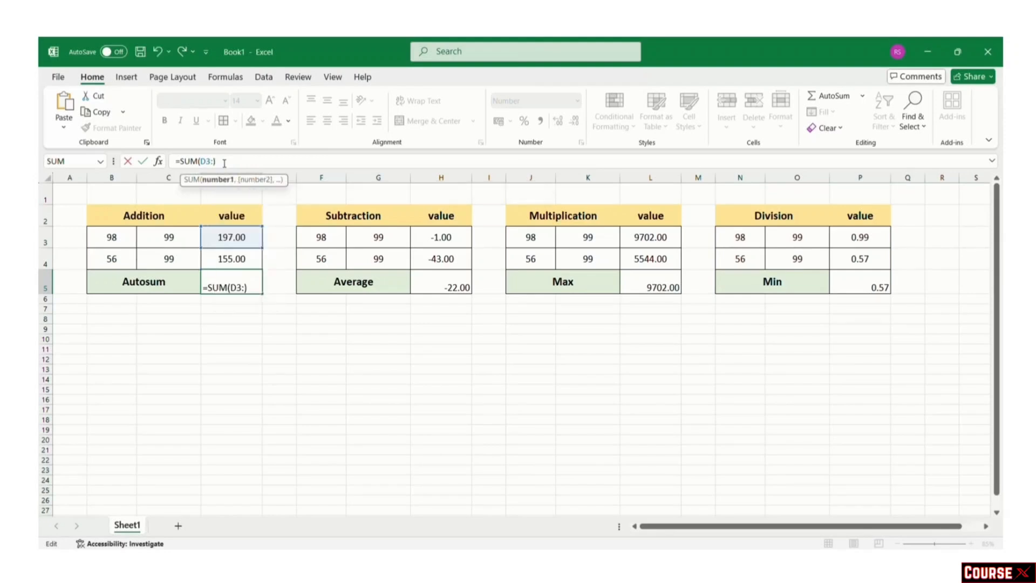
left_click(172, 236)
key("Return")
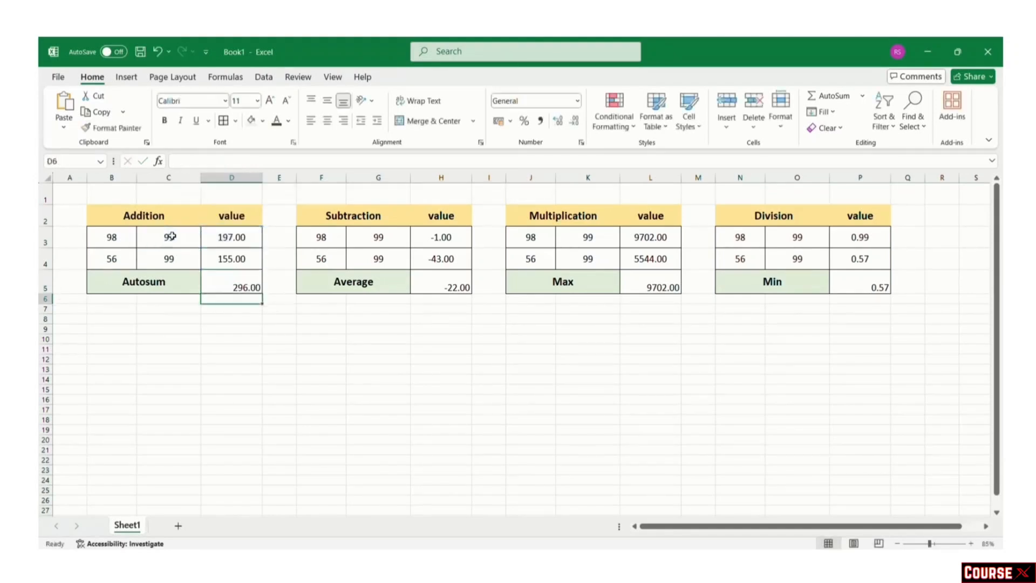
left_click(224, 282)
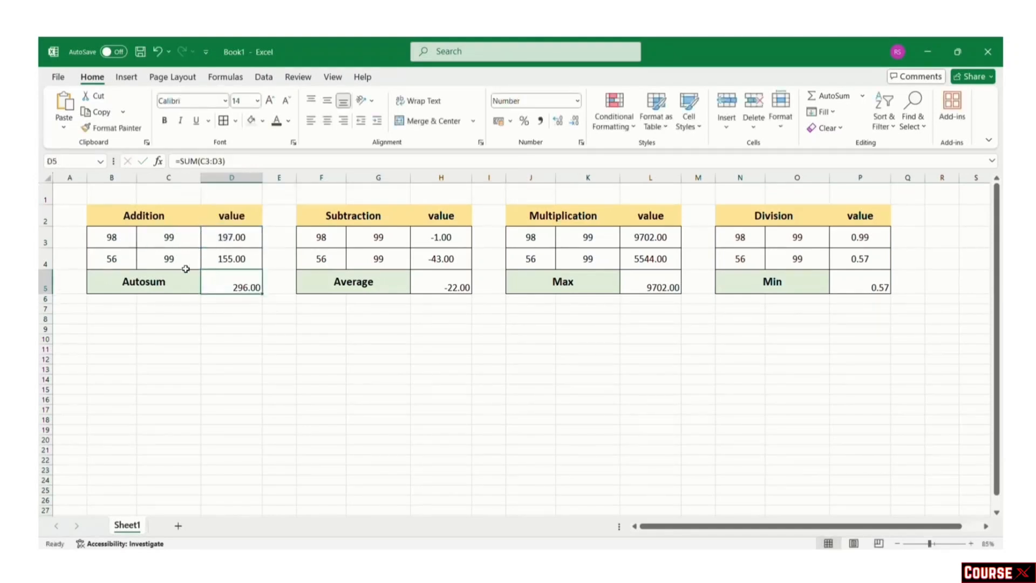
Step: Change D5's sum range to C3:C4, then undo to restore the 296.00 total
double_click(236, 287)
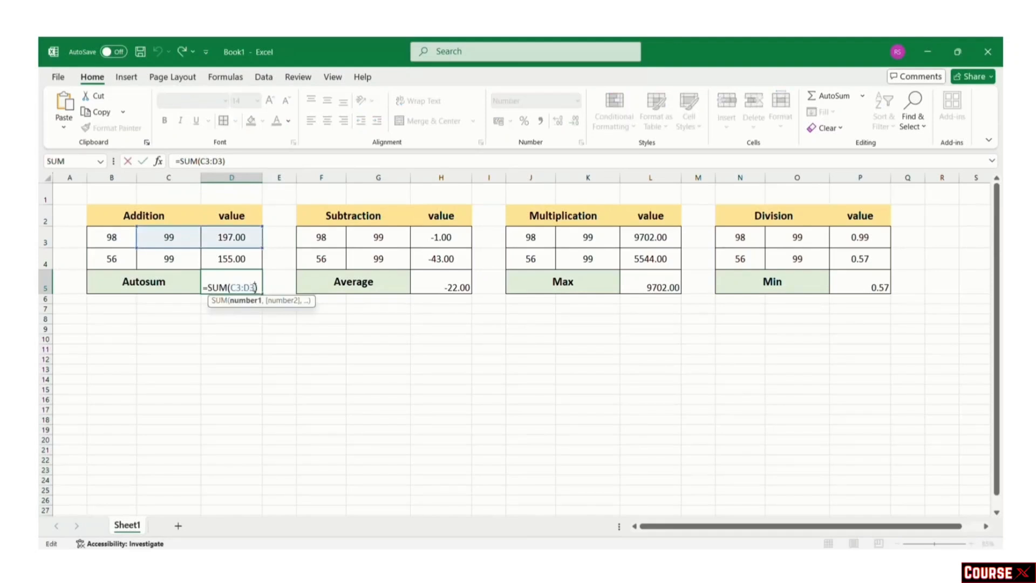
key("BackSpace")
key("BackSpace")
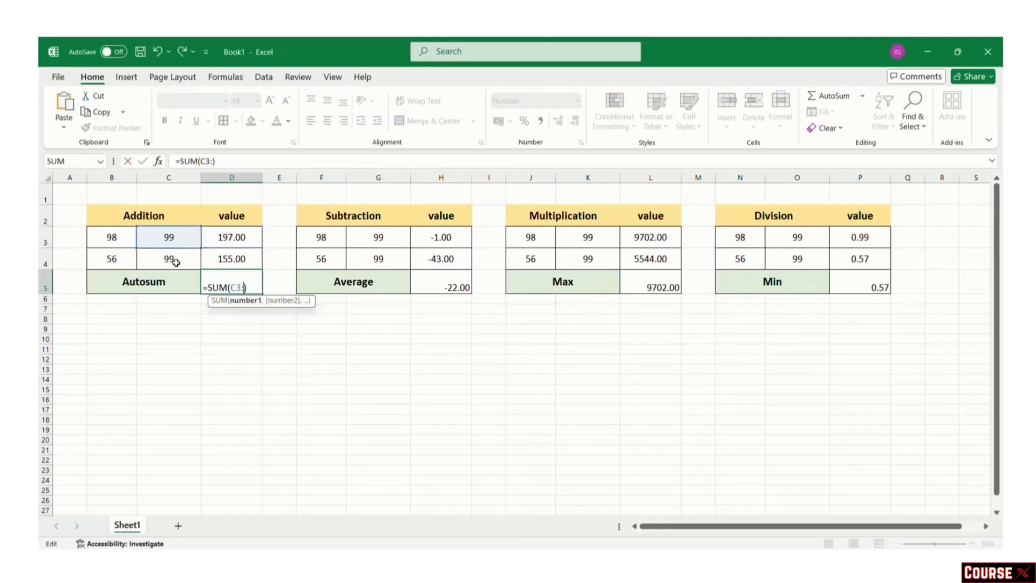
left_click(175, 262)
key("Return")
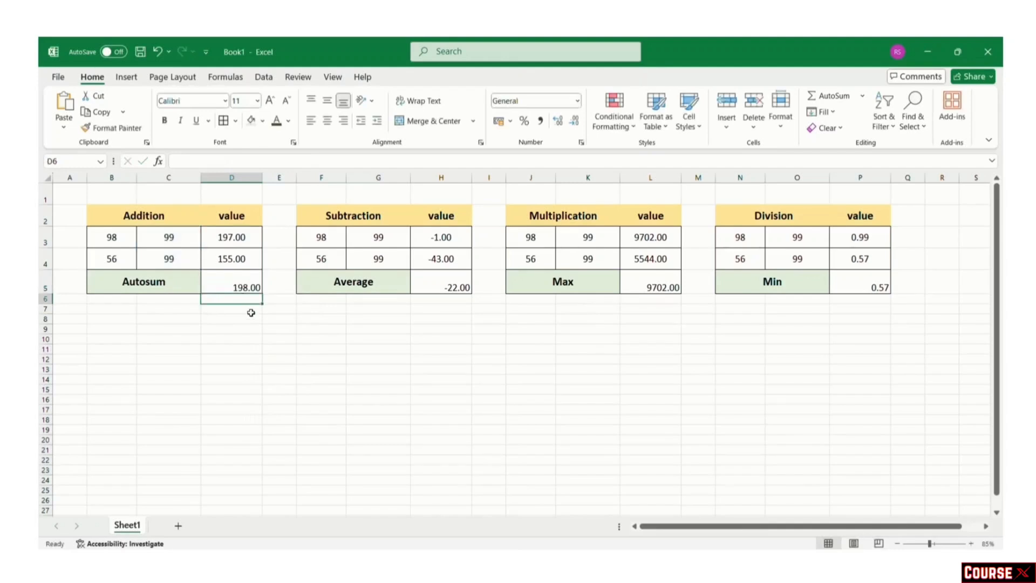
key("ctrl+z")
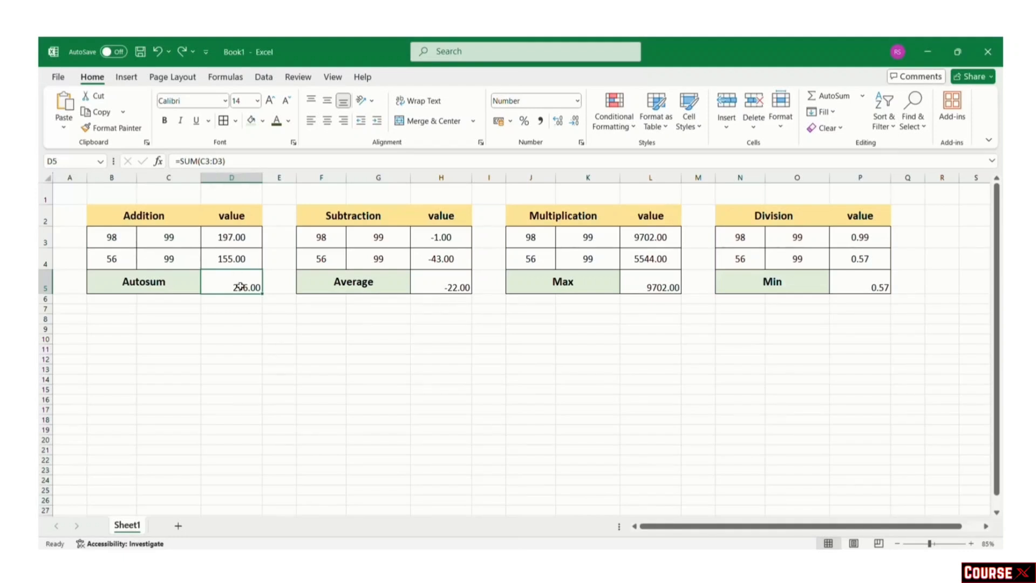
Step: Review the Average, Max and Min formulas in H5, L5 and P5
left_click(445, 280)
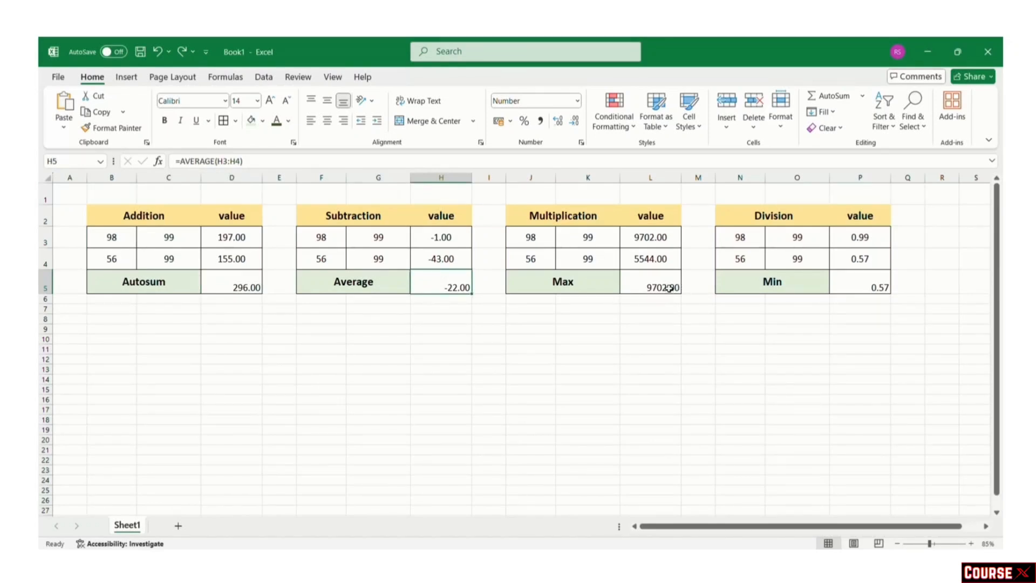
left_click(669, 288)
left_click(857, 283)
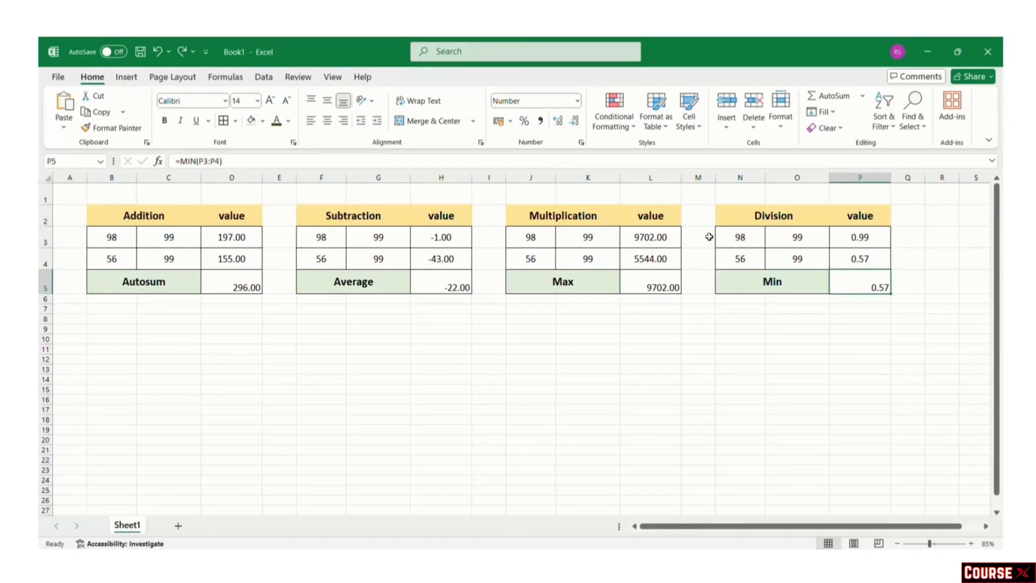
double_click(858, 280)
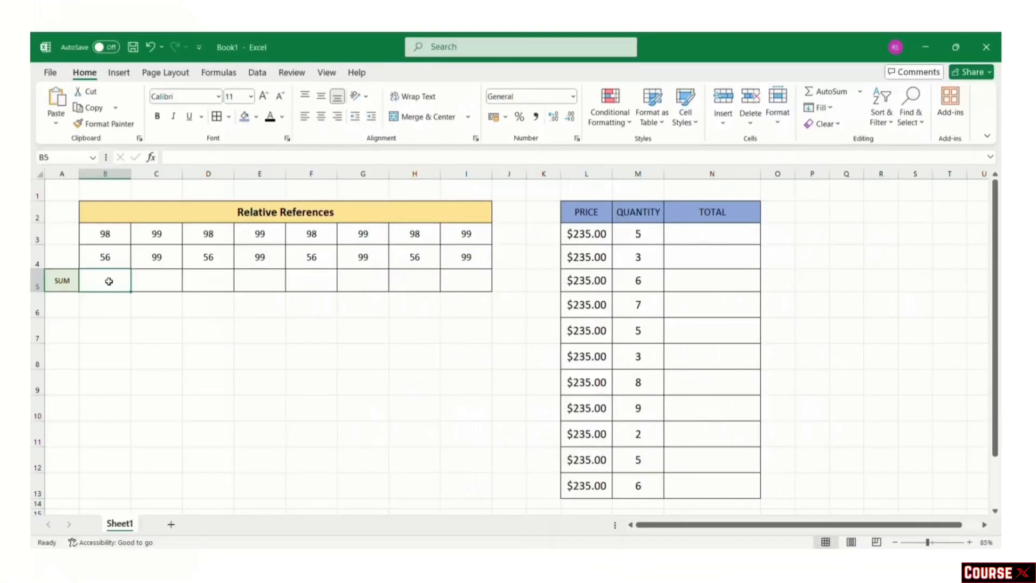
Step: Enter =B3+B4 in B5 and fill the formula across to I5
type("=")
left_click(110, 238)
type("+")
left_click(111, 253)
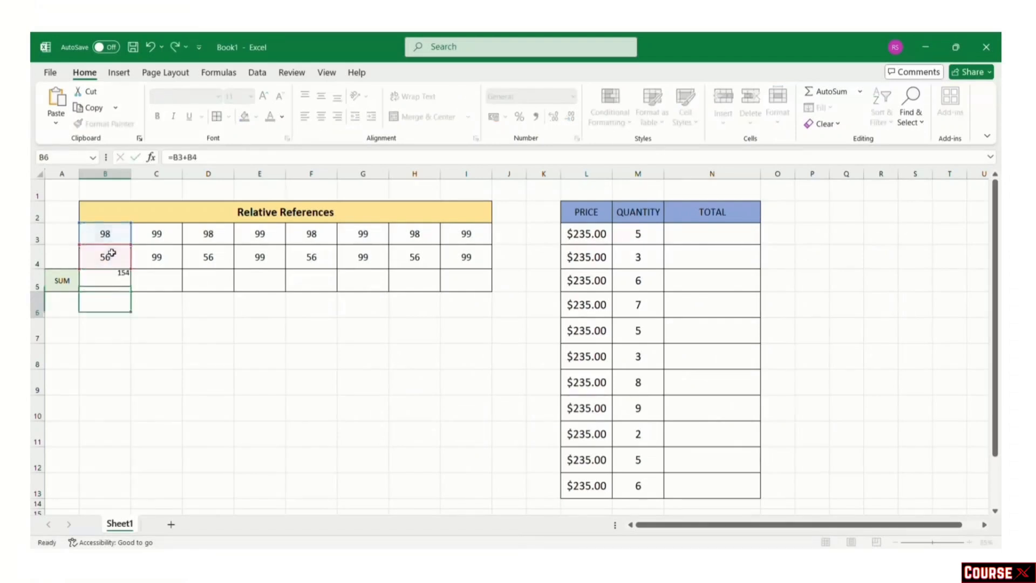
key("Return")
left_click(114, 273)
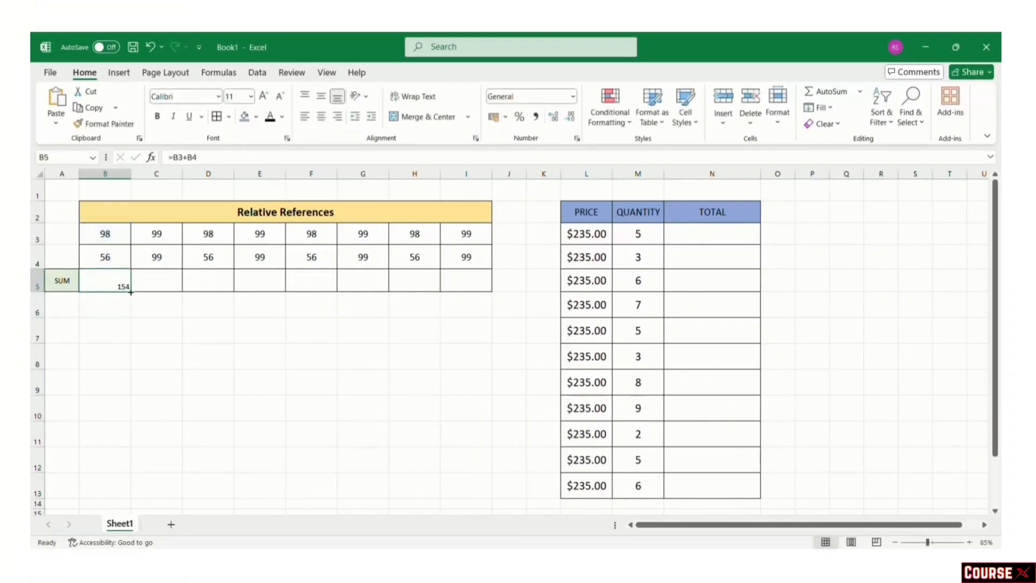
left_click_drag(132, 292, 478, 297)
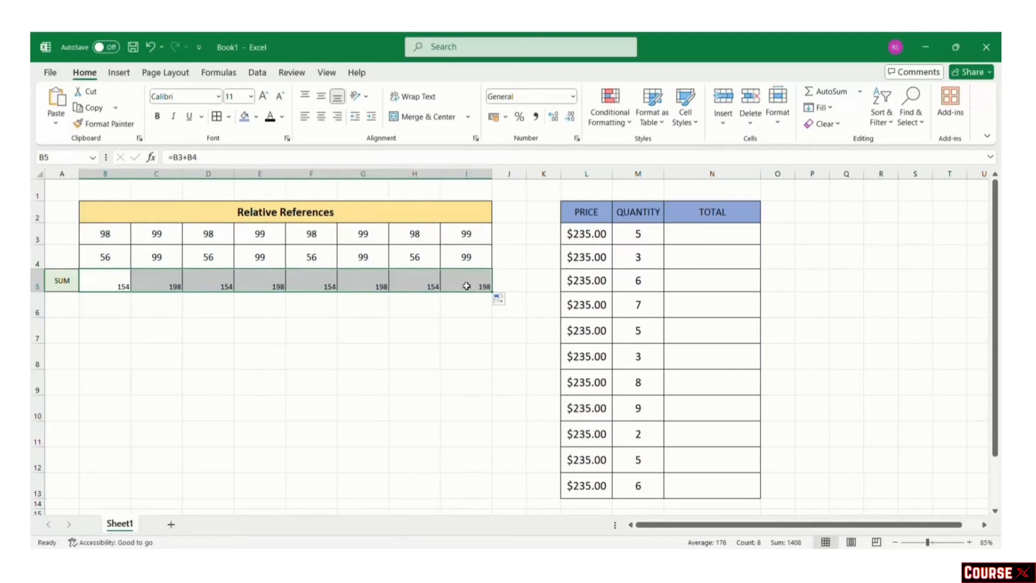
Step: Centre the SUM row values and increase their font size two steps
left_click(320, 116)
left_click(262, 98)
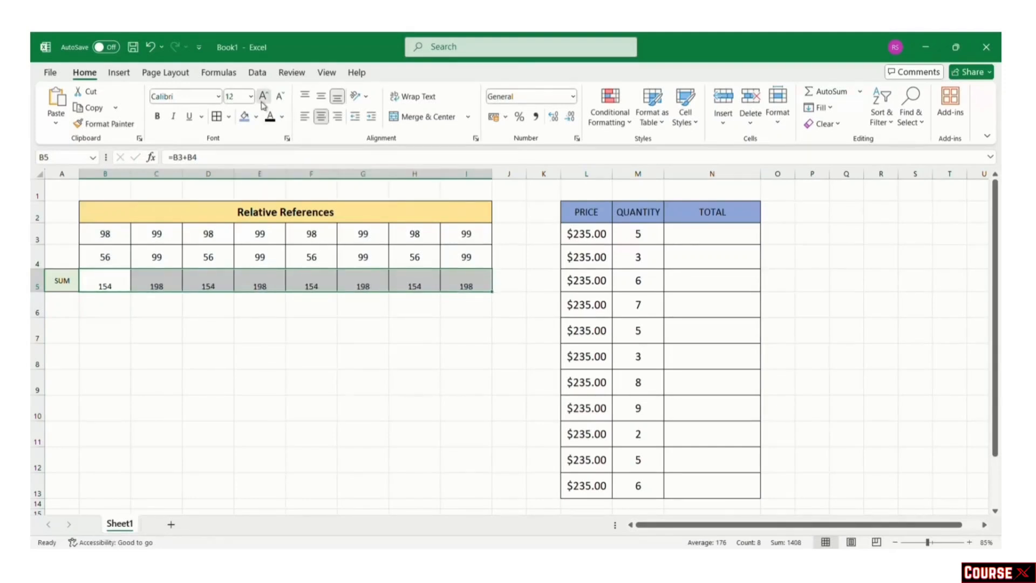
left_click(263, 98)
left_click(352, 364)
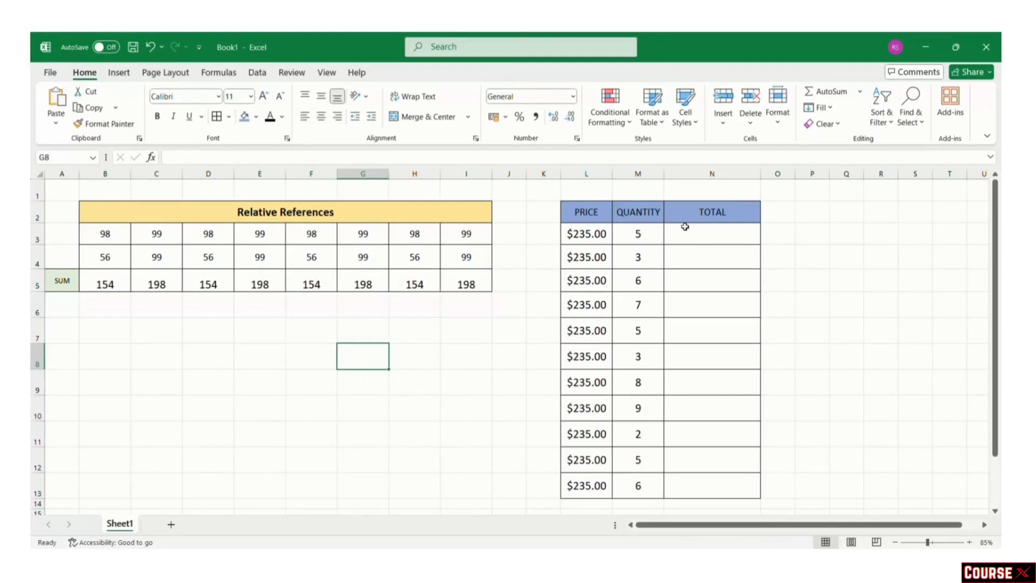
left_click(715, 237)
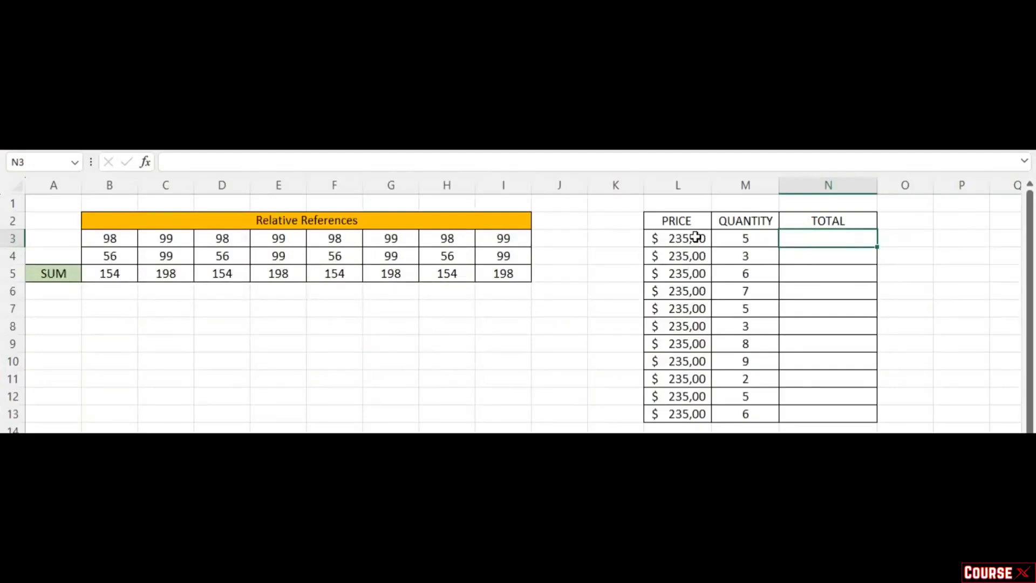
Step: Enter =L3*$M$3 in N3 and fill it down to N13
type("=")
left_click(686, 238)
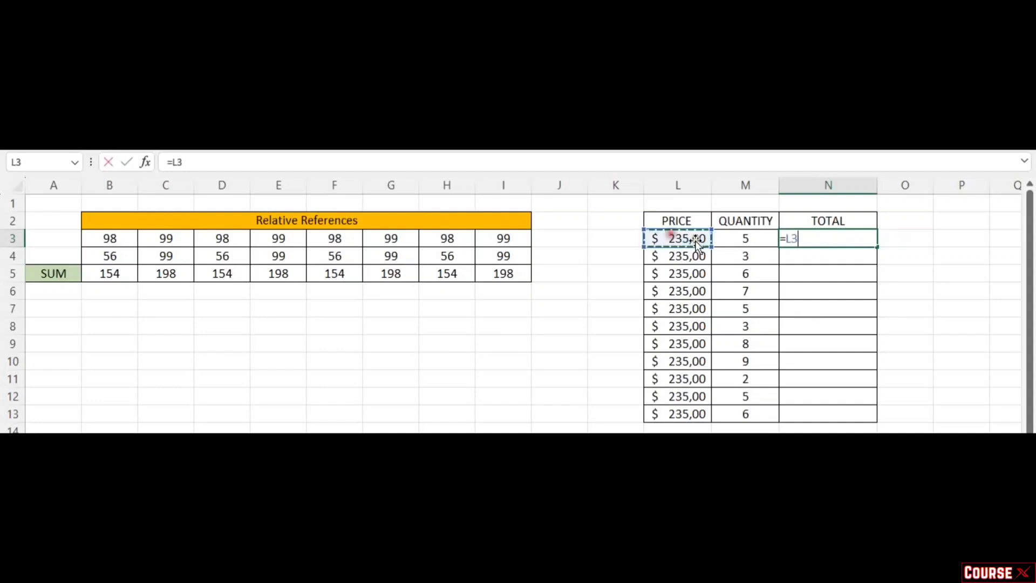
type("*")
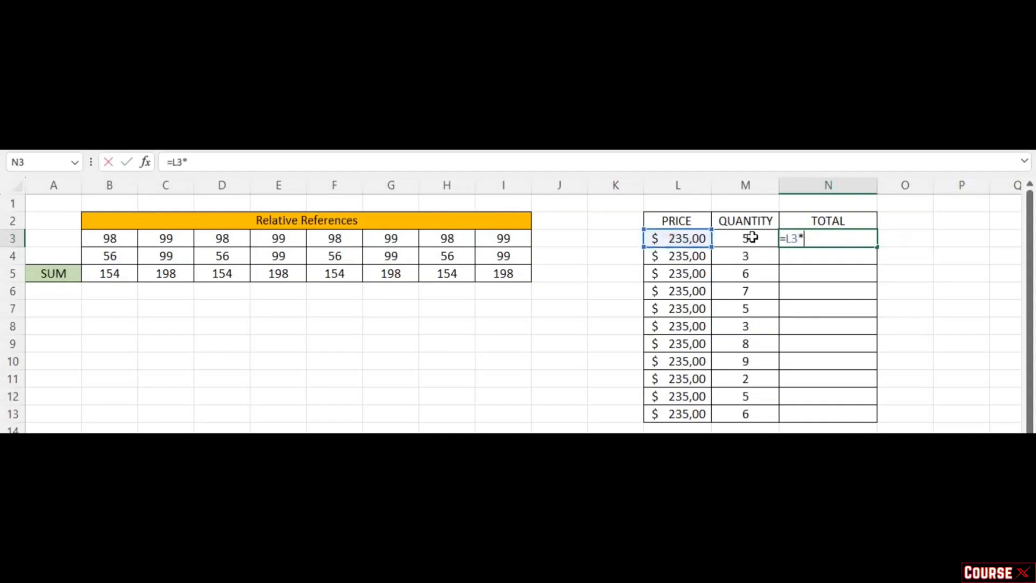
left_click(751, 236)
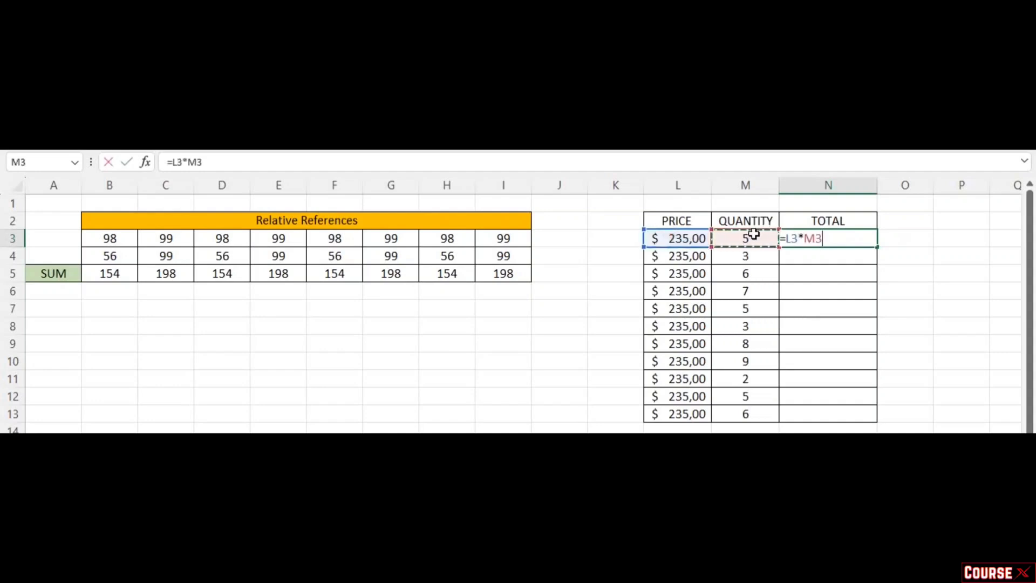
key("F4")
left_click_drag(804, 238, 836, 236)
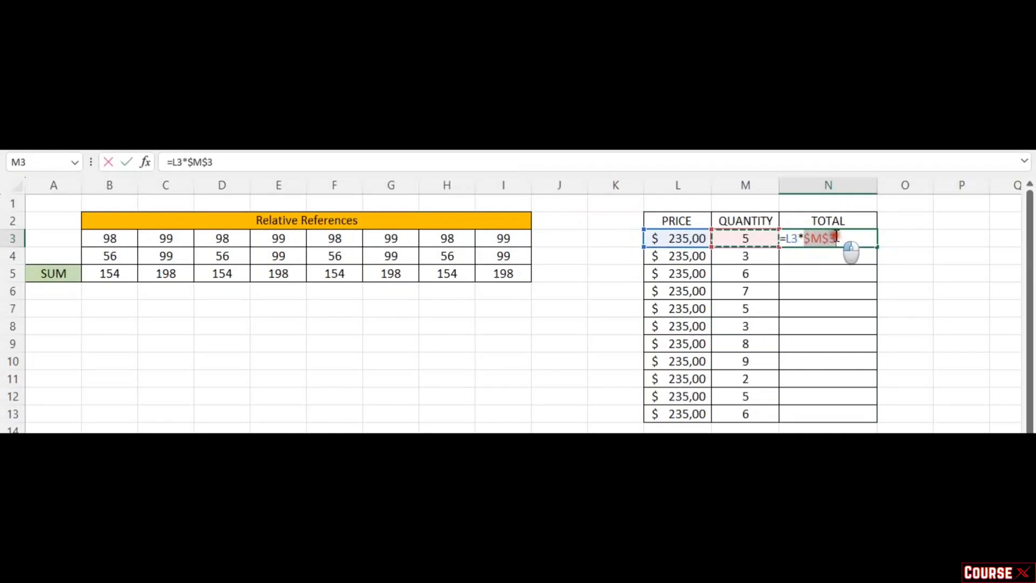
left_click_drag(835, 236, 837, 235)
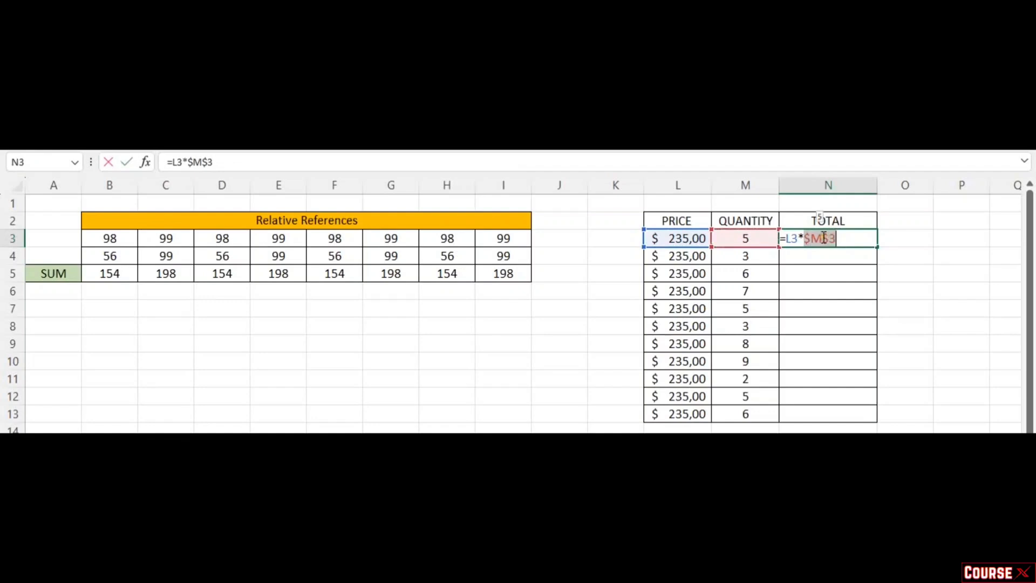
left_click(828, 237)
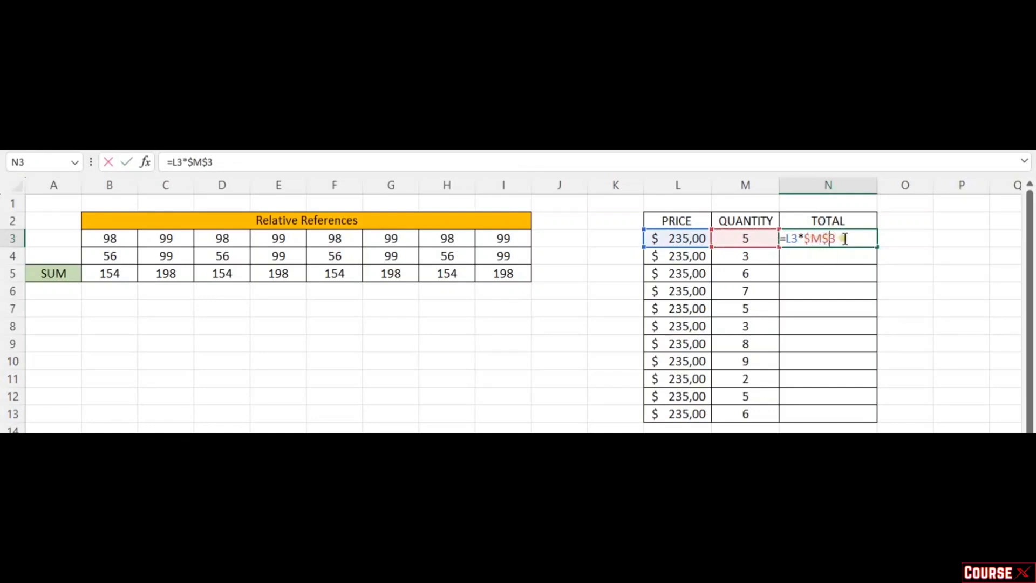
key("Return")
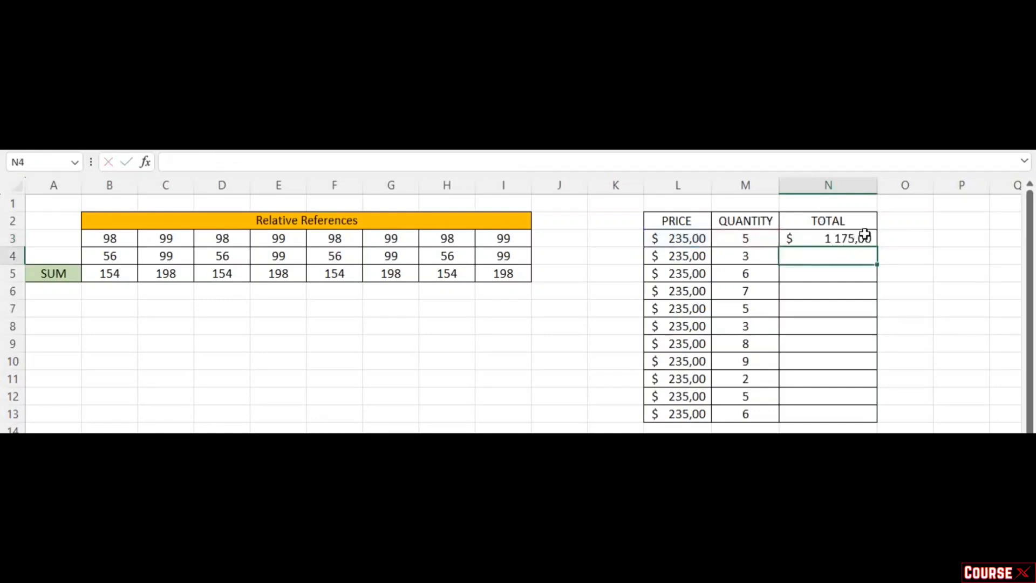
left_click(863, 238)
left_click_drag(878, 247, 877, 424)
Step: Inspect the formulas in N3 through N13 to confirm each still uses $M$3
double_click(844, 252)
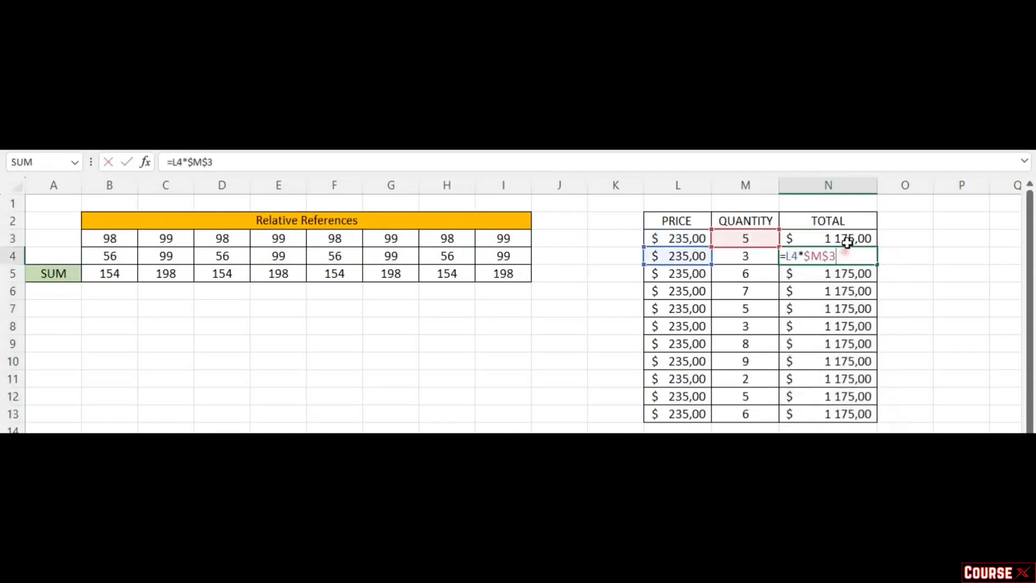
double_click(849, 238)
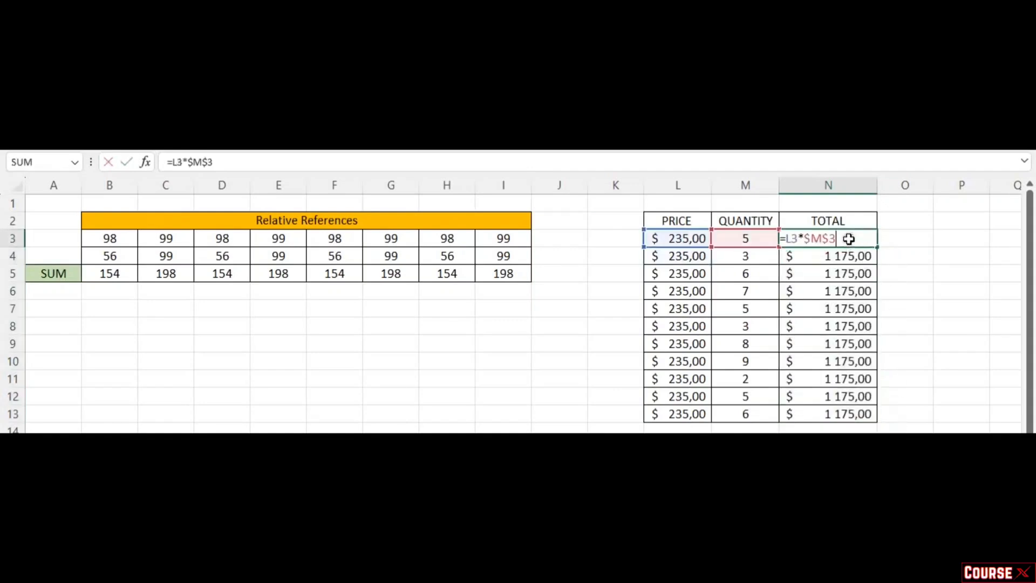
left_click(848, 274)
double_click(852, 274)
left_click(855, 293)
double_click(855, 292)
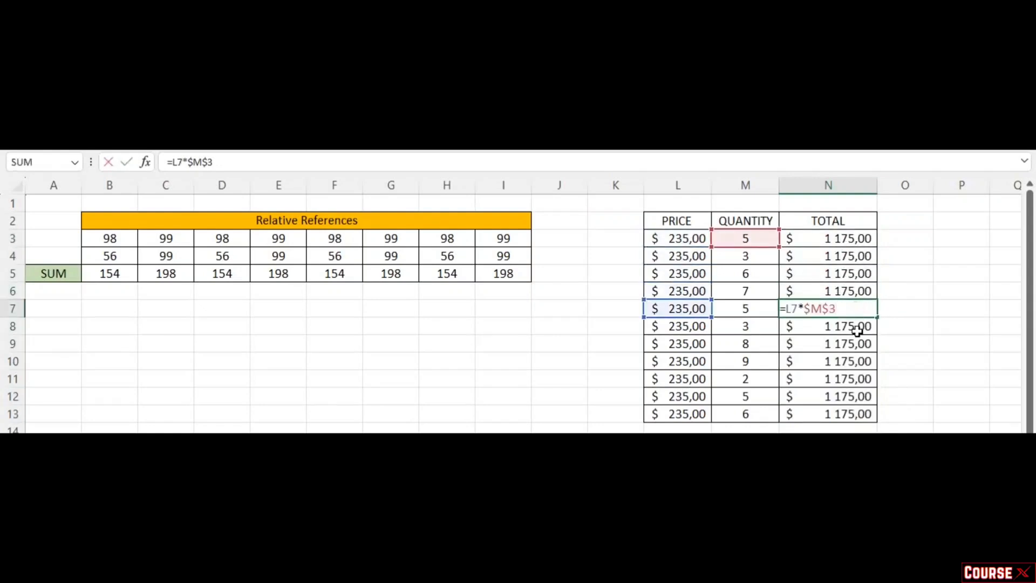
left_click(857, 328)
double_click(857, 328)
left_click(859, 344)
double_click(858, 344)
left_click(860, 361)
double_click(860, 361)
left_click(856, 381)
double_click(857, 381)
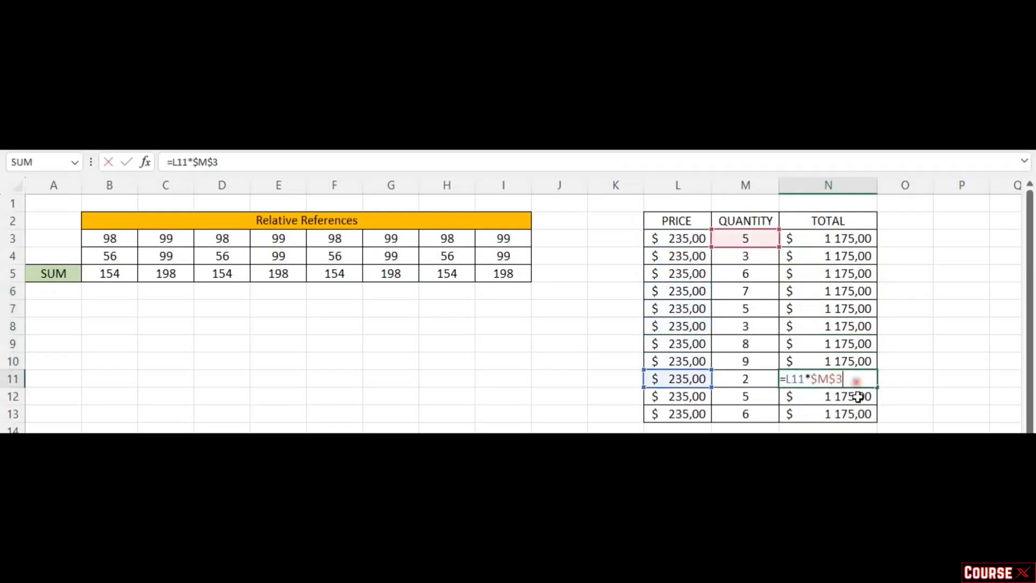
left_click(856, 397)
double_click(857, 399)
left_click(856, 414)
double_click(856, 414)
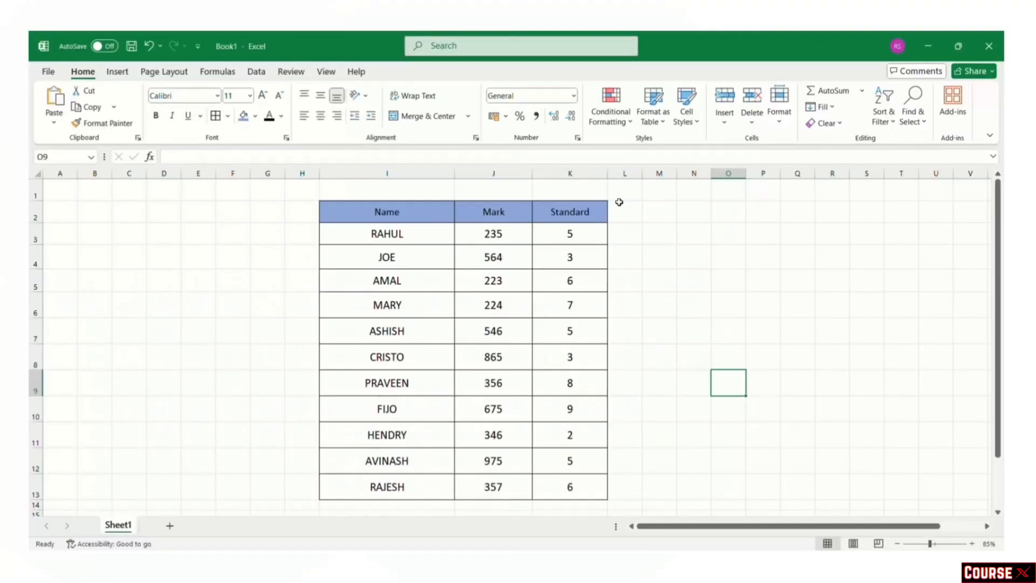
Step: Sort the student table by the Name column from A to Z
left_click(390, 212)
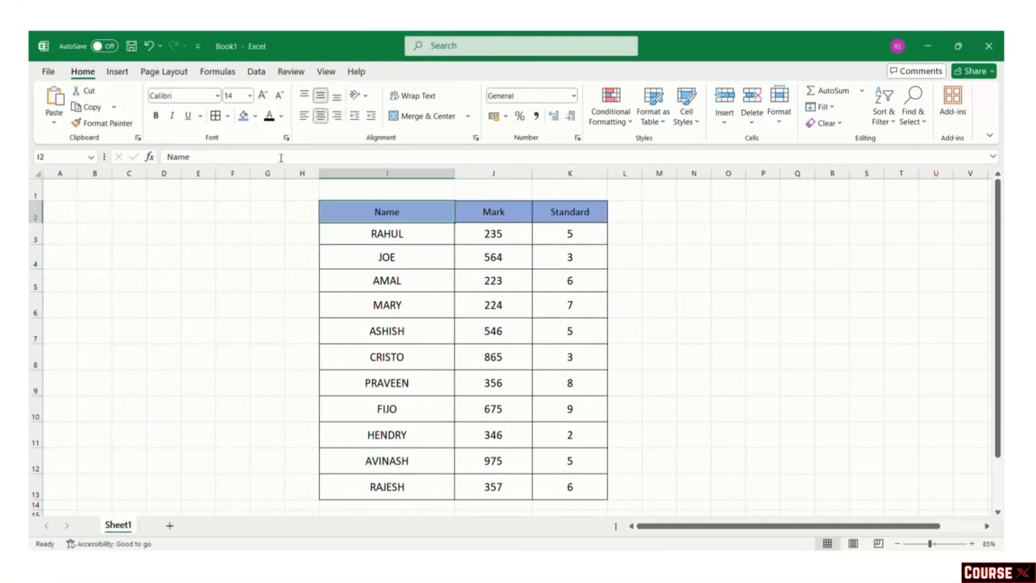
left_click(891, 124)
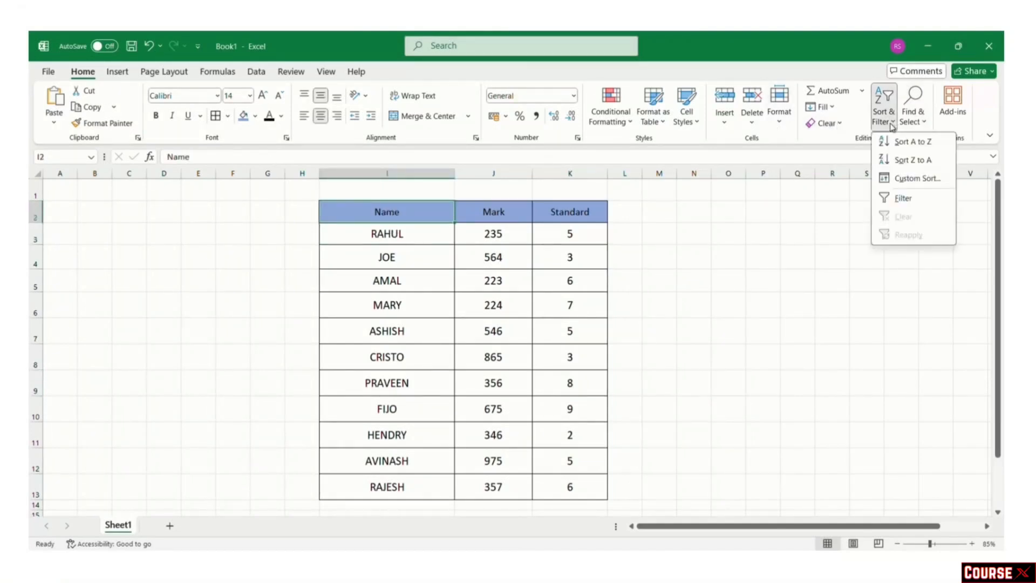
left_click(912, 142)
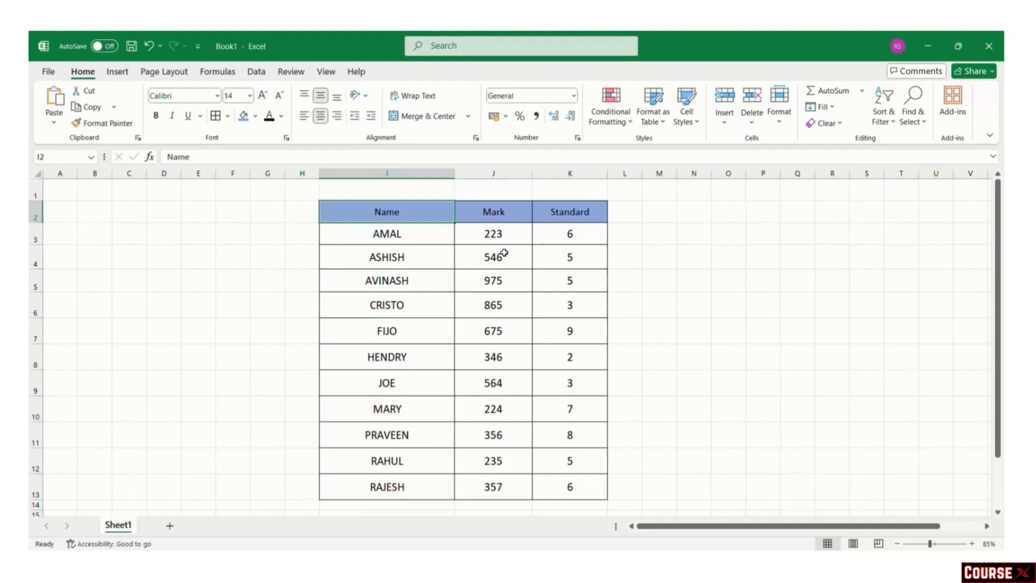
left_click(881, 122)
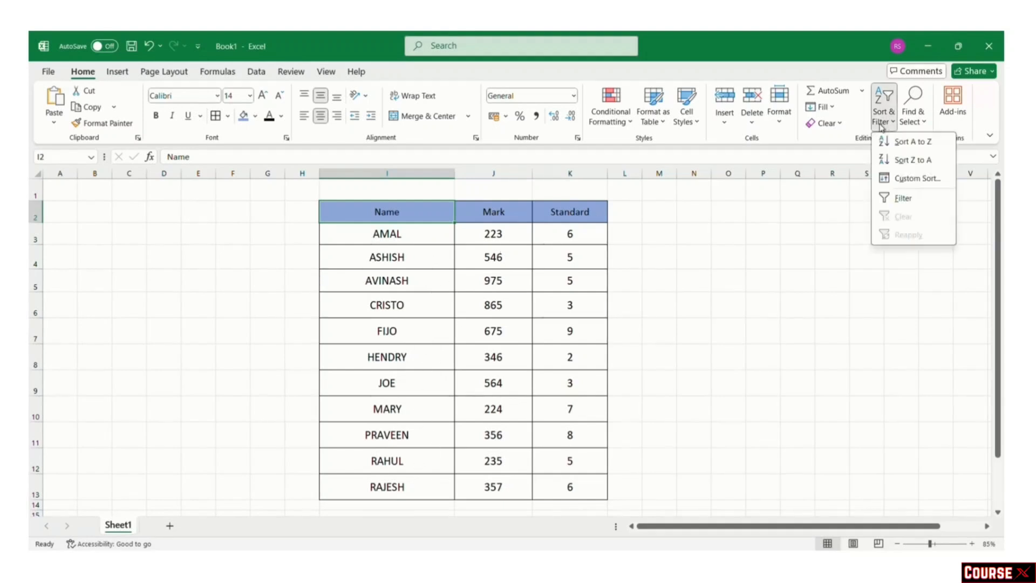
left_click(881, 127)
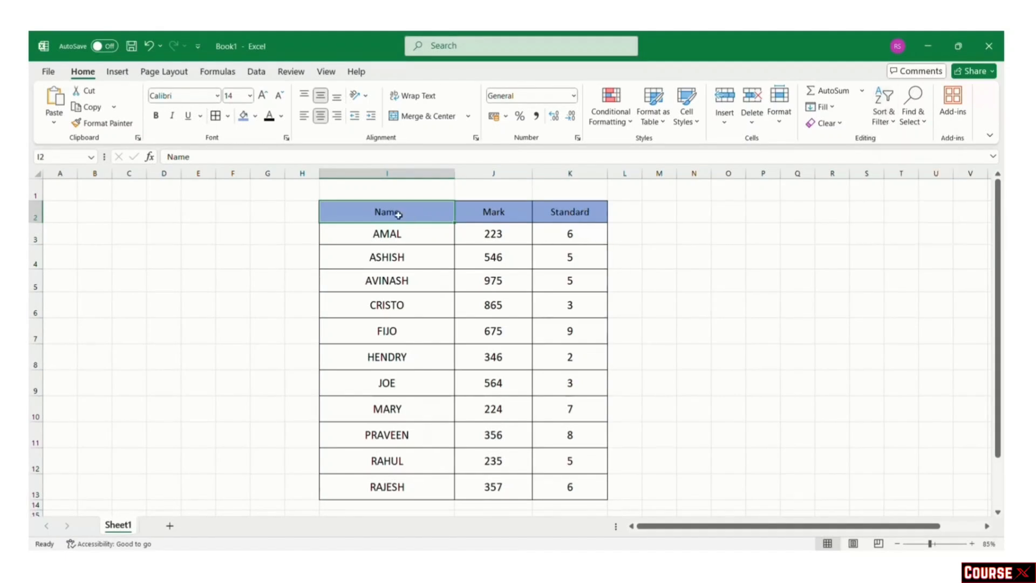
Step: Turn on Filter for the Name, Mark and Standard headers and preview the Name and Standard lists
left_click(256, 71)
left_click_drag(394, 213, 571, 209)
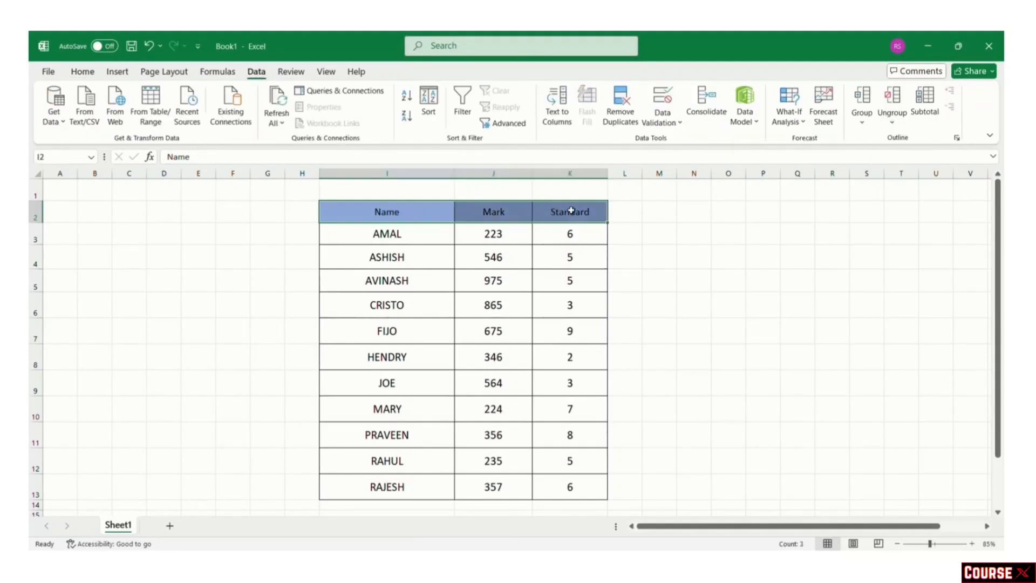
left_click(463, 112)
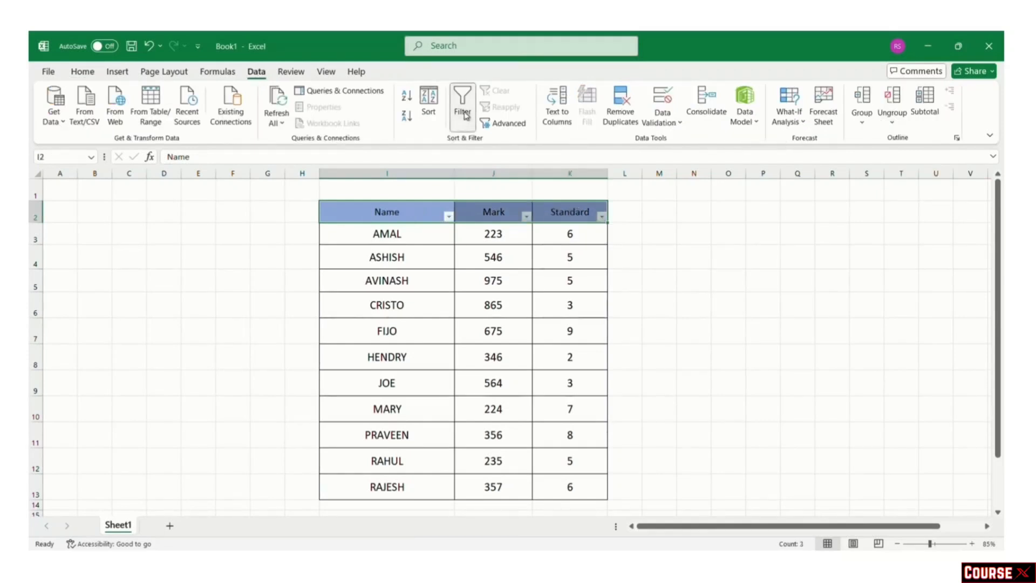
left_click(682, 280)
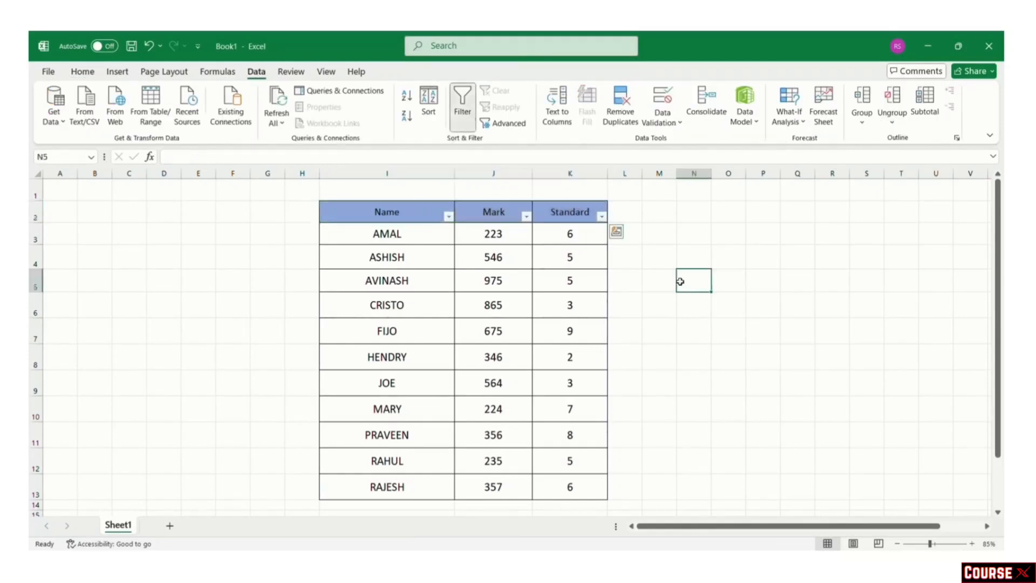
left_click(448, 216)
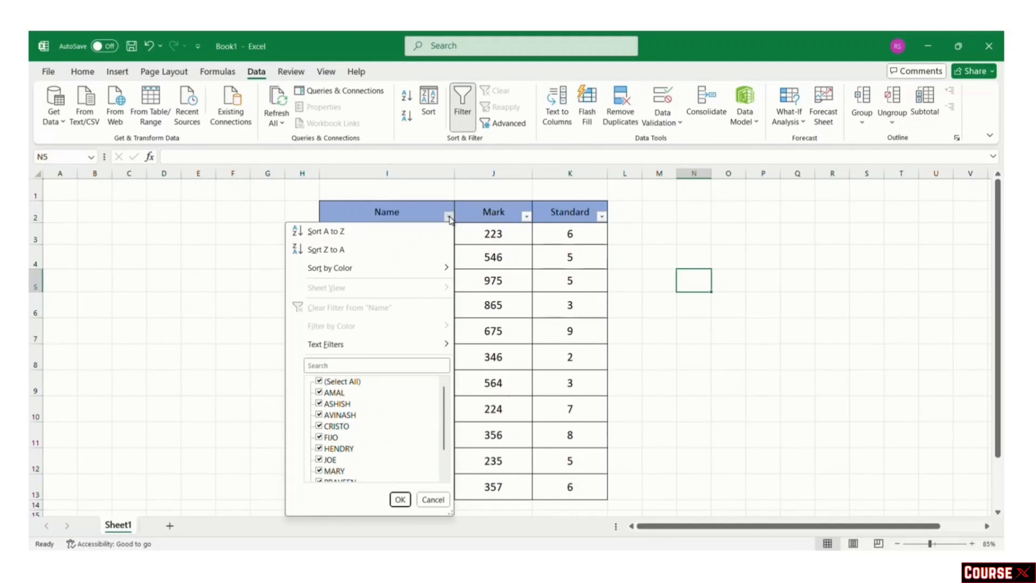
left_click(448, 216)
left_click(601, 215)
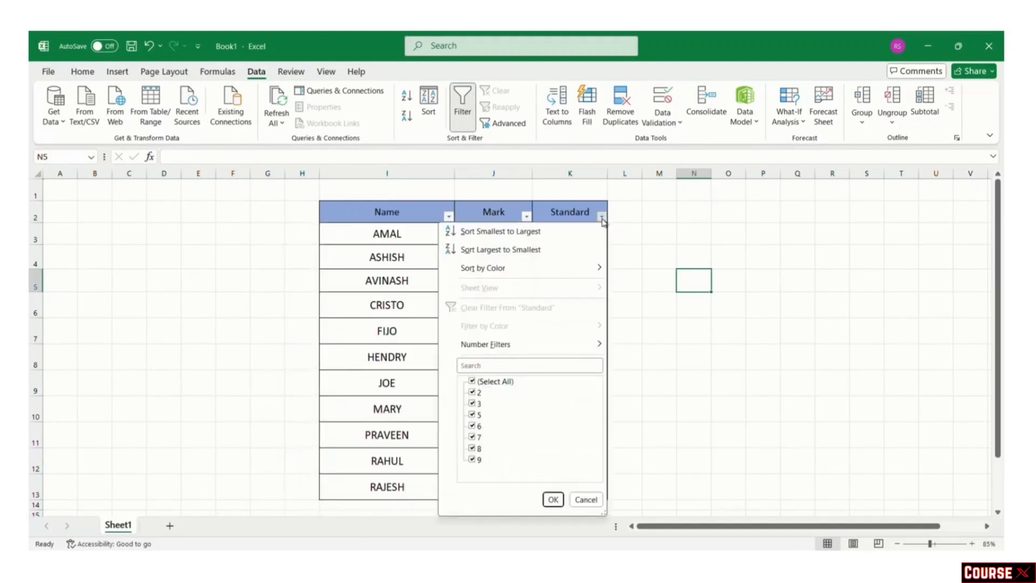
left_click(601, 216)
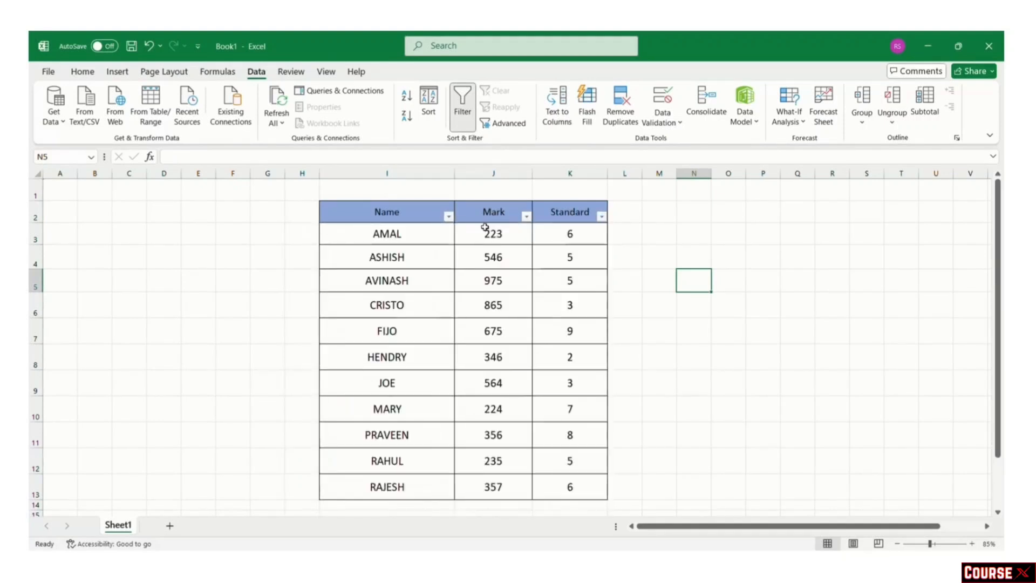
Step: Filter Name to entries containing 'A', then clear the Name filter
left_click(448, 217)
left_click(368, 363)
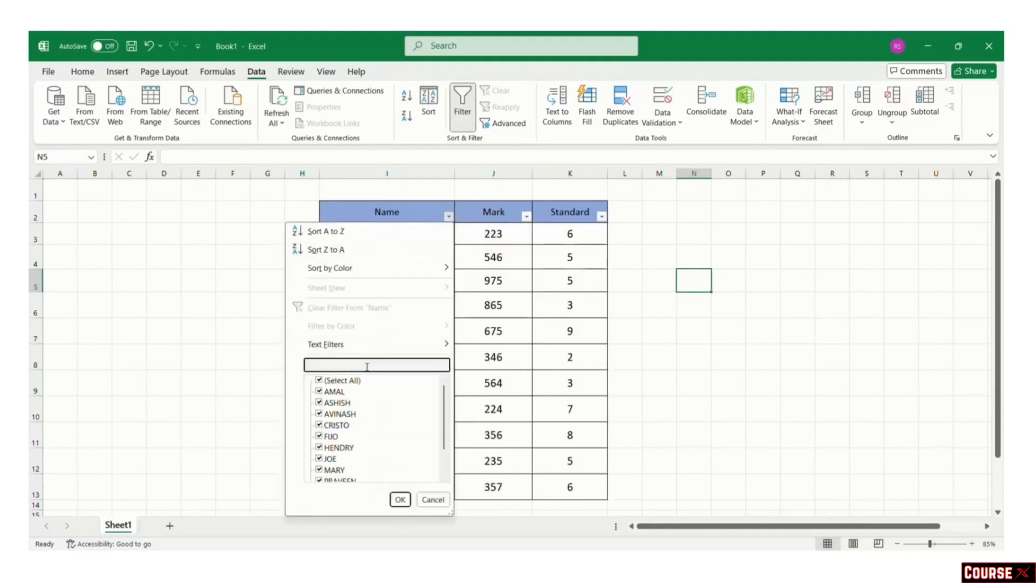
type("A")
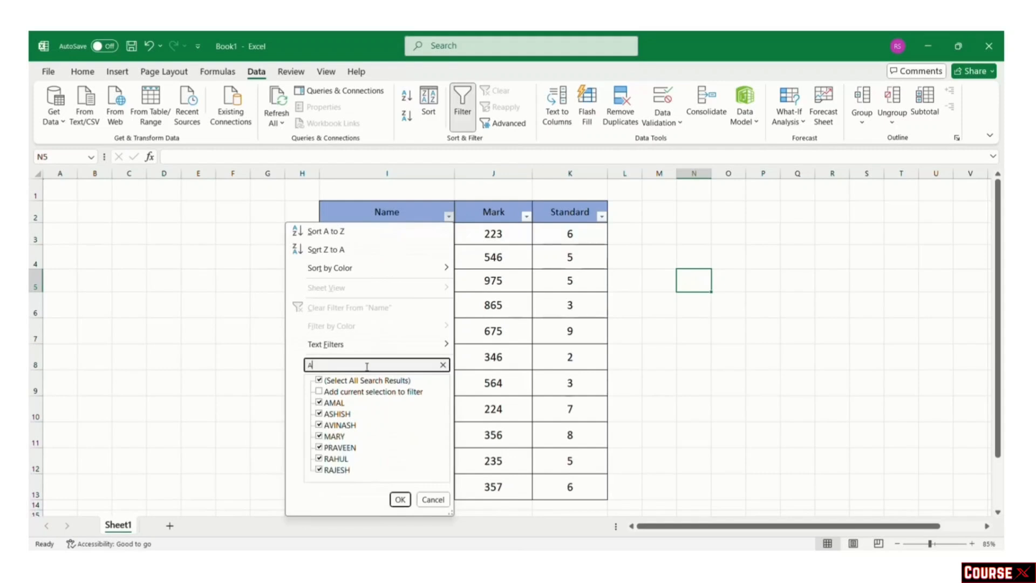
key("Return")
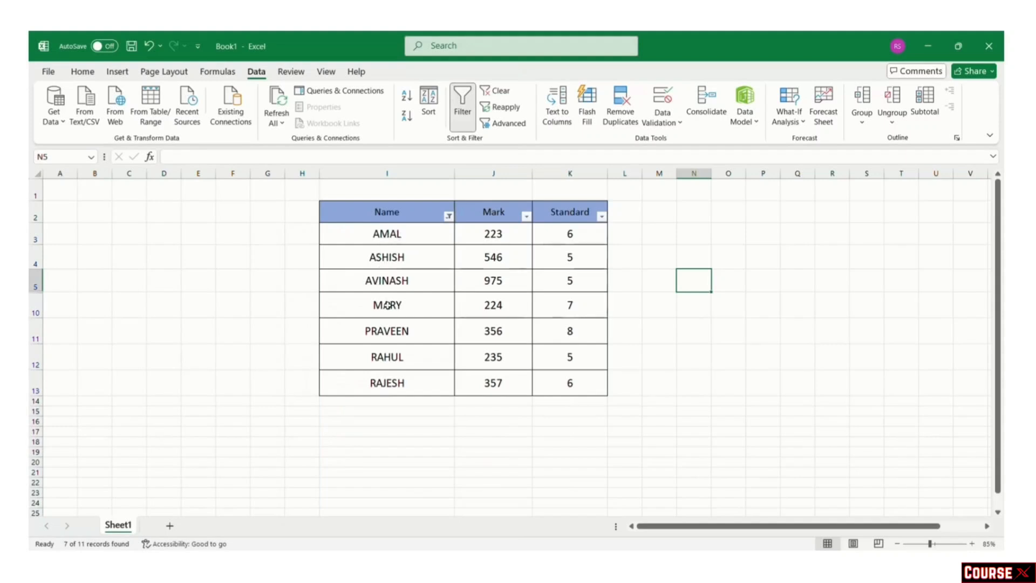
left_click(448, 217)
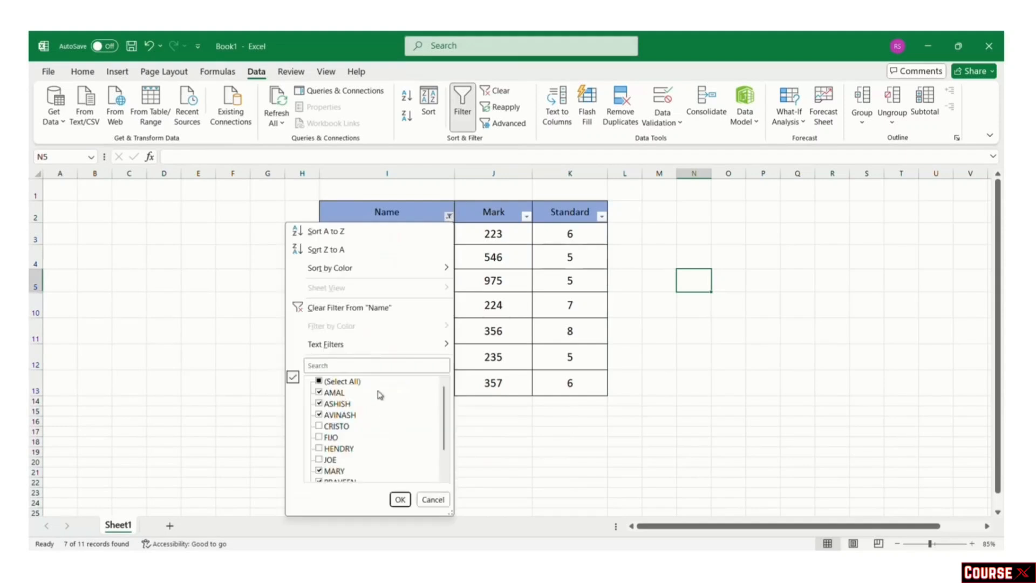
left_click(365, 308)
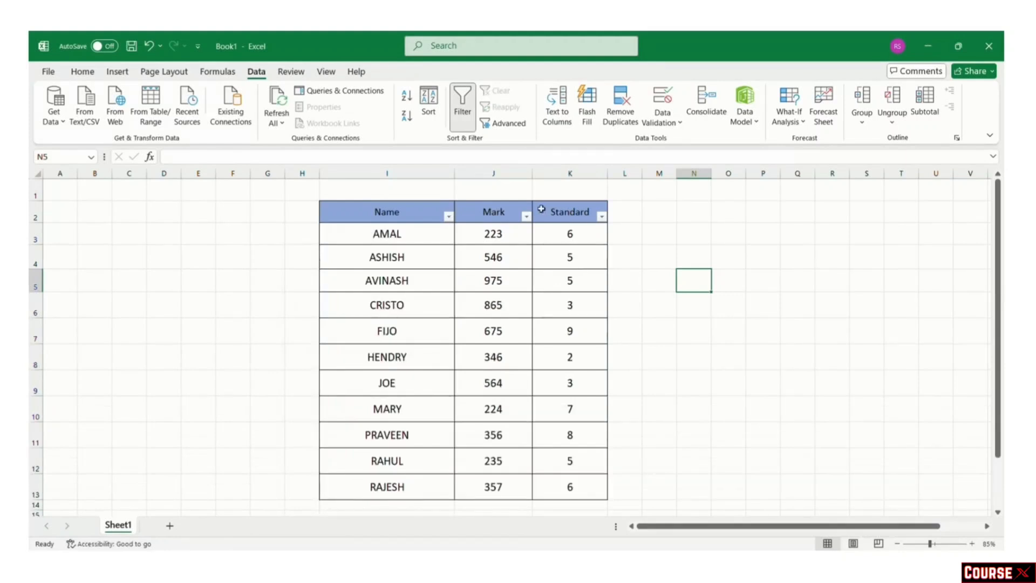
Step: Sort the table by Mark smallest to largest, then select D2:F13
left_click(526, 217)
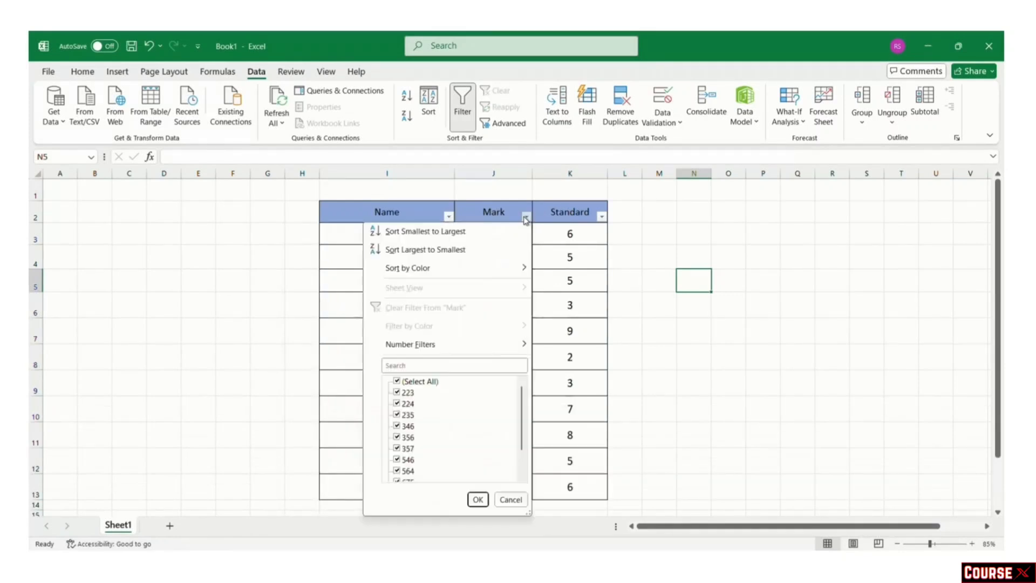
left_click(477, 236)
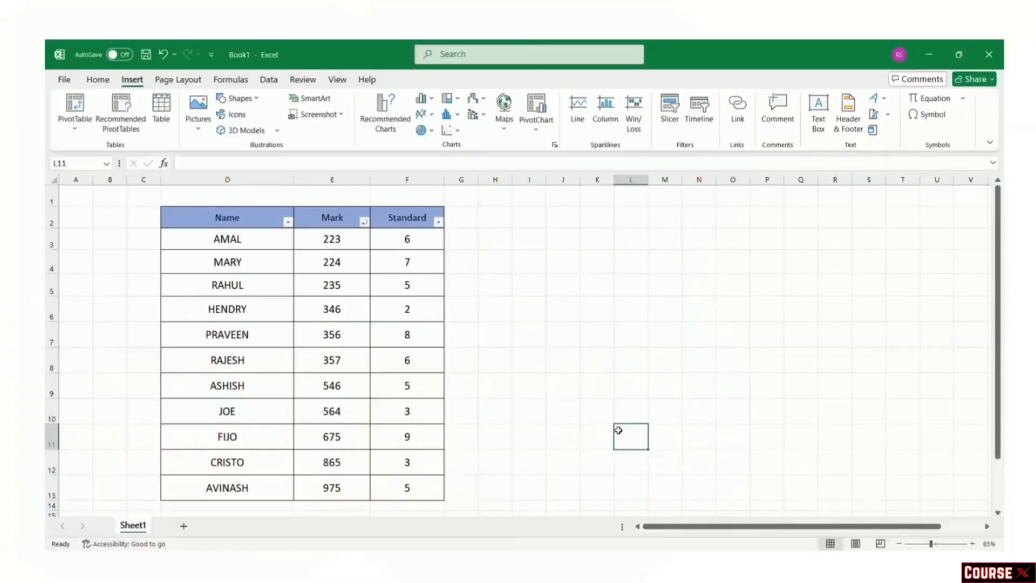
left_click_drag(208, 218, 407, 487)
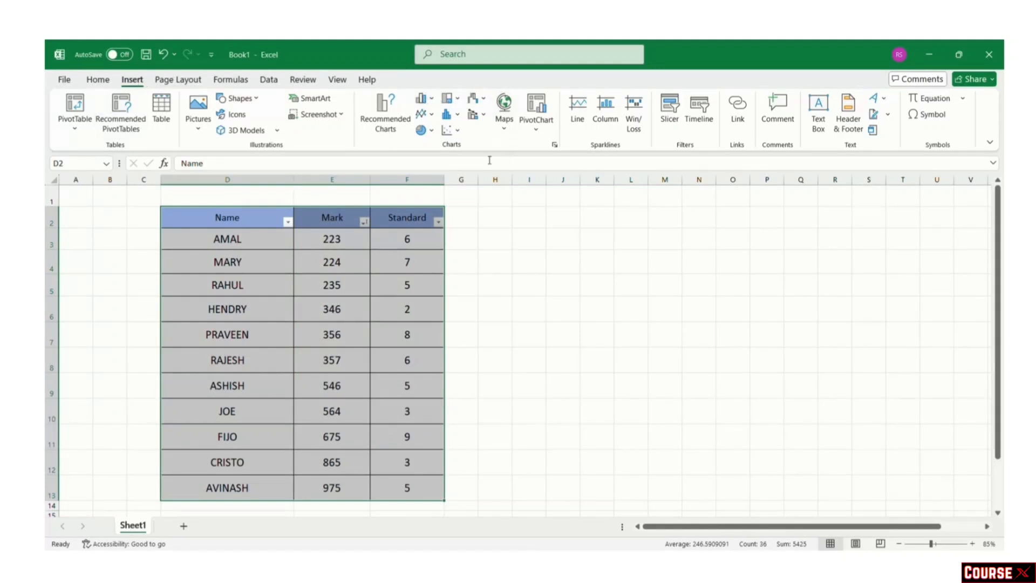
Step: Insert a clustered column chart and move and enlarge it across columns H–S
left_click(433, 100)
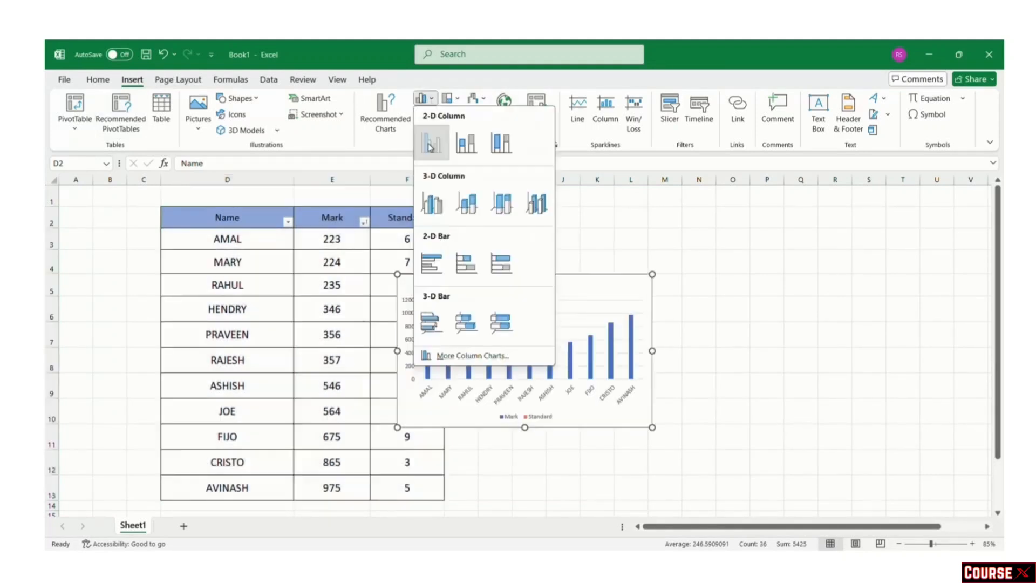
left_click(430, 145)
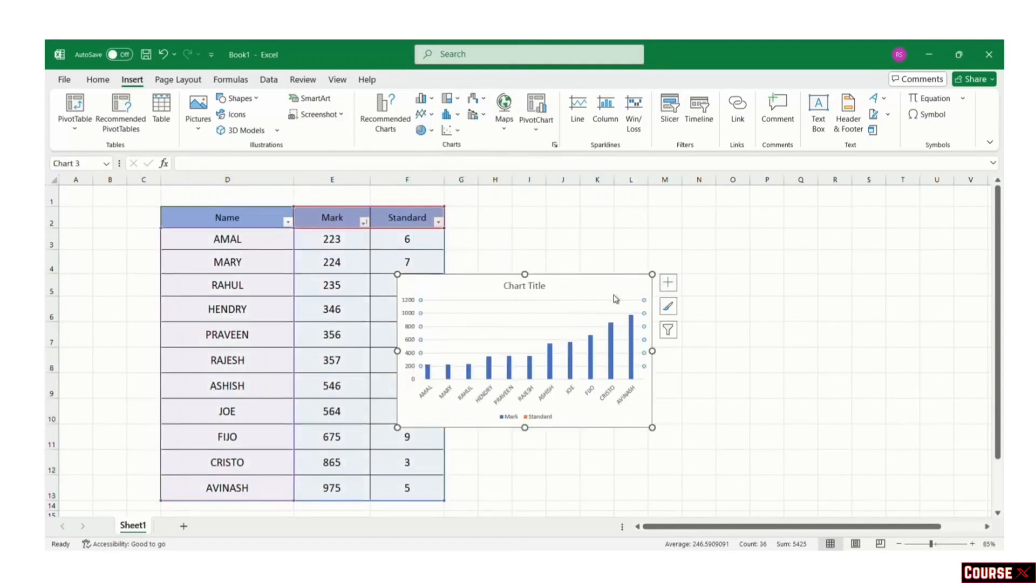
left_click_drag(611, 296, 694, 234)
left_click_drag(735, 366, 880, 461)
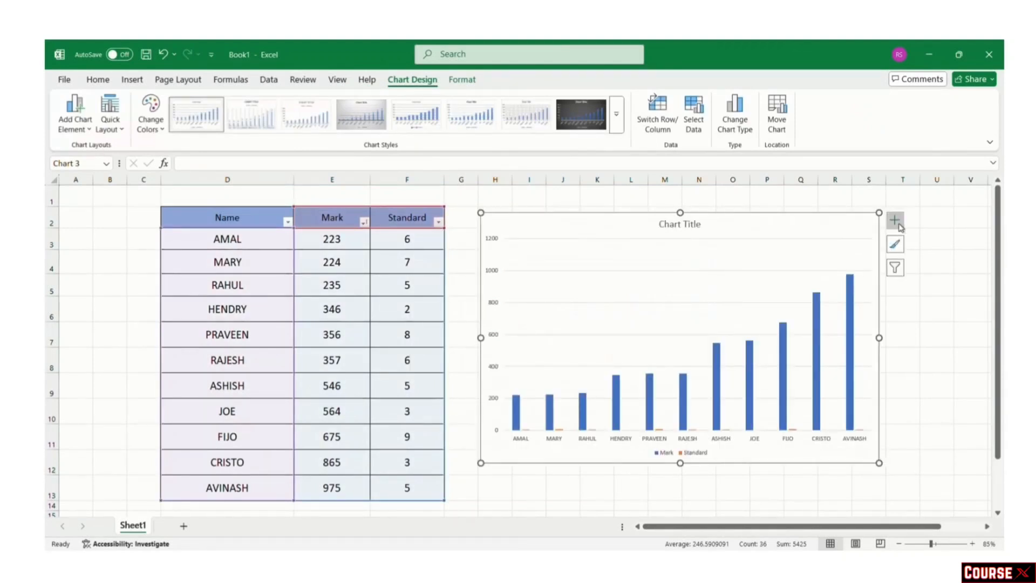
Step: Apply a lighter chart style with the legend above the bars
left_click(818, 302)
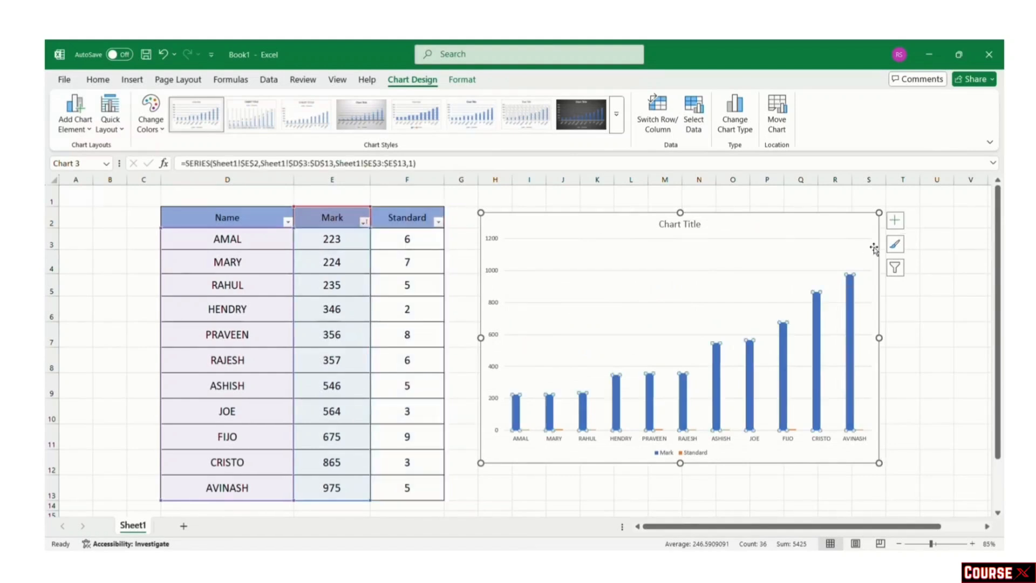
left_click(514, 115)
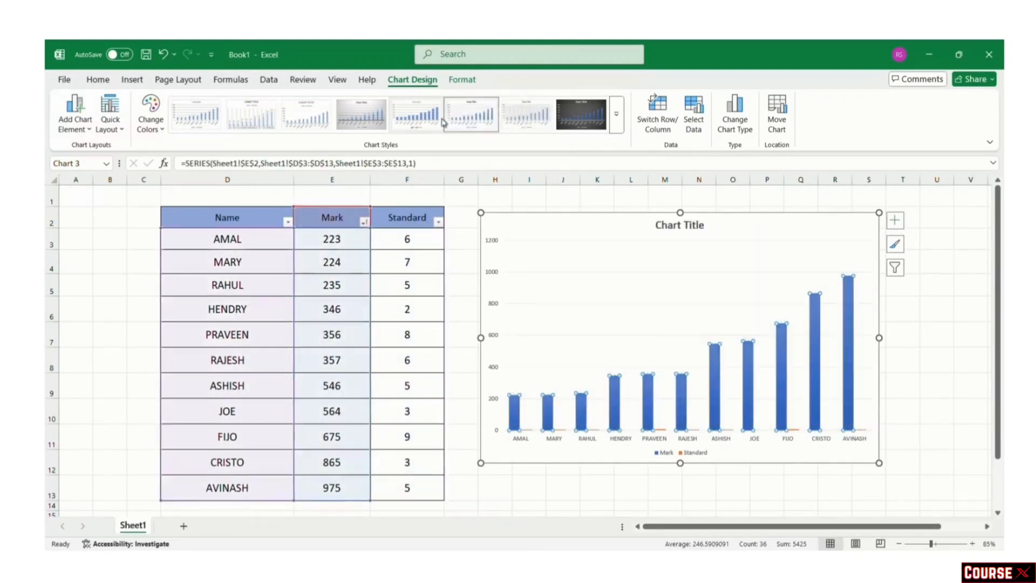
left_click(325, 120)
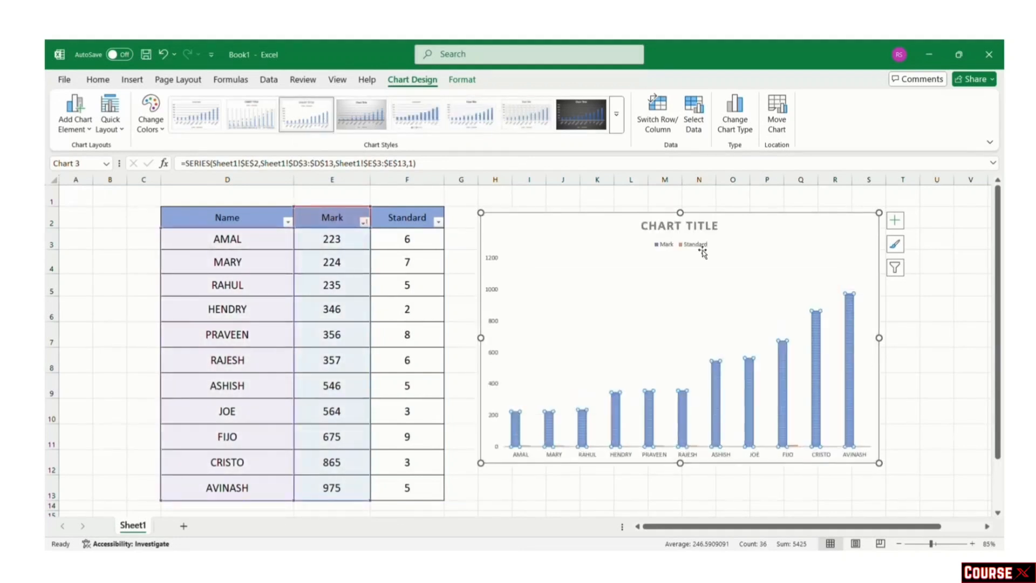
left_click(979, 369)
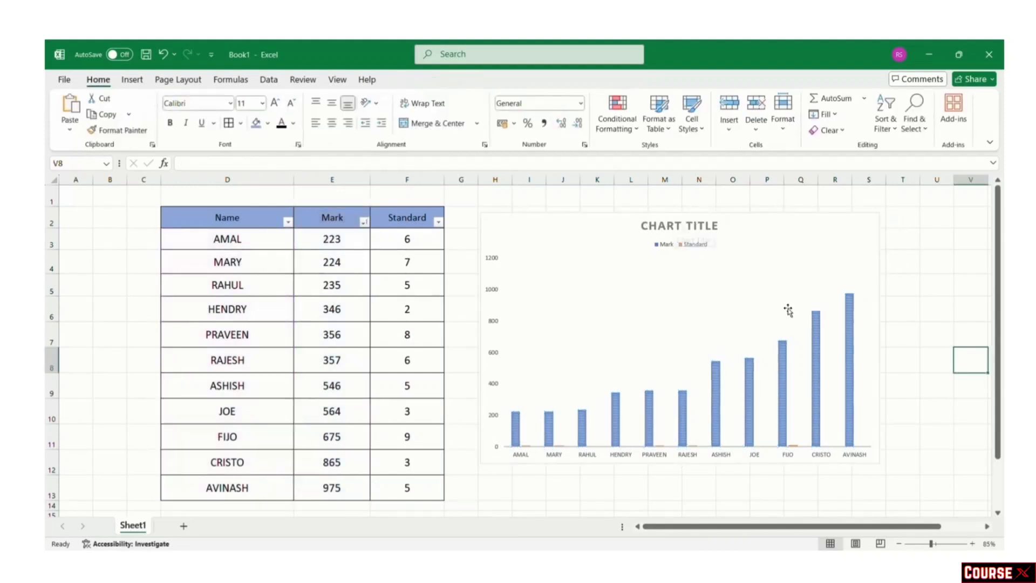
Step: Replace the default chart title with 'MARKS' and close the Format pane
left_click(816, 317)
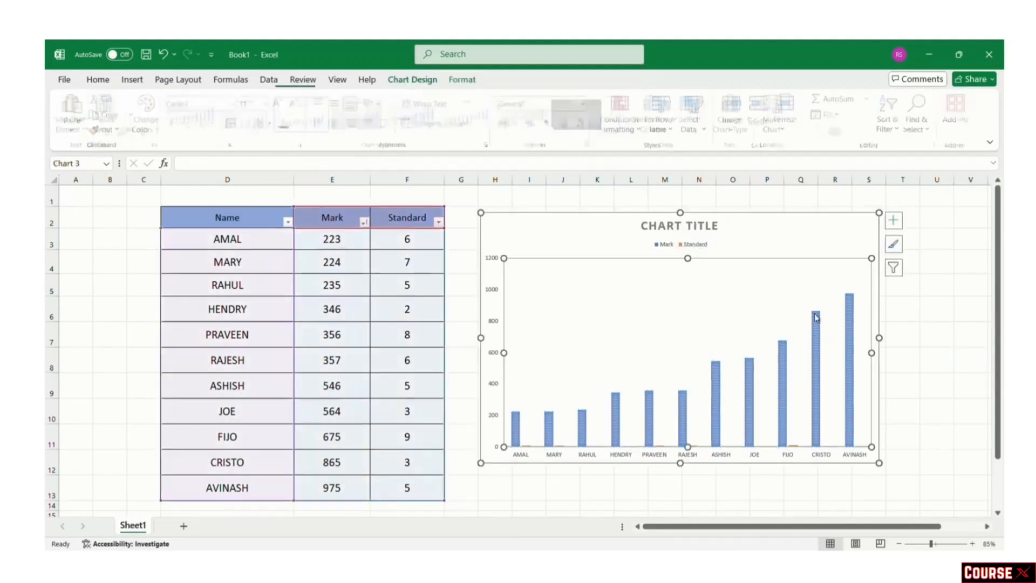
left_click(894, 221)
left_click(892, 228)
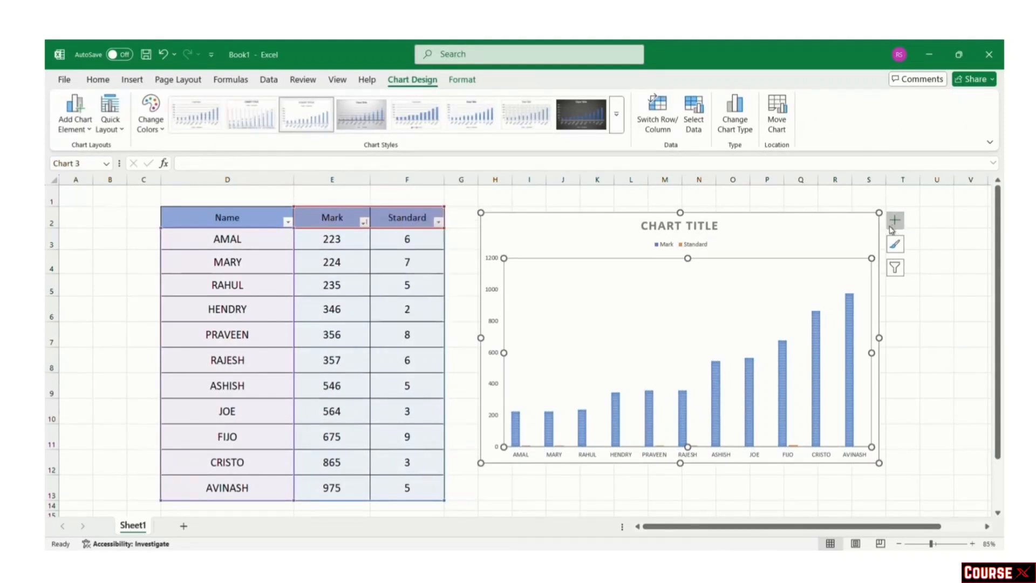
double_click(686, 227)
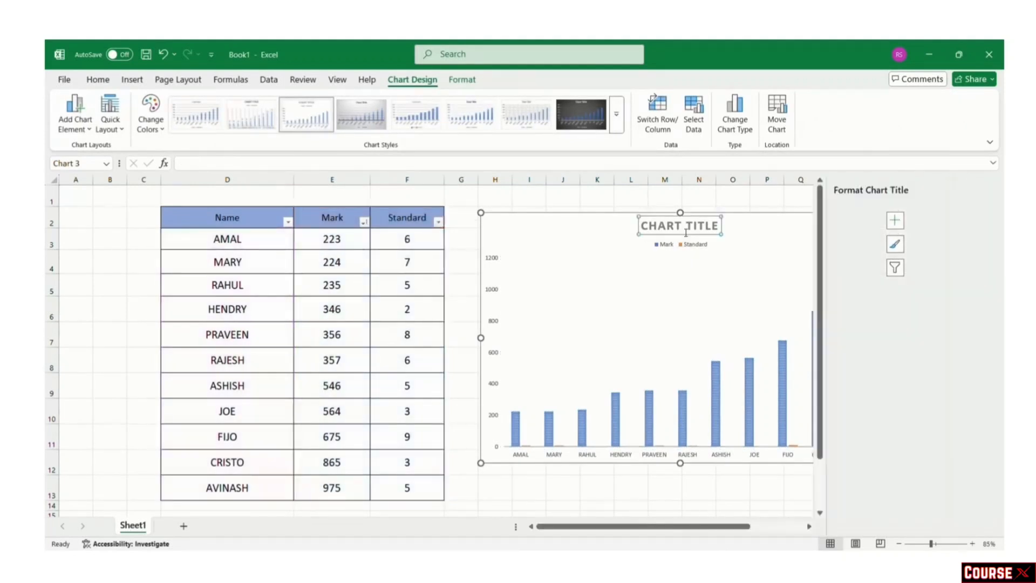
left_click_drag(686, 231, 717, 225)
key("BackSpace")
key("BackSpace")
key("BackSpace")
key("BackSpace")
key("BackSpace")
key("BackSpace")
key("BackSpace")
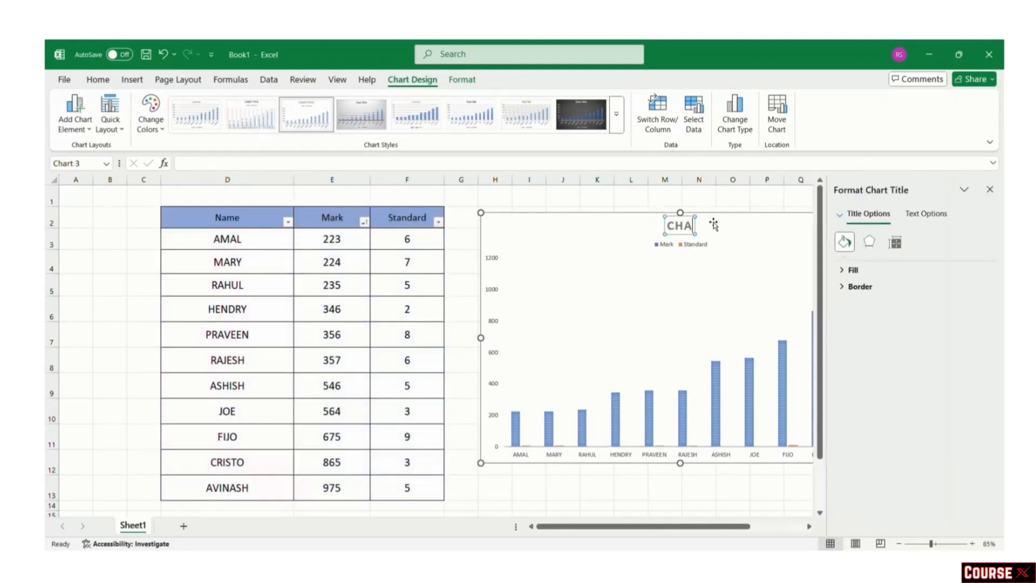
type("MARKS")
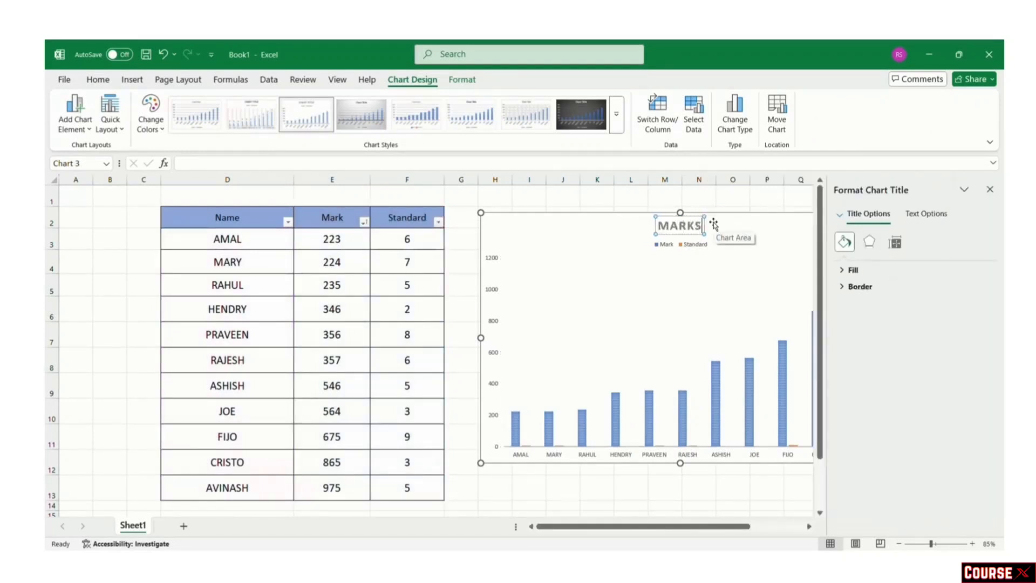
key("Escape")
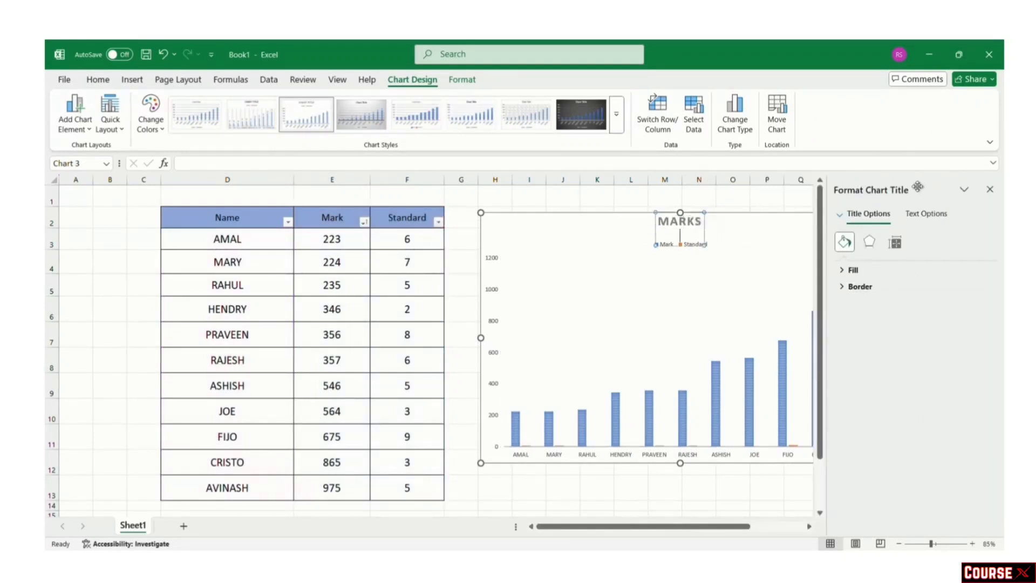
left_click(720, 191)
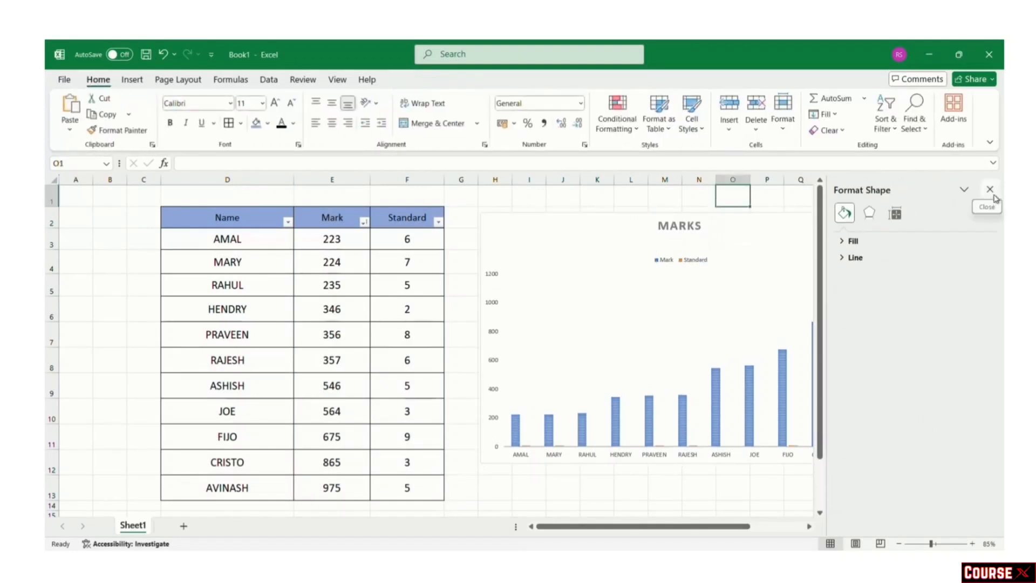
left_click(989, 189)
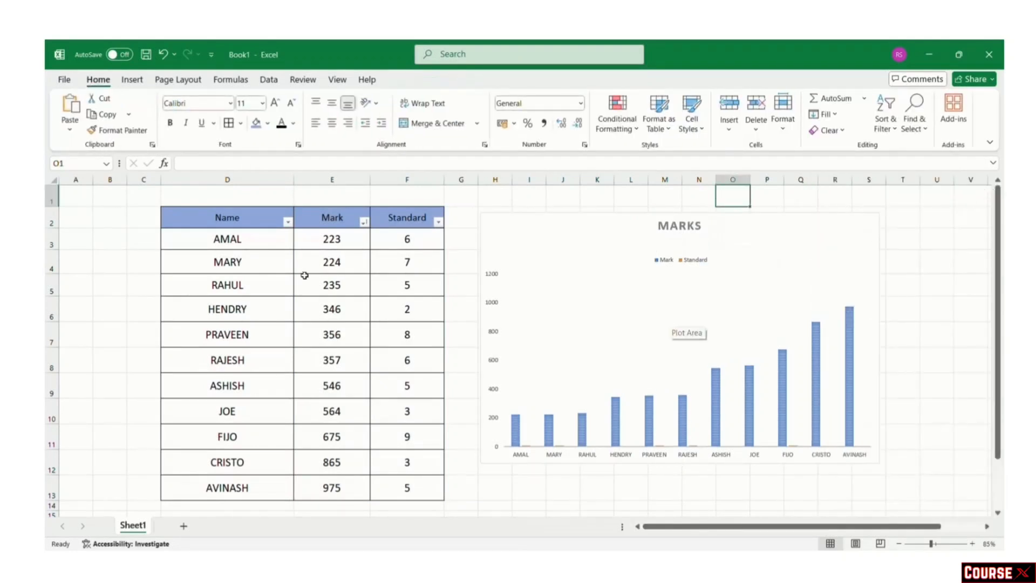
left_click_drag(210, 217, 411, 488)
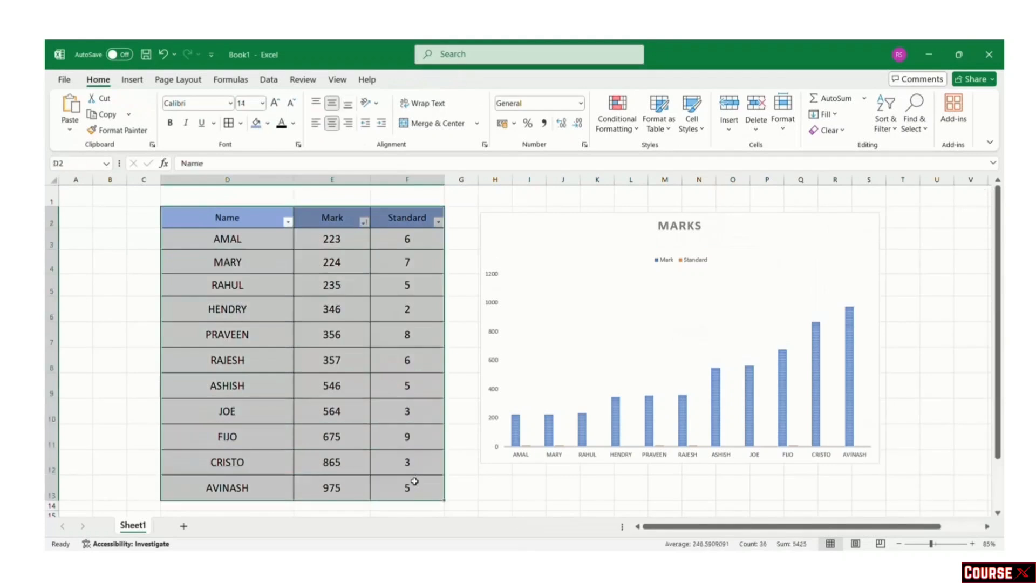
Step: Insert a funnel chart from Recommended Charts and drag it up and to the left
left_click(132, 79)
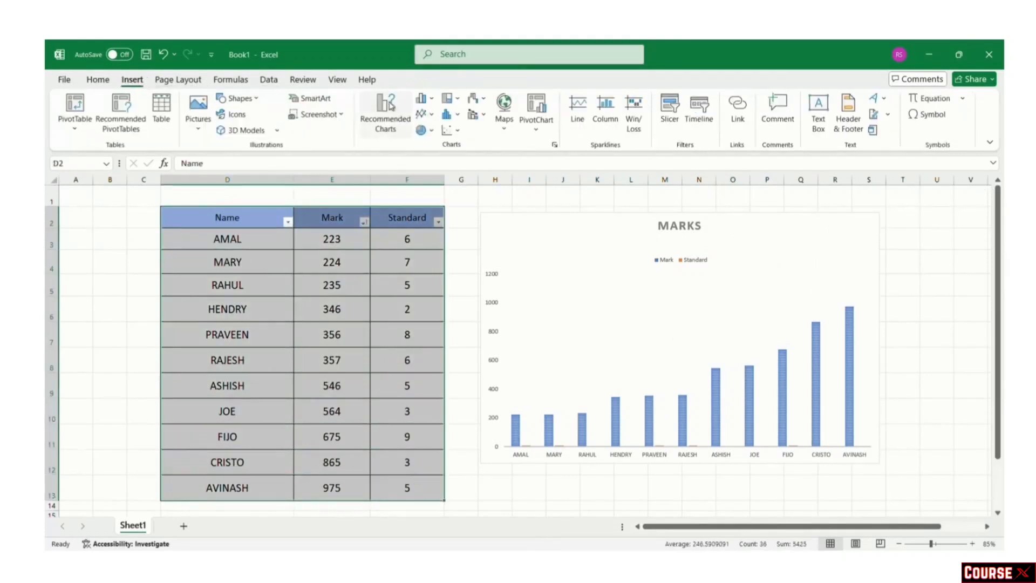
left_click(398, 120)
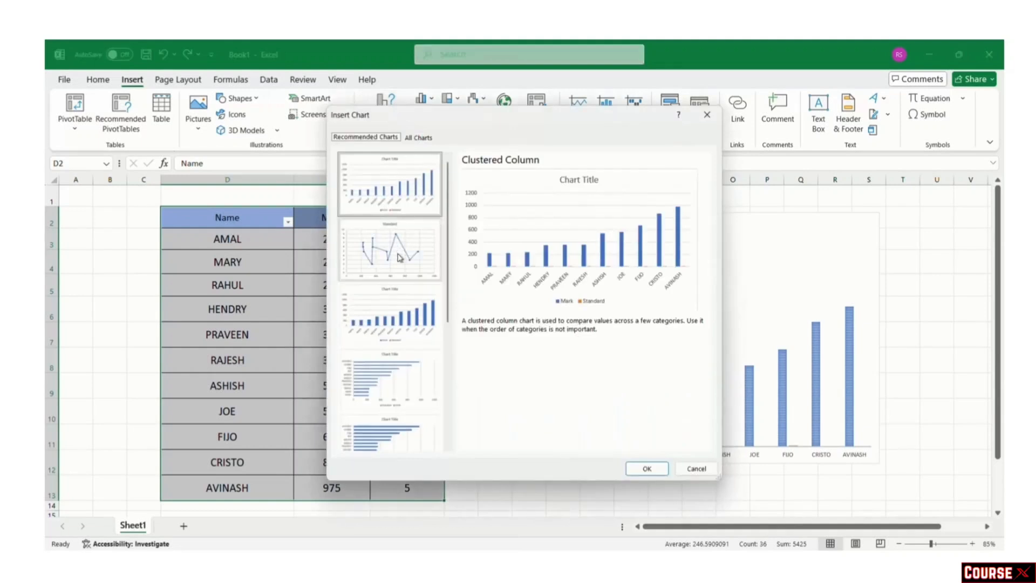
scroll(399, 260, "down", 5)
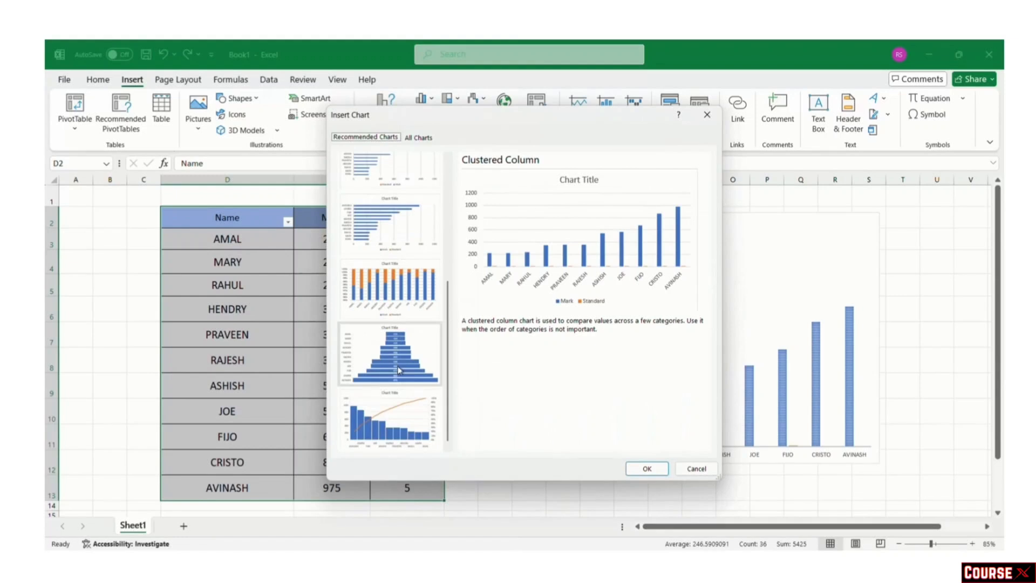
left_click(399, 369)
left_click(647, 468)
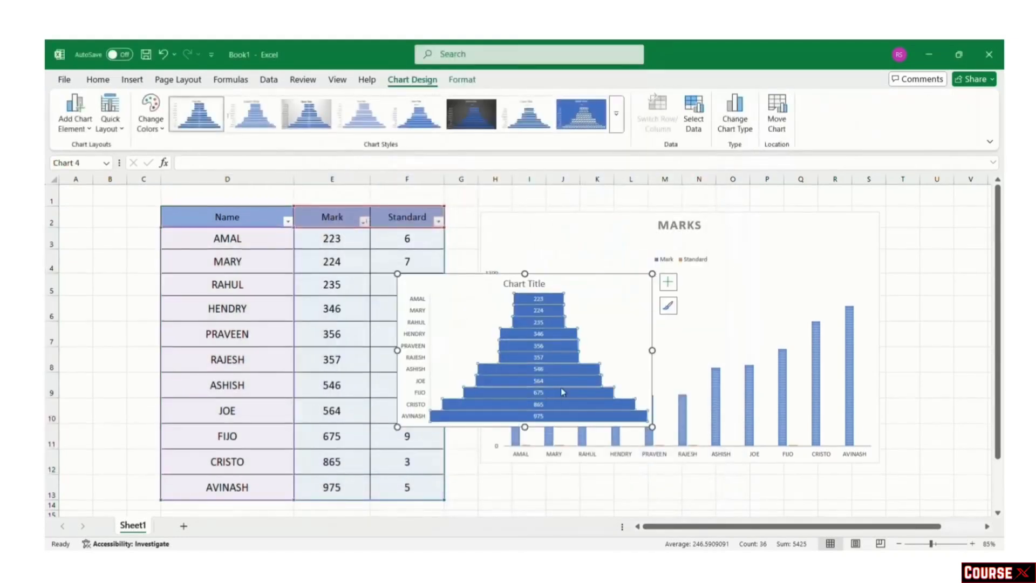
left_click(605, 309)
left_click_drag(606, 307, 557, 242)
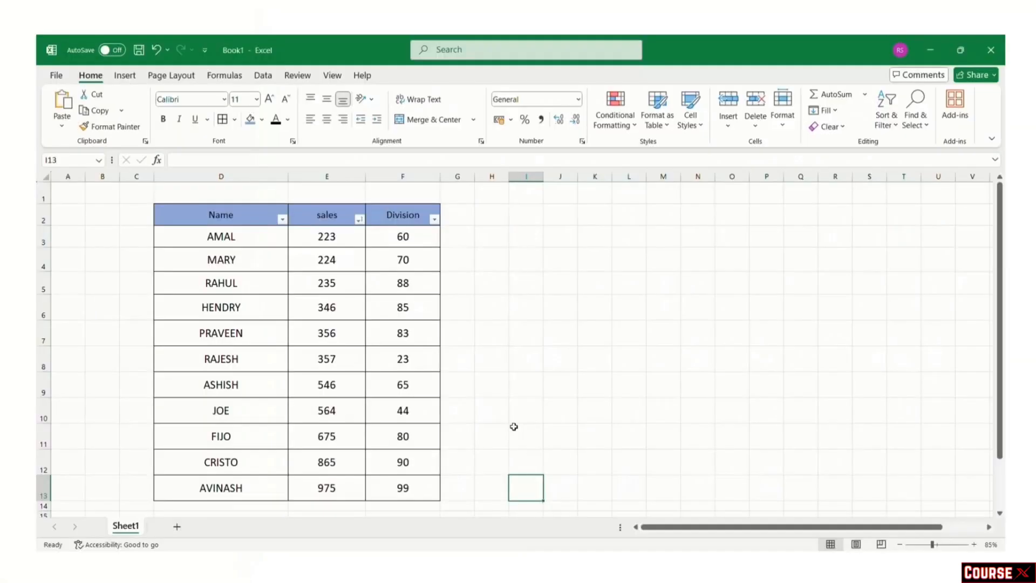
Step: Select the sales values in E3:E13
left_click_drag(326, 237, 345, 479)
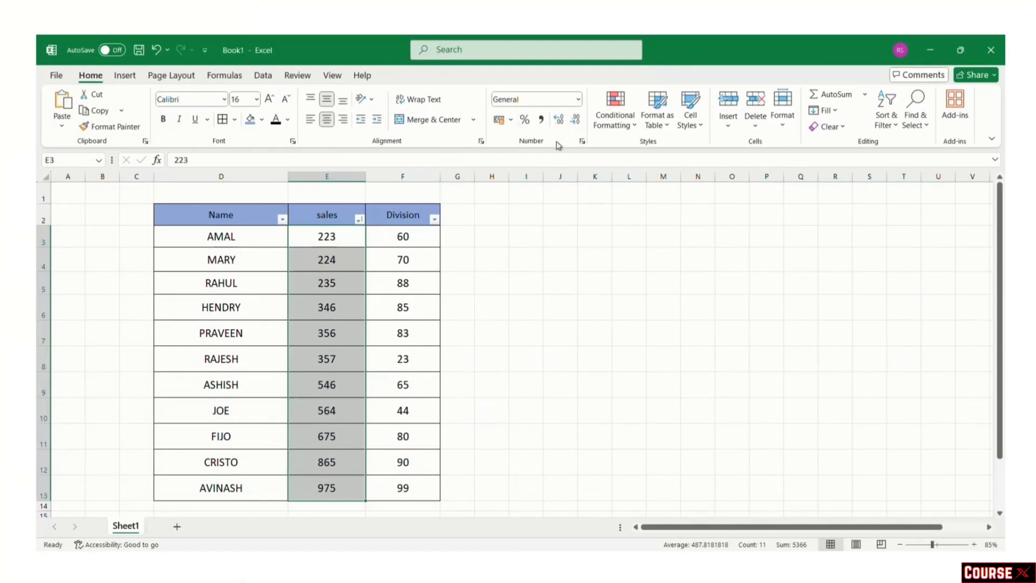
Step: Apply the Green-Yellow-Red colour scale, with red for the lowest sales
left_click(619, 126)
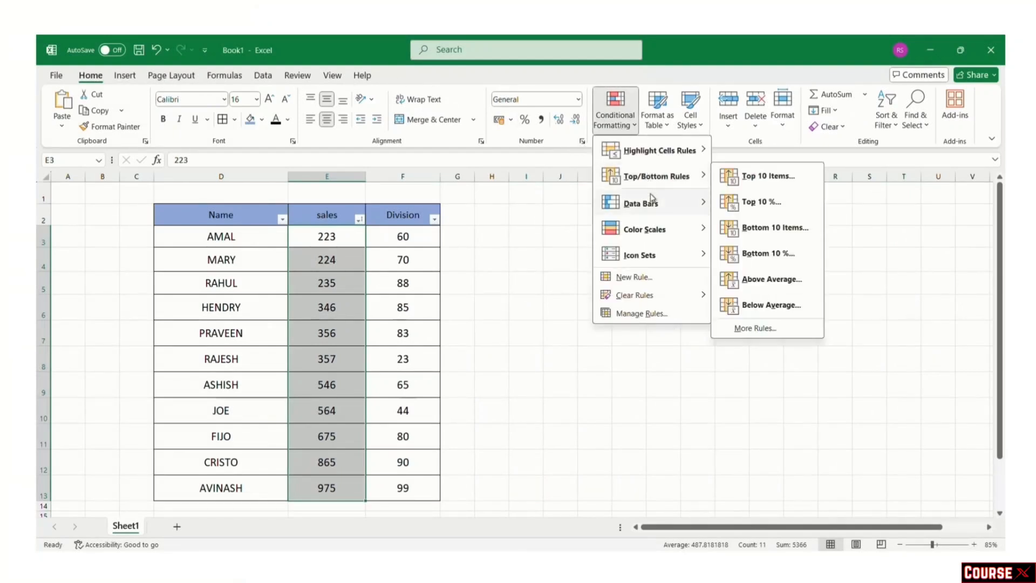
mouse_move(652, 203)
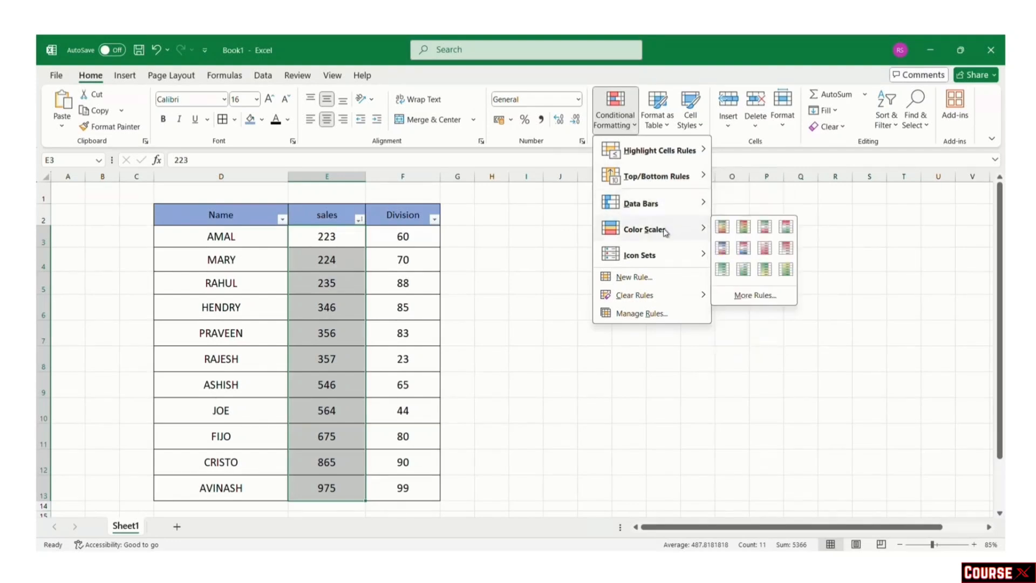
mouse_move(665, 258)
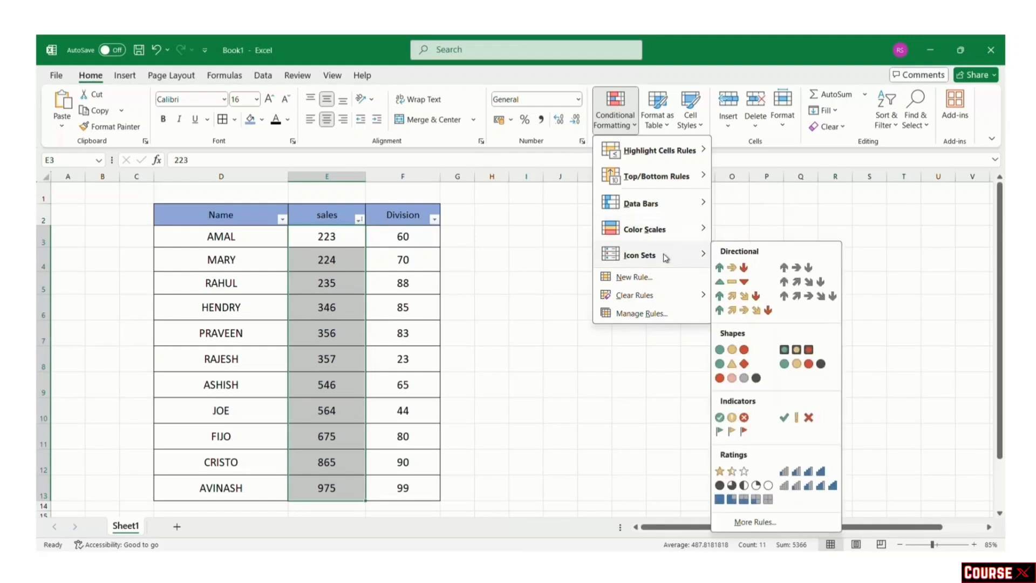
mouse_move(662, 236)
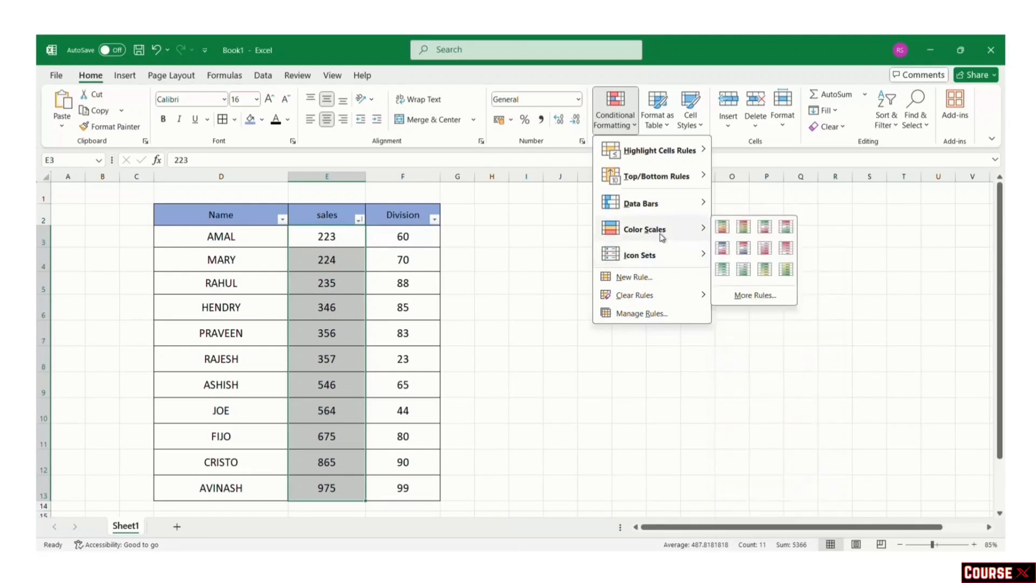
left_click(721, 233)
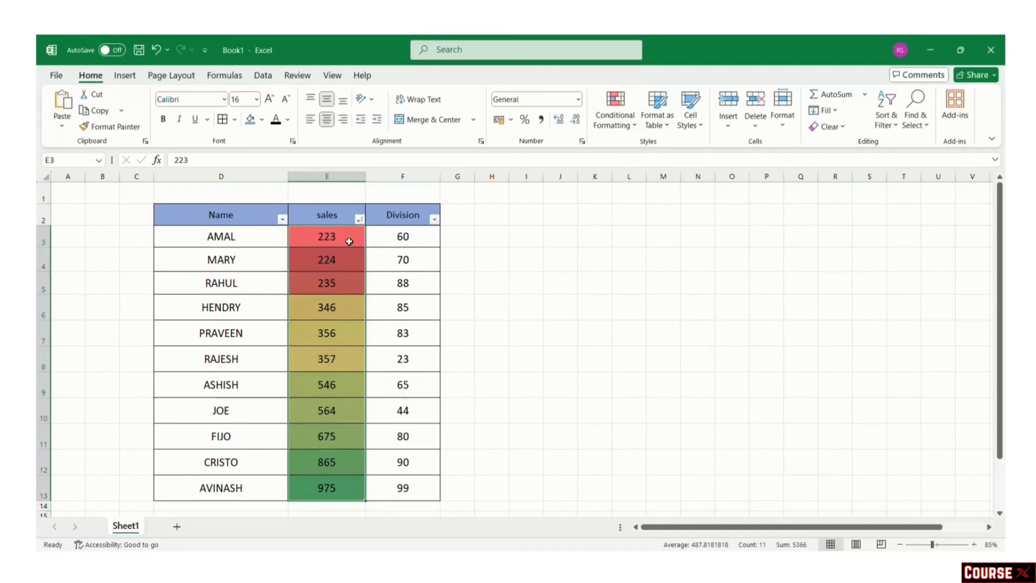
Step: Apply a Greater Than 80 rule to Division cells F3:F13 with Light Red Fill and Dark Red Text
left_click(480, 253)
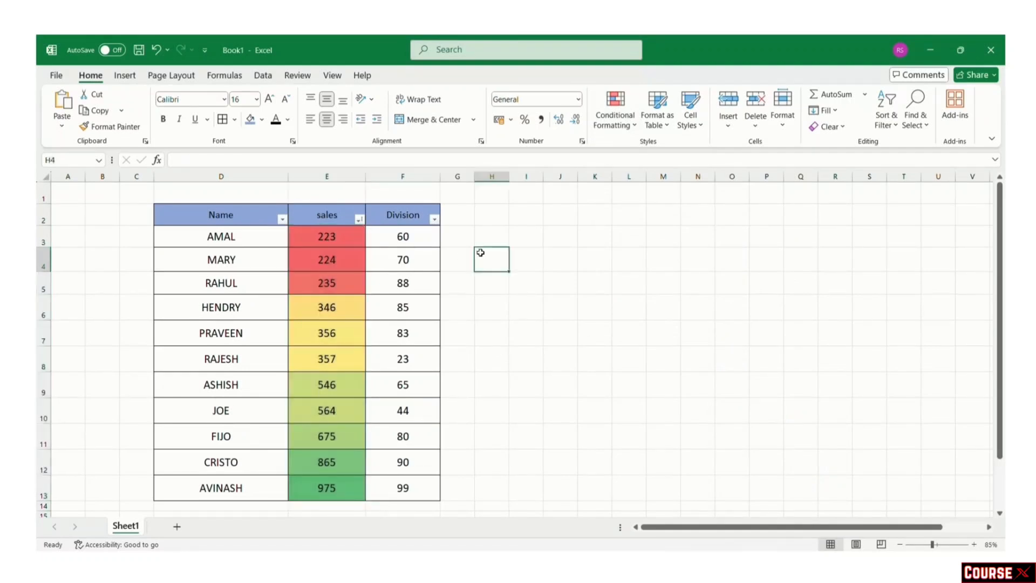
left_click(403, 236)
left_click_drag(403, 237, 412, 488)
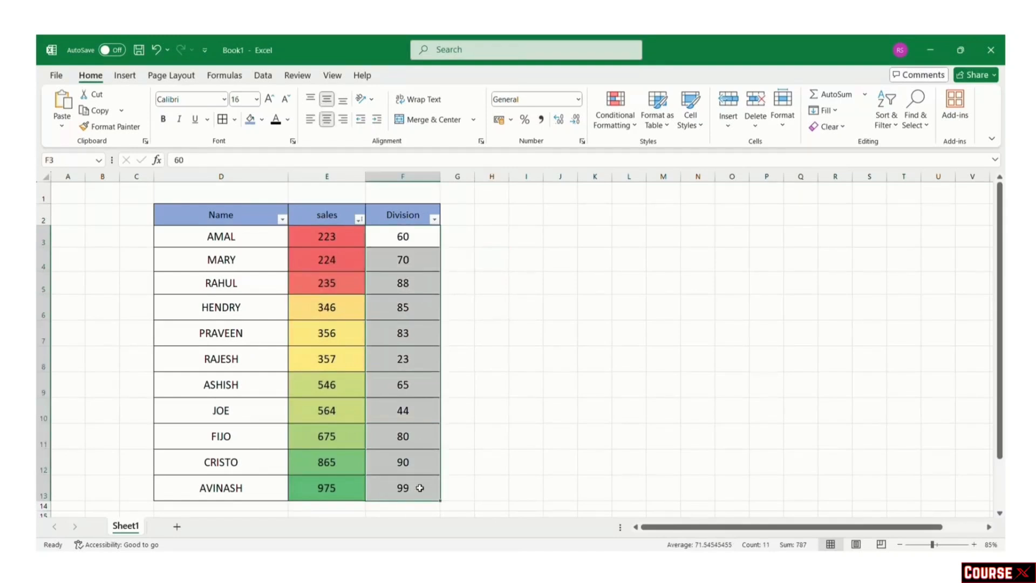
left_click(621, 126)
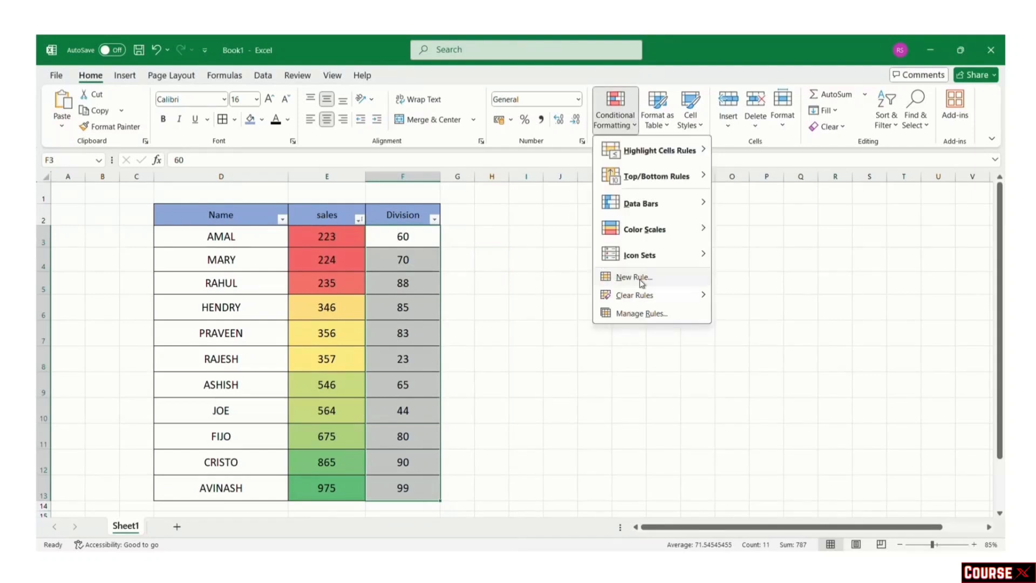
mouse_move(670, 150)
left_click(768, 150)
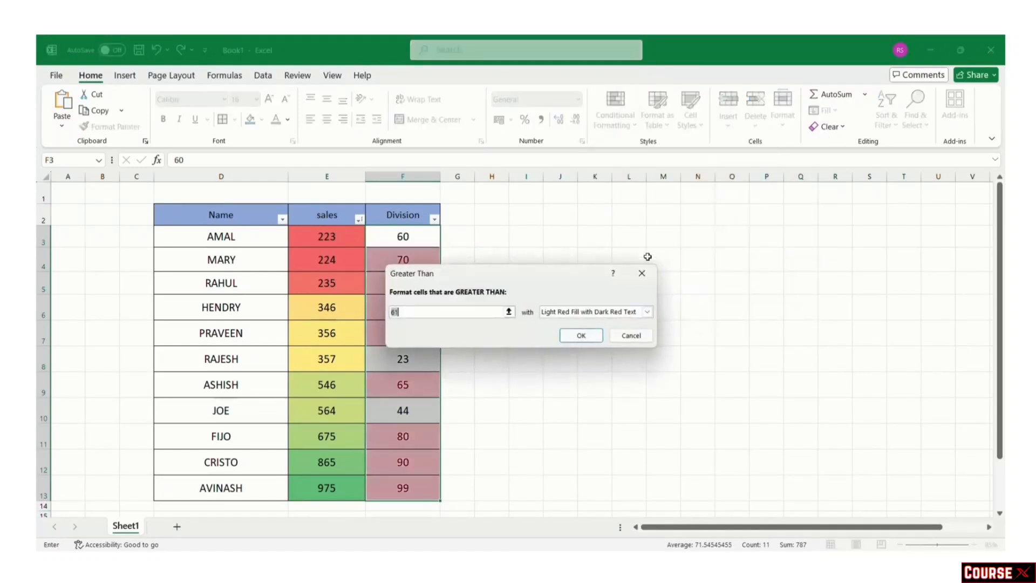
type("80")
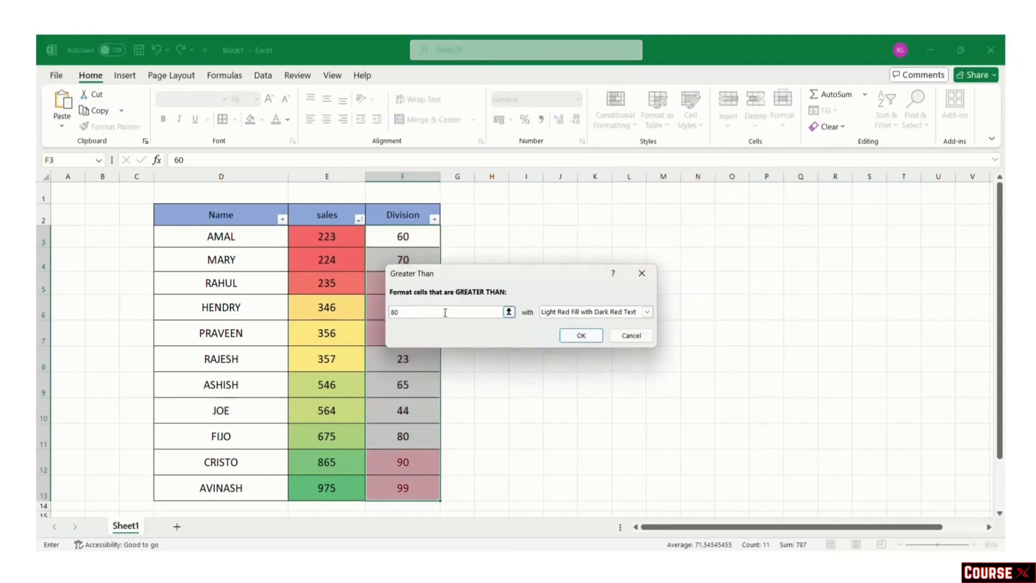
left_click(584, 335)
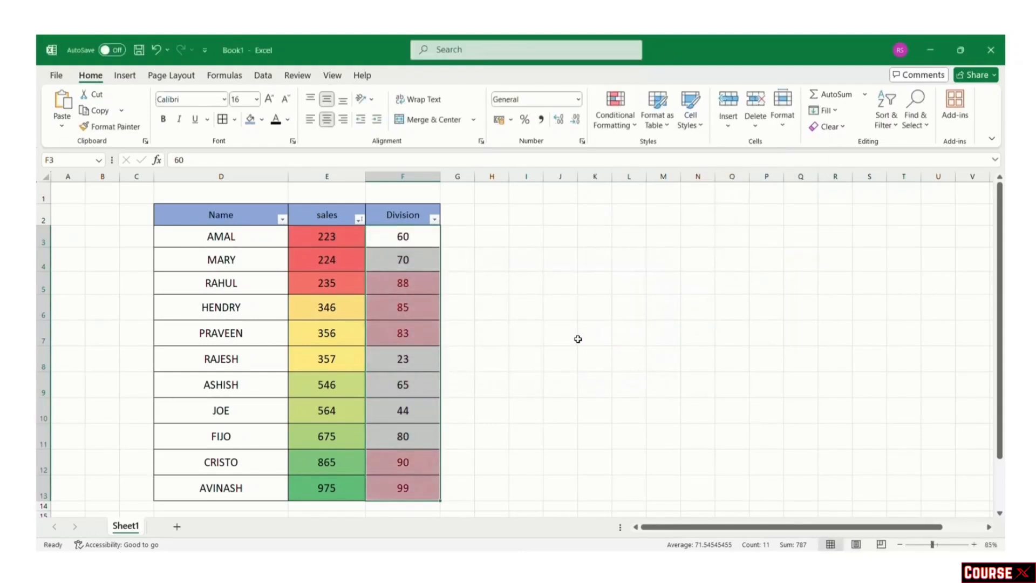
left_click(613, 131)
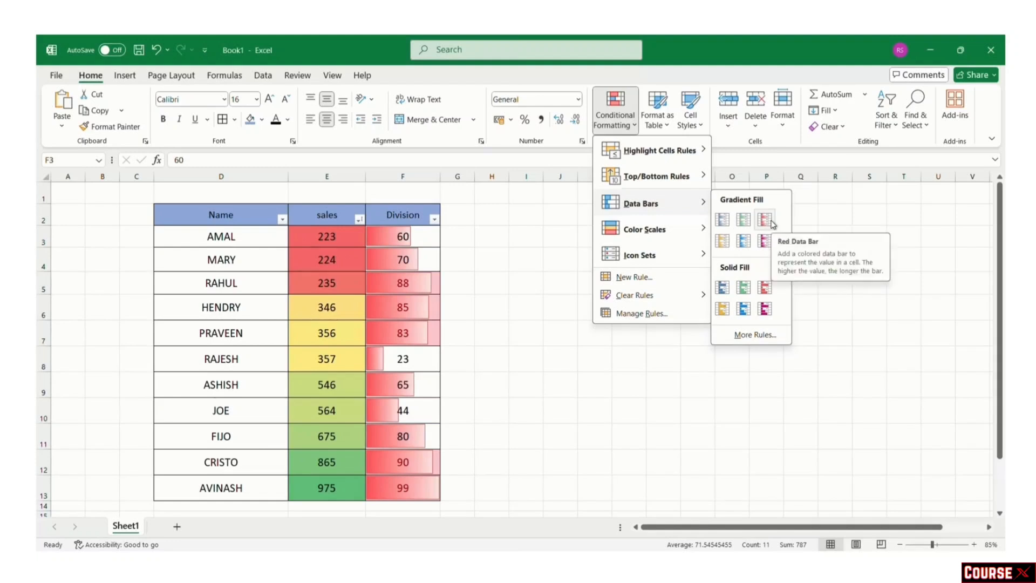
Step: Apply the Orange Data Bar gradient fill to the Division cells F3:F13
left_click(723, 243)
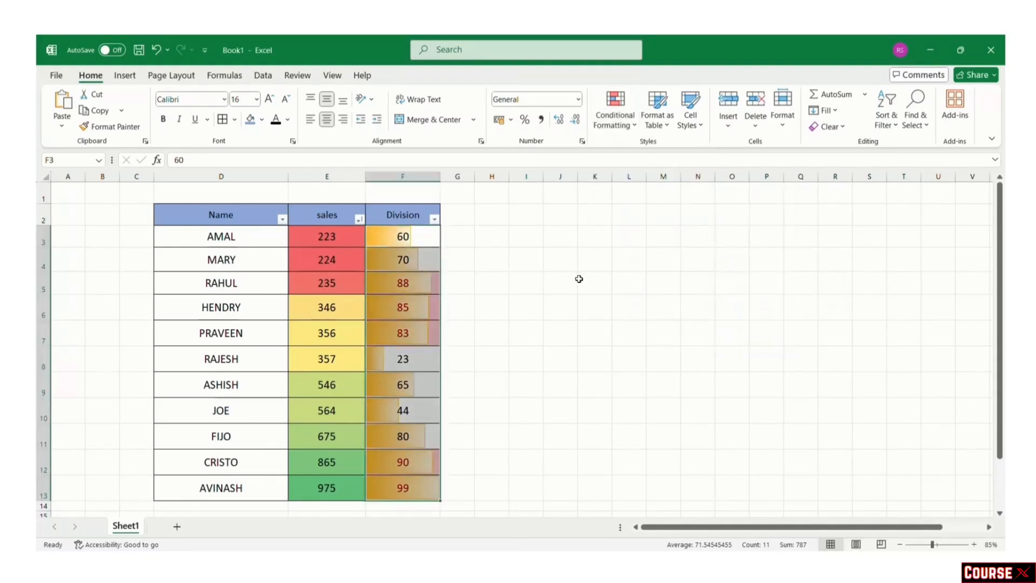
Step: In Manage Rules, review the Division column's Data Bar rule, then delete it
left_click(620, 132)
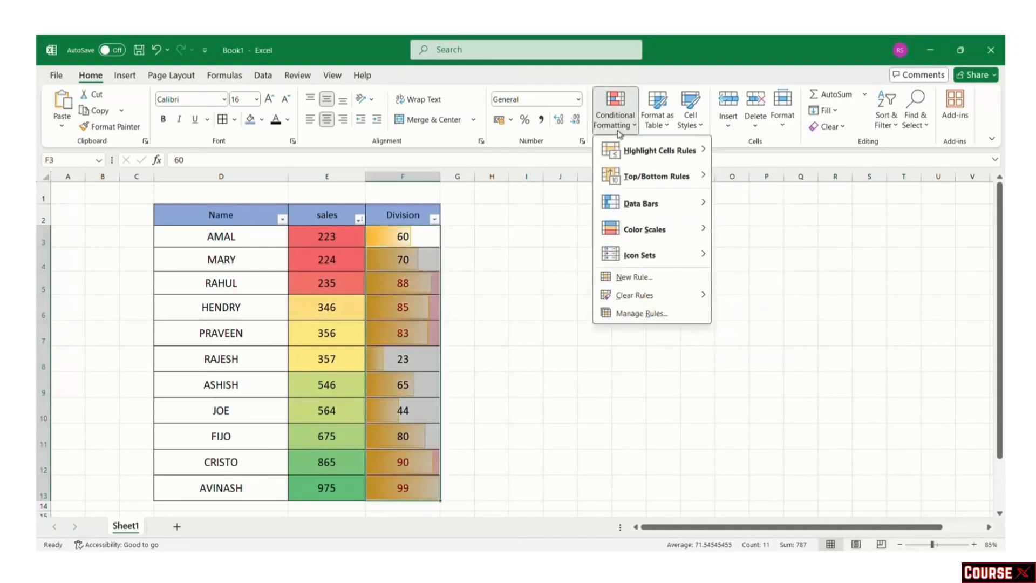
left_click(669, 313)
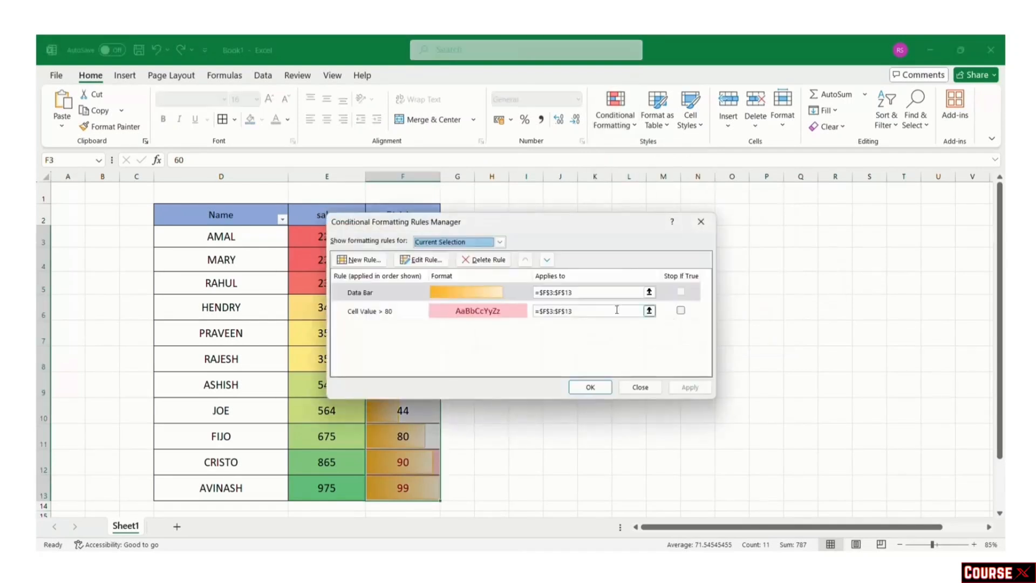
left_click(681, 294)
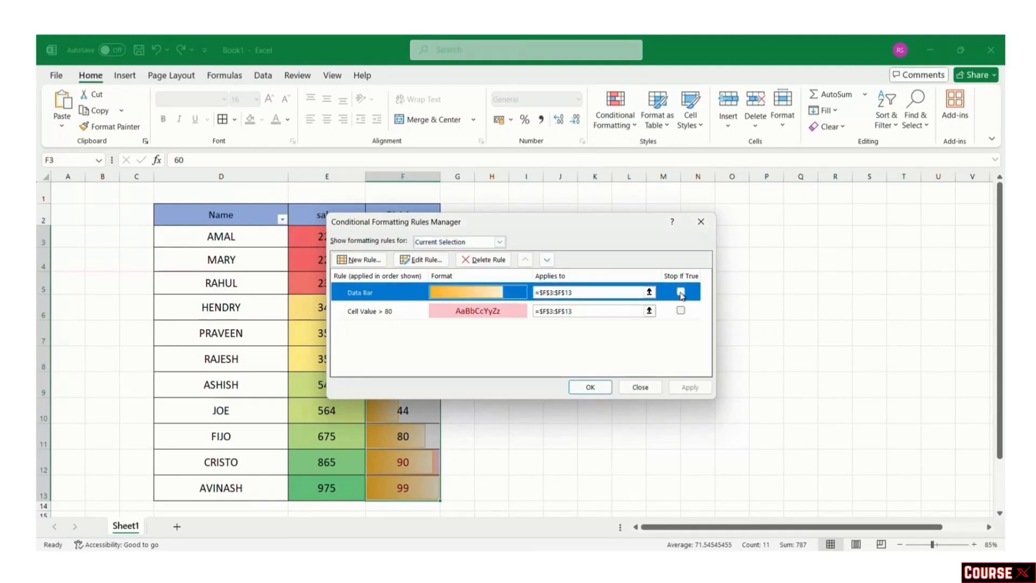
double_click(681, 292)
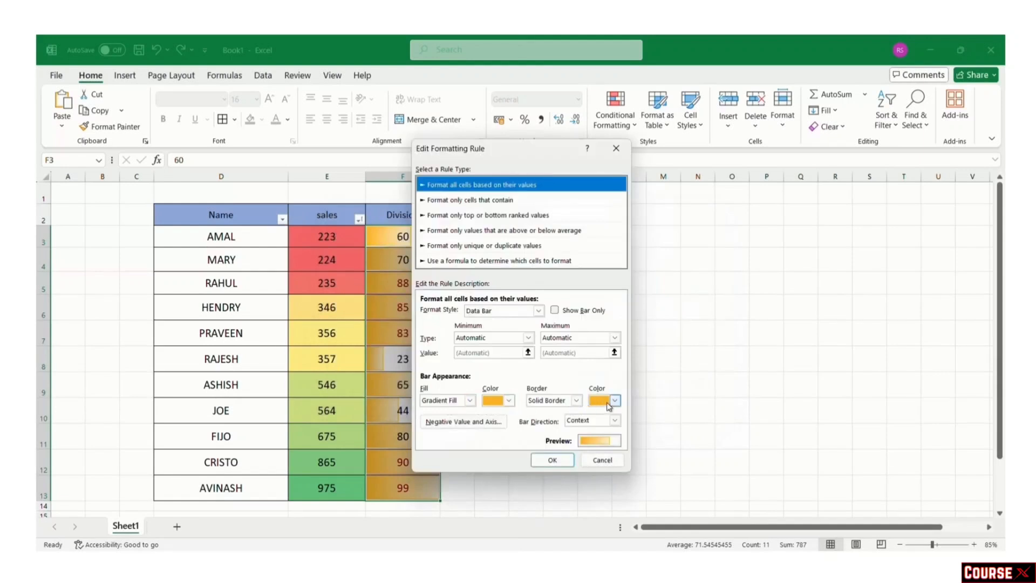
left_click(551, 459)
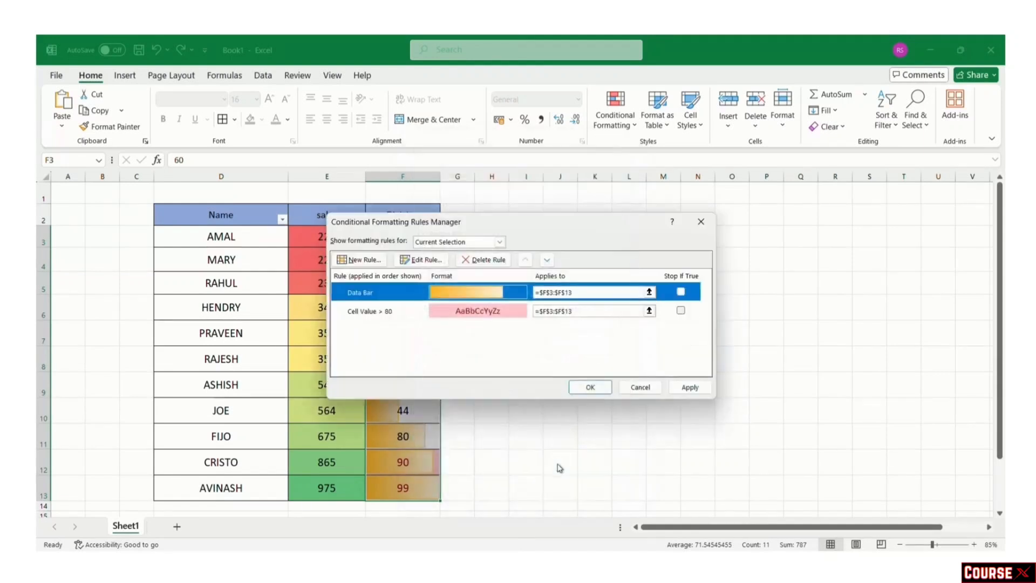
left_click(477, 260)
left_click(590, 387)
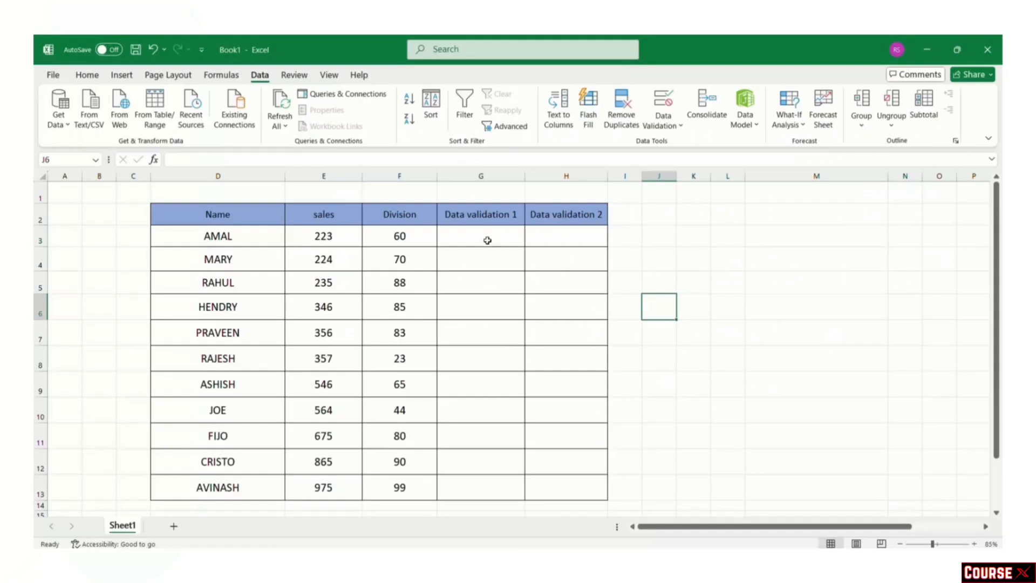
Step: Select cell G3 under the Data validation 1 heading
left_click(492, 242)
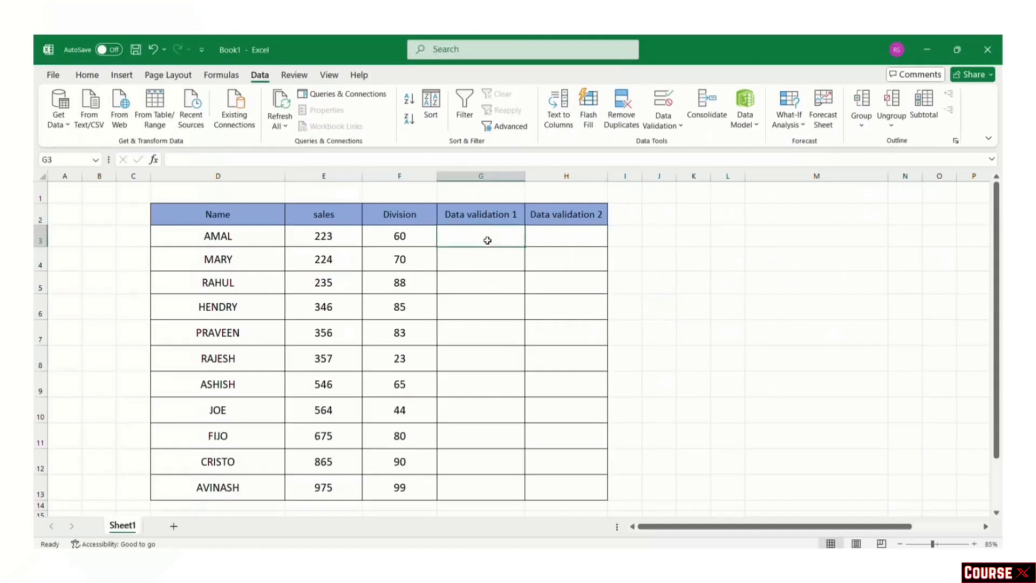
Step: Add List data validation to G3 with the source high,medium,low
left_click(87, 75)
left_click(259, 76)
left_click(670, 131)
left_click(671, 149)
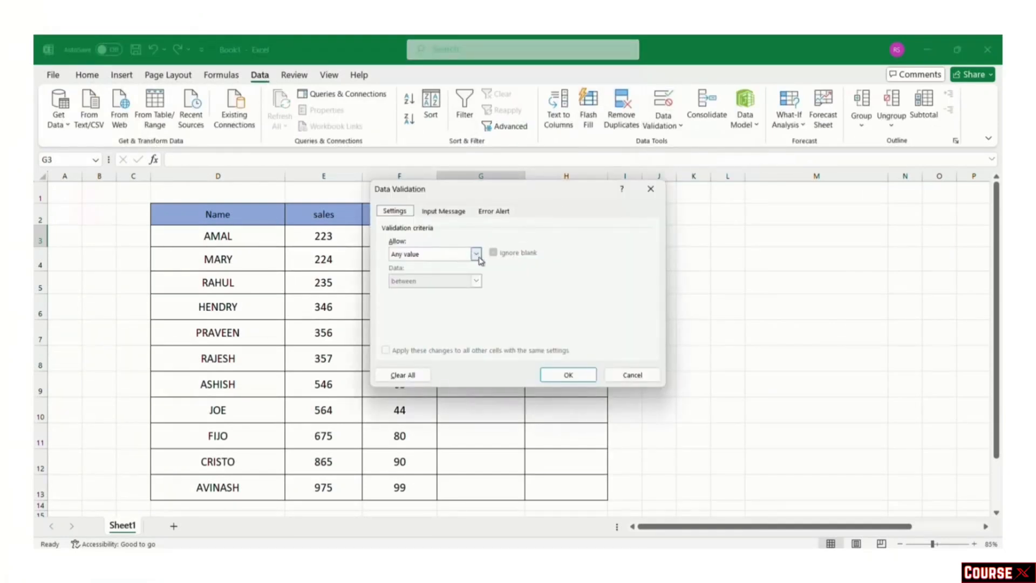
left_click(476, 254)
left_click(442, 292)
left_click(427, 311)
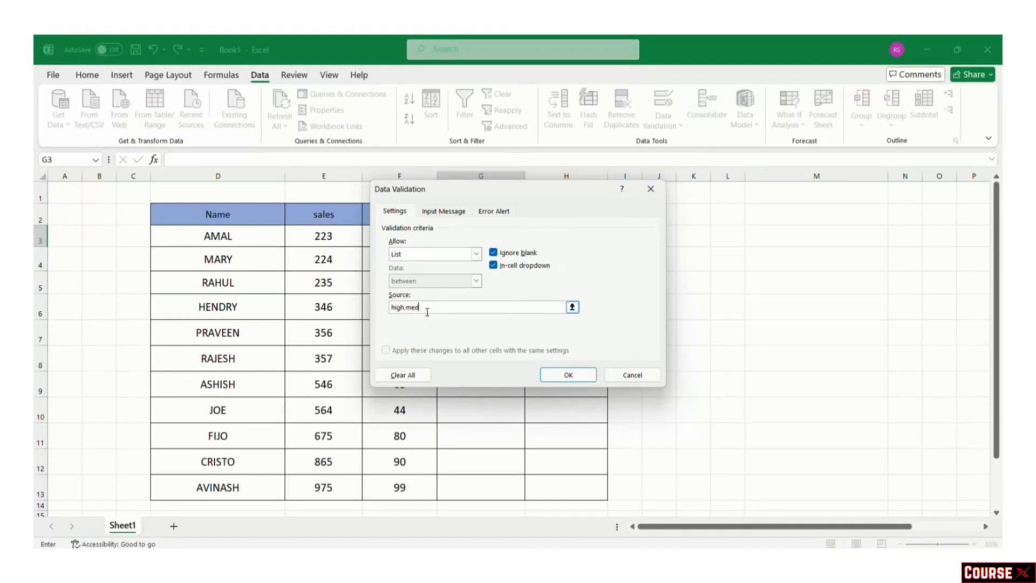
type("high,medium,low")
left_click(568, 375)
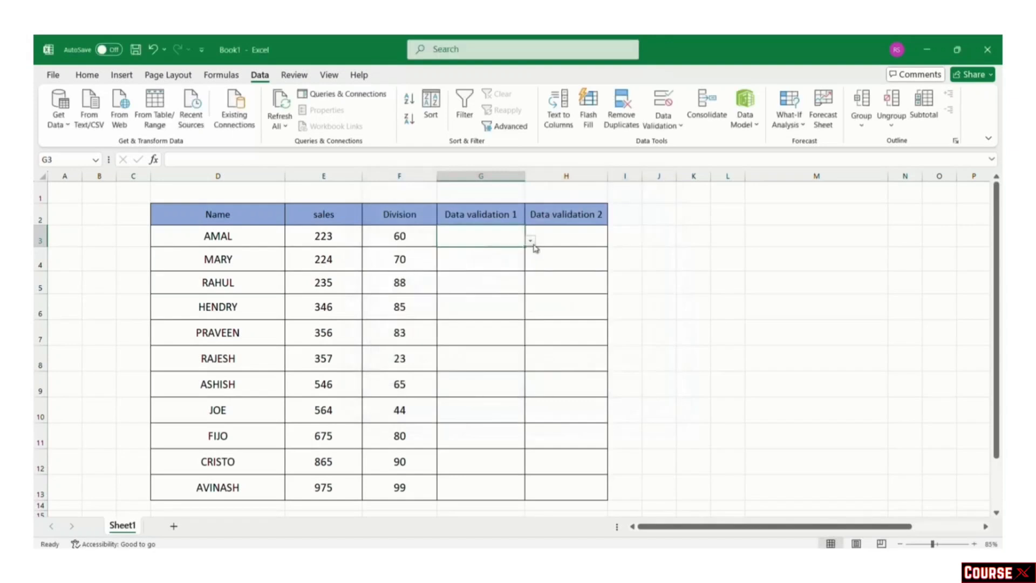
Step: Try G3's dropdown choices and settle on high
left_click(531, 240)
left_click(484, 261)
left_click(530, 241)
left_click(491, 258)
left_click(531, 240)
left_click(459, 251)
left_click(812, 239)
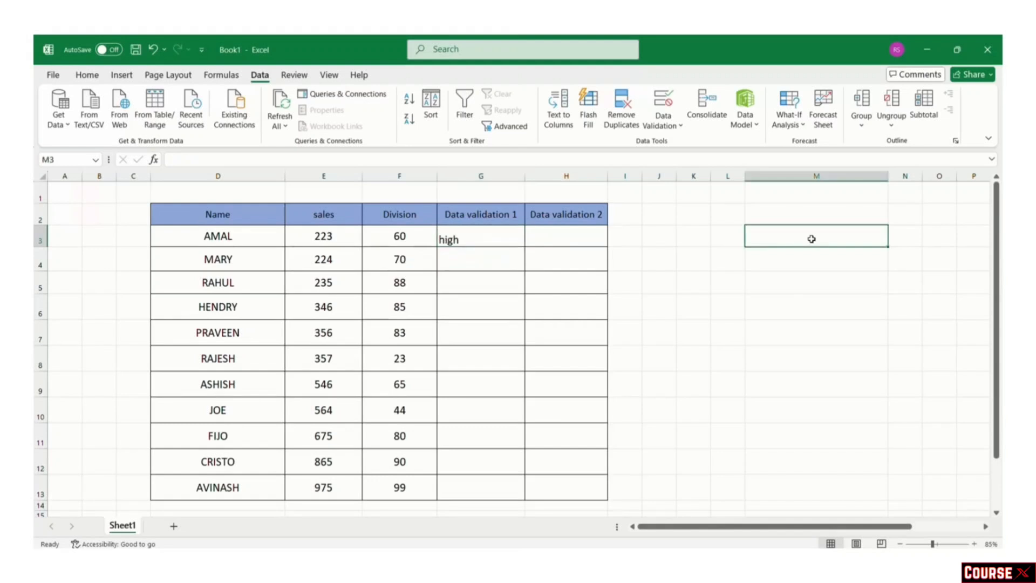
Step: Enter the values 1, 2, 3 and 4 down cells M3 to M6
type("1")
key("Return")
type("2")
key("Return")
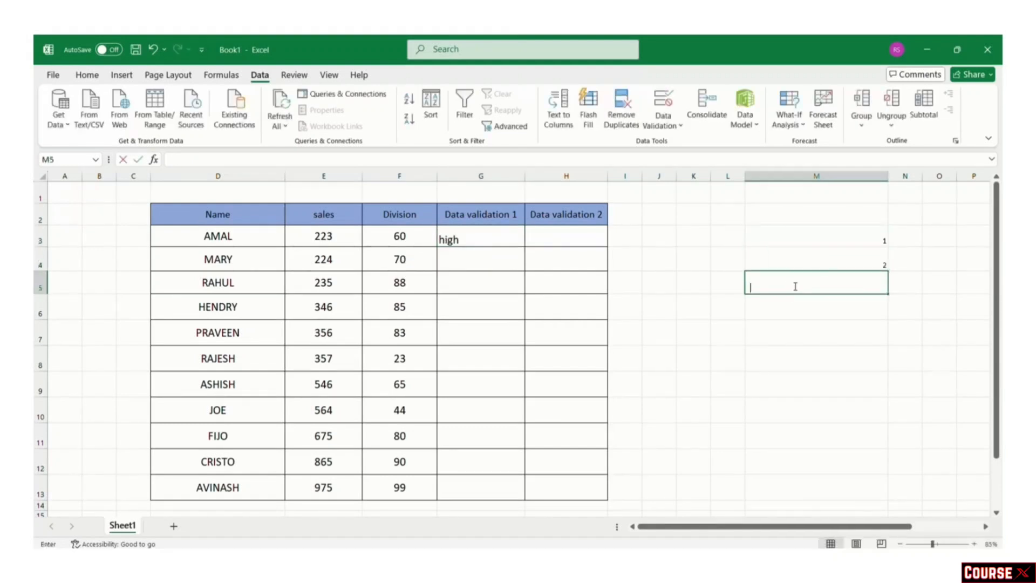
type("3")
key("Return")
type("4")
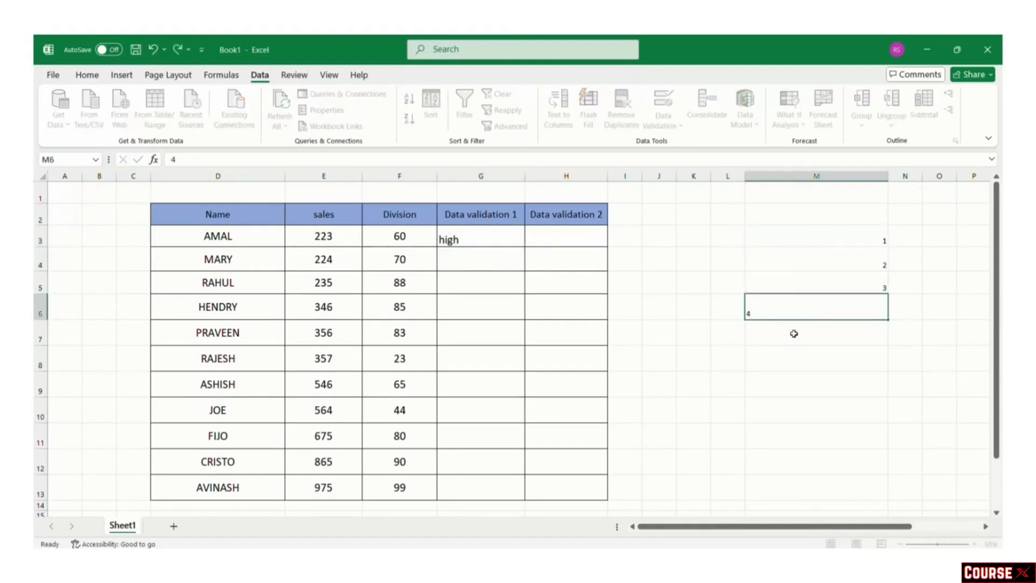
key("Return")
left_click(828, 240)
Step: Give H3 List data validation sourced from the range M3:M6
left_click(587, 232)
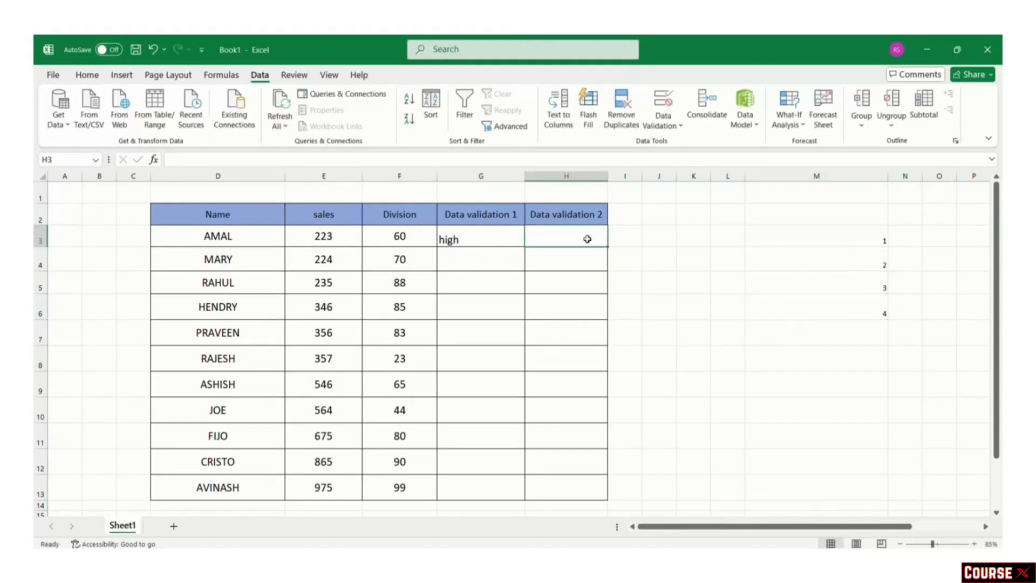
left_click(678, 125)
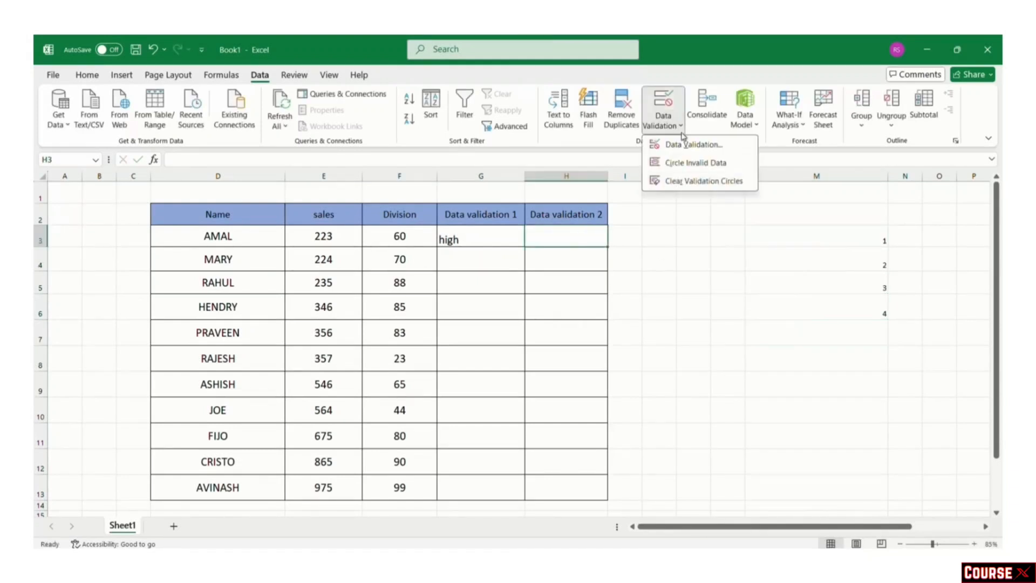
left_click(688, 145)
left_click(475, 254)
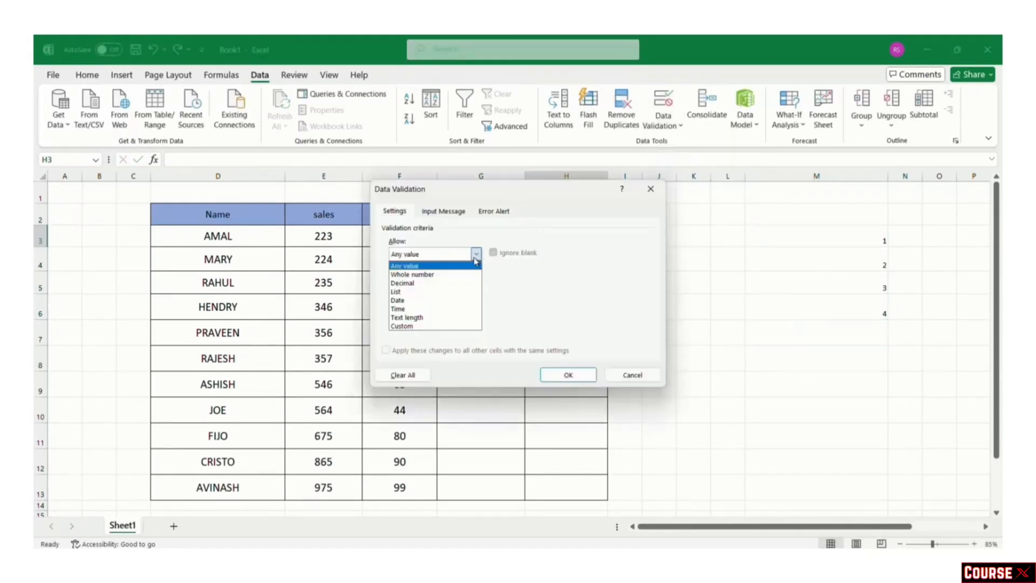
left_click(452, 293)
left_click(573, 308)
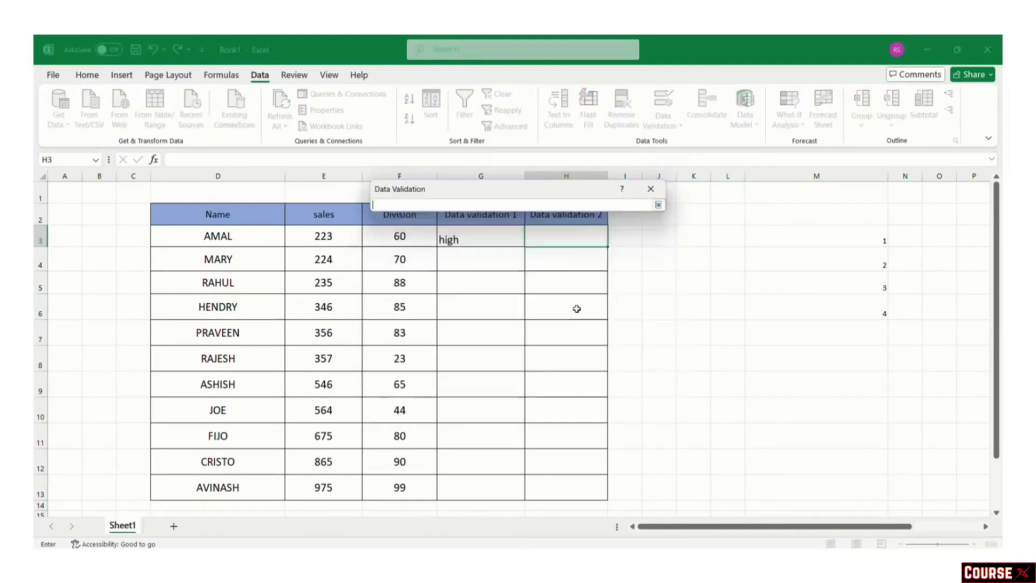
left_click_drag(876, 242, 874, 310)
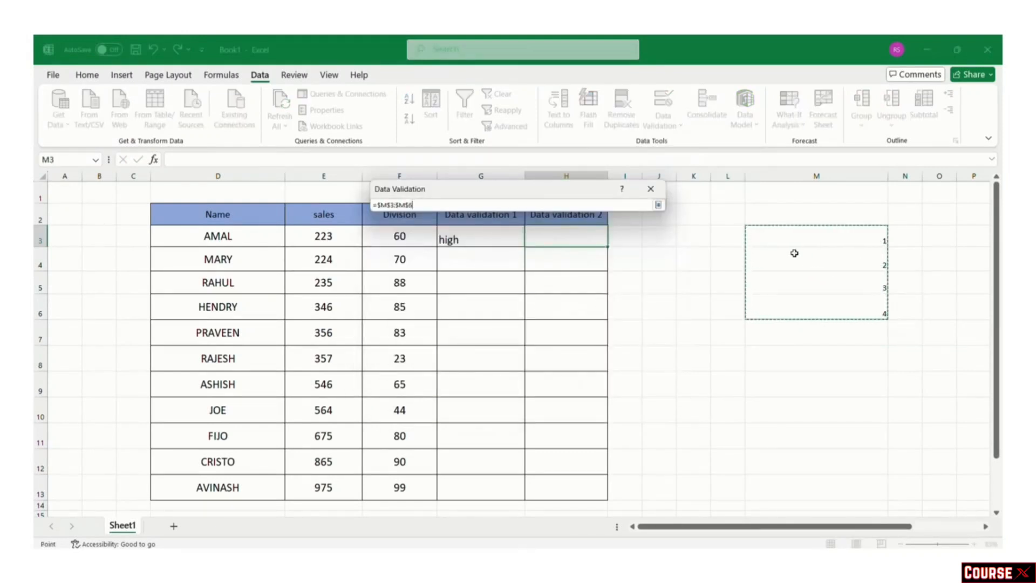
key("Return")
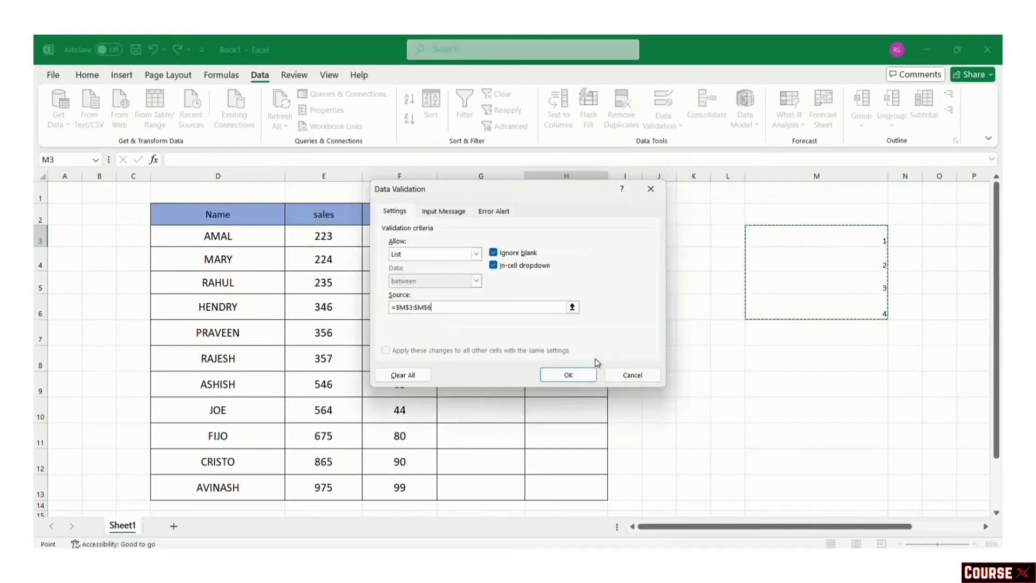
left_click(561, 376)
Step: Choose 3 from H3's dropdown and move to cell H4
left_click(612, 240)
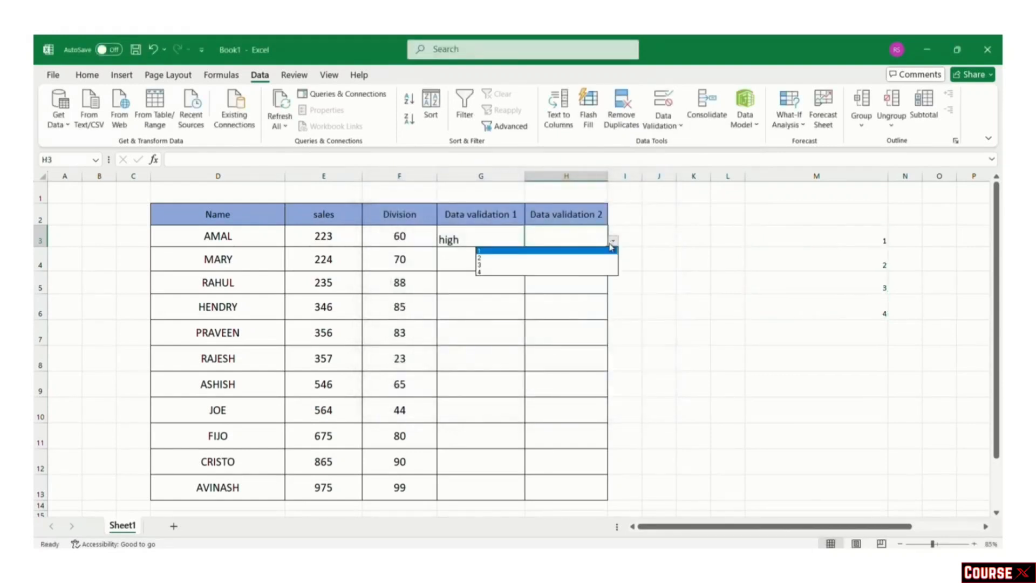
left_click(568, 266)
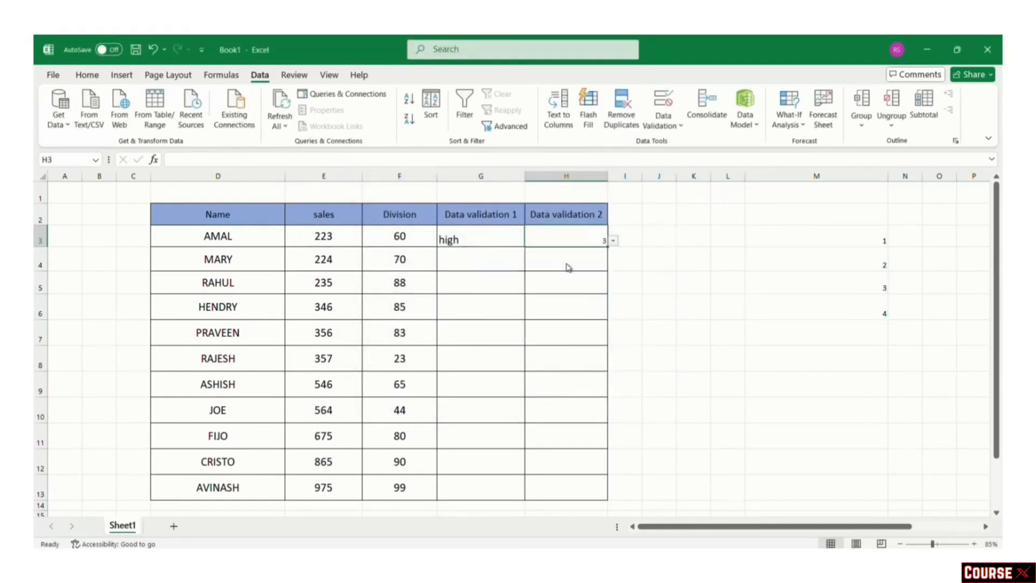
left_click(568, 266)
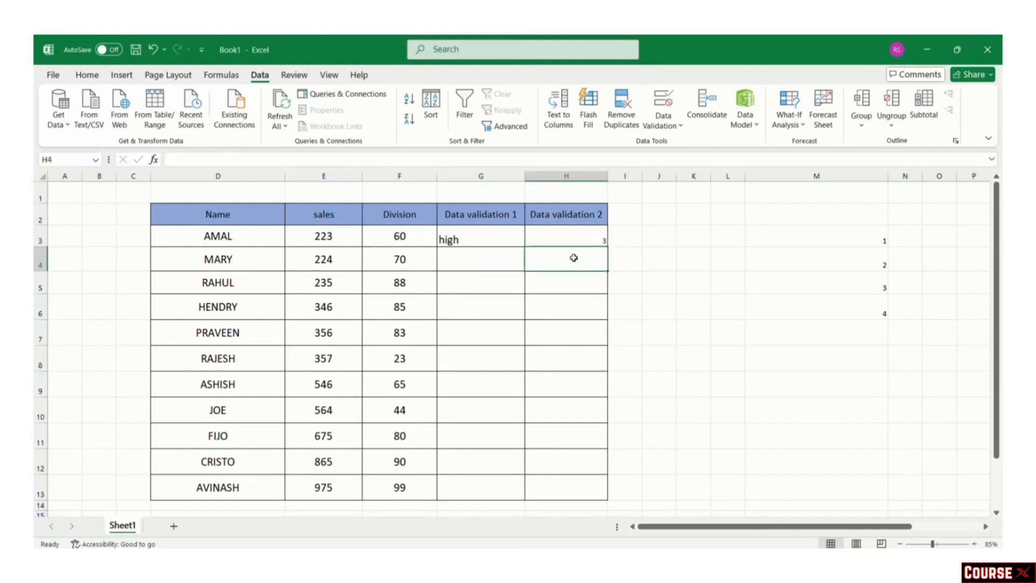
left_click(666, 129)
Step: Set H4's validation to Whole number between minimum 1 and maximum 100
left_click(670, 146)
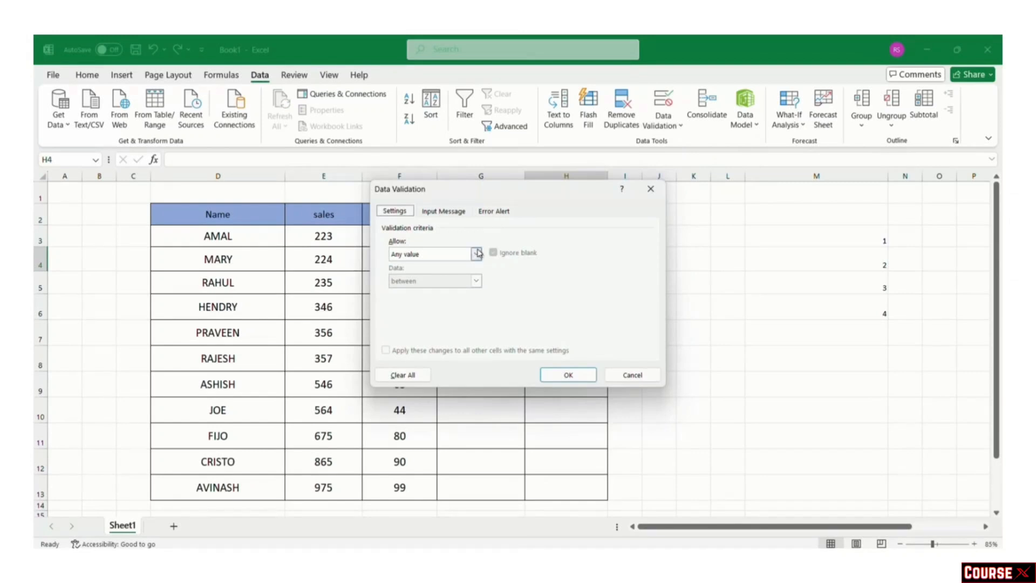
left_click(477, 253)
left_click(464, 274)
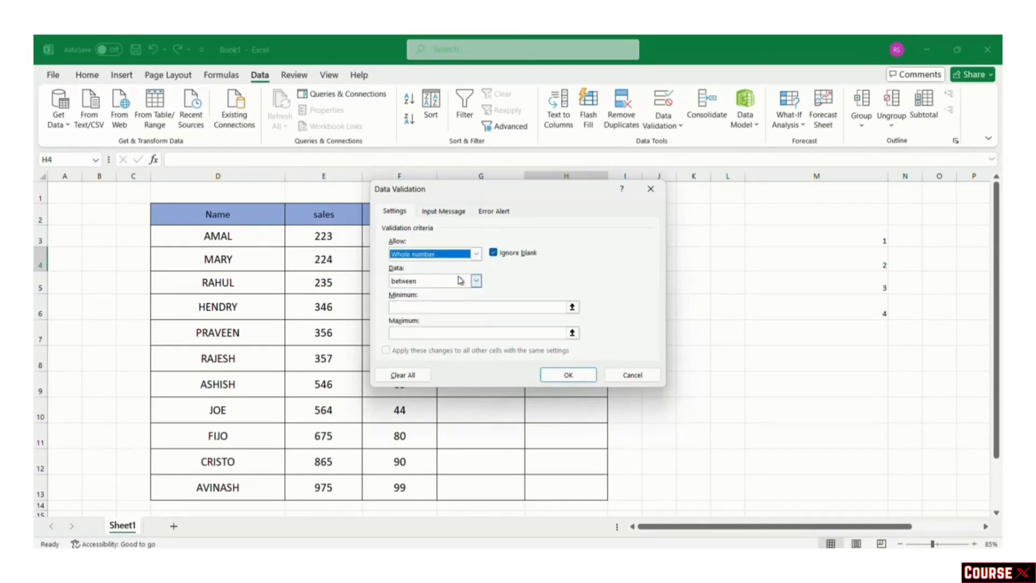
left_click(437, 307)
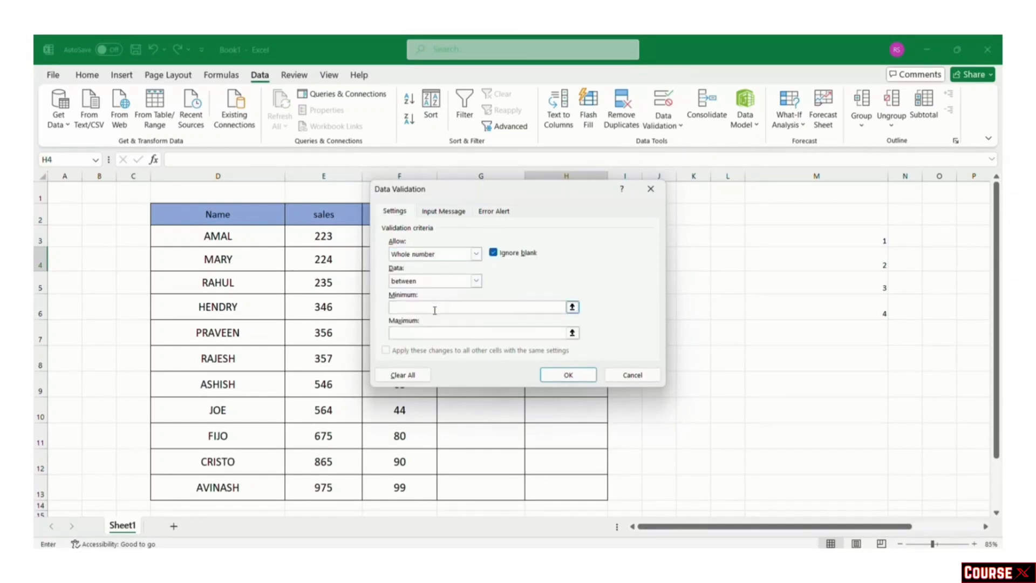
type("1")
left_click(422, 334)
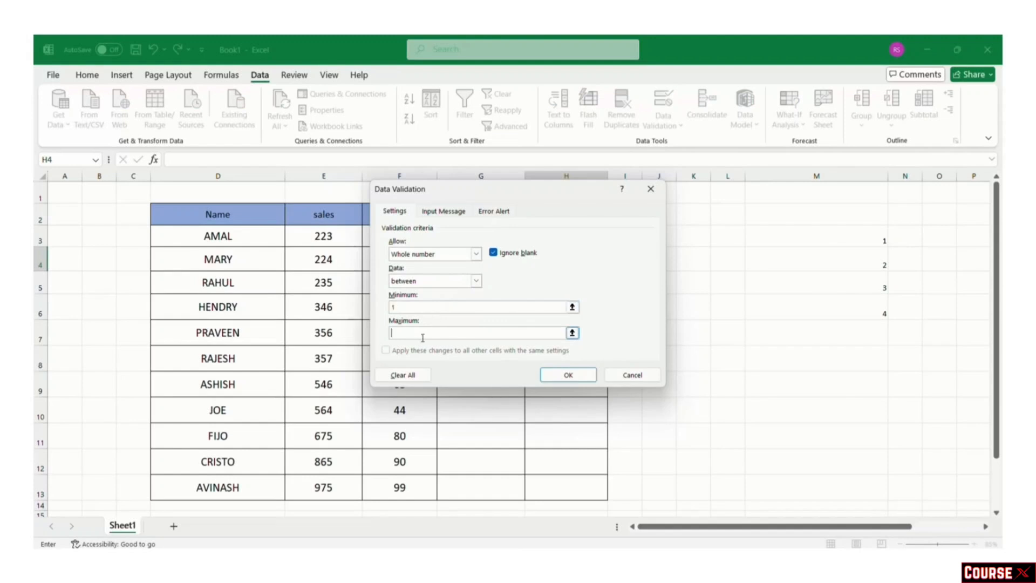
type("100")
left_click(560, 375)
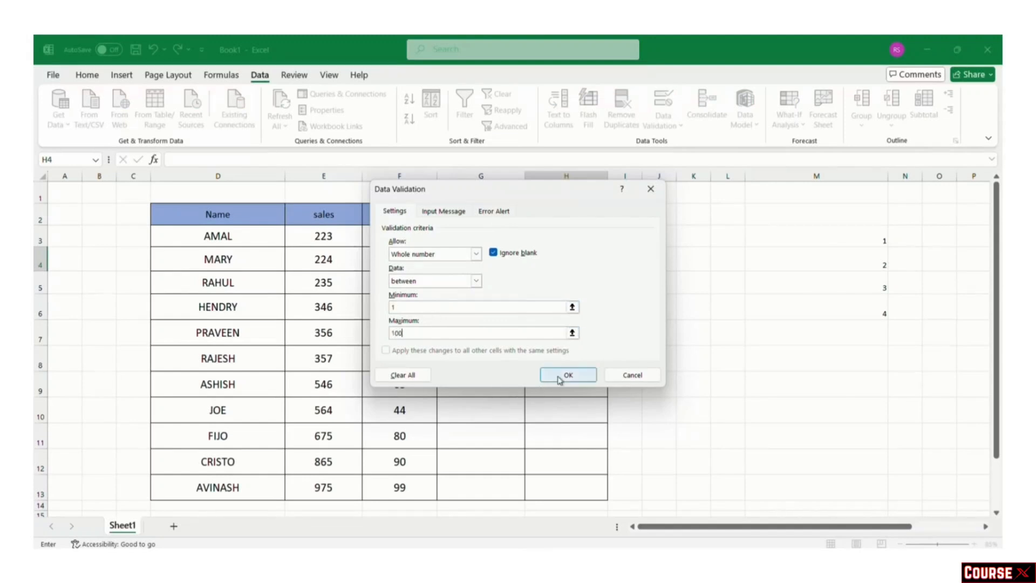
Step: Enter 666 in H4, dismiss the validation error, then enter 99
type("666")
key("Return")
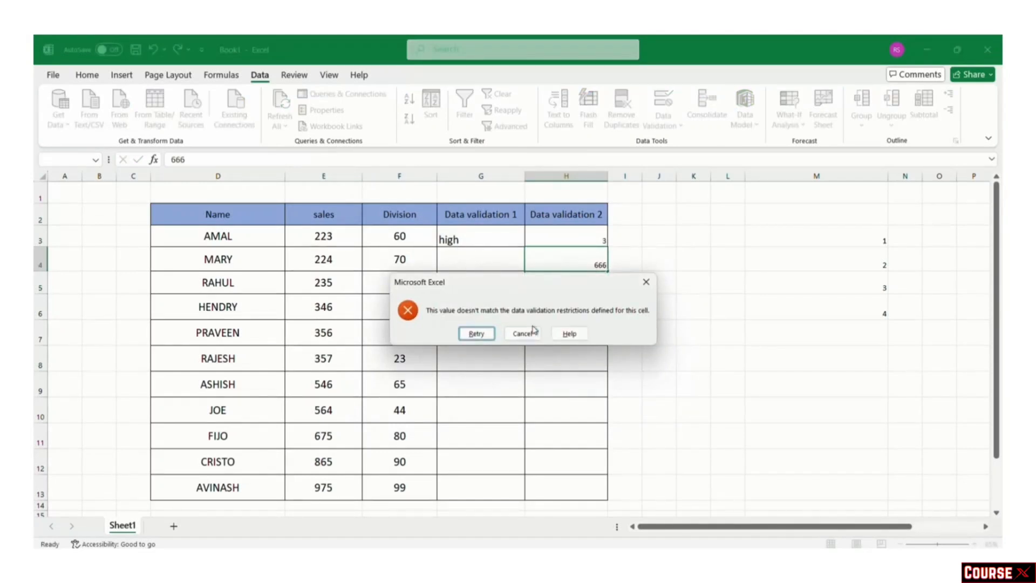
left_click(646, 281)
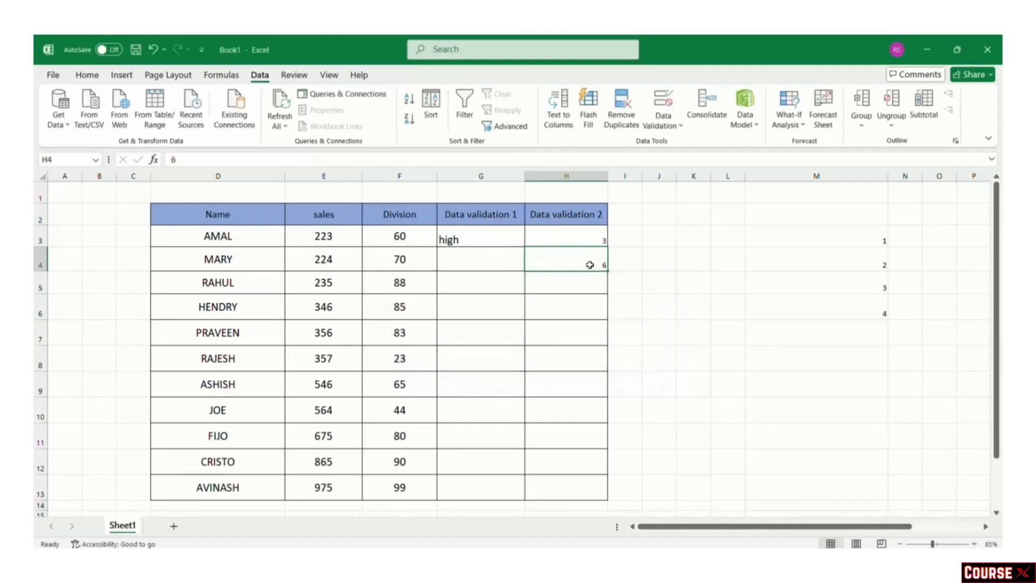
type("99")
key("Return")
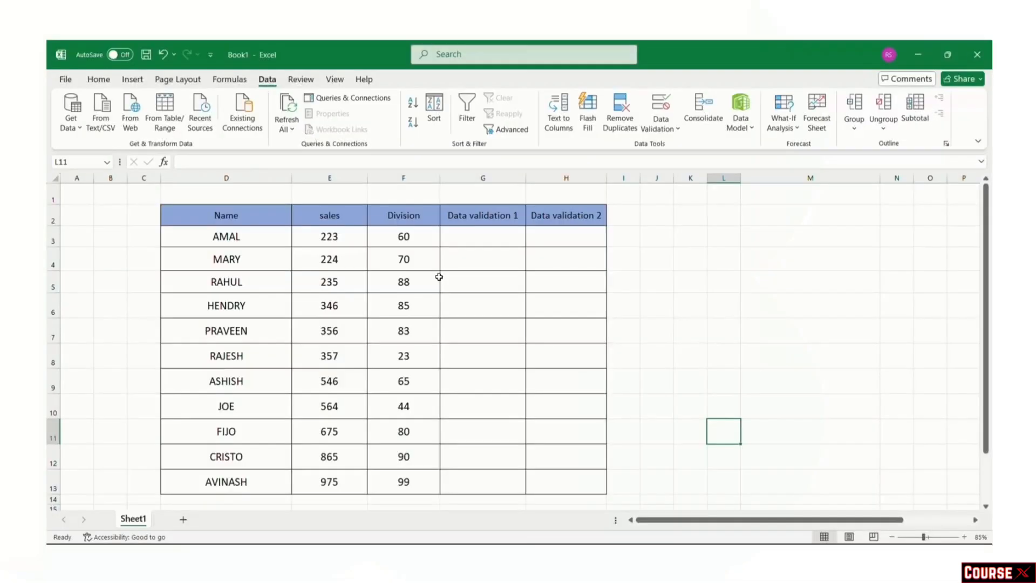
Step: Clear the Locked protection option for sales figures E3:E13 in Format Cells
left_click(351, 240)
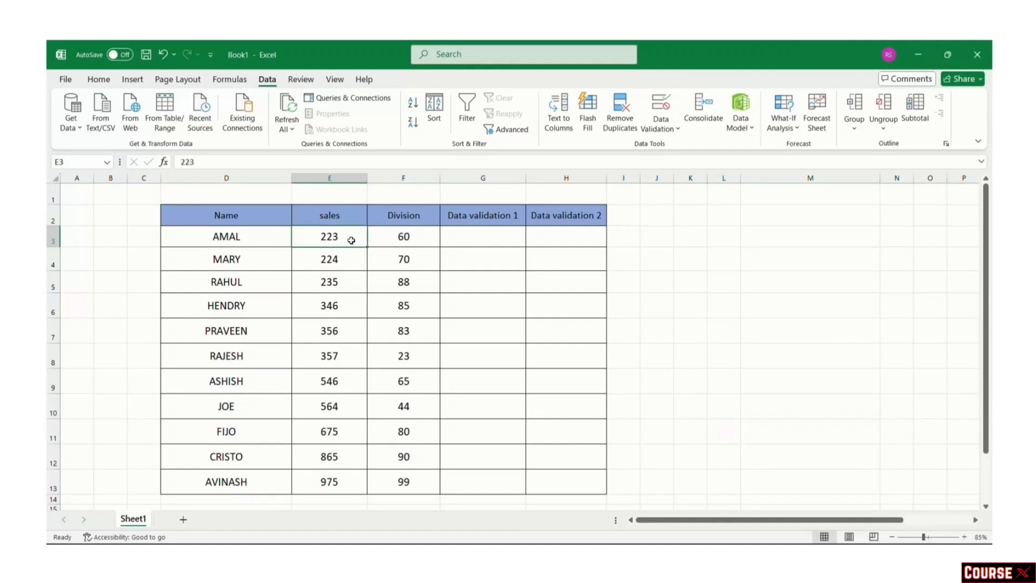
left_click_drag(349, 238, 353, 473)
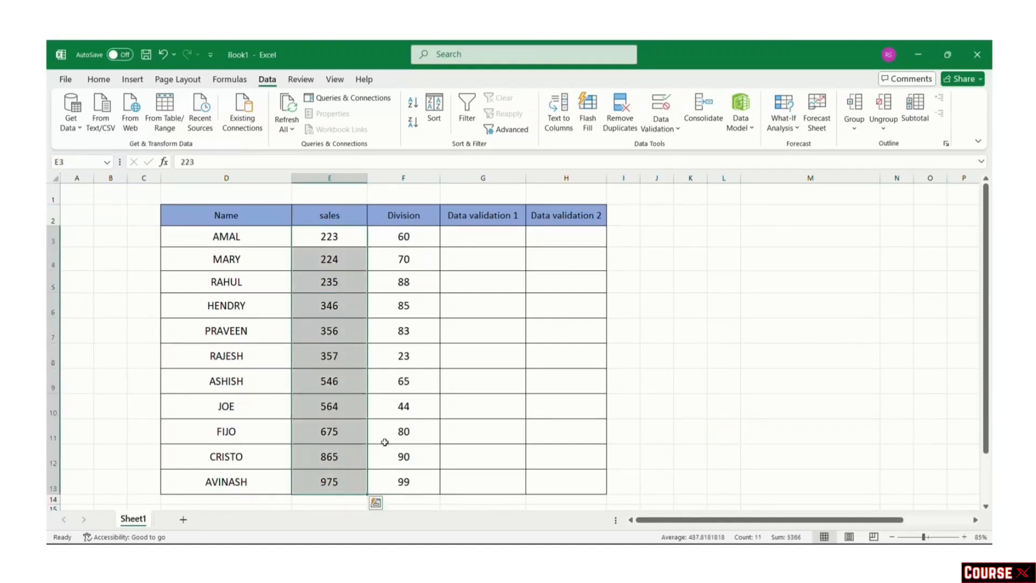
right_click(345, 240)
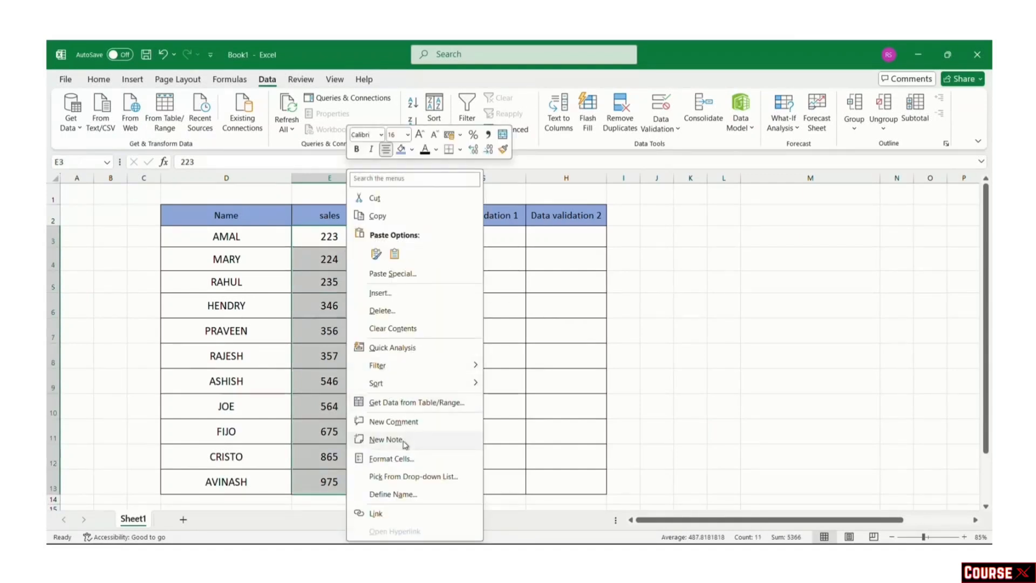
left_click(403, 457)
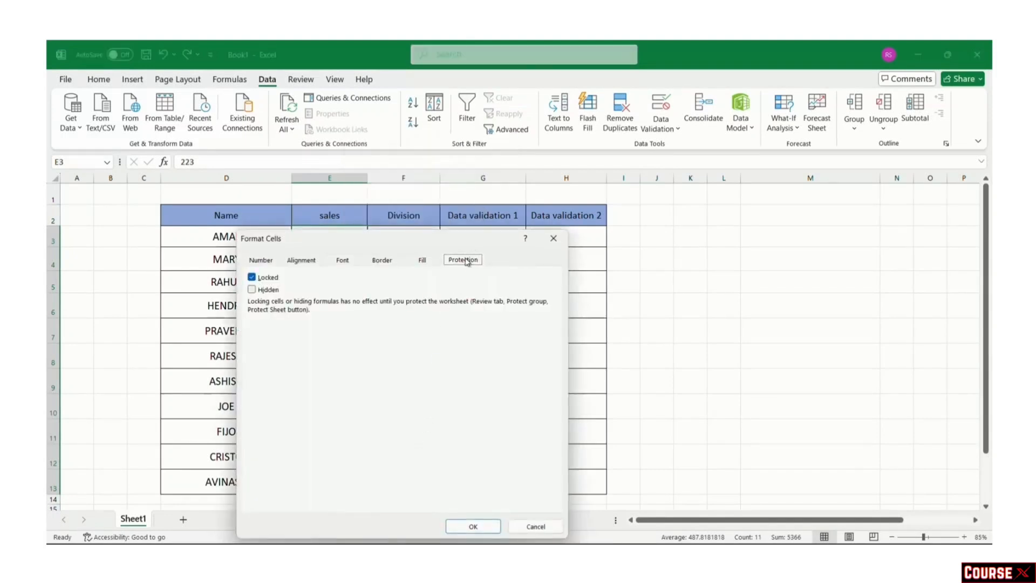
left_click(252, 277)
left_click(471, 525)
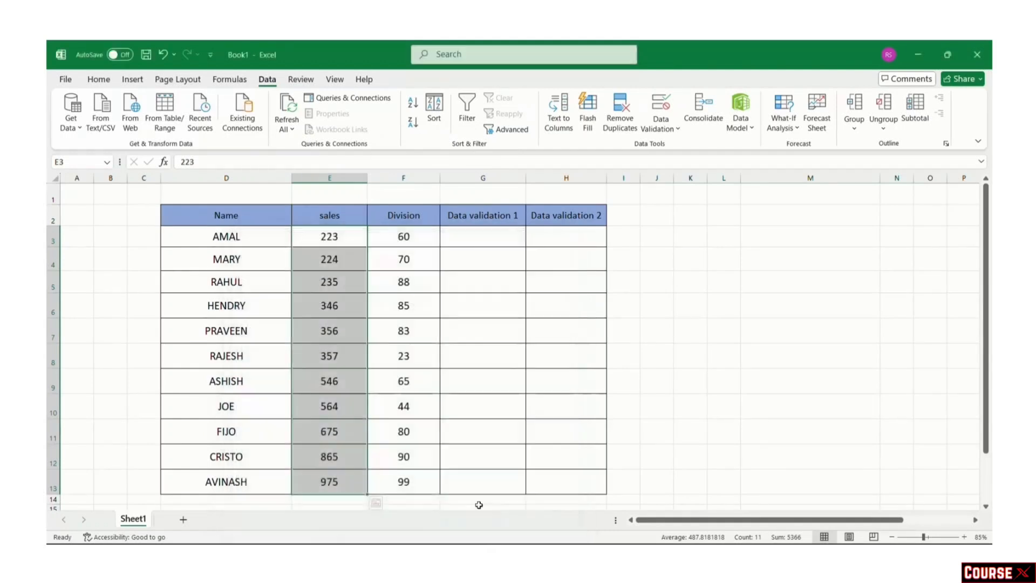
left_click(300, 81)
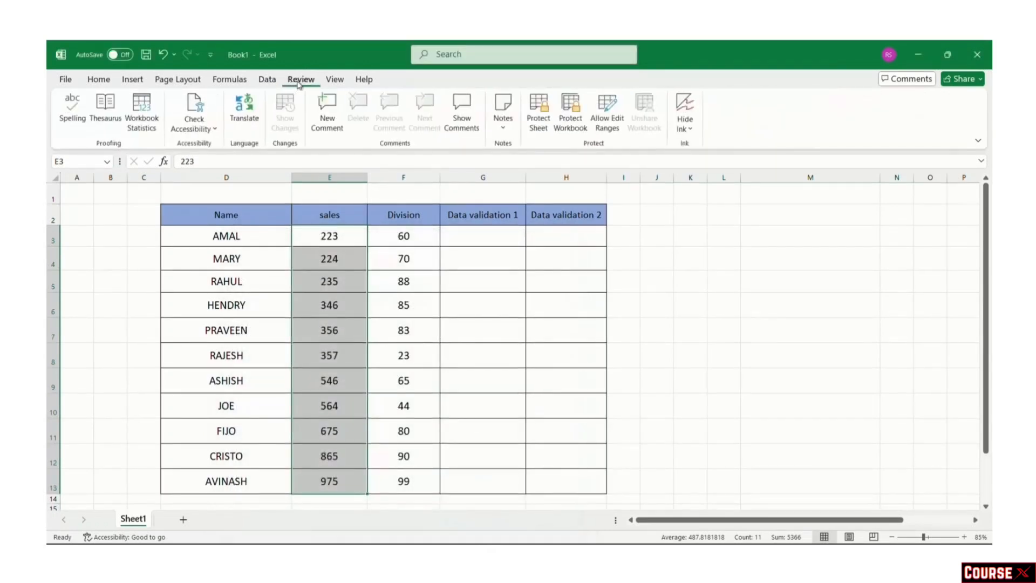
Step: Protect the sheet with a password, adjusting the delete-columns and insert-rows permissions
left_click(538, 114)
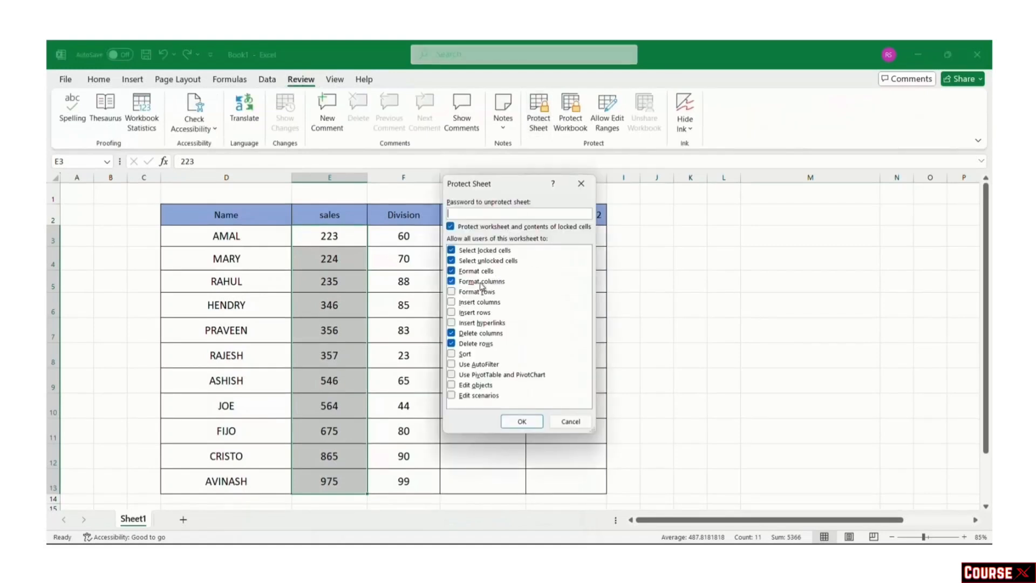
left_click(472, 335)
left_click(471, 335)
left_click(475, 315)
left_click(479, 212)
type("1")
left_click(522, 422)
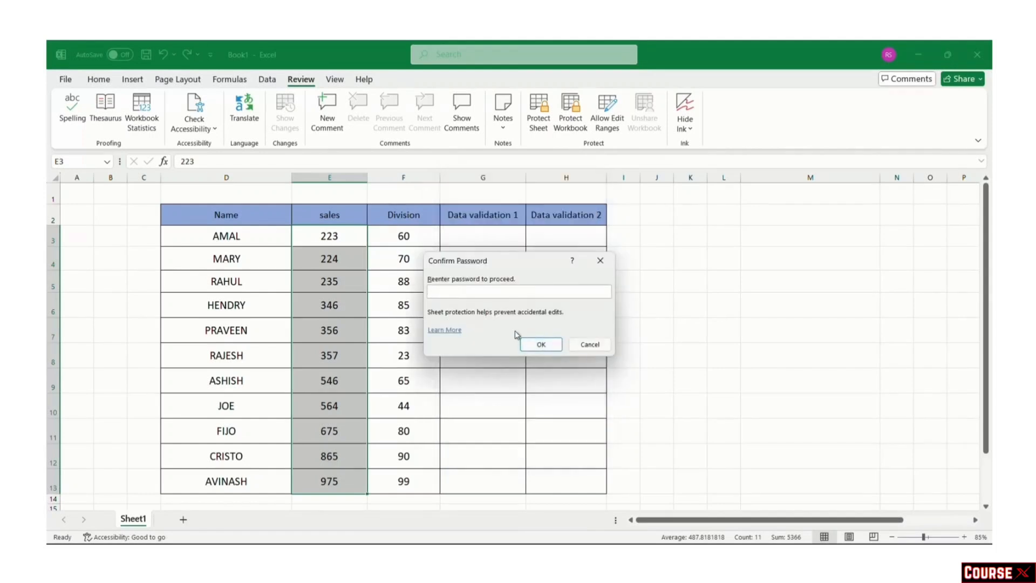
type("1234")
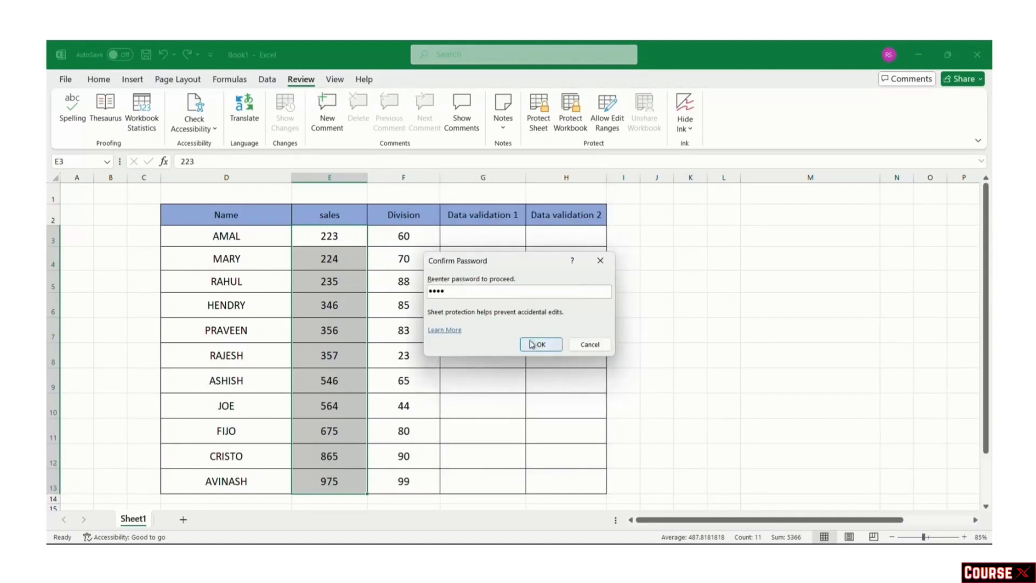
left_click(540, 345)
left_click(481, 338)
Step: Attempt to delete column E and dismiss the protected-sheet warning
left_click(341, 178)
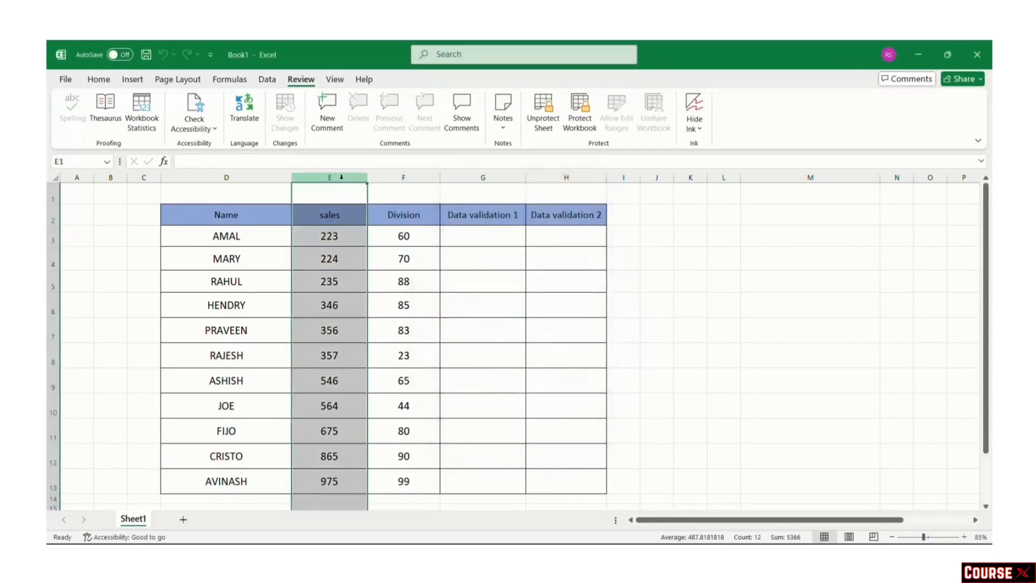
right_click(342, 179)
left_click(390, 320)
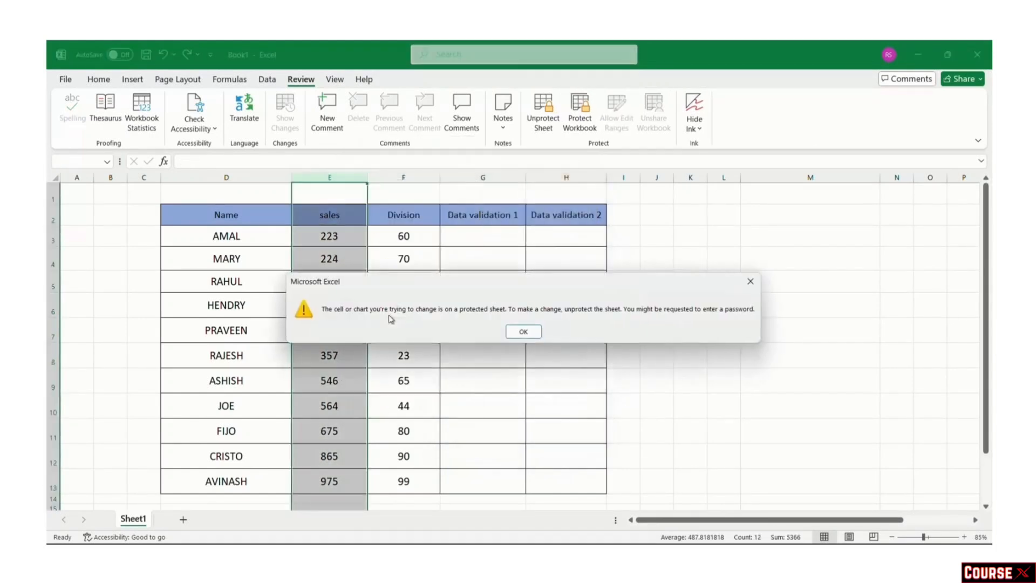
left_click(526, 333)
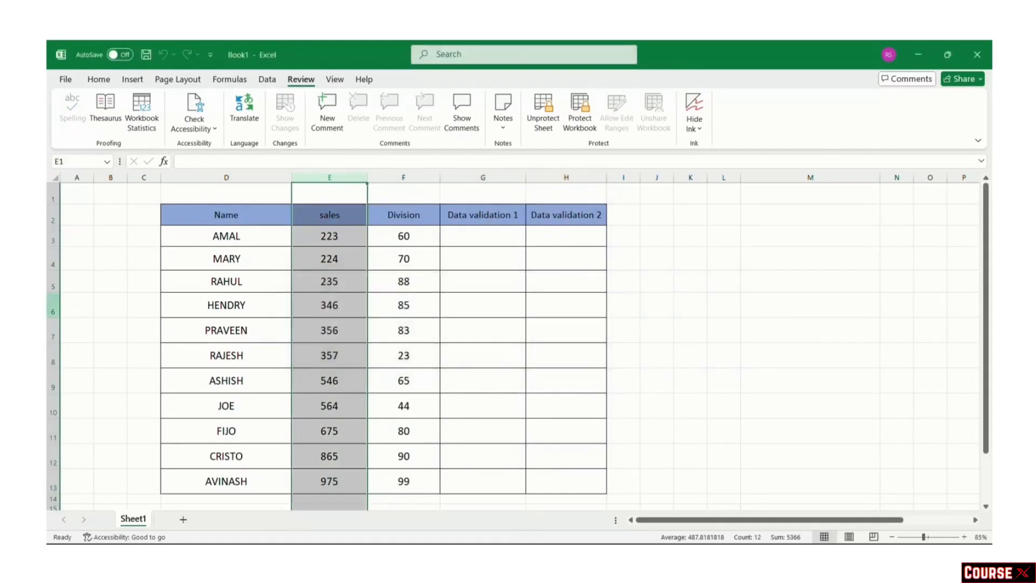
Step: After deleting row 6 is refused, unprotect the sheet with its password
left_click(52, 305)
right_click(96, 305)
left_click(123, 201)
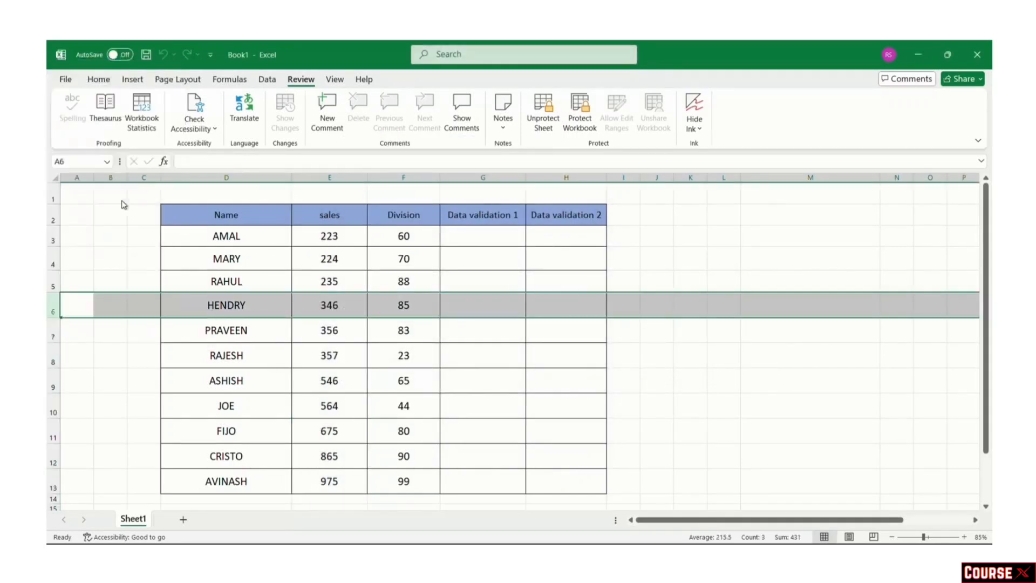
left_click(523, 331)
left_click(542, 115)
type("1234")
left_click(528, 320)
left_click(486, 355)
Step: Delete row 6, the HENDRY row, from the sales table
left_click(53, 304)
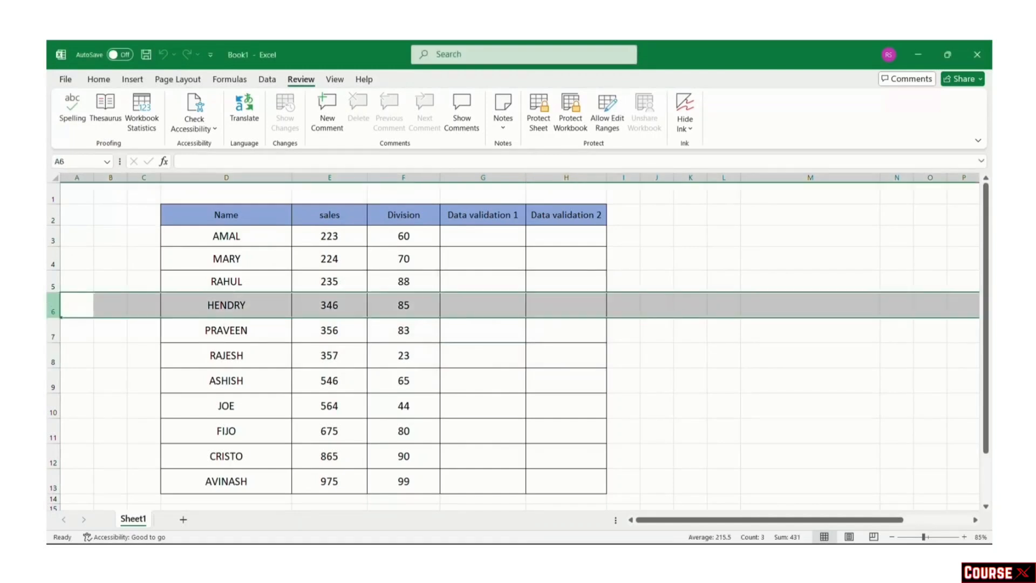
right_click(53, 305)
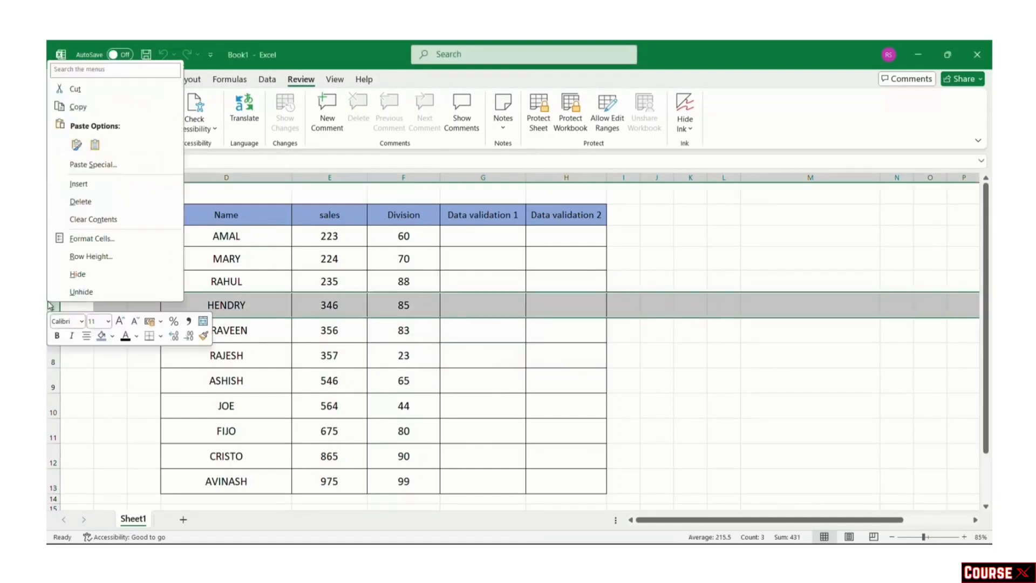
left_click(93, 202)
left_click(661, 426)
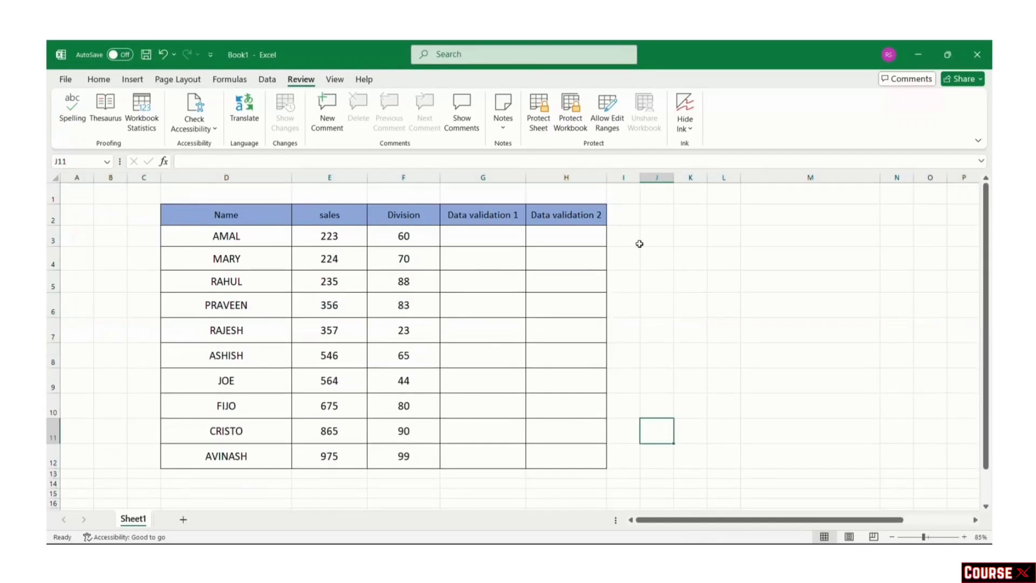
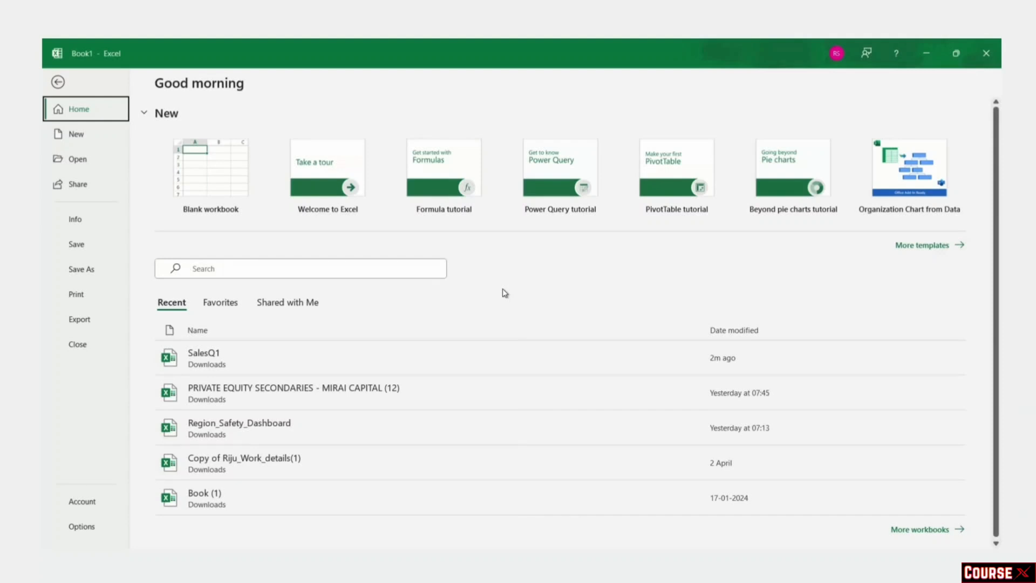
Step: Open the SalesQ1 workbook from the Recent list on the Excel start screen
left_click(251, 364)
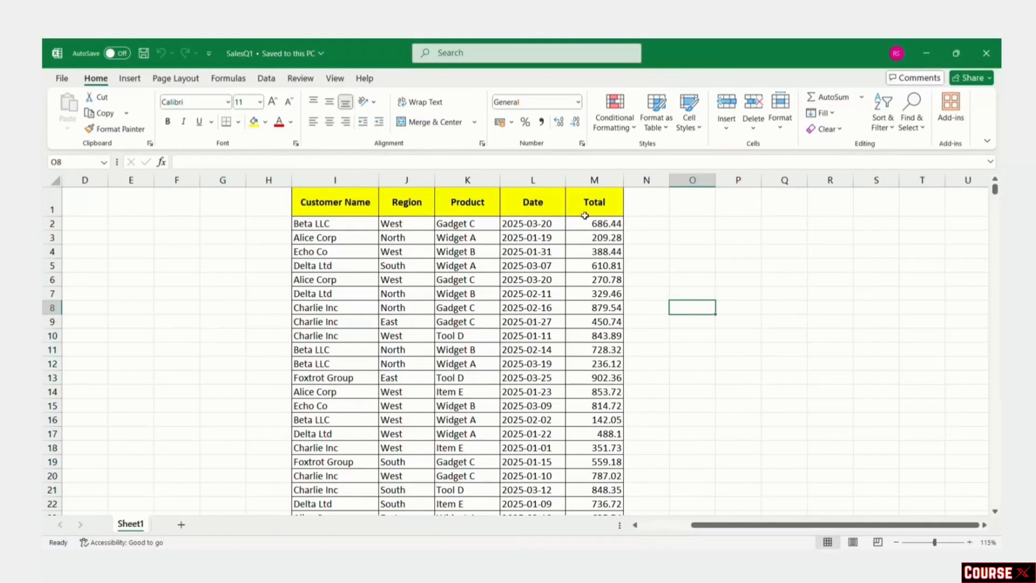
Step: Scroll down through the sales rows and back up toward the header
scroll(524, 364, "down", 2)
scroll(524, 364, "down", 20)
scroll(521, 366, "down", 14)
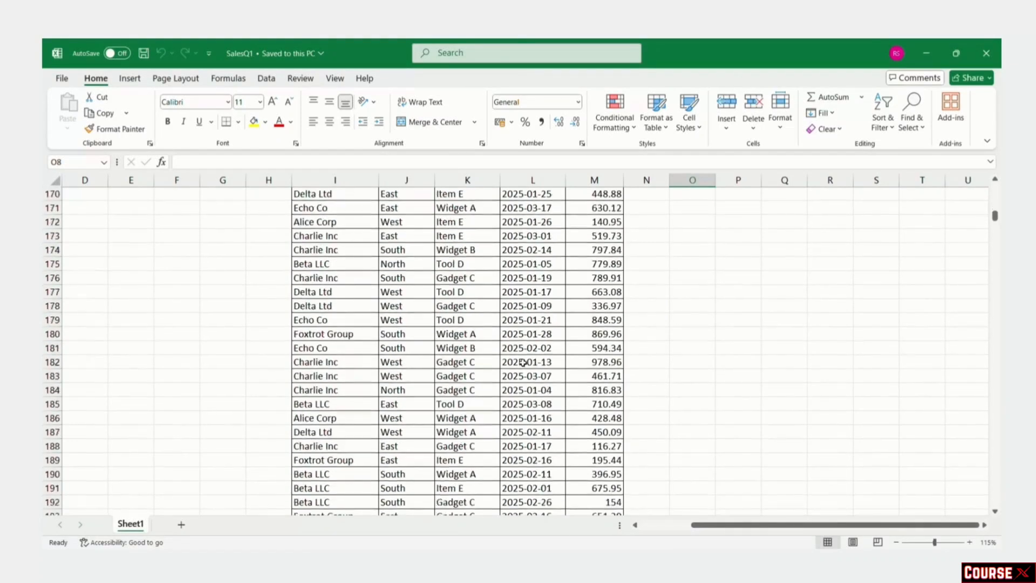
scroll(524, 362, "up", 20)
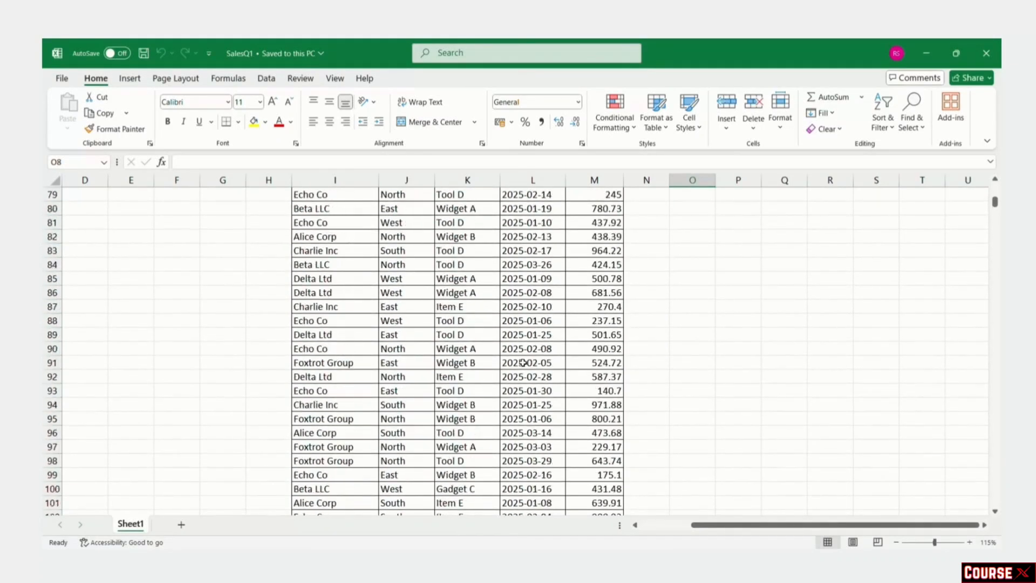
scroll(523, 362, "up", 20)
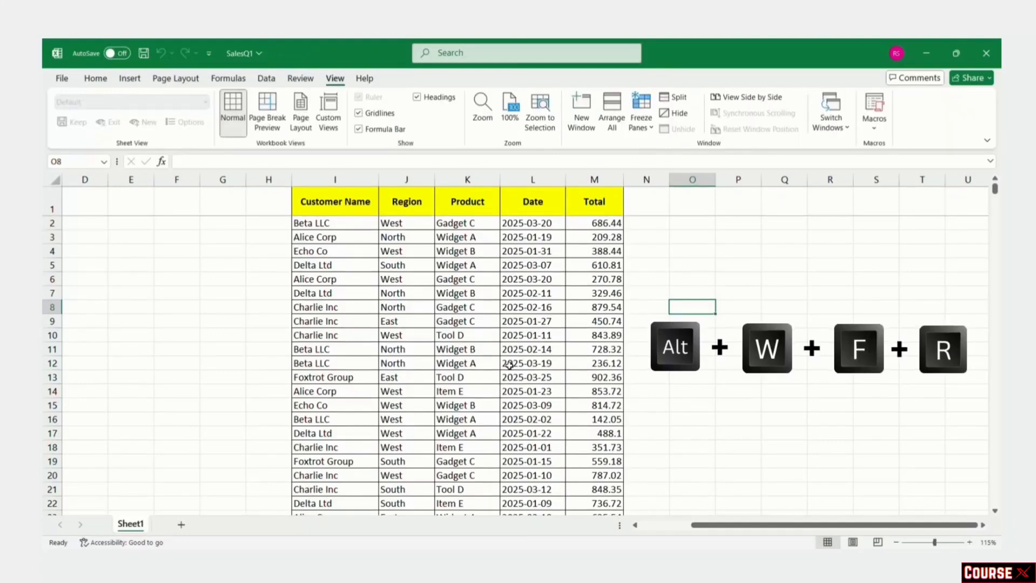
scroll(509, 366, "down", 10)
scroll(509, 366, "up", 10)
scroll(509, 366, "down", 20)
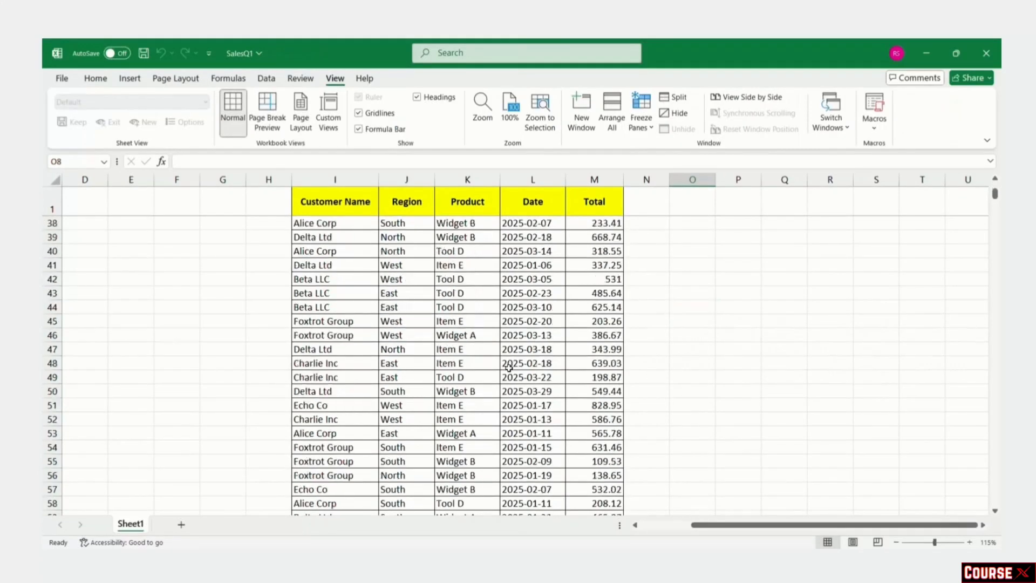
scroll(508, 366, "down", 20)
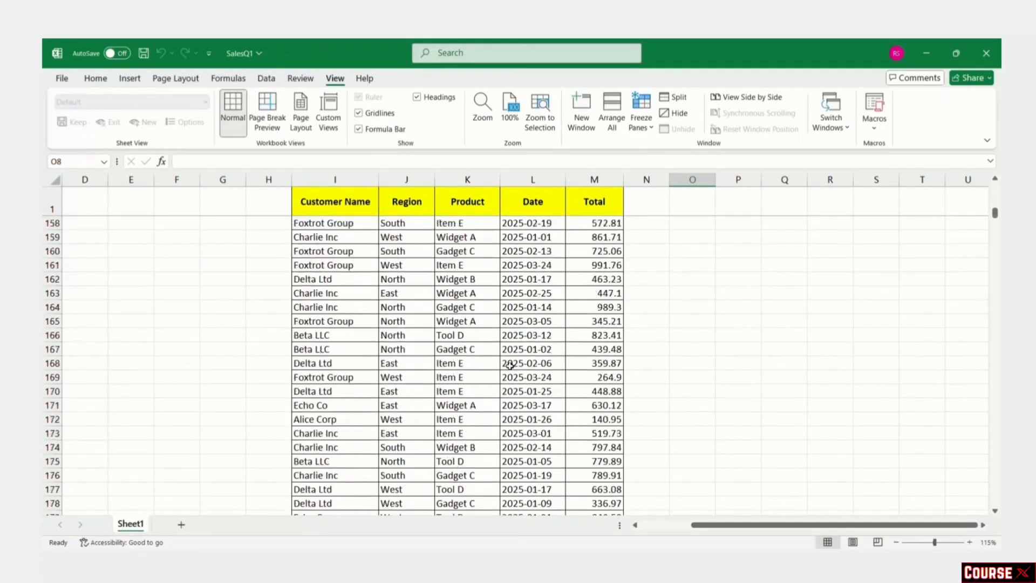
scroll(509, 365, "up", 15)
scroll(510, 366, "up", 20)
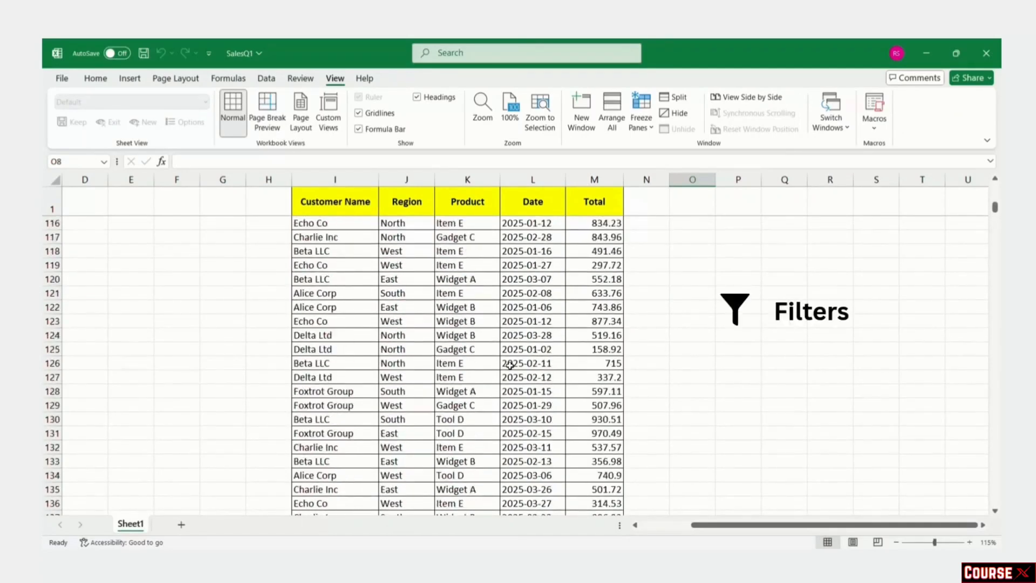
scroll(510, 365, "up", 15)
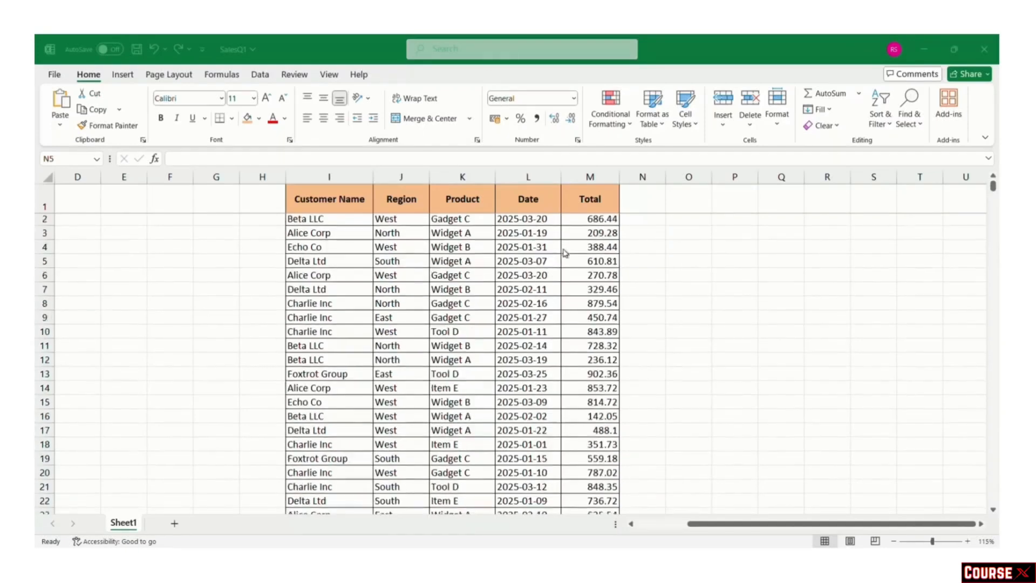
left_click(350, 200)
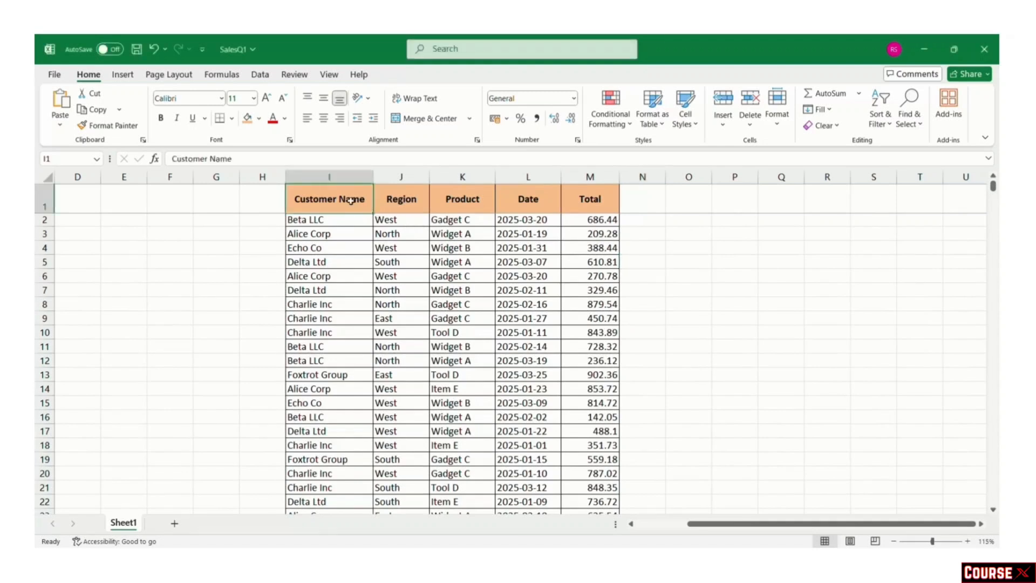
left_click_drag(350, 200, 588, 197)
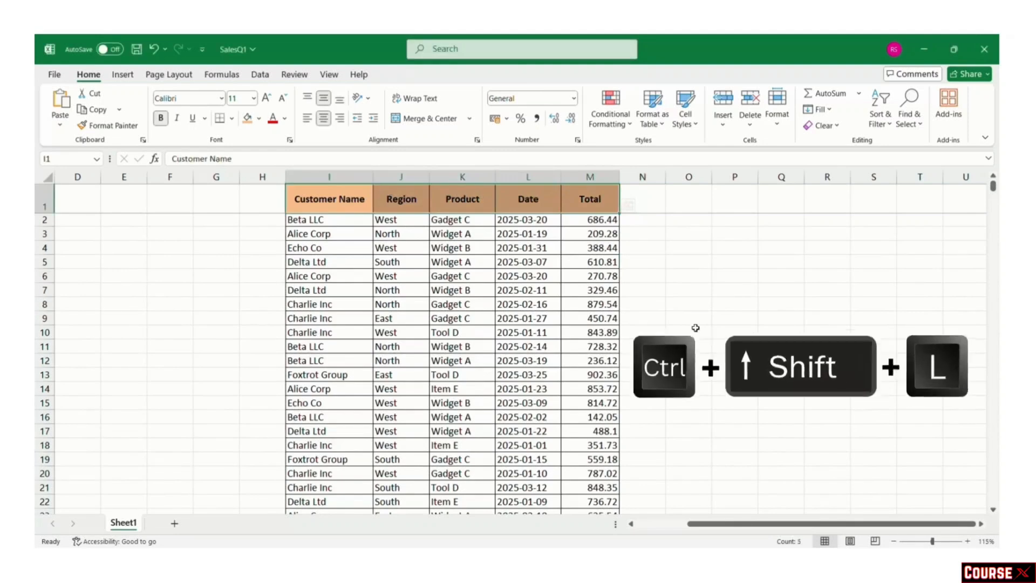
key("ctrl+shift+l")
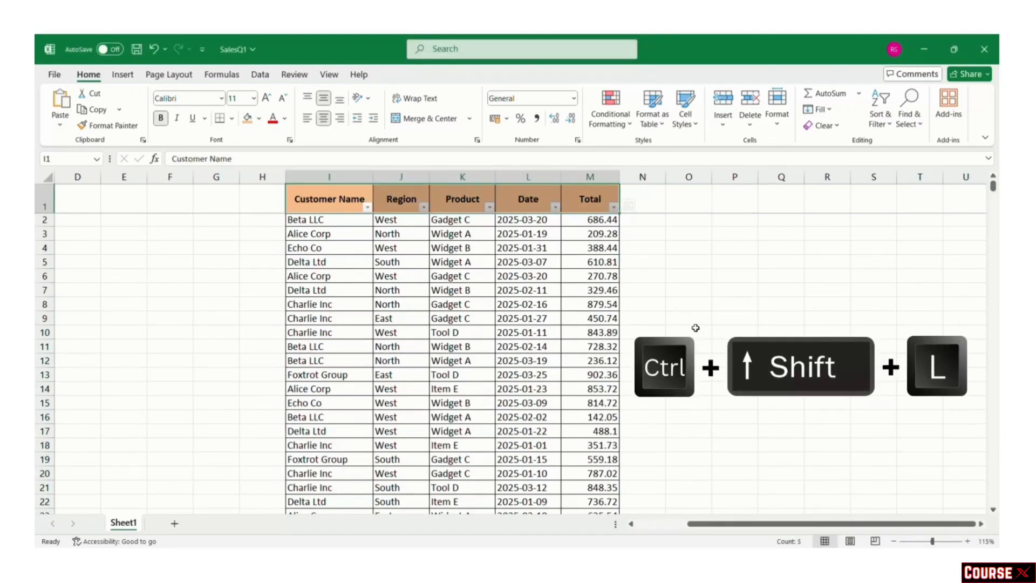
left_click(696, 328)
scroll(563, 323, "down", 3)
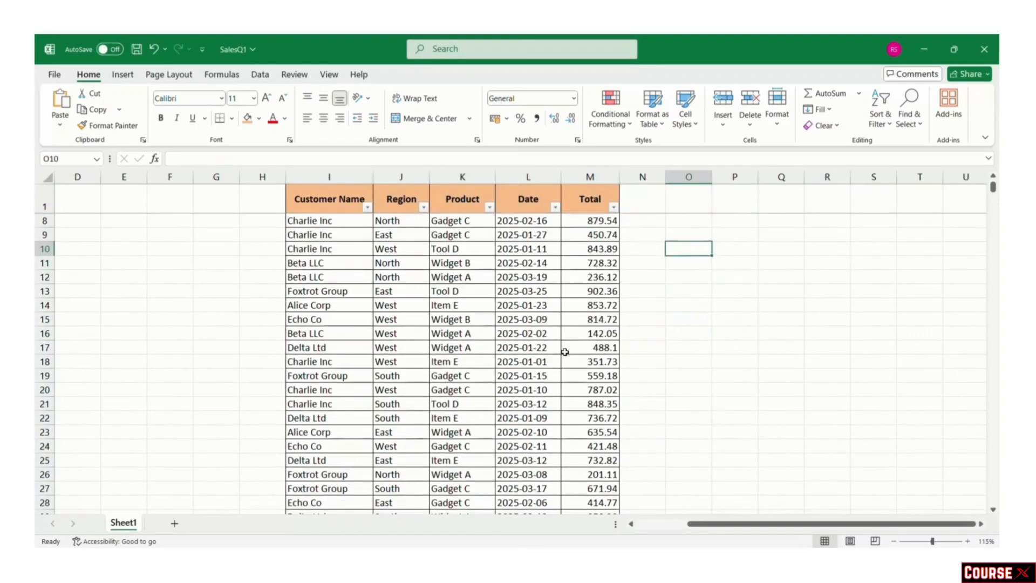
scroll(565, 352, "up", 3)
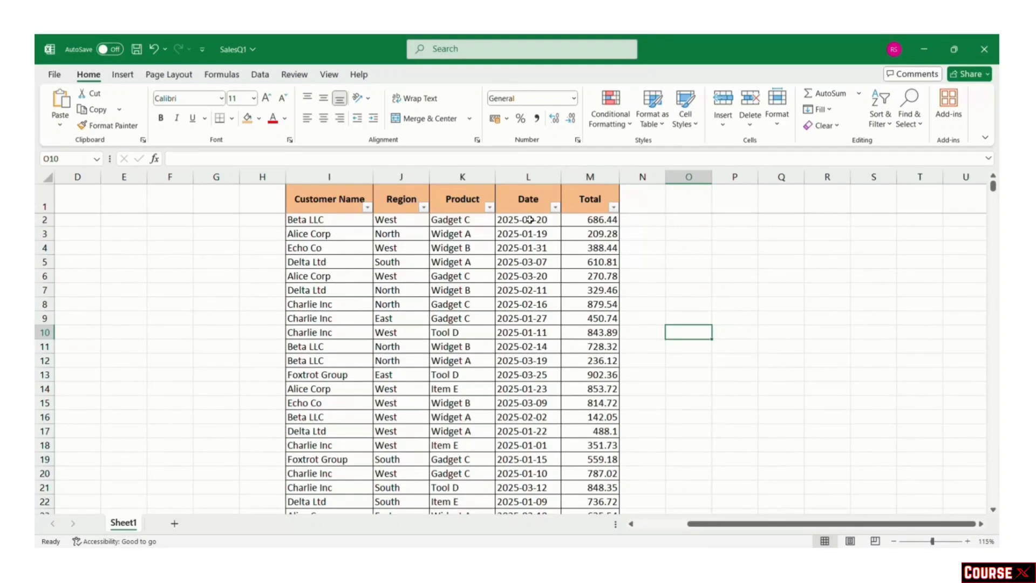
left_click(423, 207)
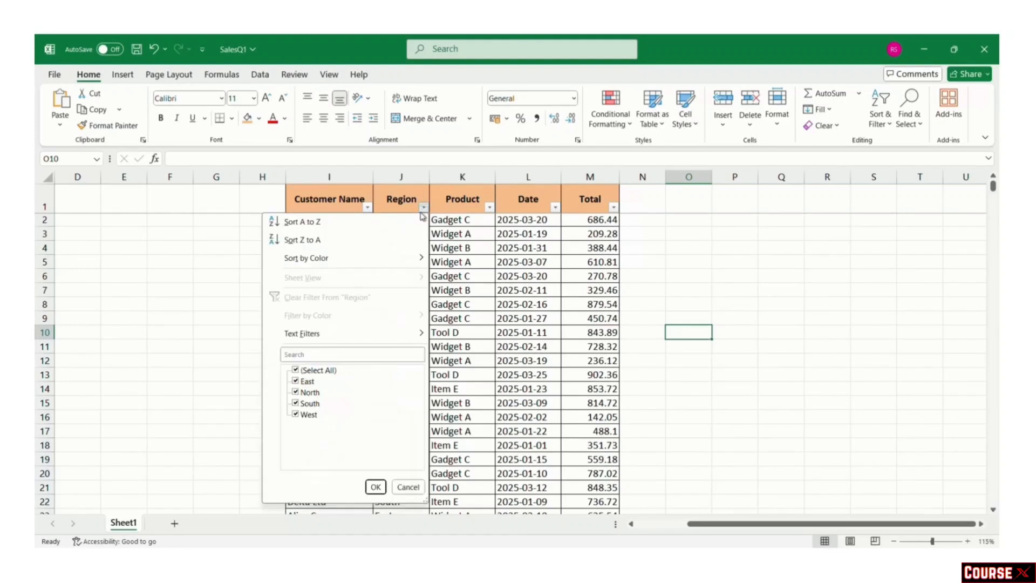
left_click(318, 370)
left_click(310, 392)
left_click(375, 487)
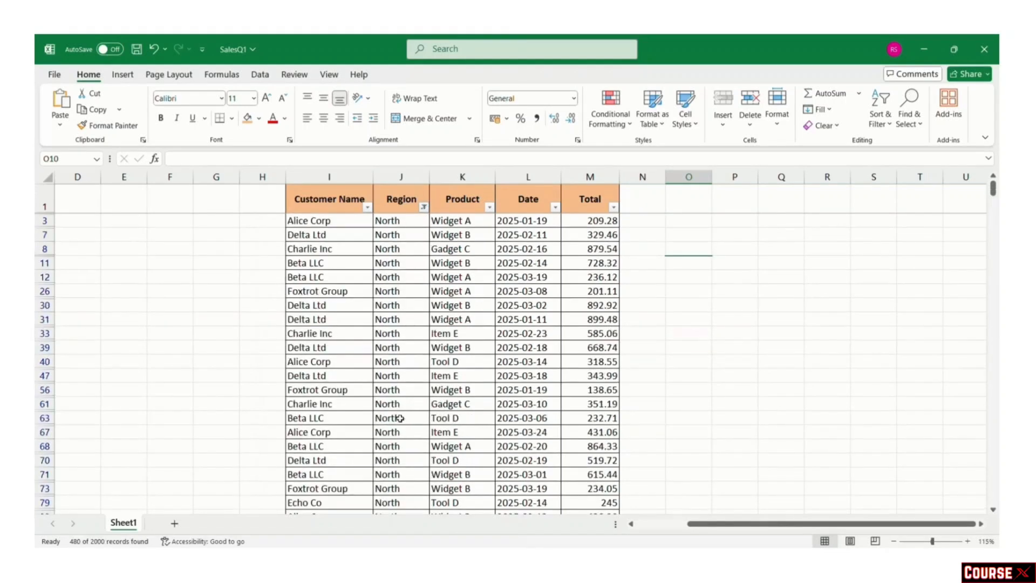
left_click(635, 313)
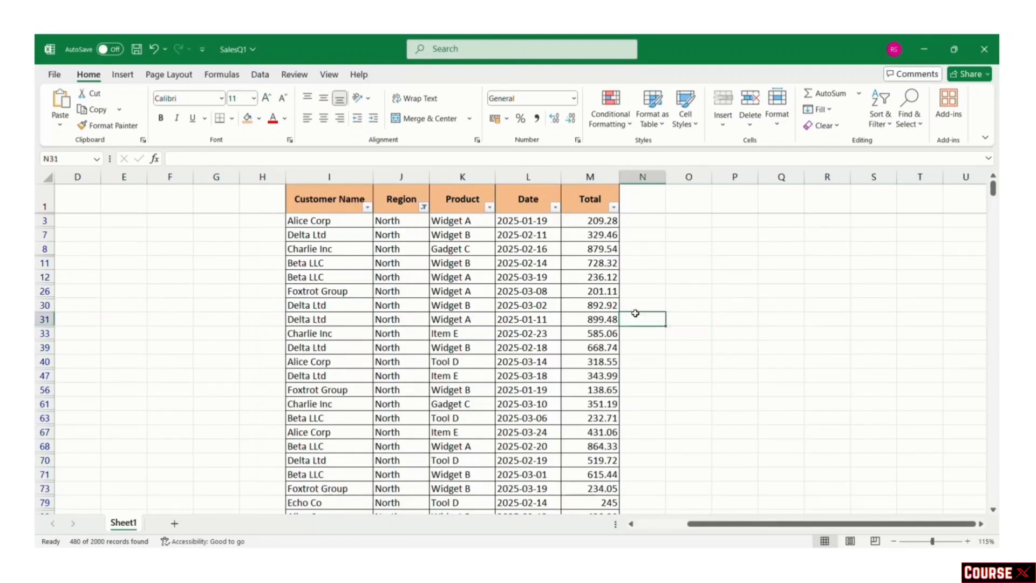
left_click_drag(344, 210, 583, 204)
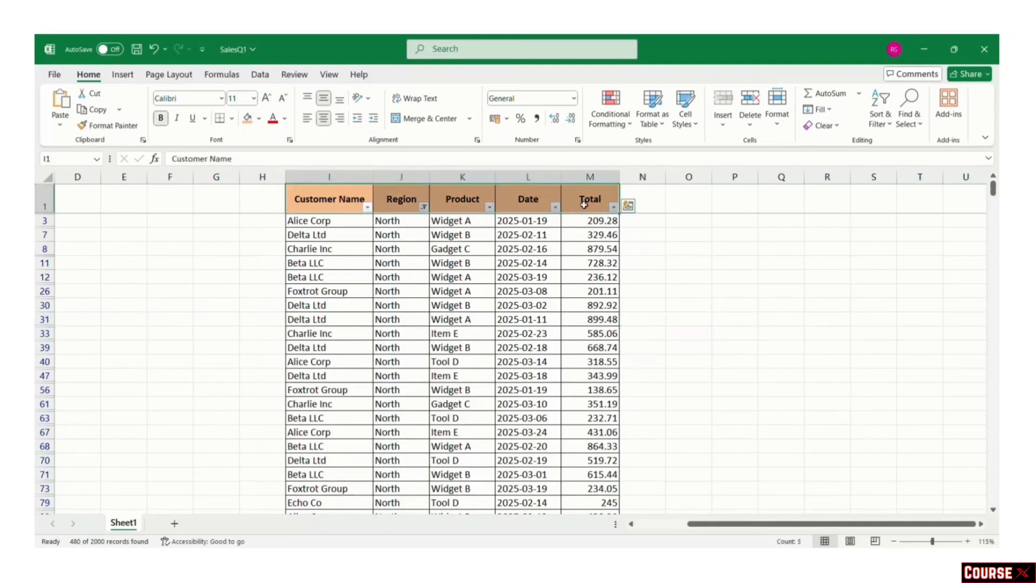
key("ctrl+shift+l")
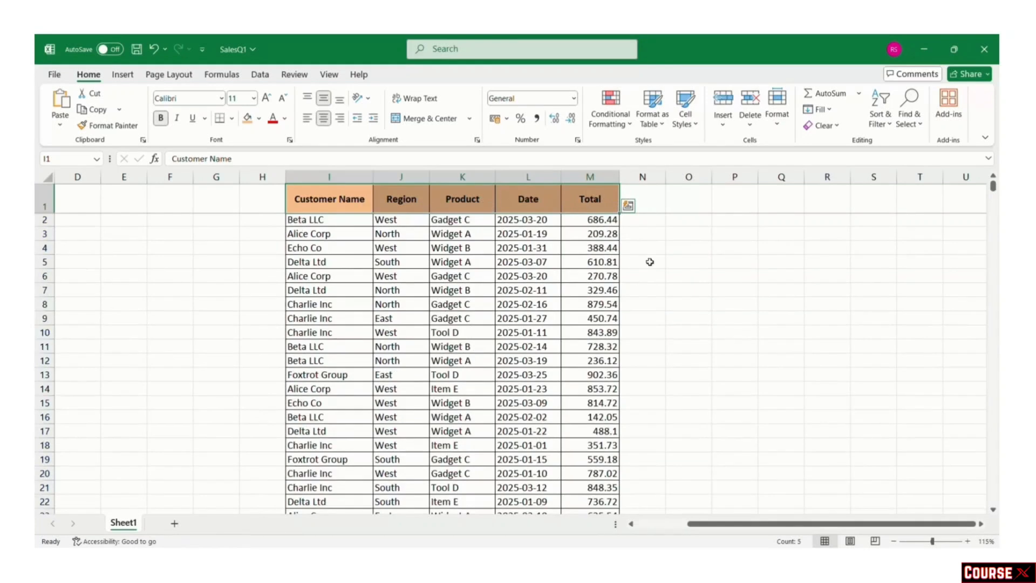
left_click(654, 277)
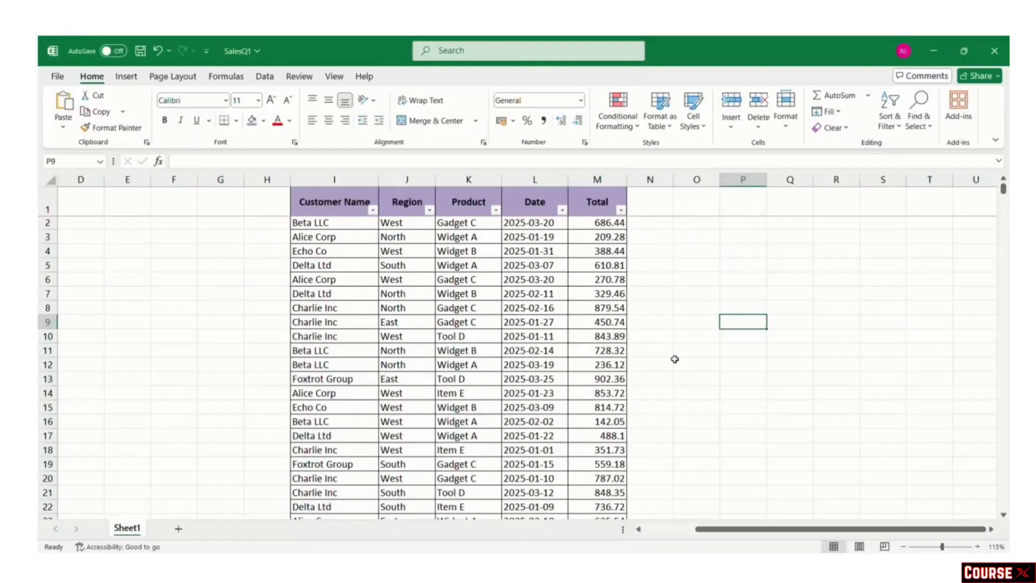
Step: Filter the sales table to the East region and the Gadget C product only
left_click(675, 362)
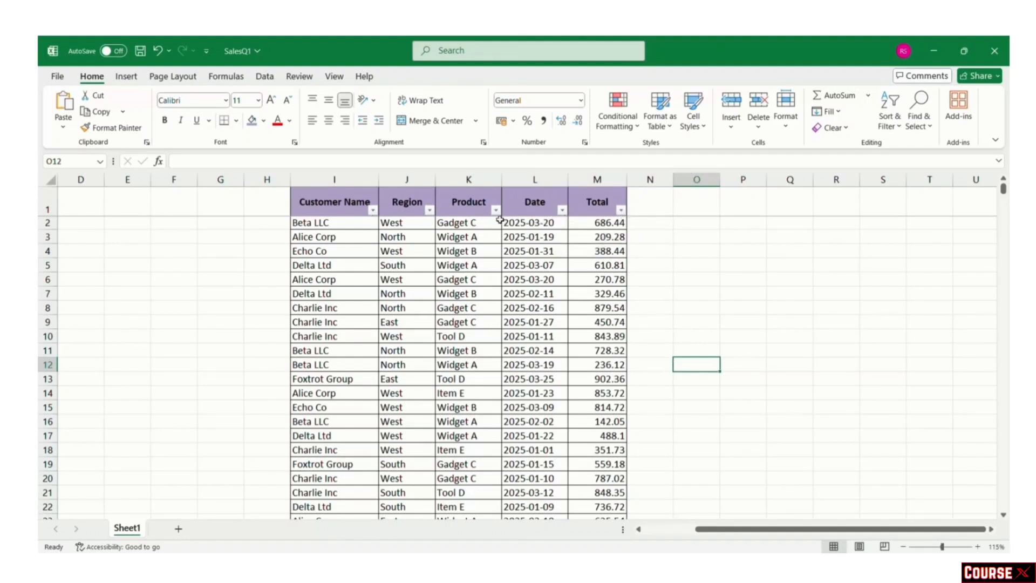
left_click(724, 313)
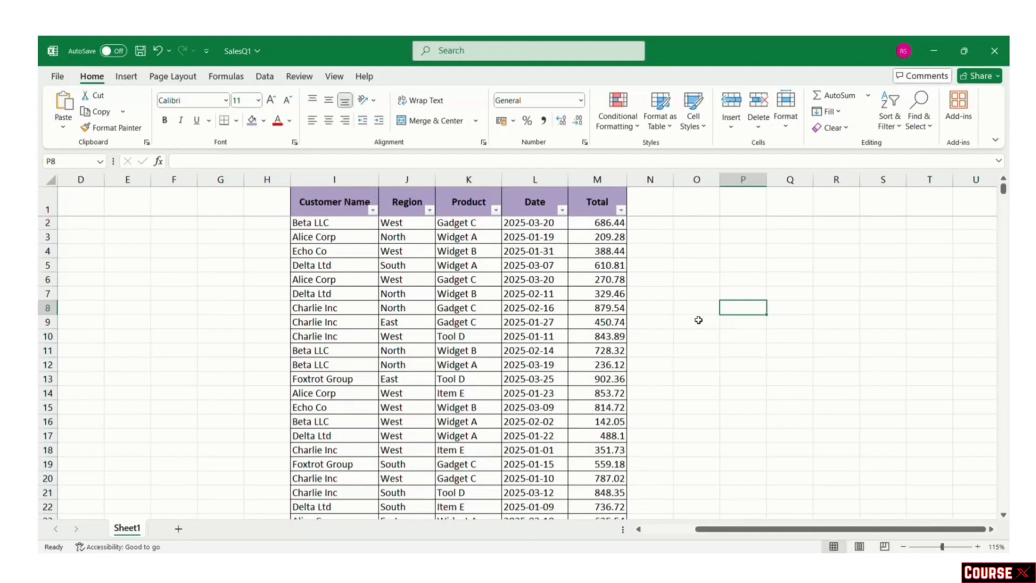
left_click(431, 209)
left_click(318, 374)
left_click(310, 385)
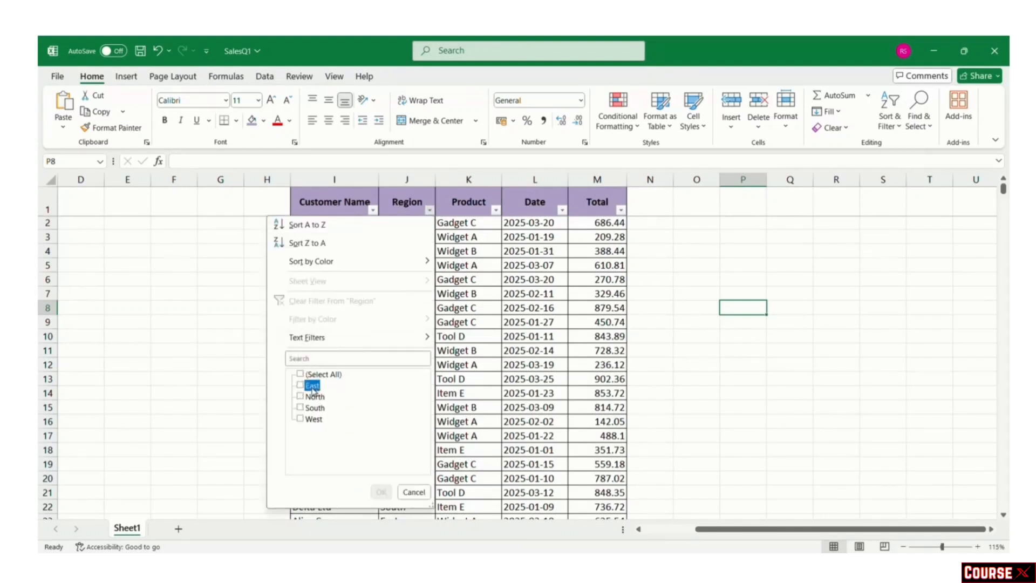
left_click(377, 491)
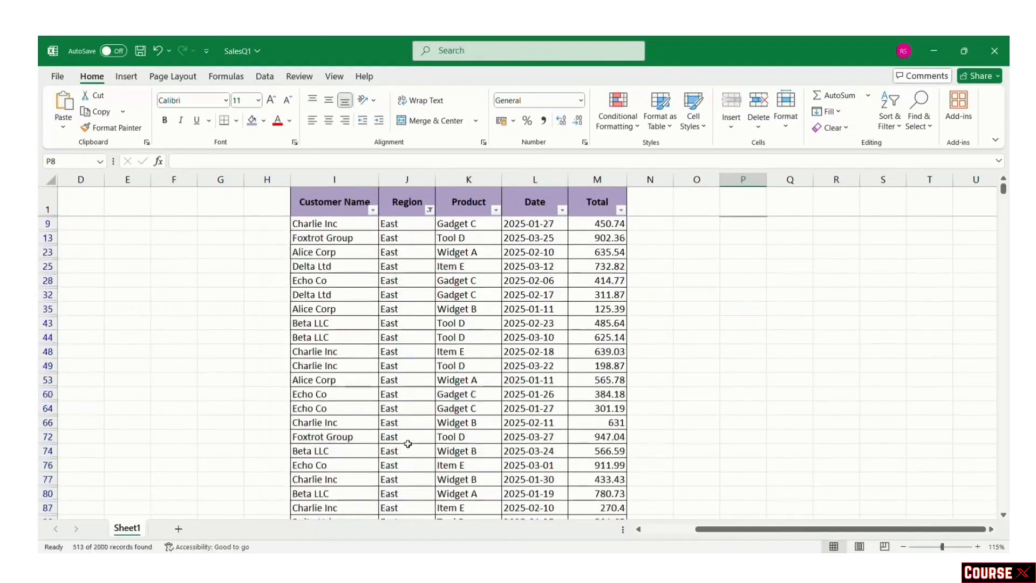
left_click(495, 209)
left_click(391, 374)
left_click(391, 385)
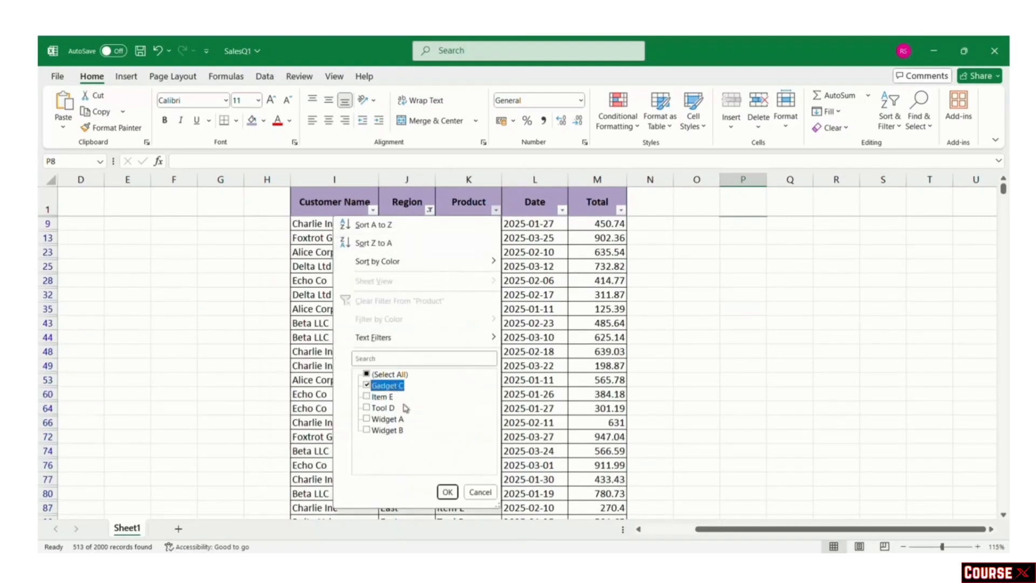
left_click(447, 491)
Step: Exclude 2025-01-01 from the Date filter and review the filtered rows and Region filter
left_click(562, 209)
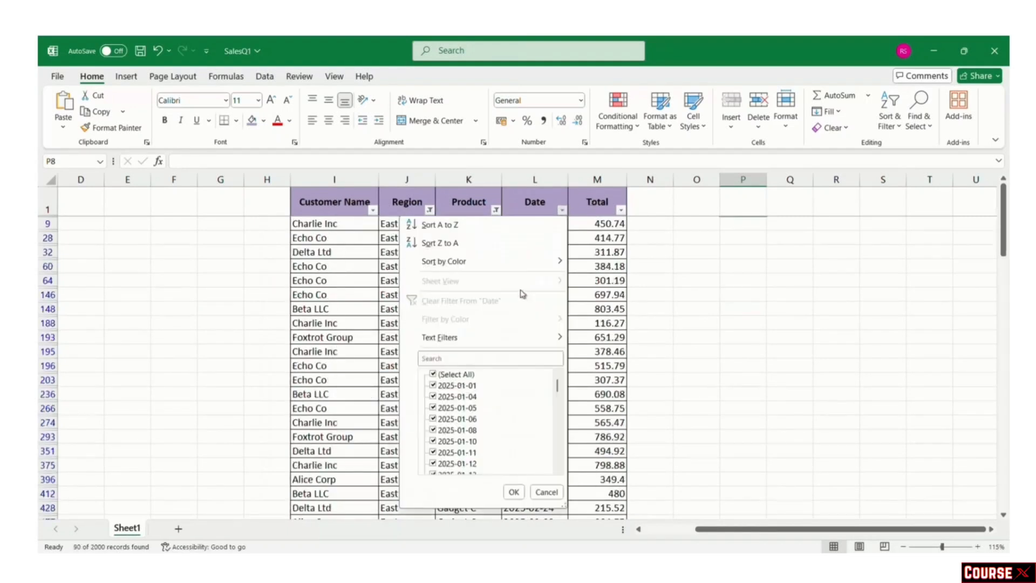
left_click(463, 385)
left_click(513, 492)
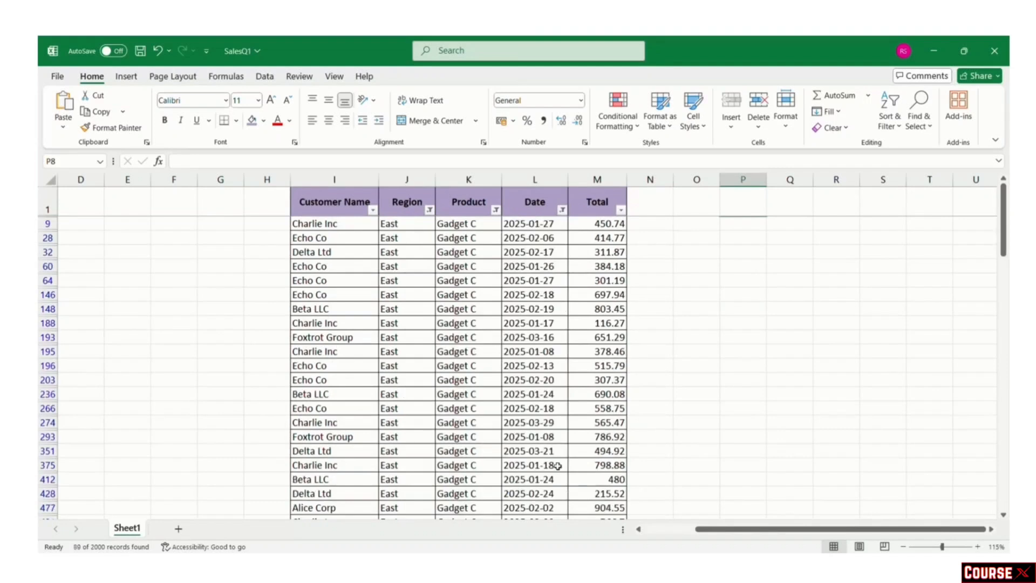
left_click(723, 354)
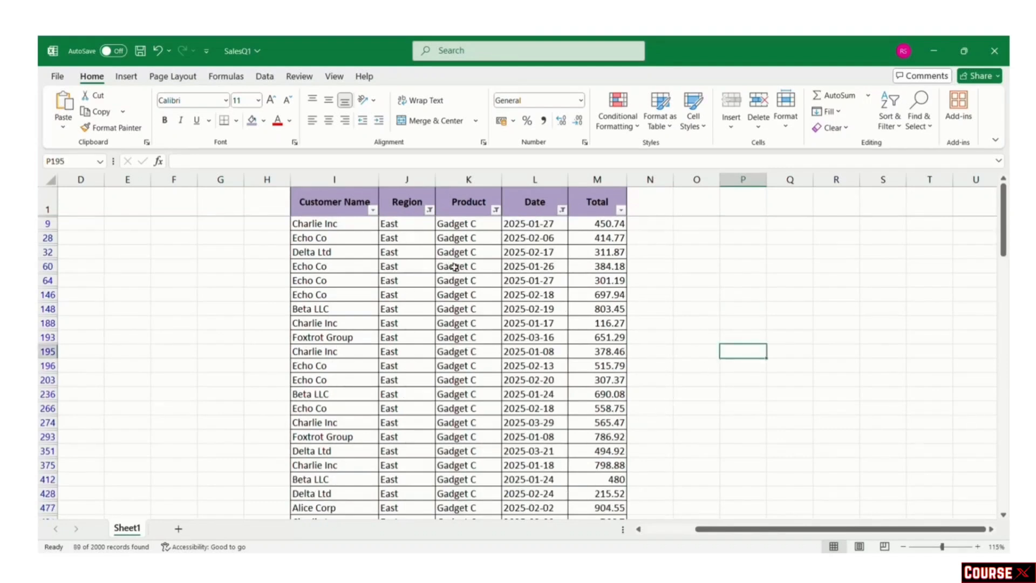
left_click(592, 334)
left_click(314, 201)
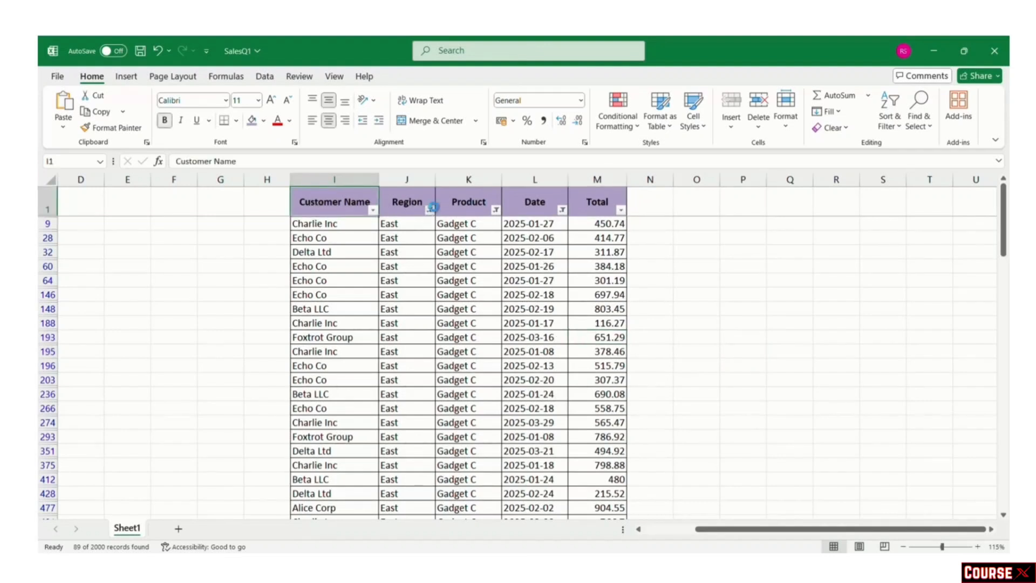
left_click(429, 209)
left_click(344, 201)
Step: Select the header row and toggle filters off with Ctrl+Shift+L, then back on
left_click_drag(343, 201, 601, 209)
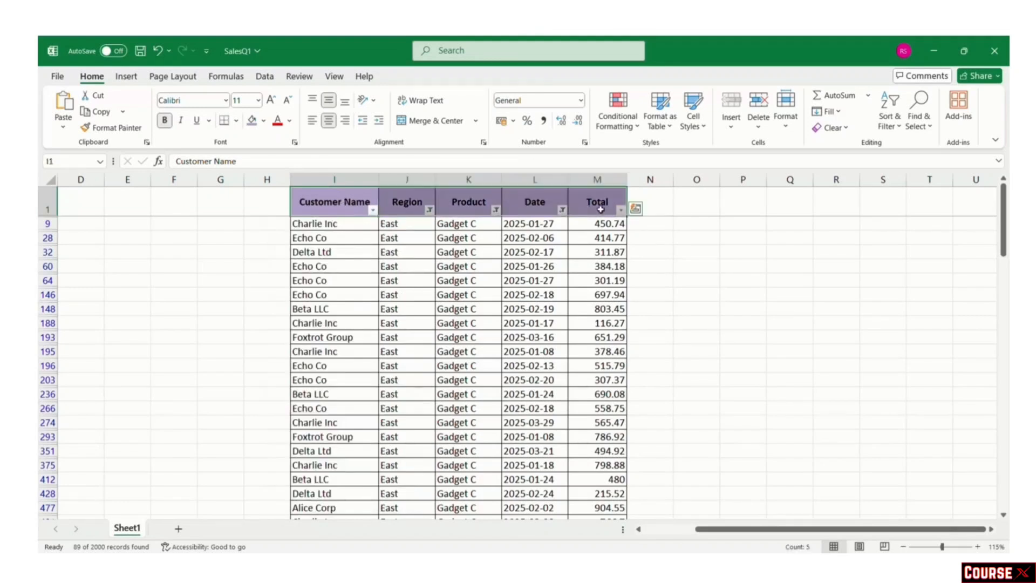
key("ctrl+shift+l")
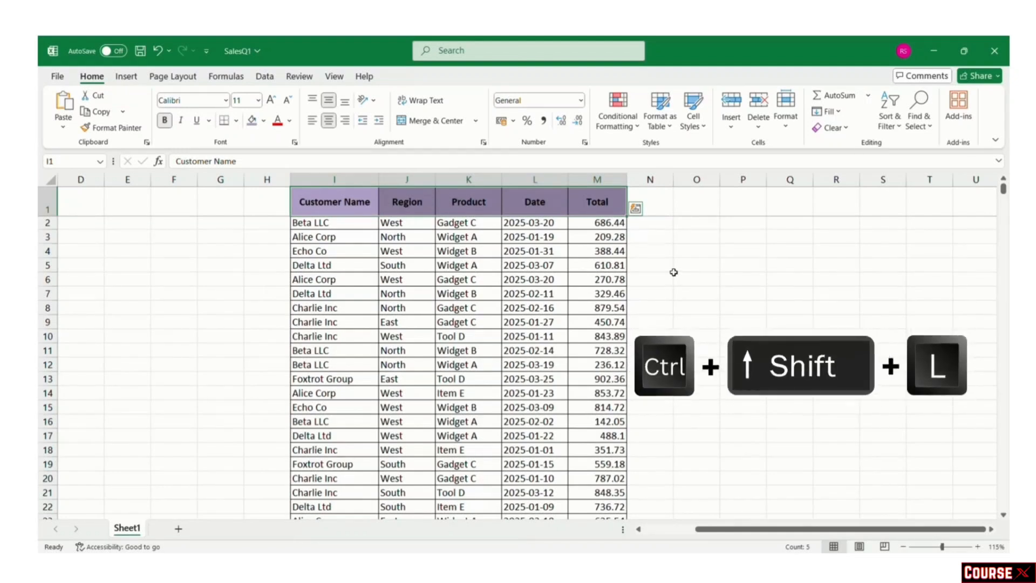
key("ctrl+shift+l")
Step: Clear the header selection and open then close the Region filter list unchanged
left_click(674, 273)
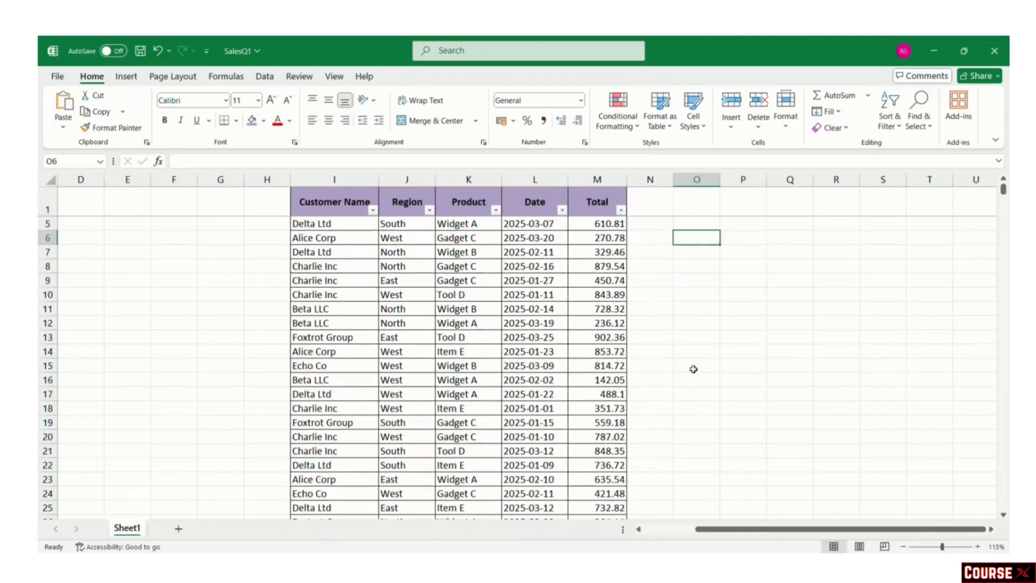
left_click(431, 209)
left_click(431, 209)
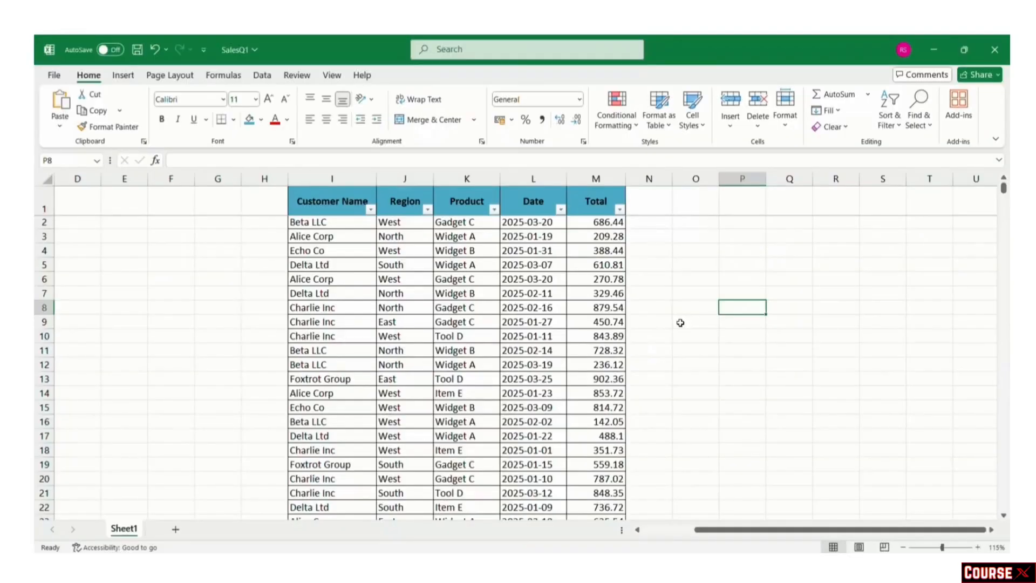
Step: Select empty cell O9 and scroll down through the sales rows and back up
left_click(681, 323)
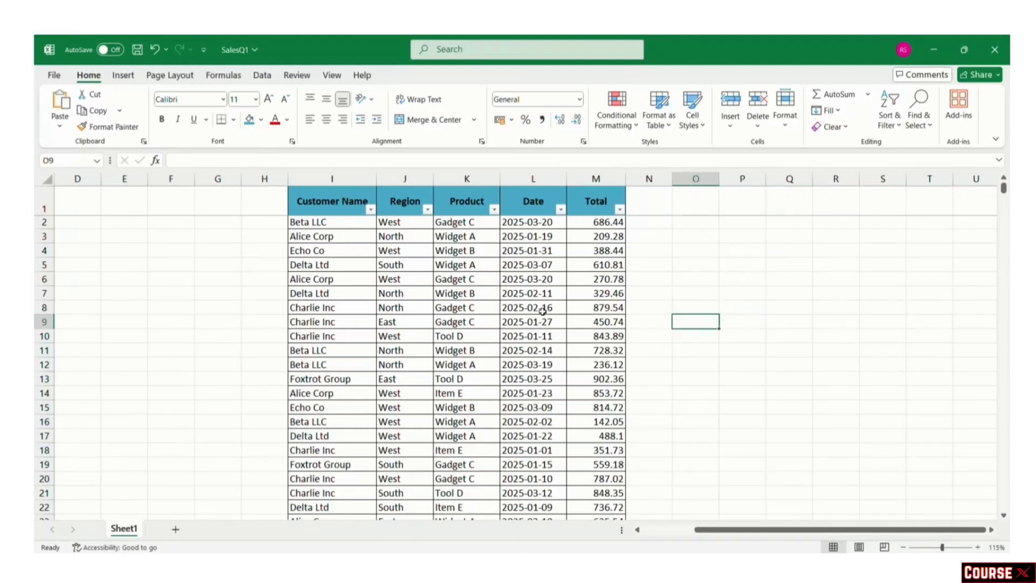
scroll(544, 306, "down", 2)
scroll(543, 310, "up", 2)
scroll(542, 315, "down", 4)
scroll(541, 312, "down", 20)
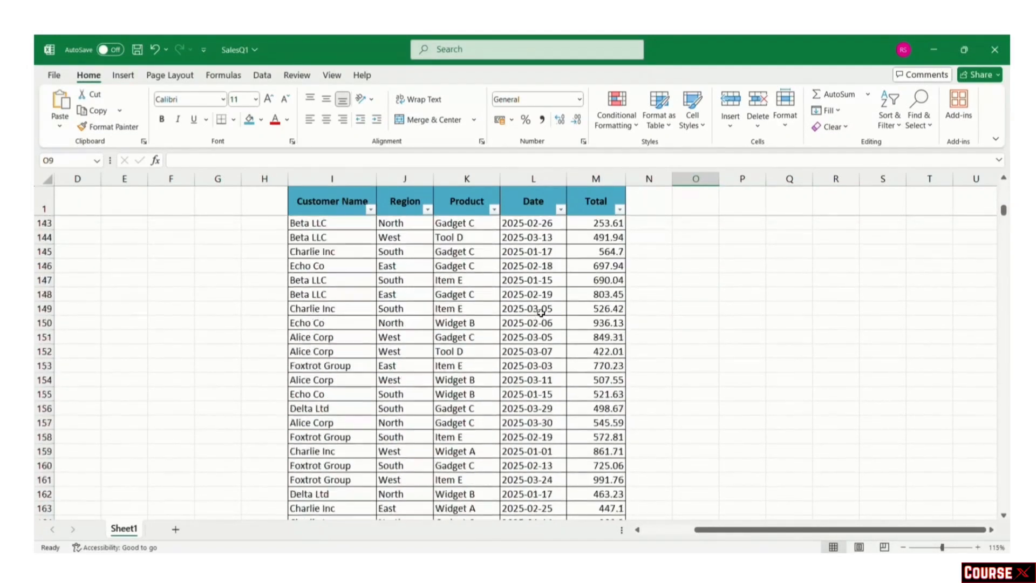
scroll(541, 312, "down", 20)
scroll(541, 310, "down", 20)
scroll(541, 310, "down", 4)
scroll(541, 310, "up", 20)
scroll(541, 309, "up", 20)
scroll(541, 308, "up", 20)
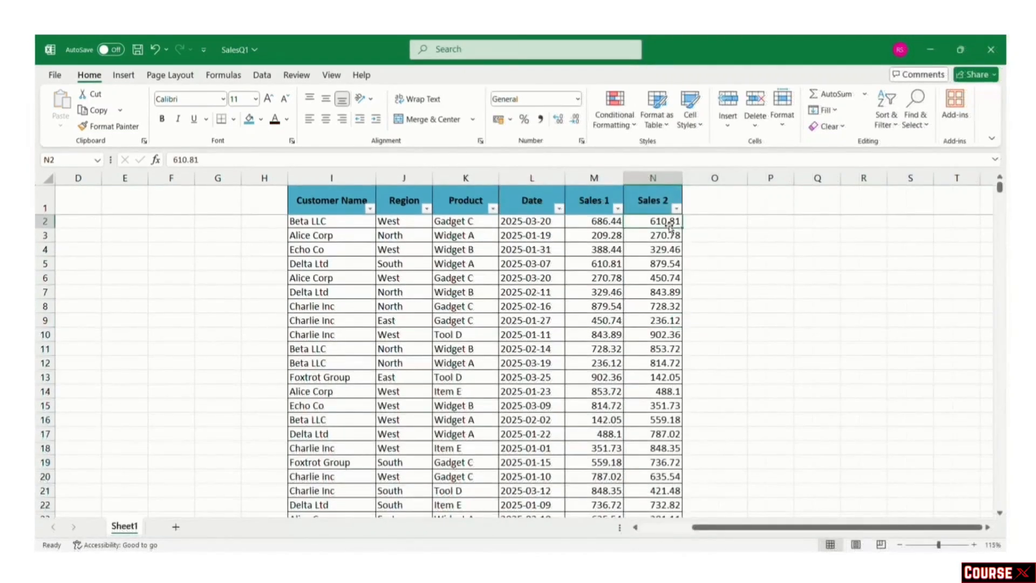
Step: Jump to the Sales 2 total at the bottom, back to its header, and down again
key("ctrl+Down")
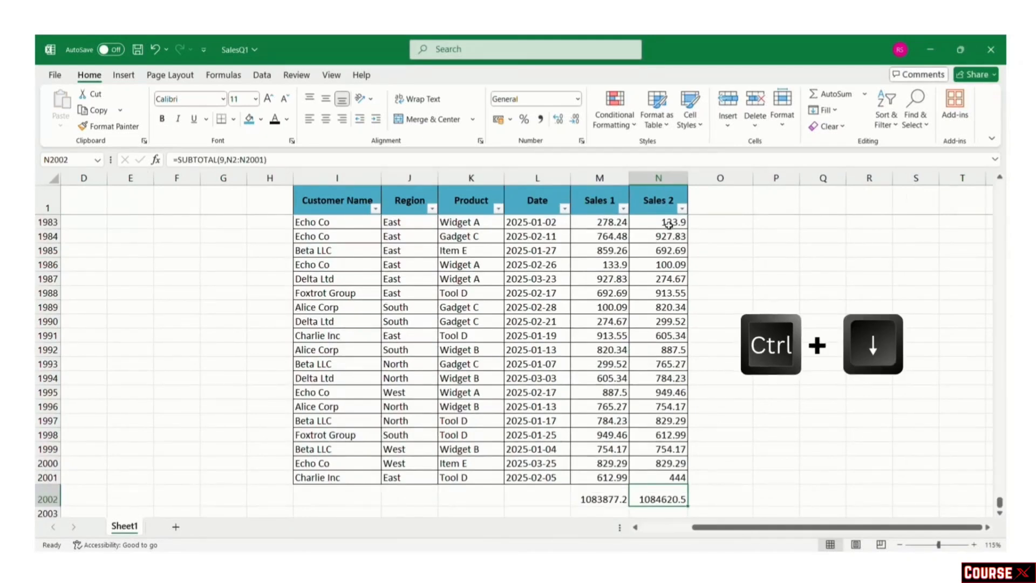
key("ctrl+Up")
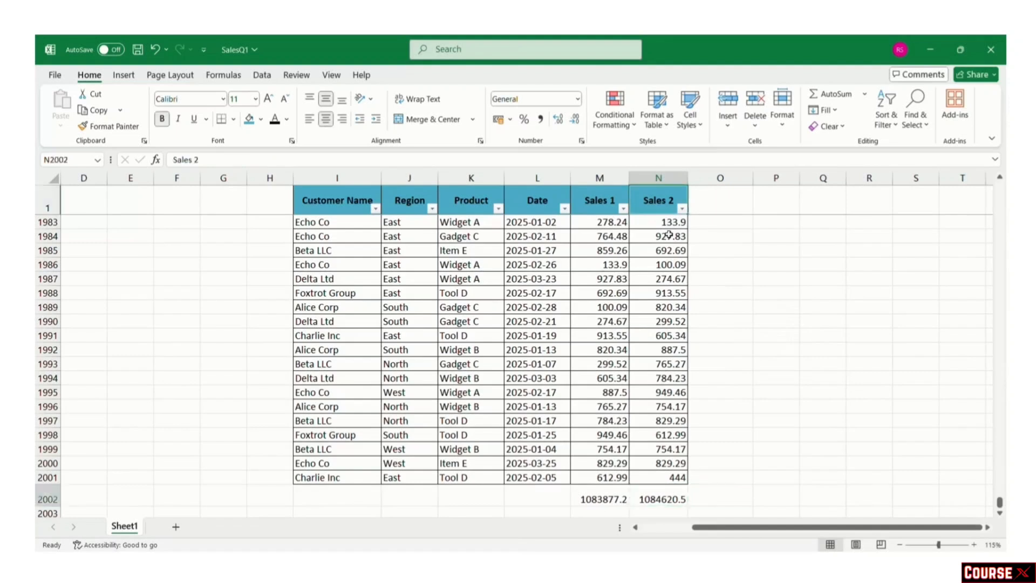
key("ctrl+Down")
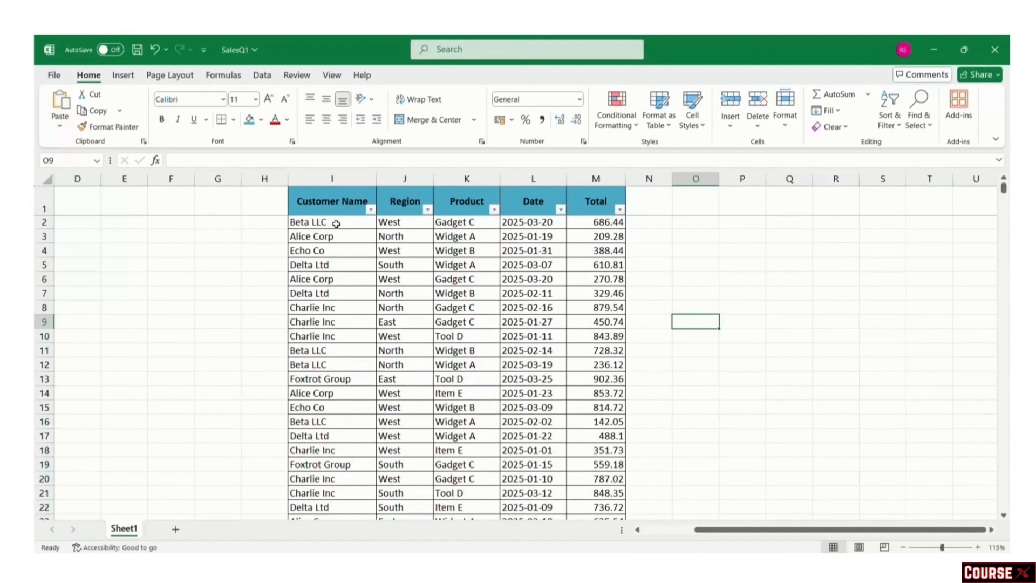
Step: Select the customer names from I2 down to I2001 and scroll to check the selection
left_click(336, 224)
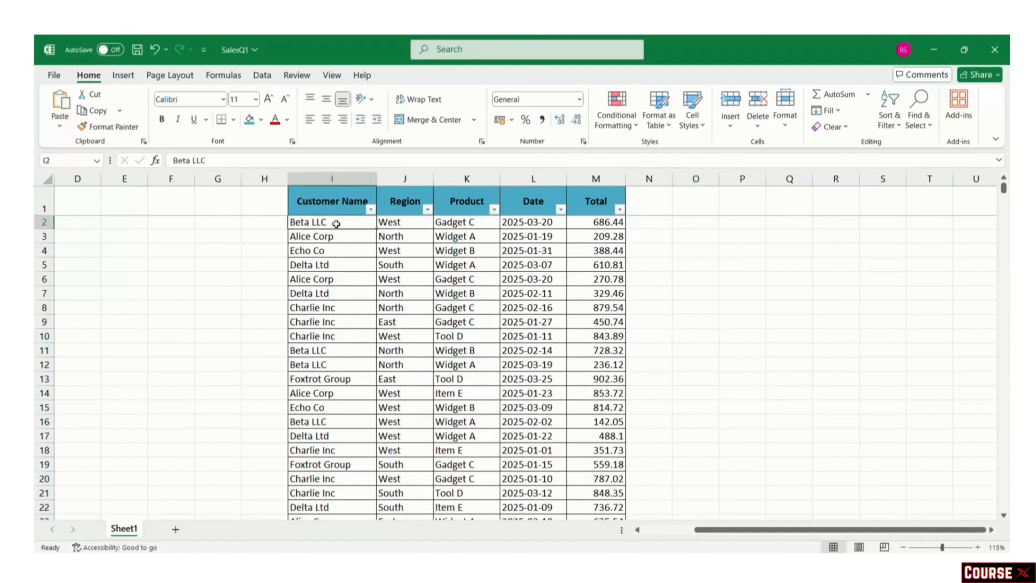
key("ctrl+shift+Down")
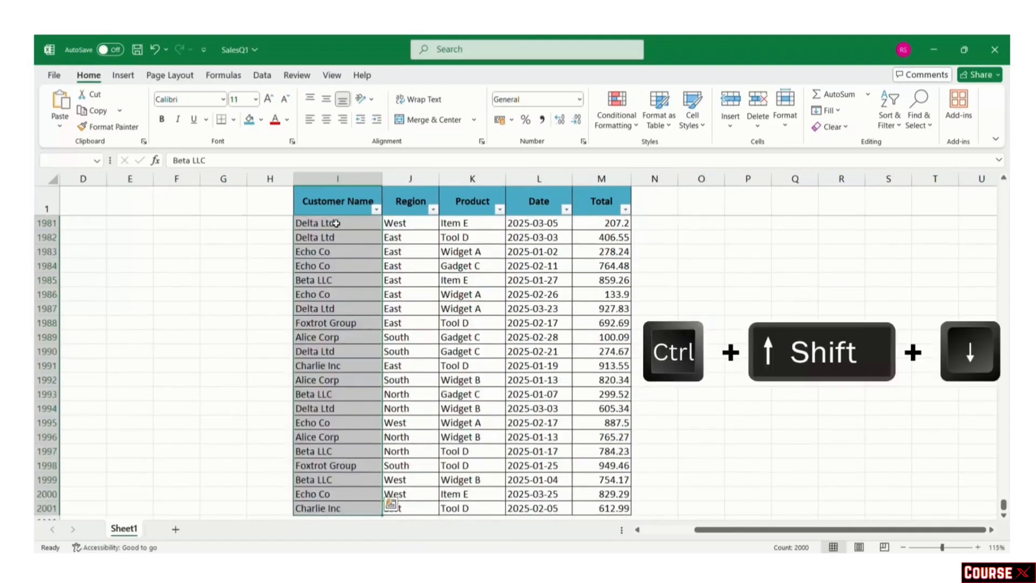
scroll(340, 407, "down", 2)
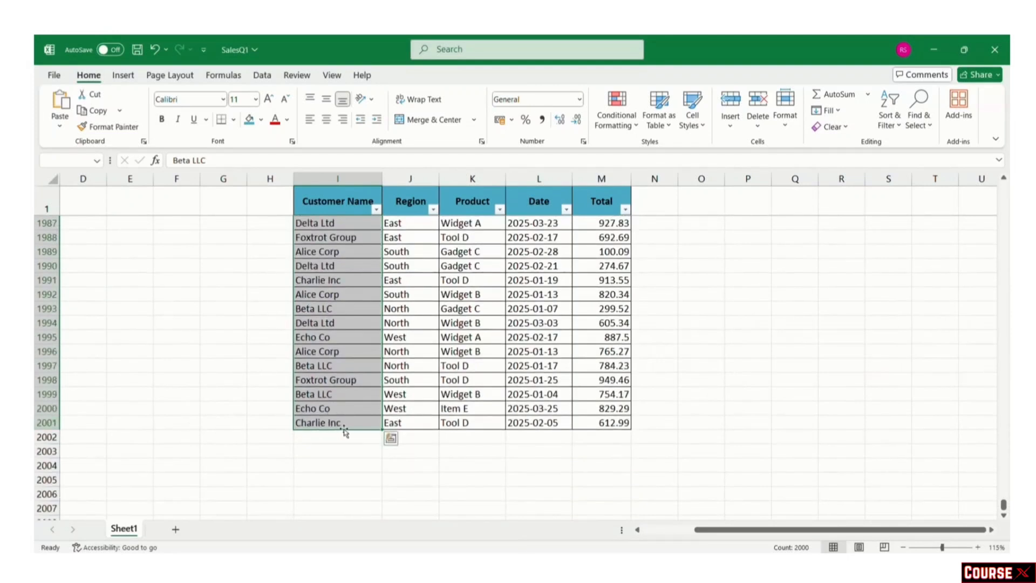
scroll(344, 430, "up", 1)
scroll(344, 430, "up", 2)
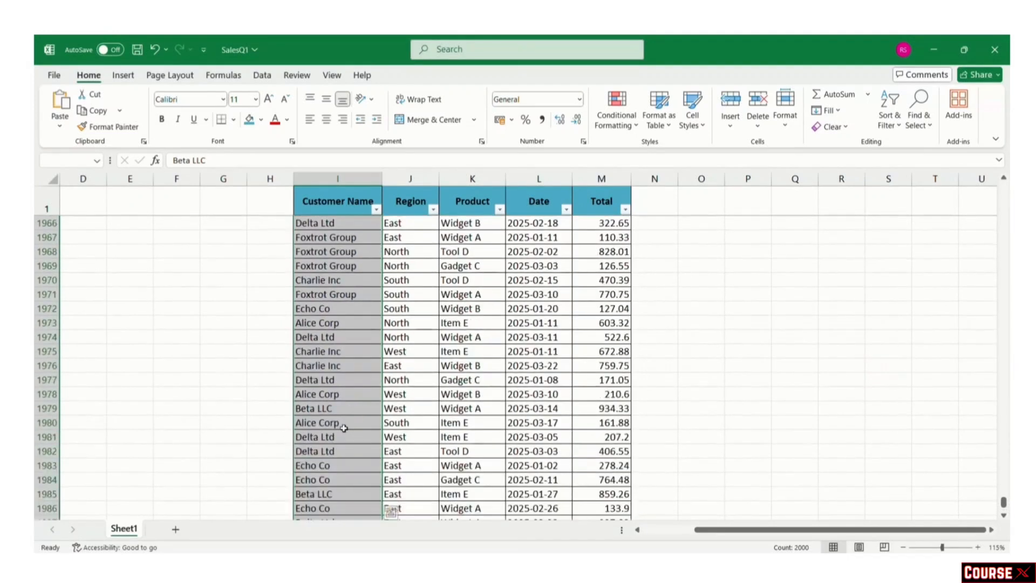
scroll(344, 430, "down", 3)
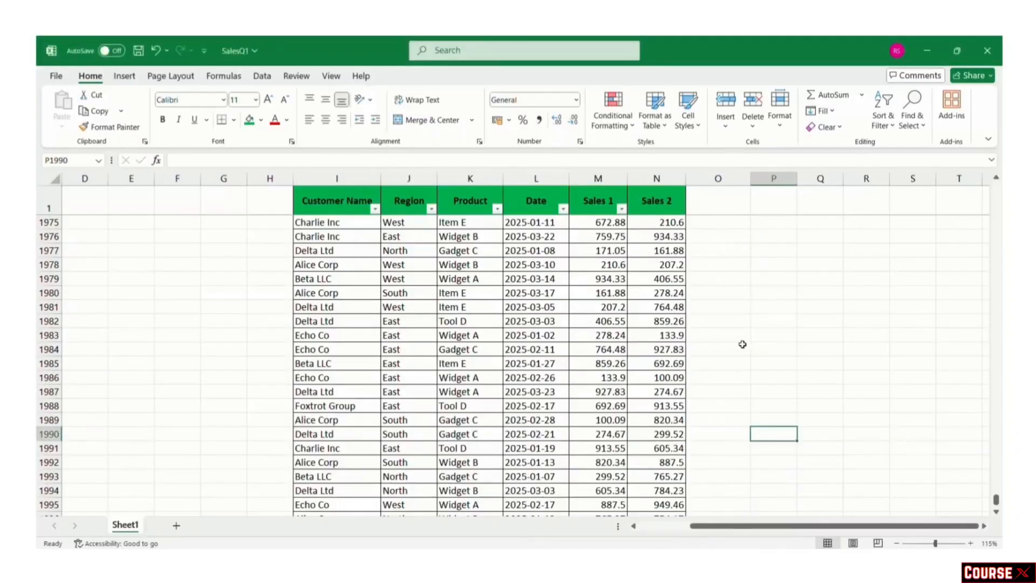
Step: Bring row 2001 into view and select M2002 below the Sales 1 column
left_click(742, 344)
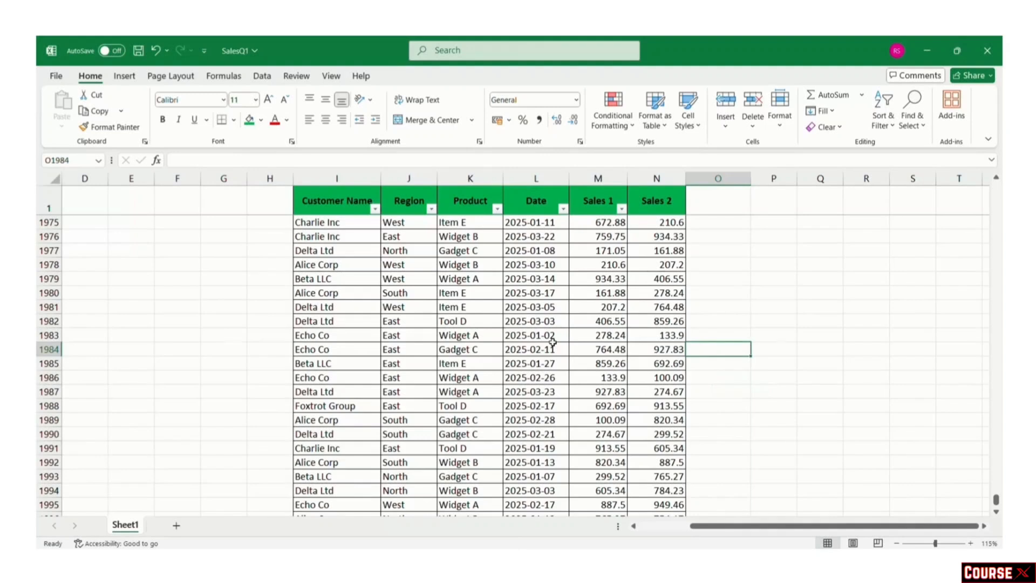
scroll(552, 341, "down", 1)
scroll(552, 342, "down", 3)
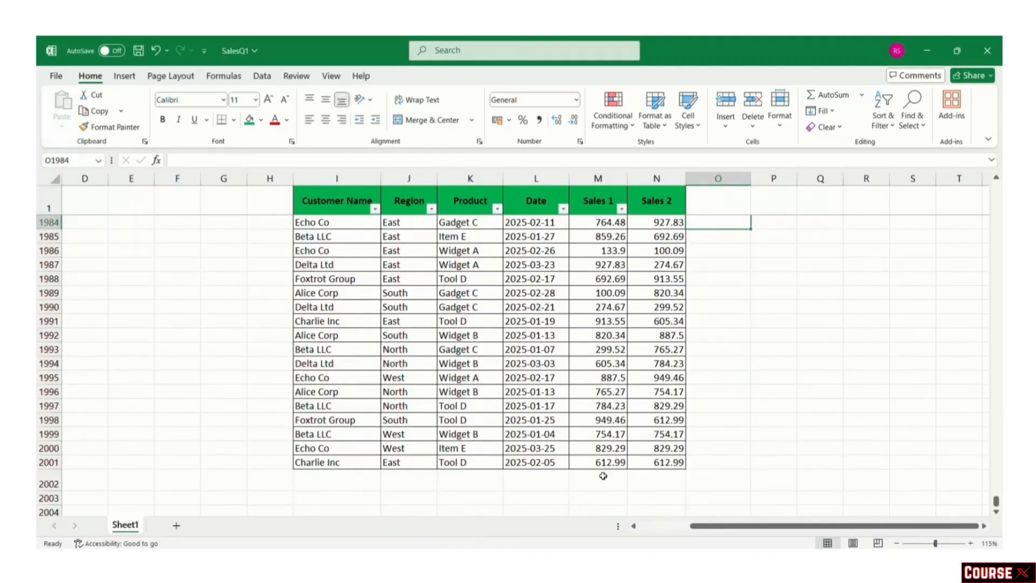
left_click(602, 475)
Step: Add AutoSum totals below Sales 1 in M2002 and Sales 2 in N2002
key("alt+equal")
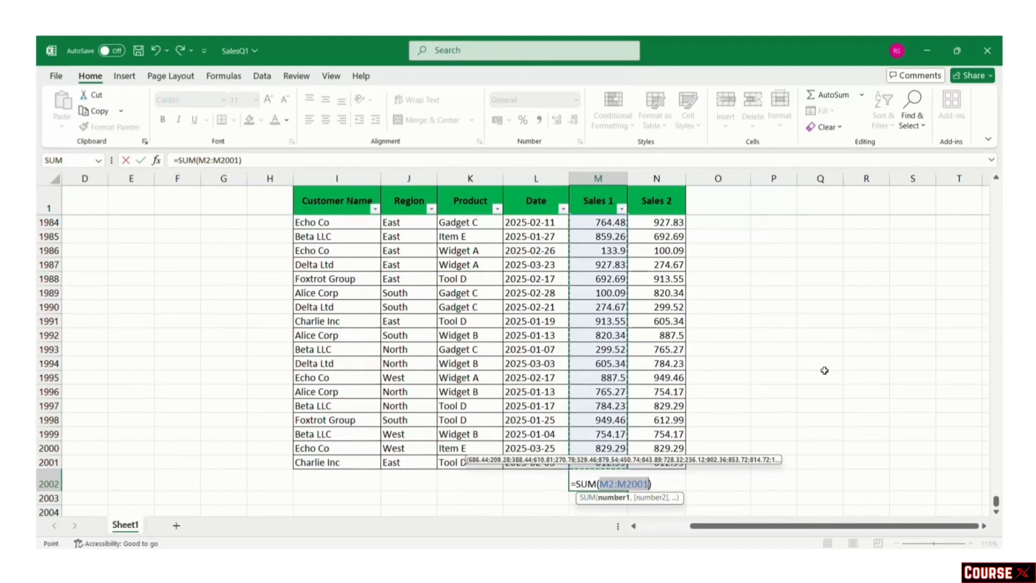
key("Return")
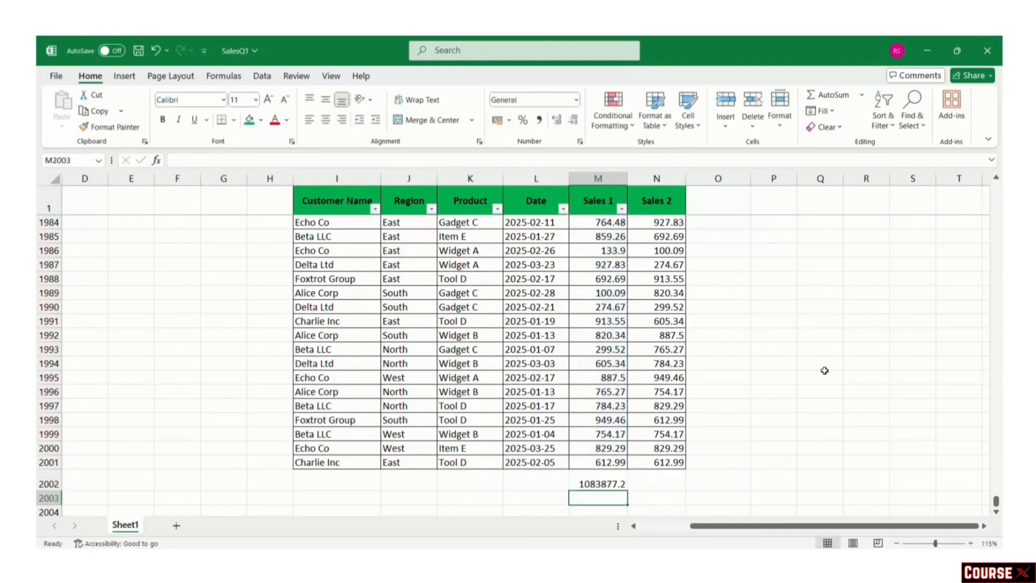
left_click(671, 483)
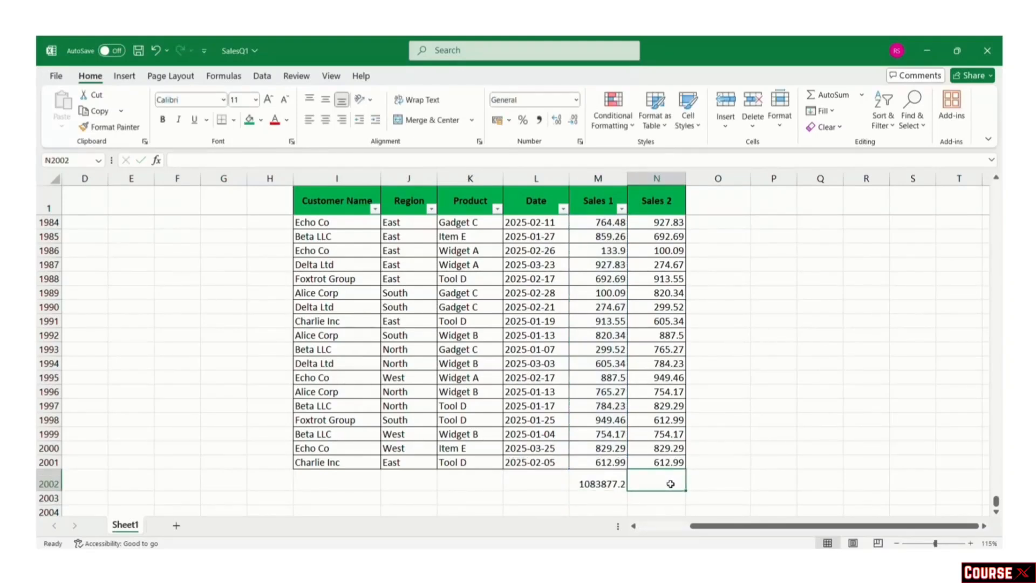
key("alt+equal")
key("Return")
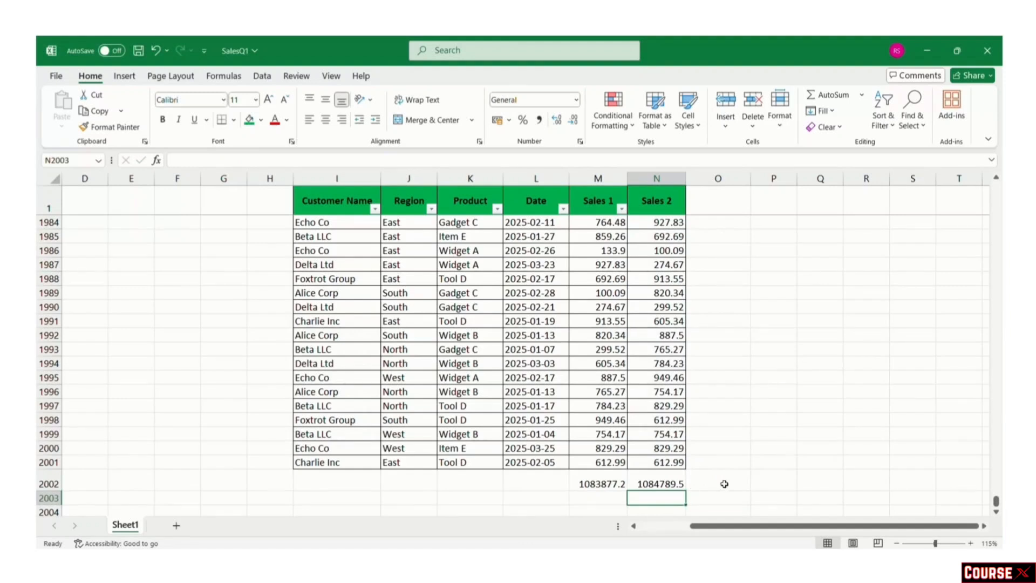
left_click(724, 484)
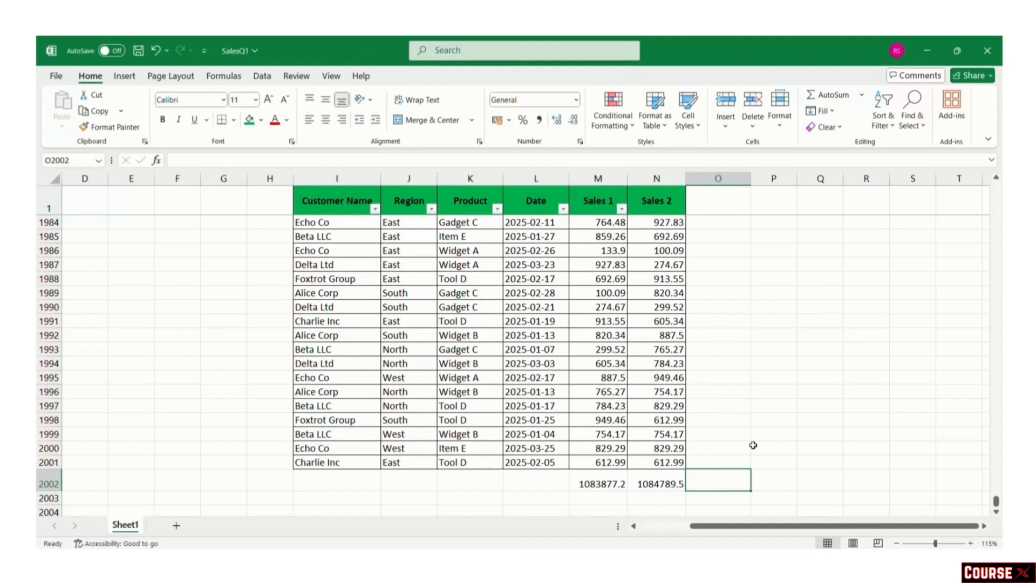
Step: Change the last Sales 2 value in N2001 to 444 and start a sum in O2002
left_click(672, 463)
type("444")
key("Return")
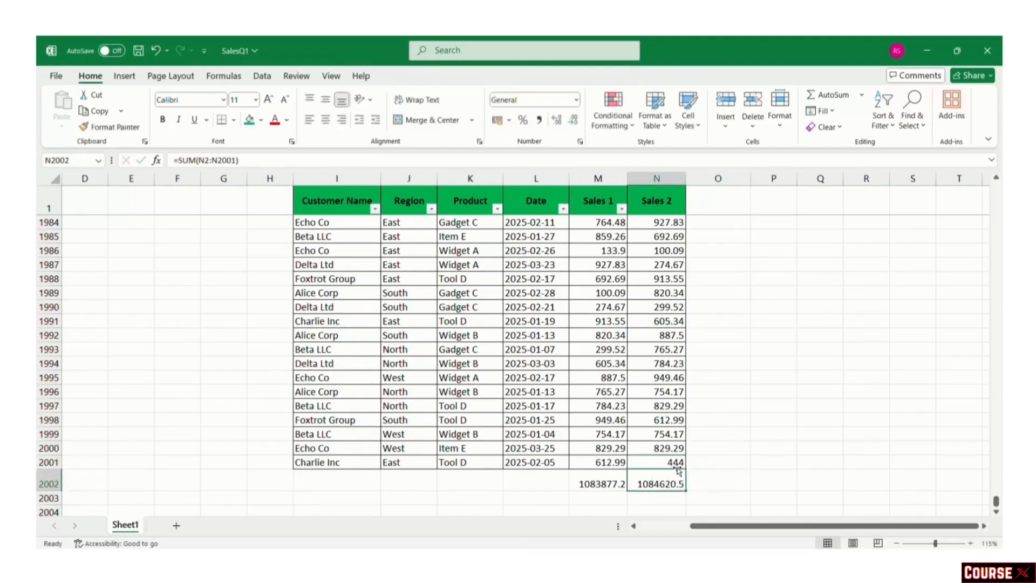
left_click(712, 482)
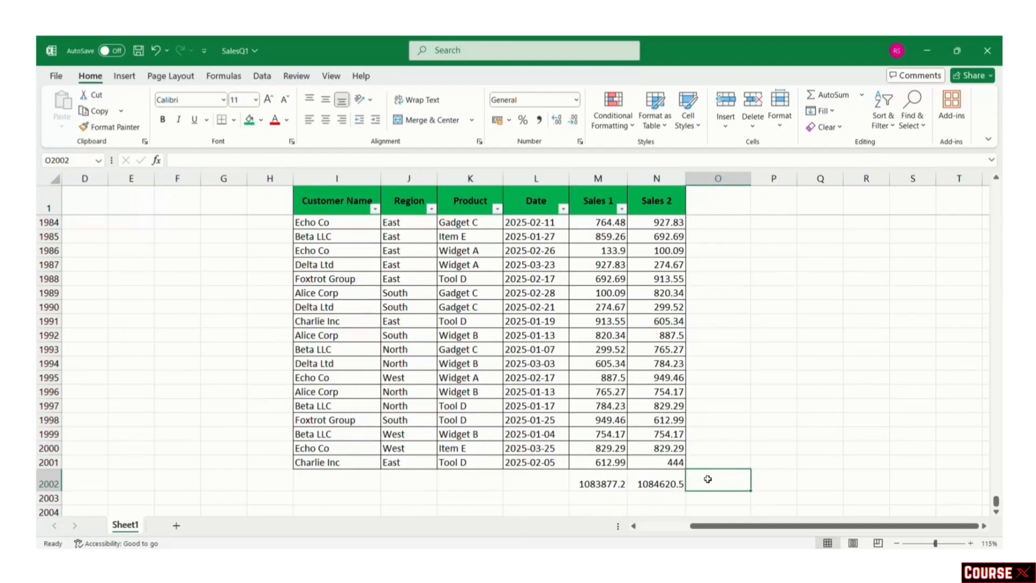
key("alt+equal")
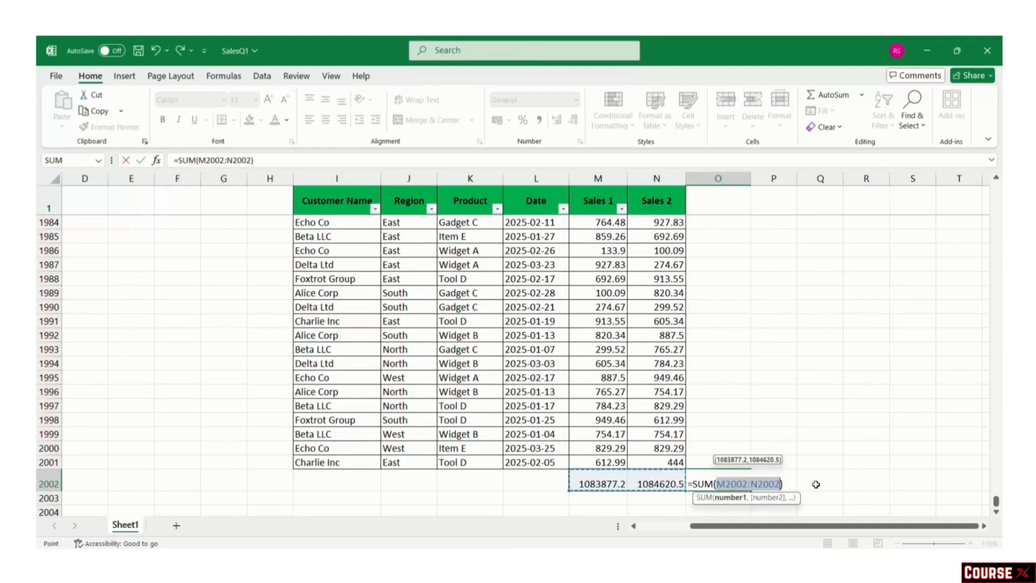
Step: Commit the grand total =SUM(M2002:N2002), 2168497.7, in O2002 and click off it
key("Return")
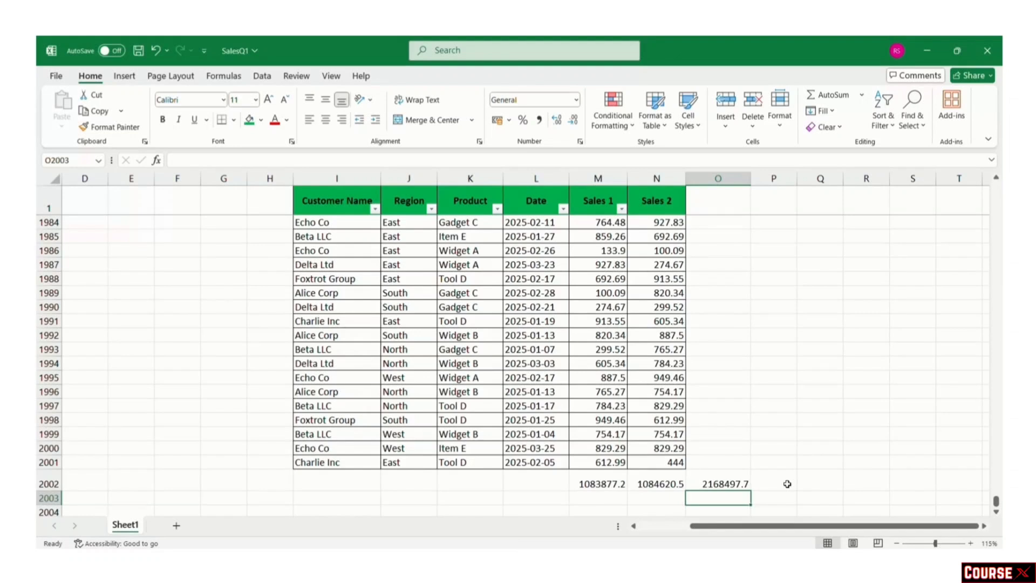
left_click(787, 484)
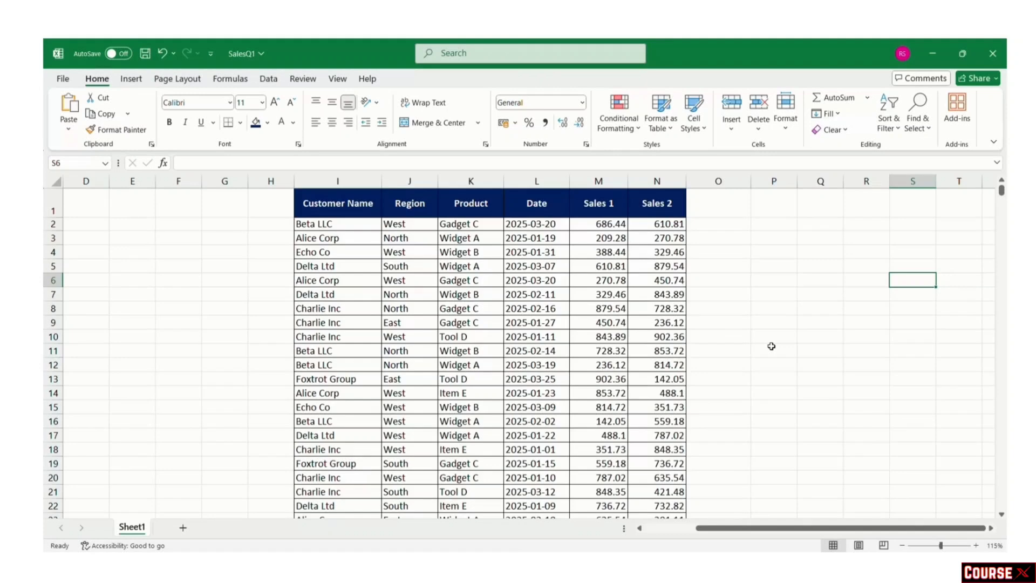
Step: Freeze the top row of the SalesQ1 table so the headers stay visible while scrolling
key("alt+w")
key("f")
key("r")
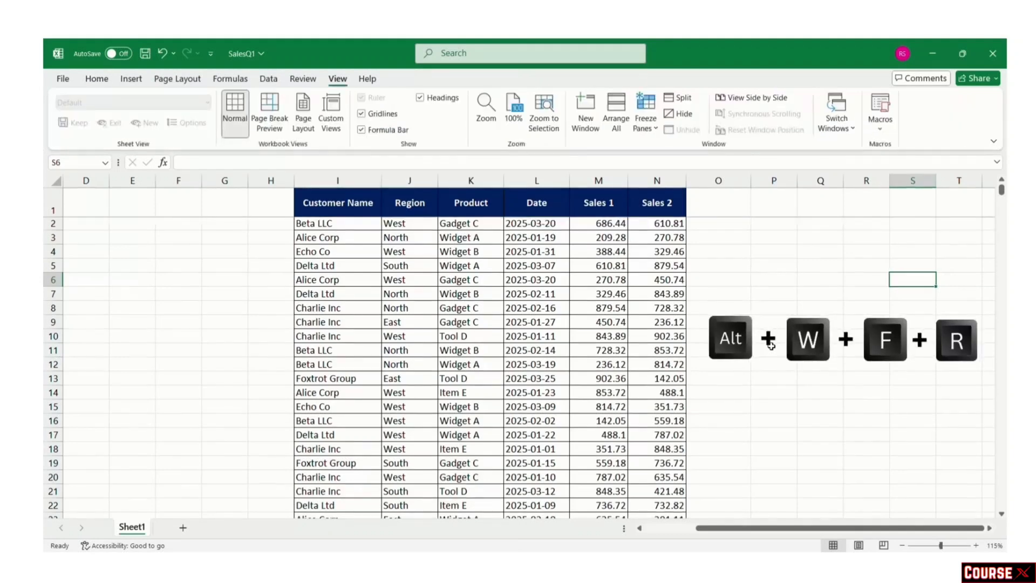
scroll(770, 345, "down", 4)
scroll(771, 346, "up", 4)
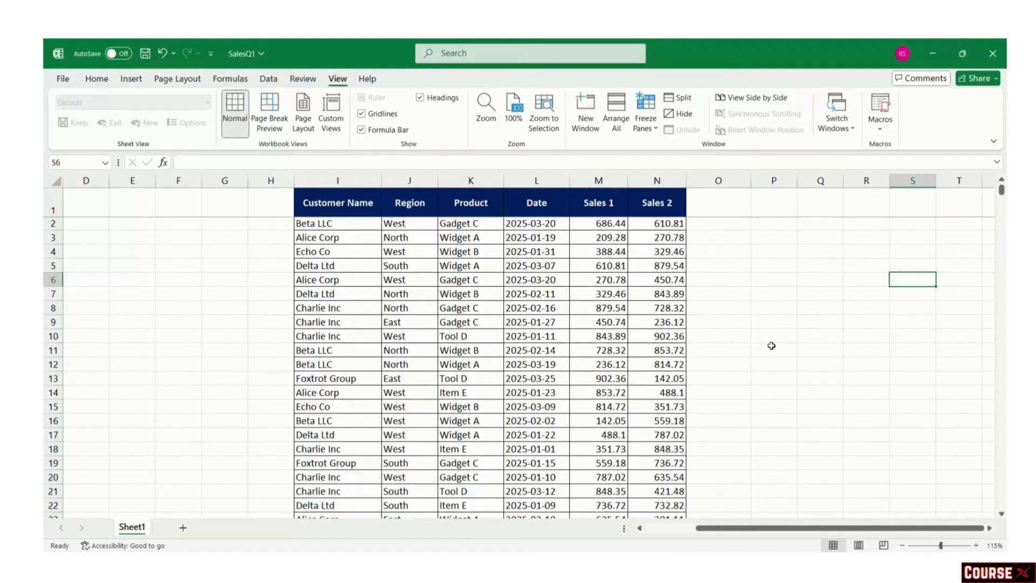
Step: Add filter buttons to the six headers, Customer Name through Sales 2
left_click_drag(341, 205, 650, 210)
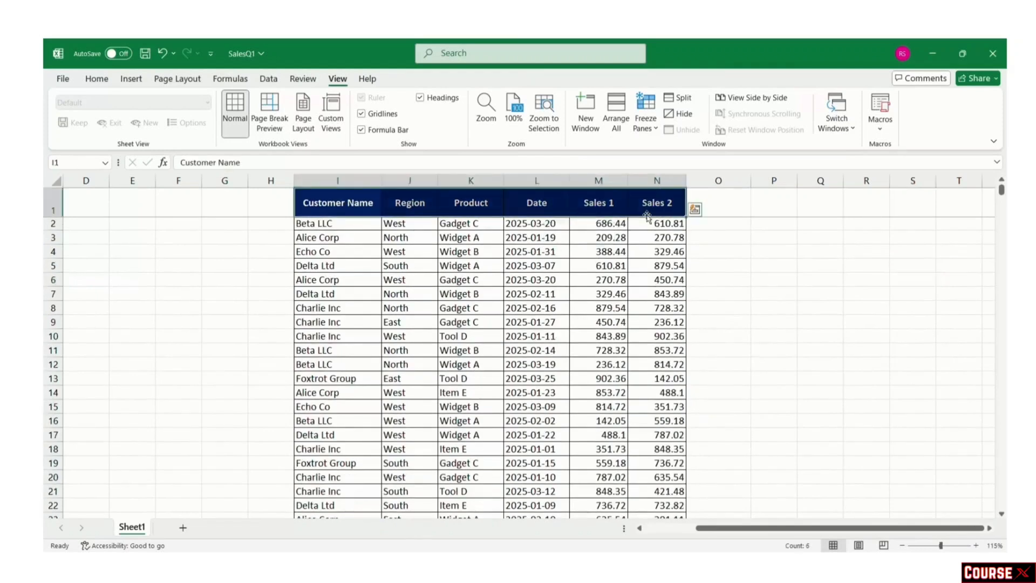
key("ctrl+shift+l")
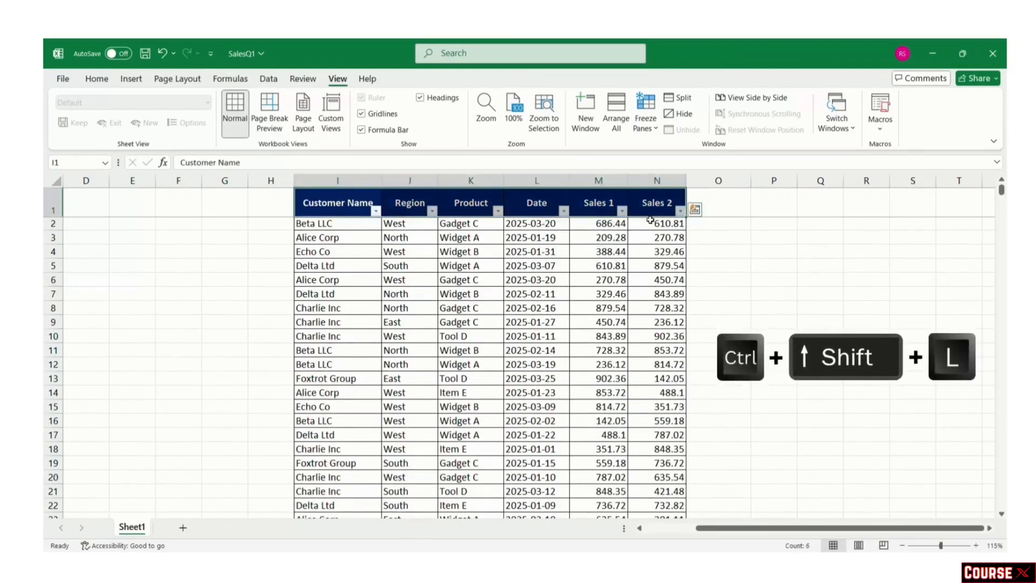
left_click(757, 304)
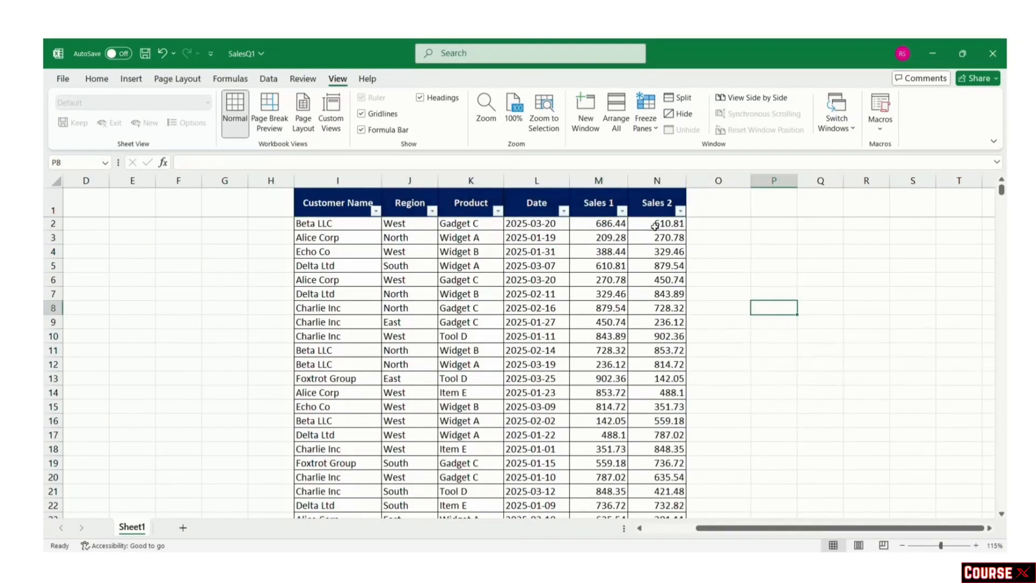
Step: Filter the Region column to show only East rows
left_click(432, 211)
left_click(316, 384)
left_click(316, 386)
left_click(384, 491)
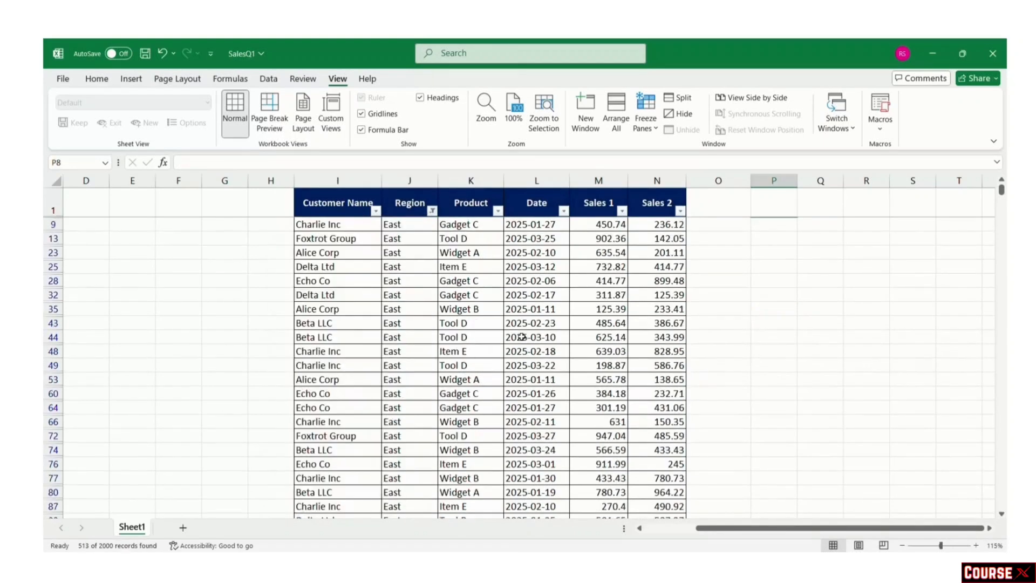
Step: Add AutoSum totals under Sales 1 (280917.54) and Sales 2 (272666.24) for the East rows
left_click(648, 227)
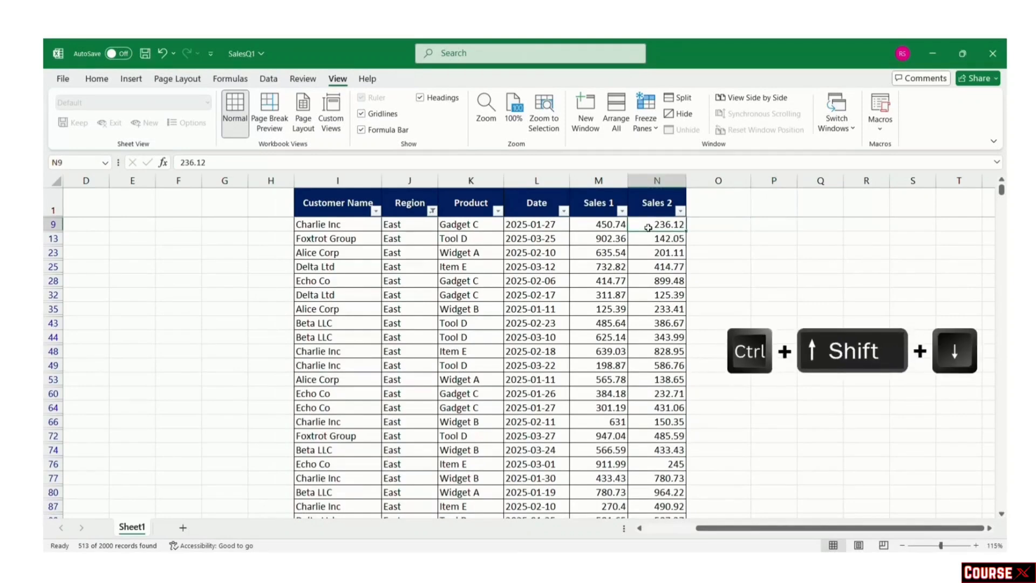
key("ctrl+shift+Down")
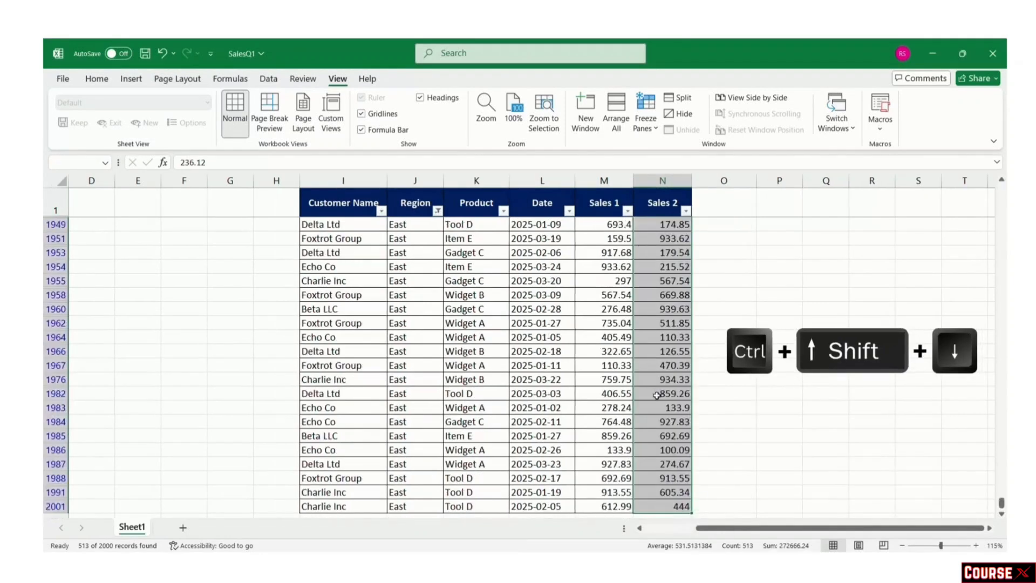
scroll(642, 246, "down", 3)
left_click(668, 423)
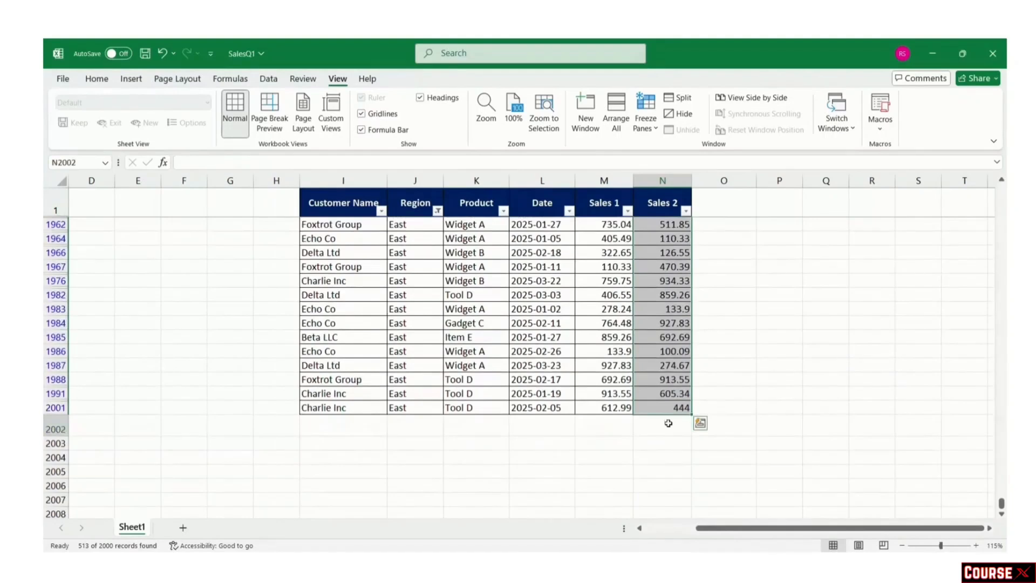
key("Left")
key("Left")
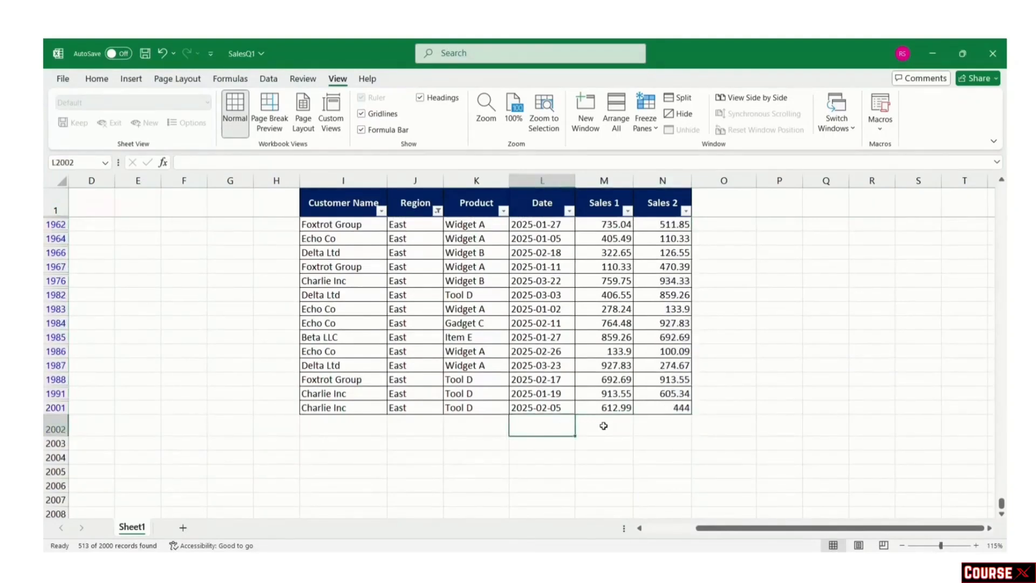
left_click(614, 427)
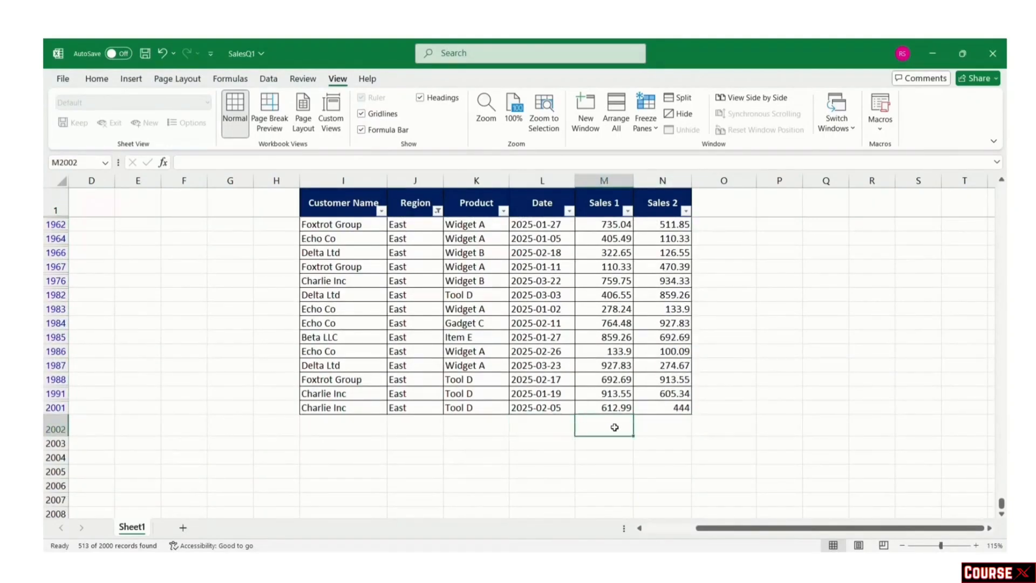
key("alt+equal")
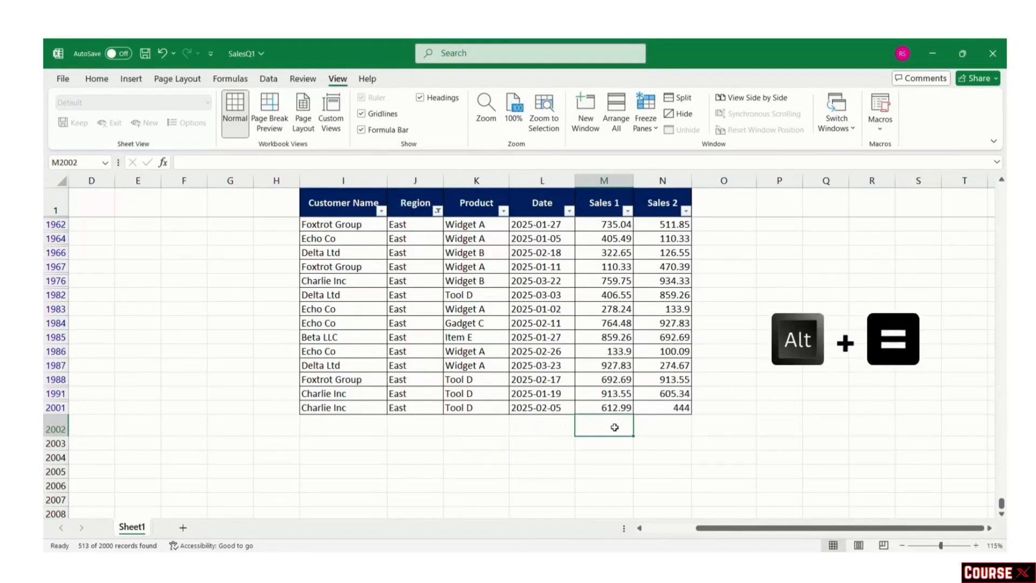
key("Tab")
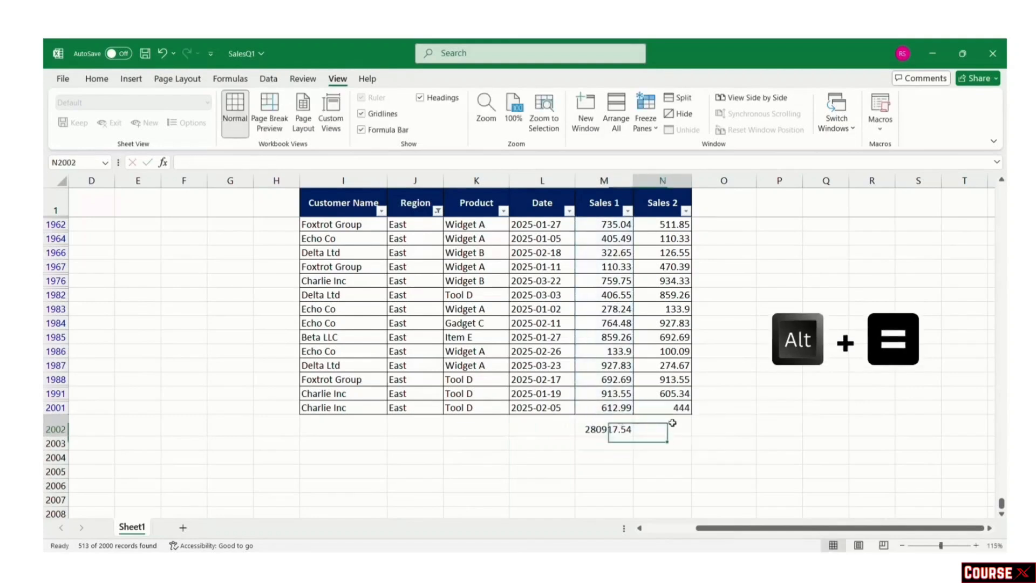
key("alt+equal")
key("Return")
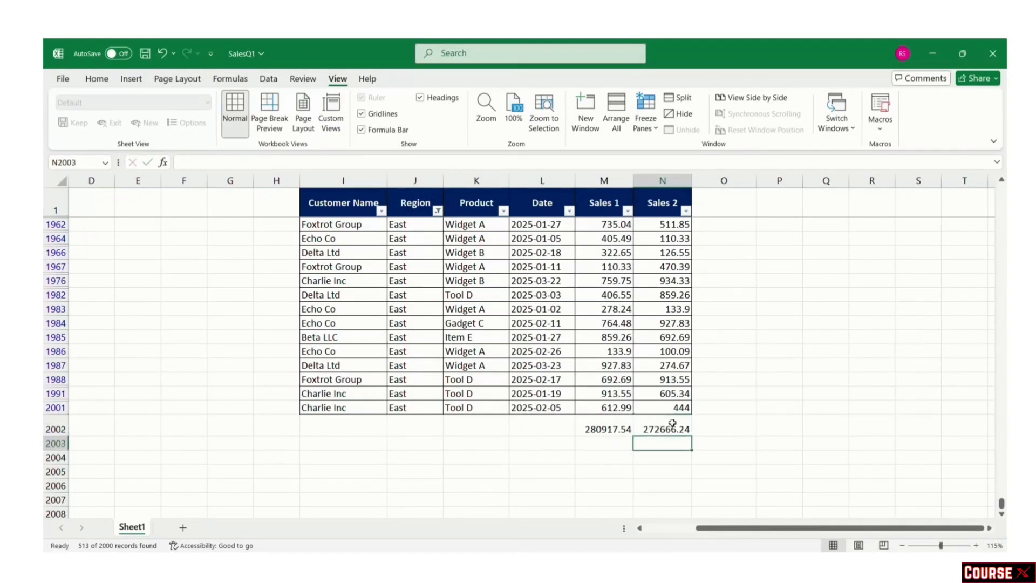
left_click_drag(353, 205, 641, 204)
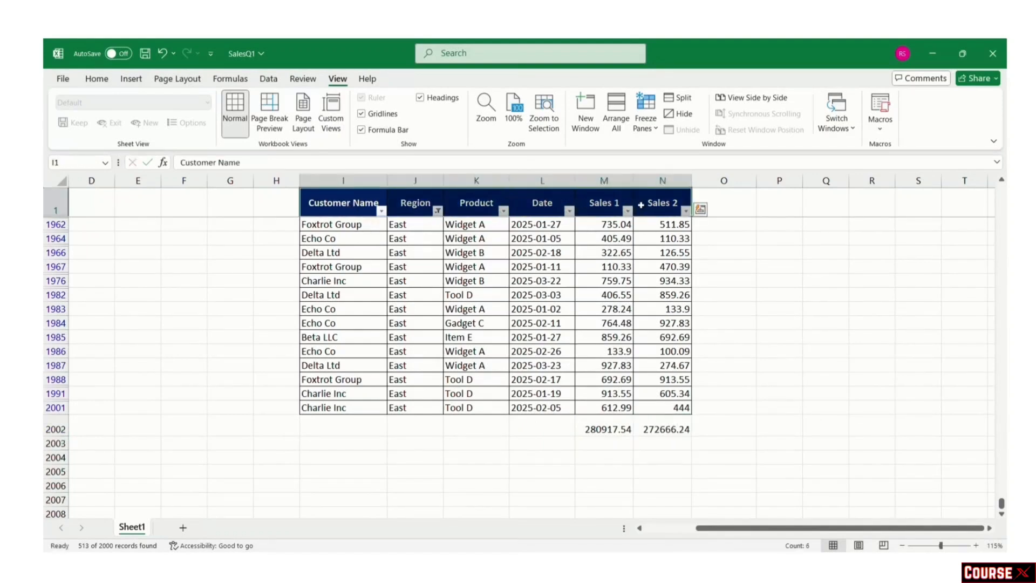
Step: Remove the Region filter so all rows show, then glance at the Product filter list
key("ctrl+shift+l")
key("ctrl+shift+l")
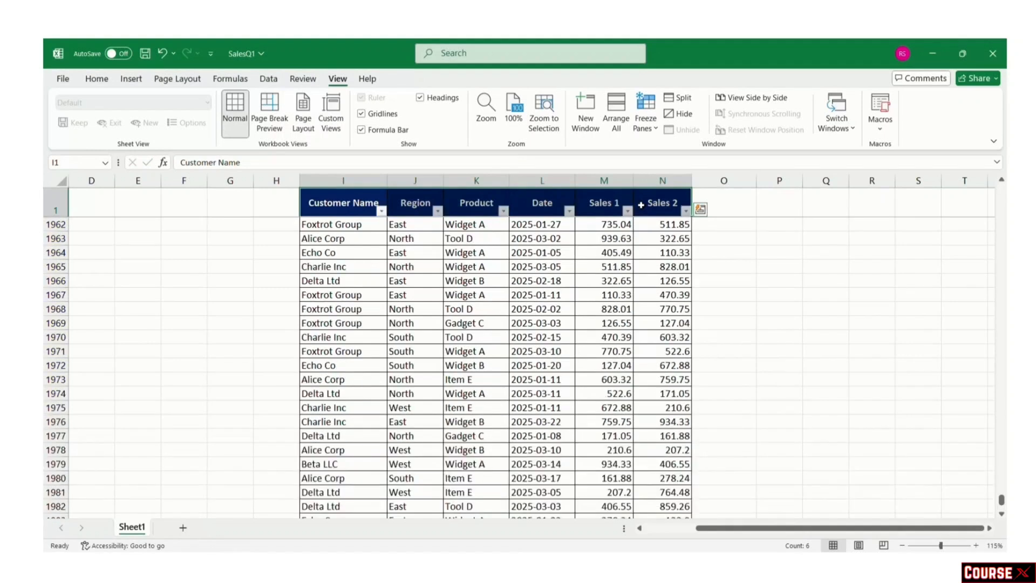
left_click(777, 276)
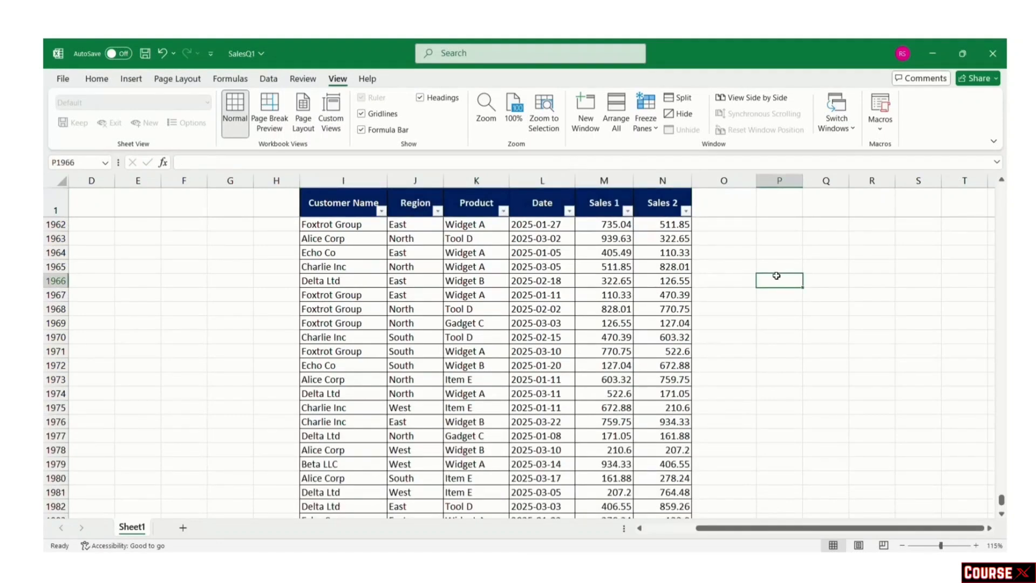
left_click(504, 211)
left_click(504, 211)
left_click(731, 251)
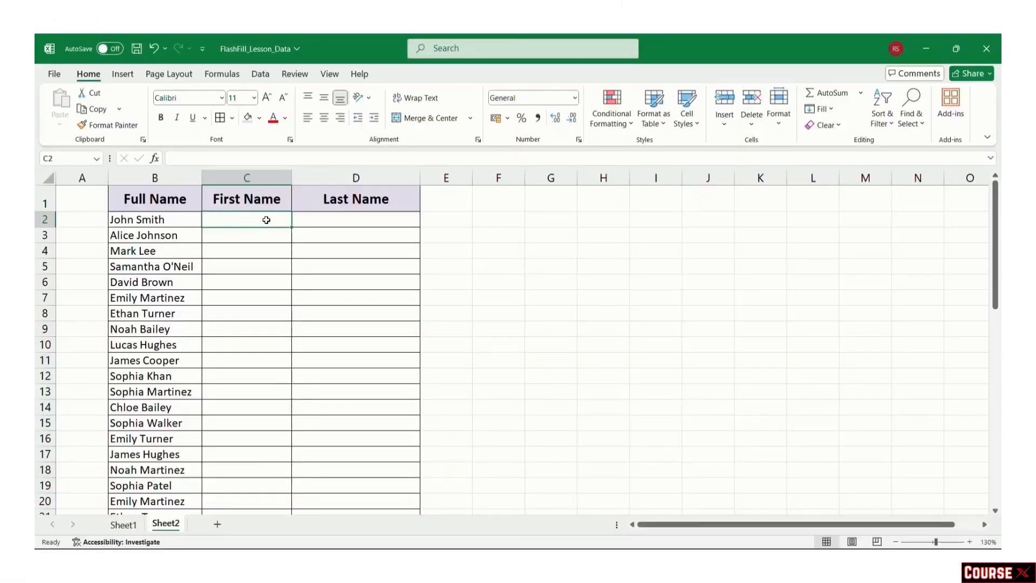
Step: Type first and last names by hand for the first two full names, starting a third
type("hn")
key("Tab")
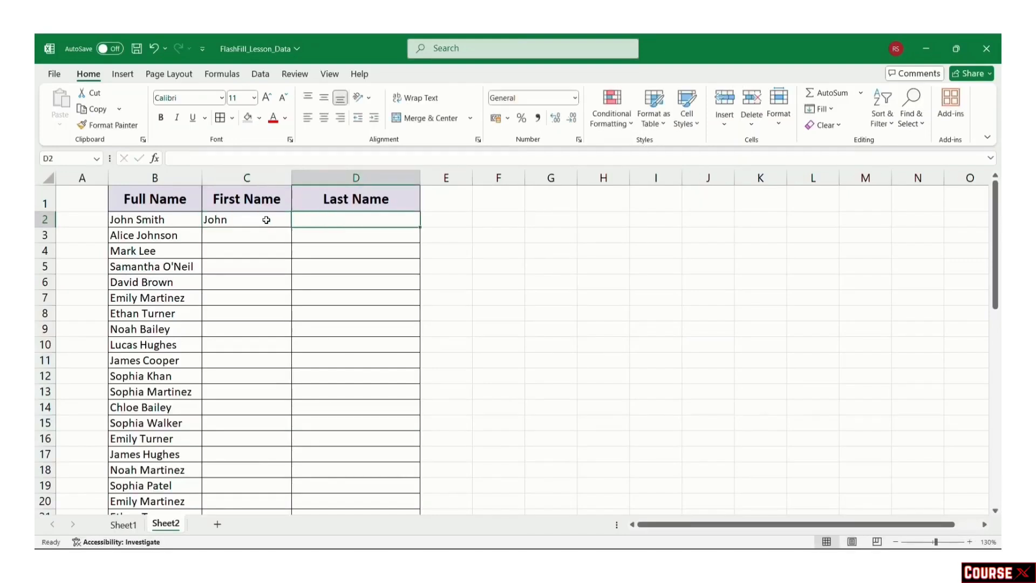
type("Smith")
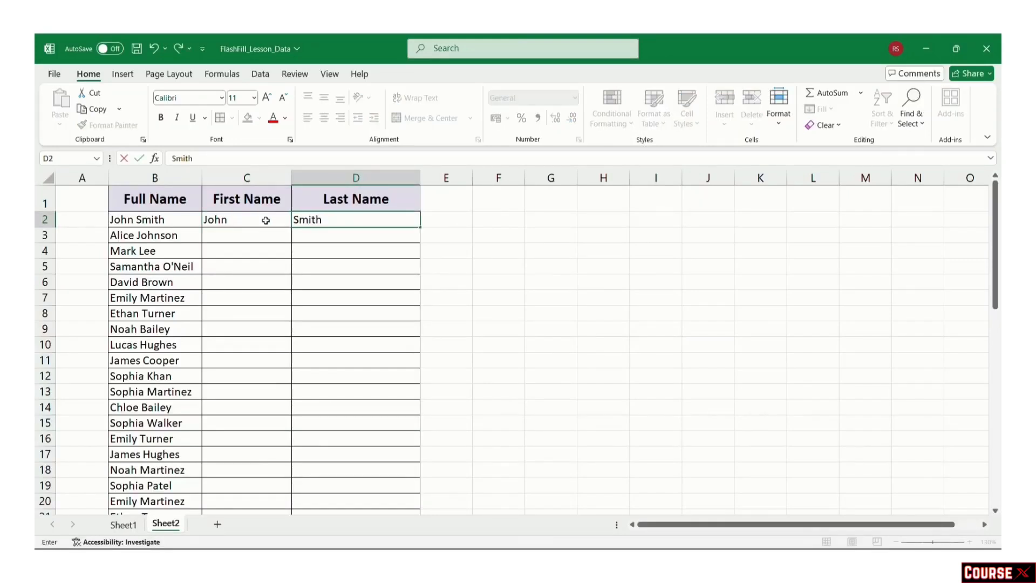
left_click(254, 238)
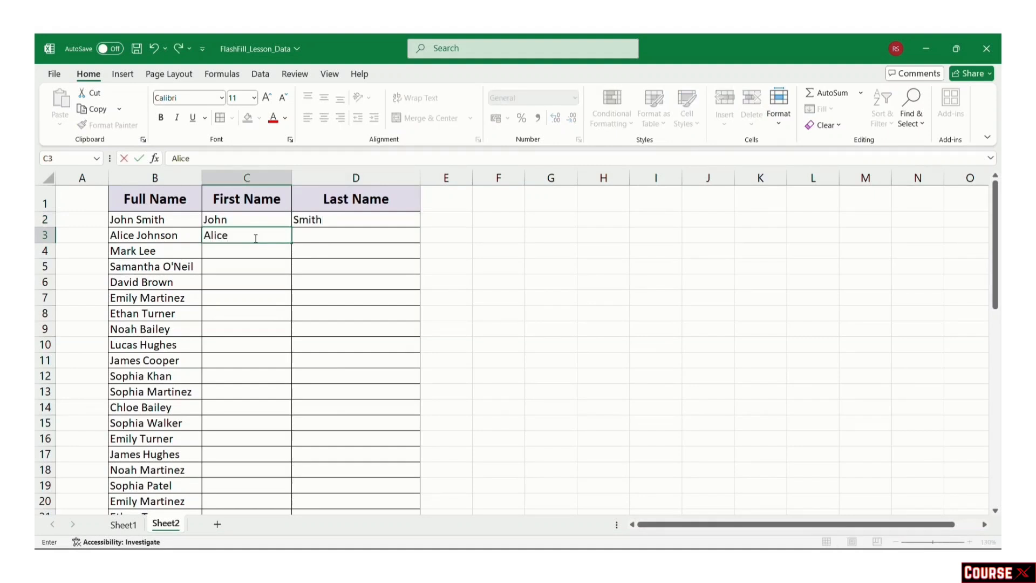
key("Tab")
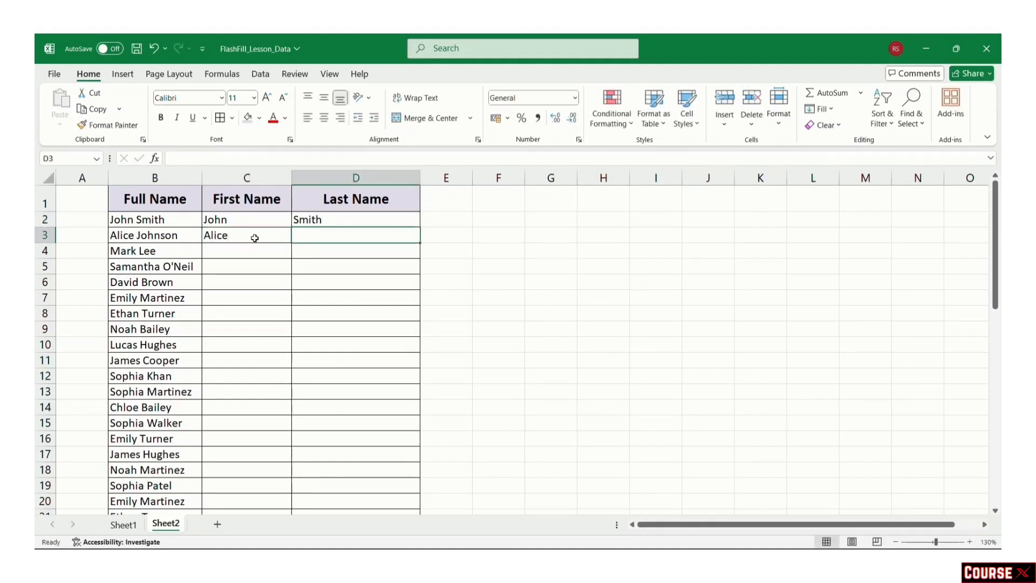
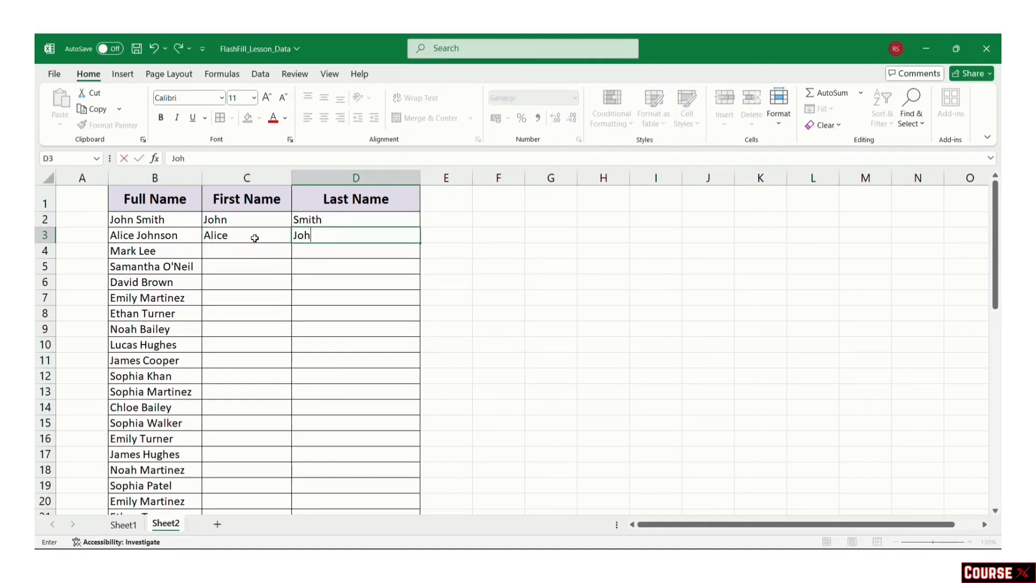
left_click(248, 255)
type("Mark")
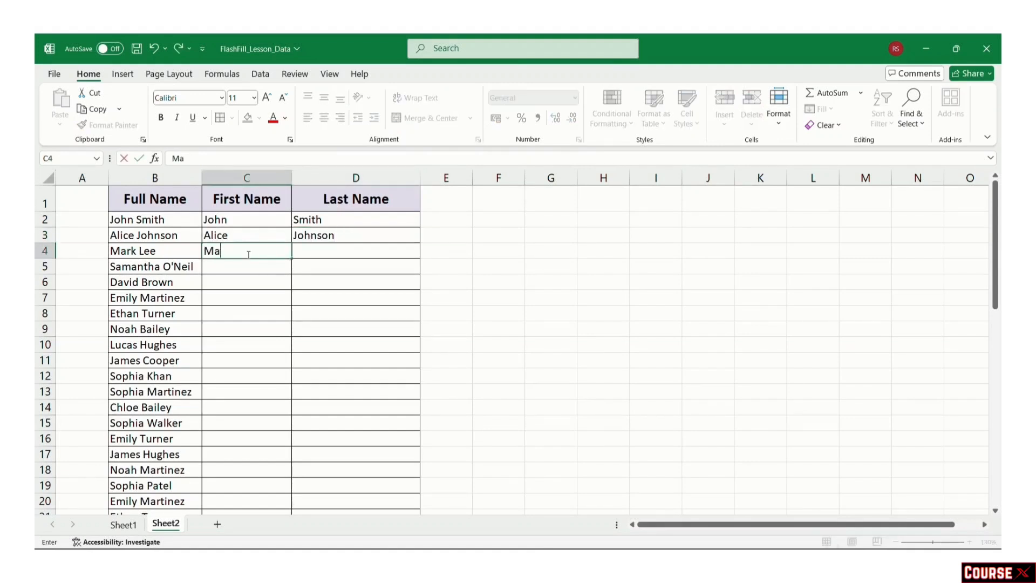
left_click(559, 295)
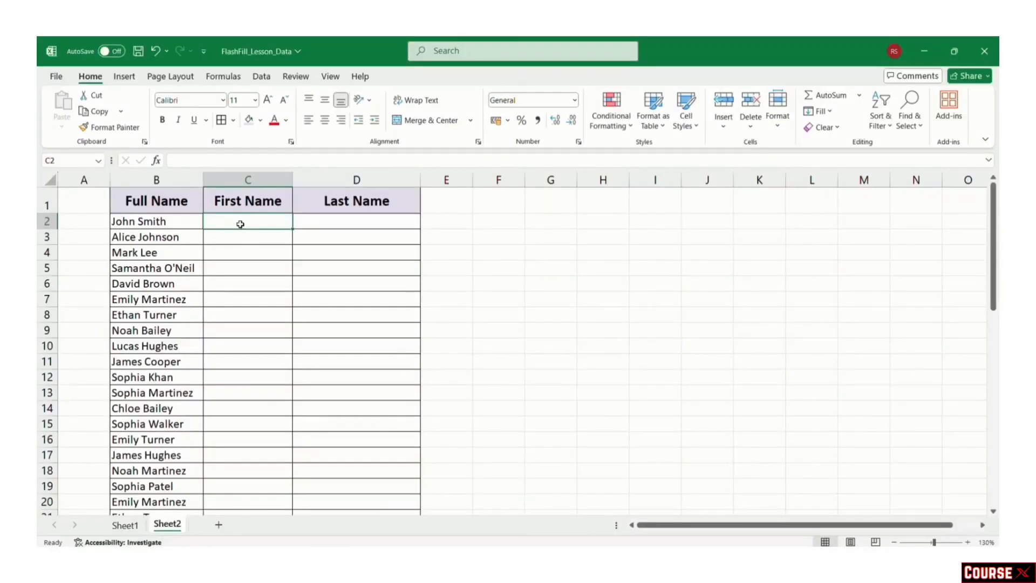
Step: Enter an example first name in C2 and Flash Fill the First Name column (51 cells)
type("John")
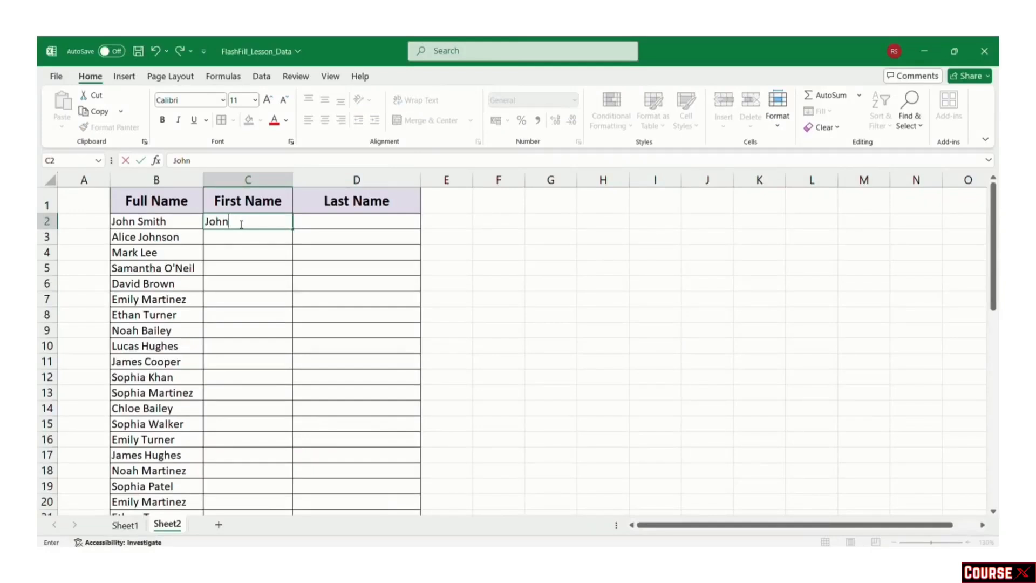
key("Return")
left_click(237, 222)
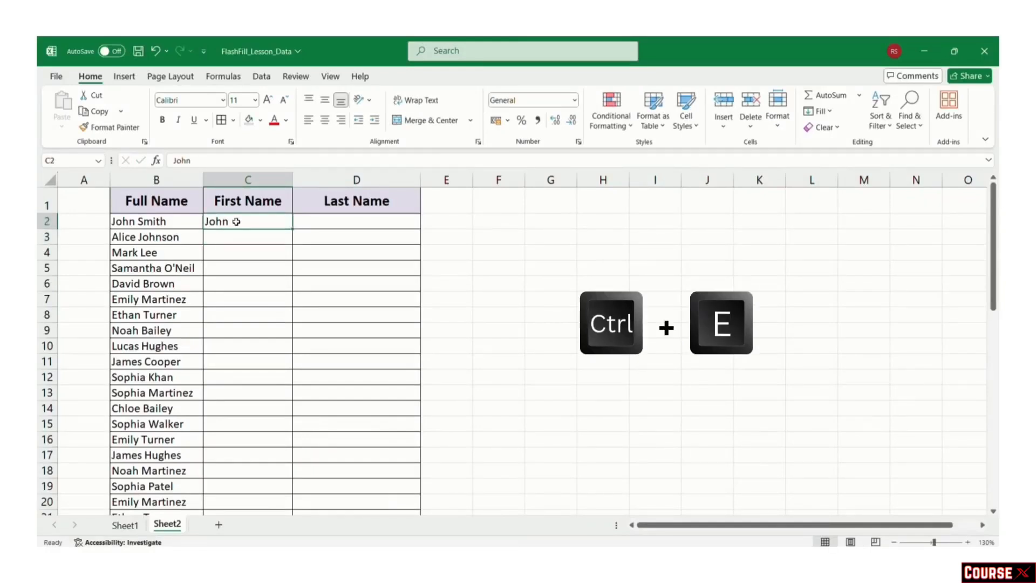
key("ctrl+e")
scroll(242, 340, "down", 9)
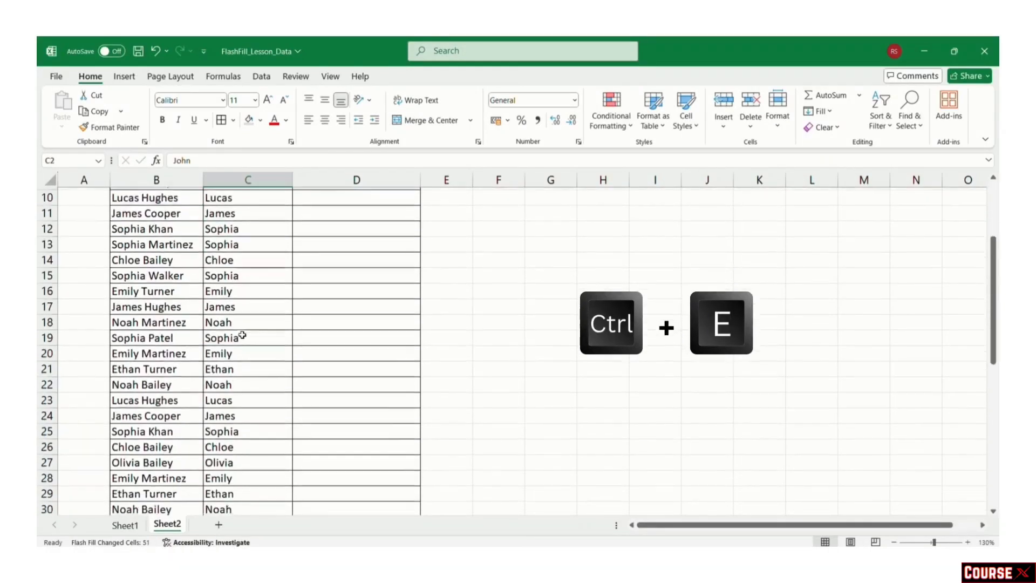
scroll(242, 341, "up", 9)
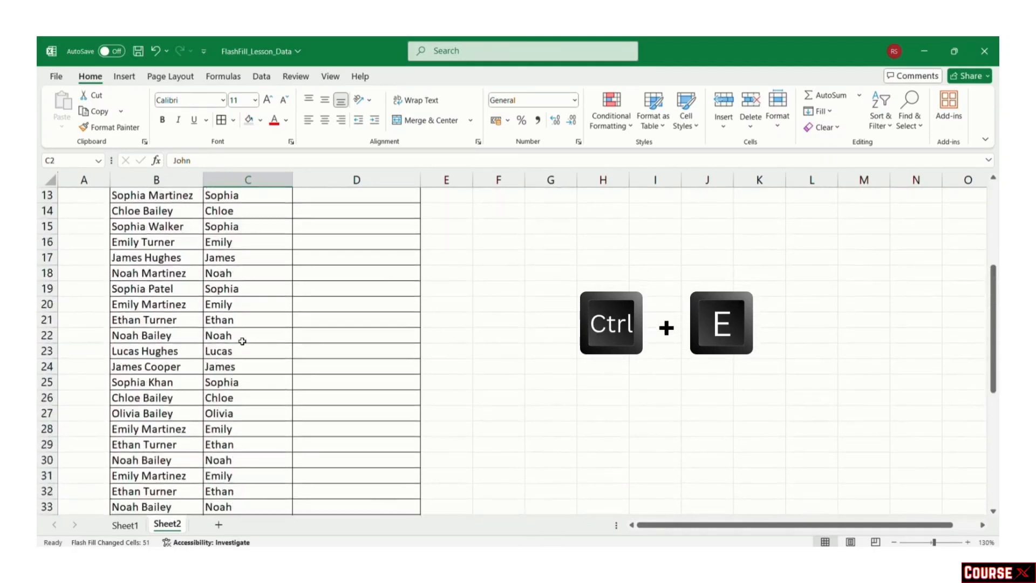
left_click(503, 276)
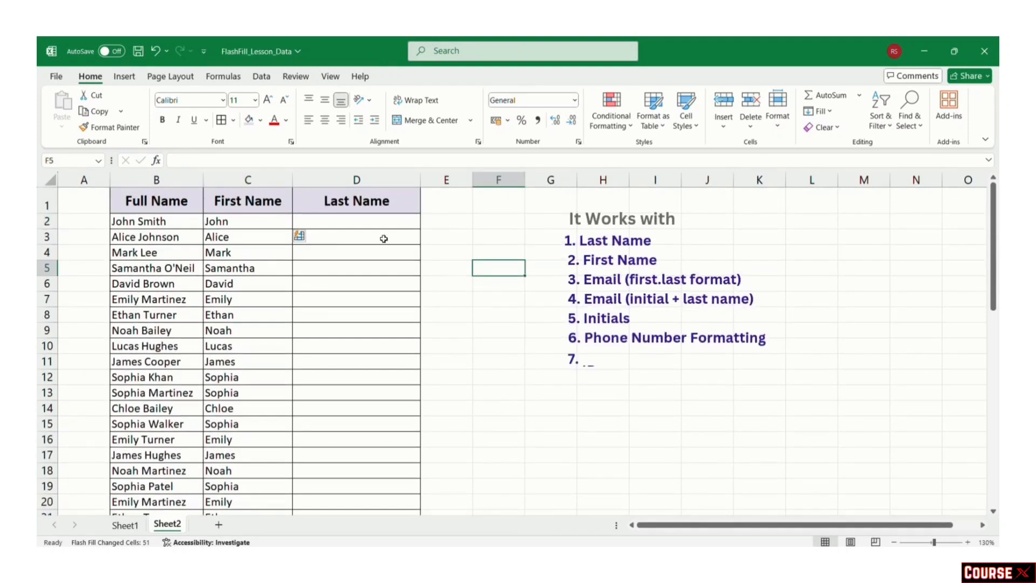
Step: Show Sheet1 with the name-splitting, raw-date and email-domain demo tables
left_click(456, 238)
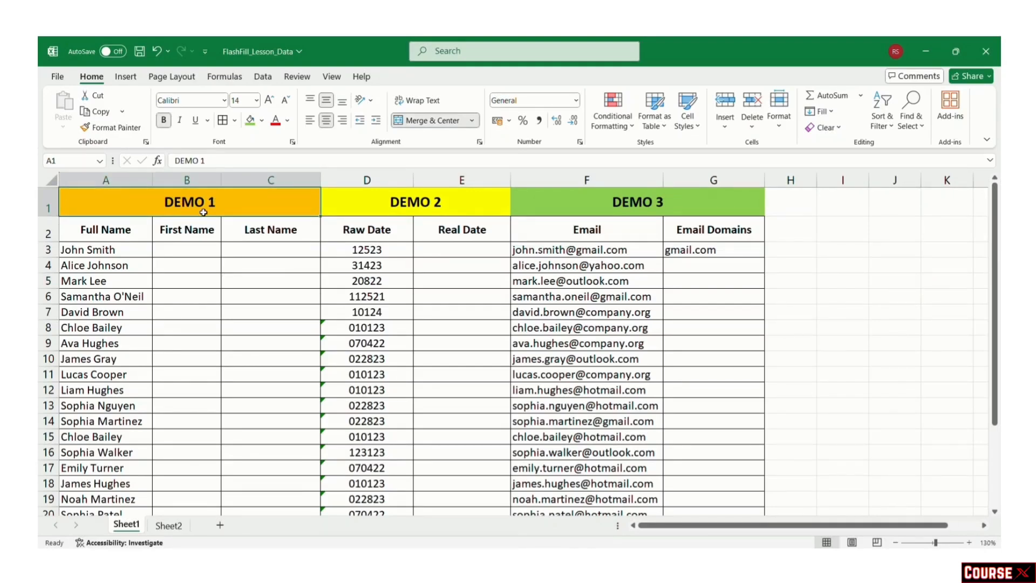
left_click(194, 230)
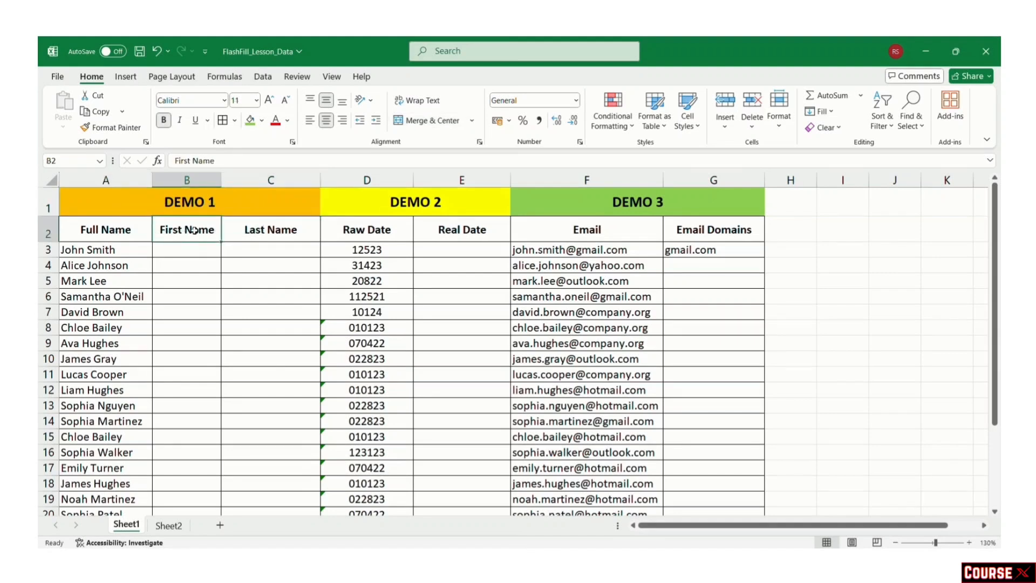
left_click(192, 248)
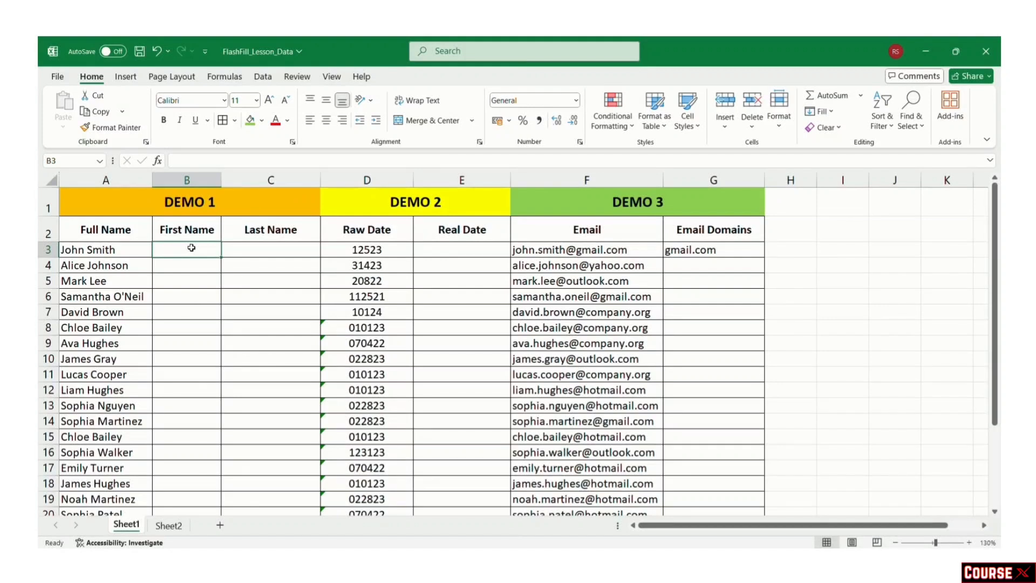
type("John")
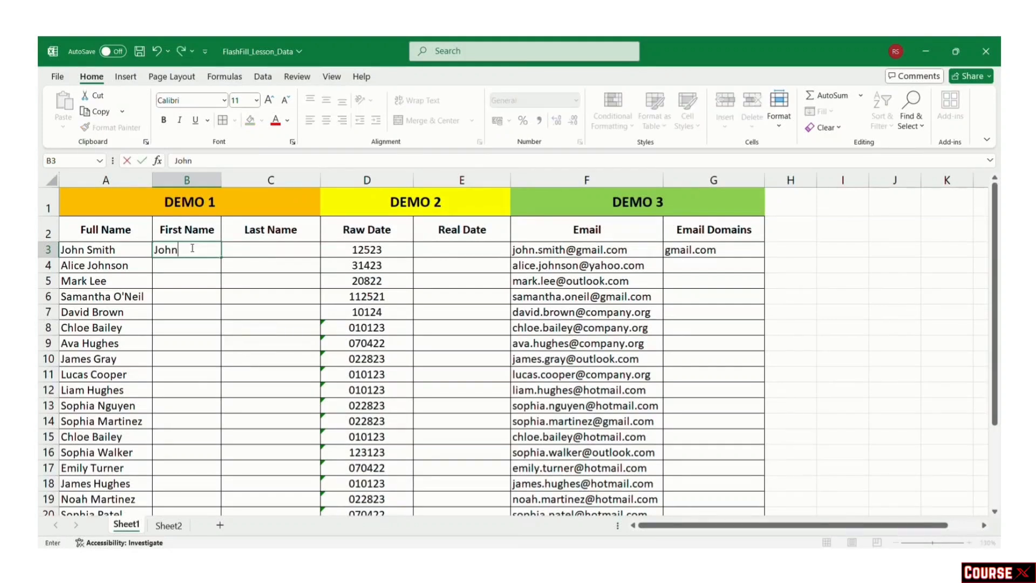
key("ctrl+Return")
key("ctrl+e")
scroll(236, 350, "down", 4)
scroll(233, 354, "up", 4)
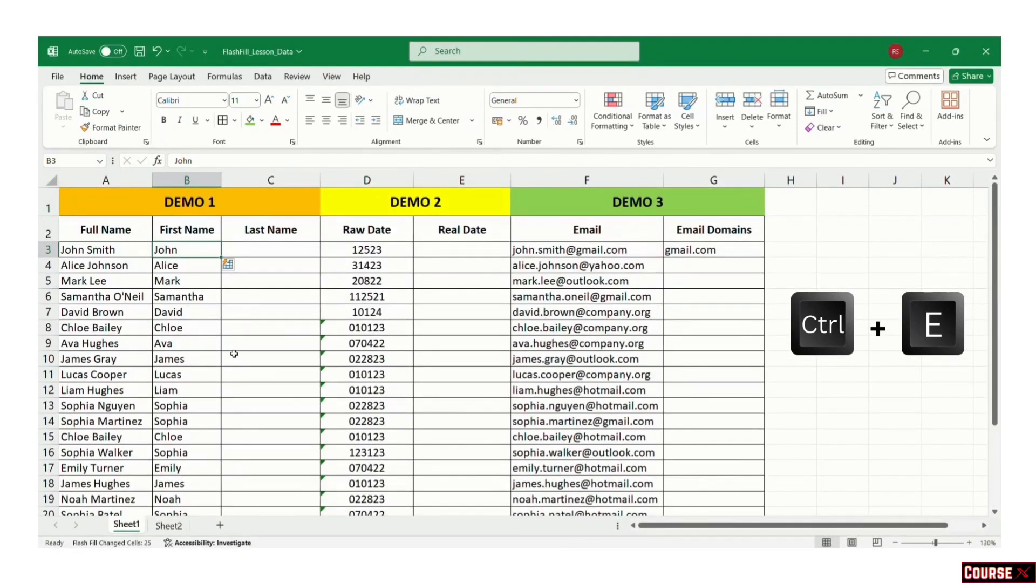
left_click(237, 343)
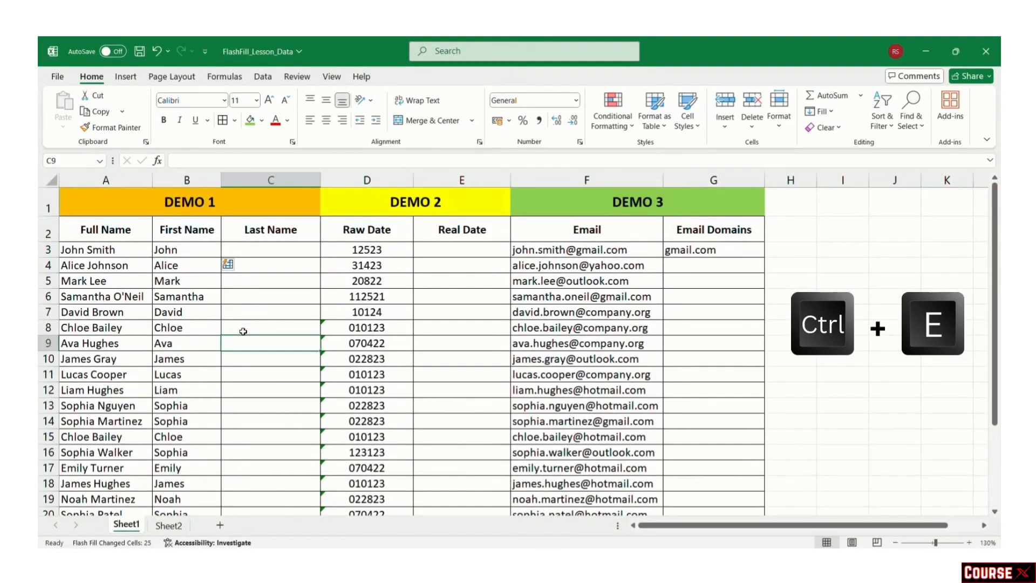
Step: Enter an example surname in C3 and Flash Fill the rest of the Last Name column
left_click(249, 250)
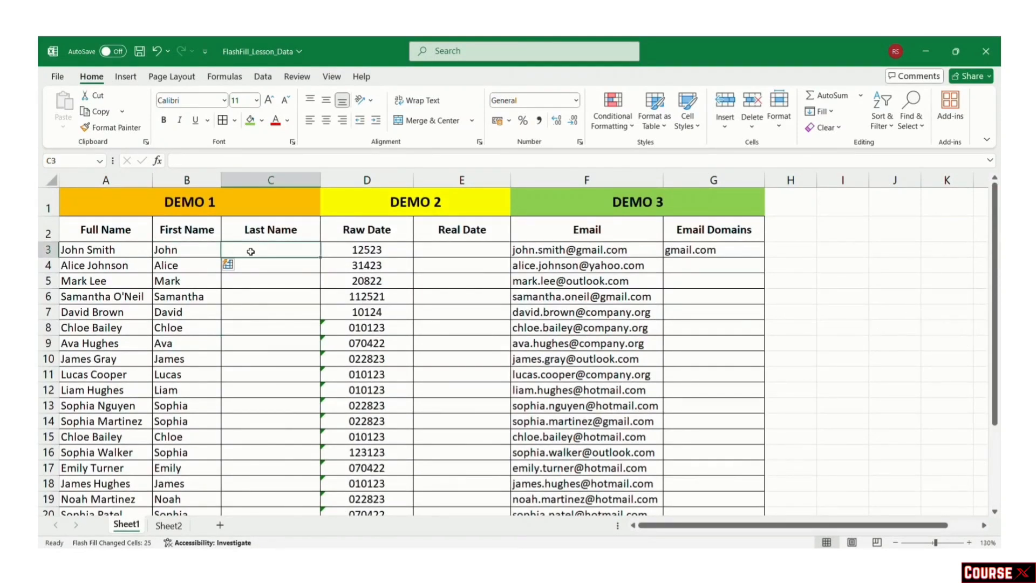
double_click(251, 252)
type("Smith")
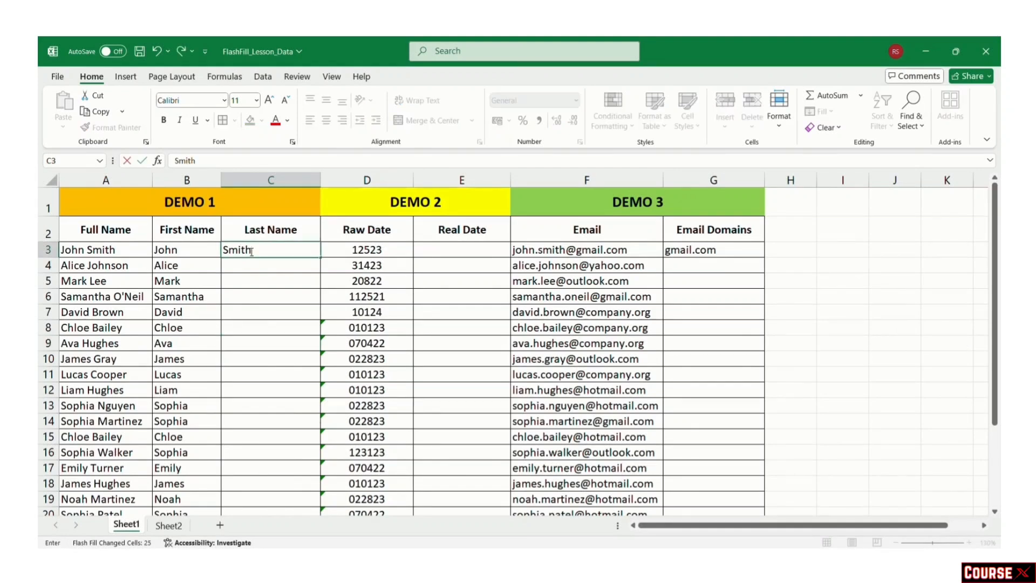
key("Return")
left_click(251, 251)
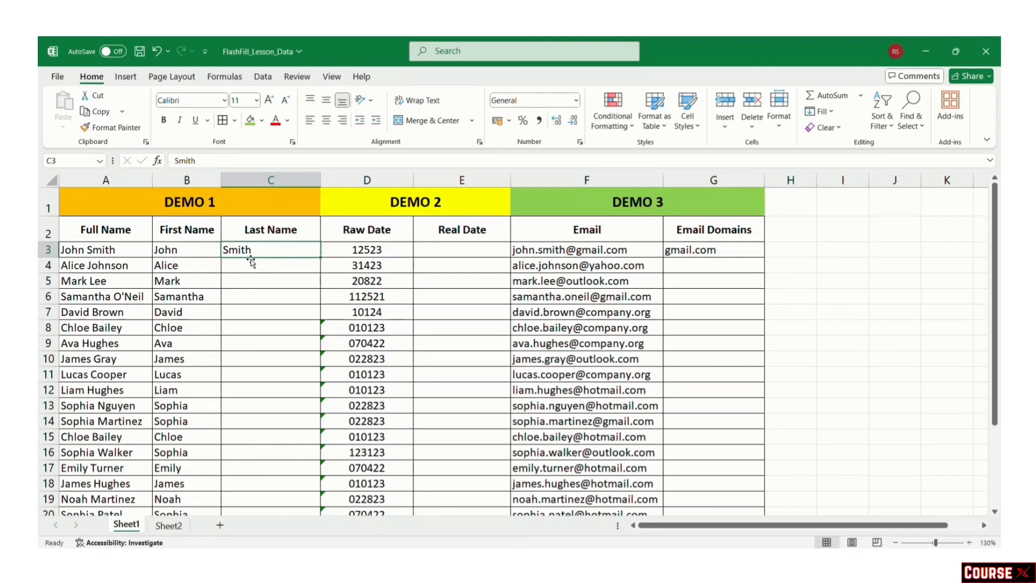
key("ctrl+e")
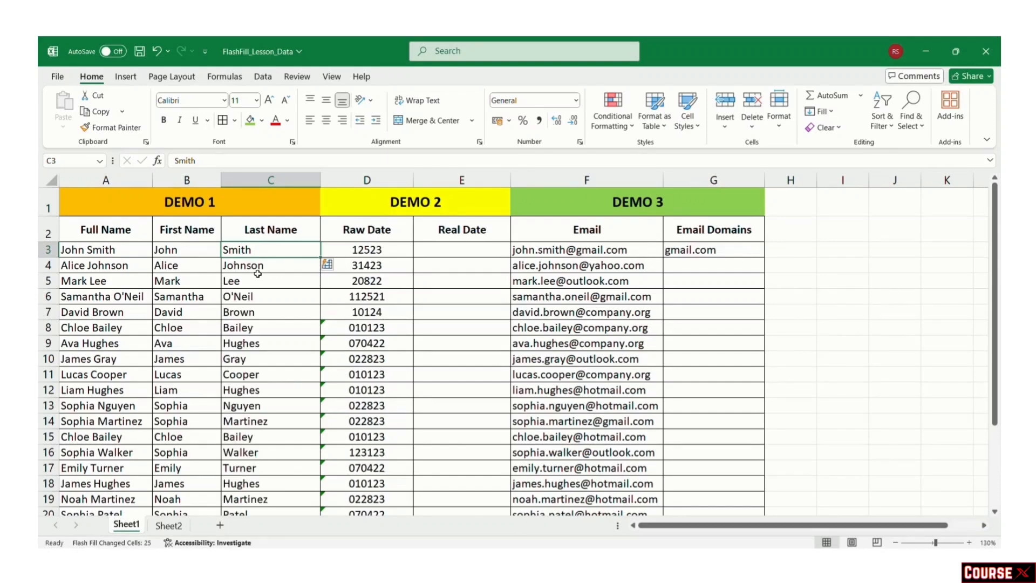
Step: Check the extracted surnames, including the apostrophe surname in C6
scroll(257, 273, "down", 2)
scroll(258, 274, "up", 2)
scroll(257, 275, "down", 2)
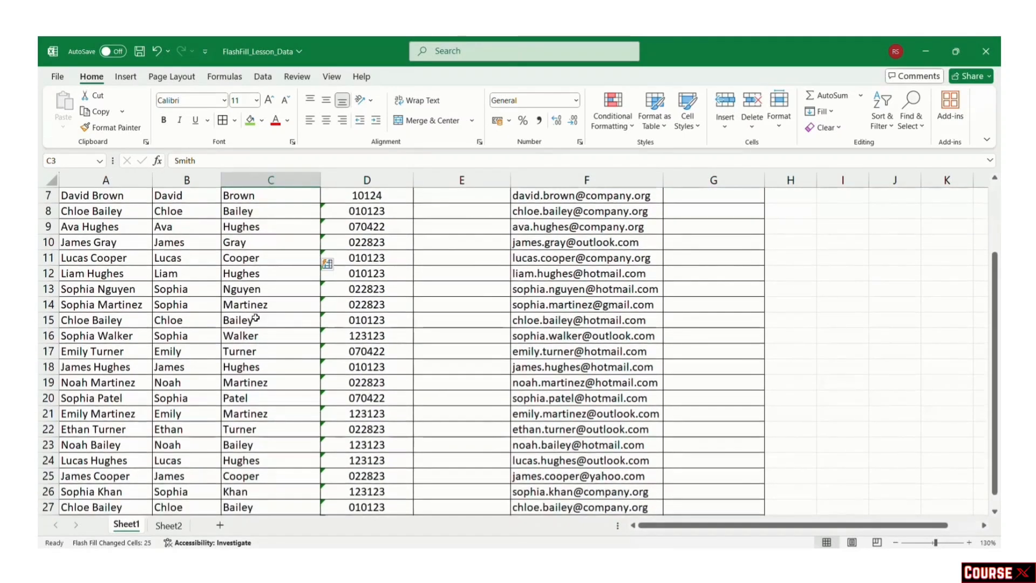
scroll(262, 281, "up", 2)
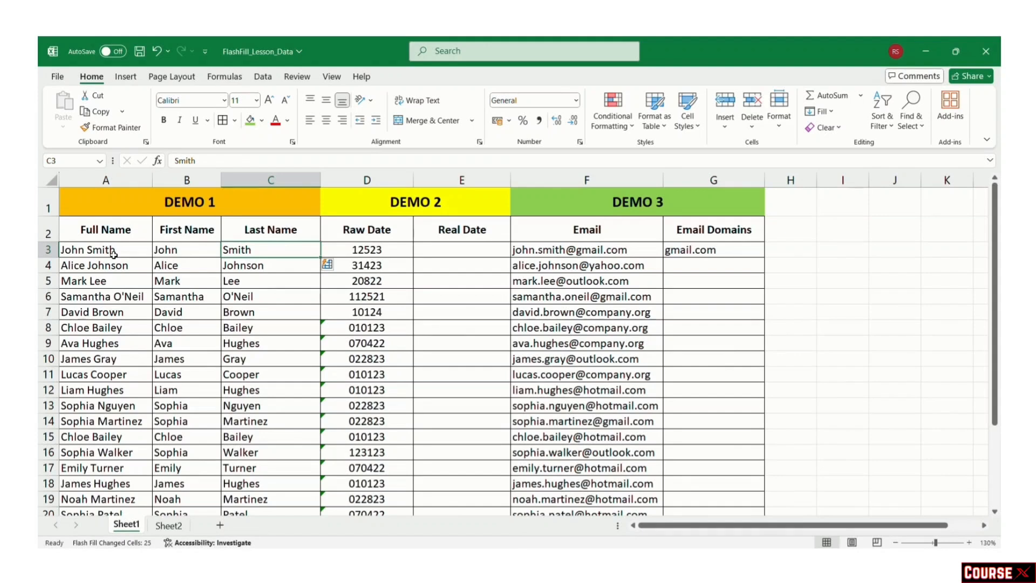
left_click(108, 266)
left_click(123, 299)
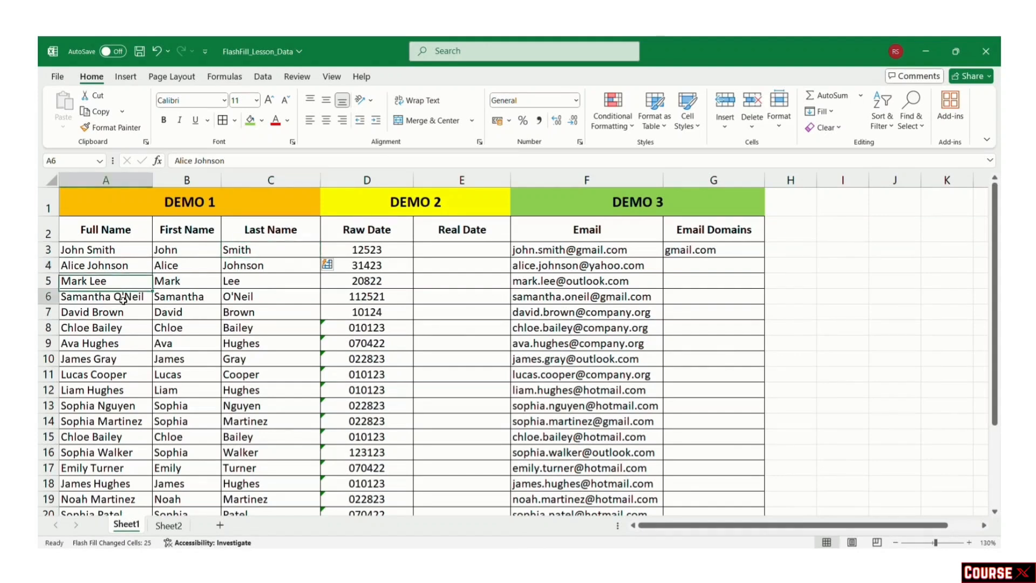
left_click(236, 296)
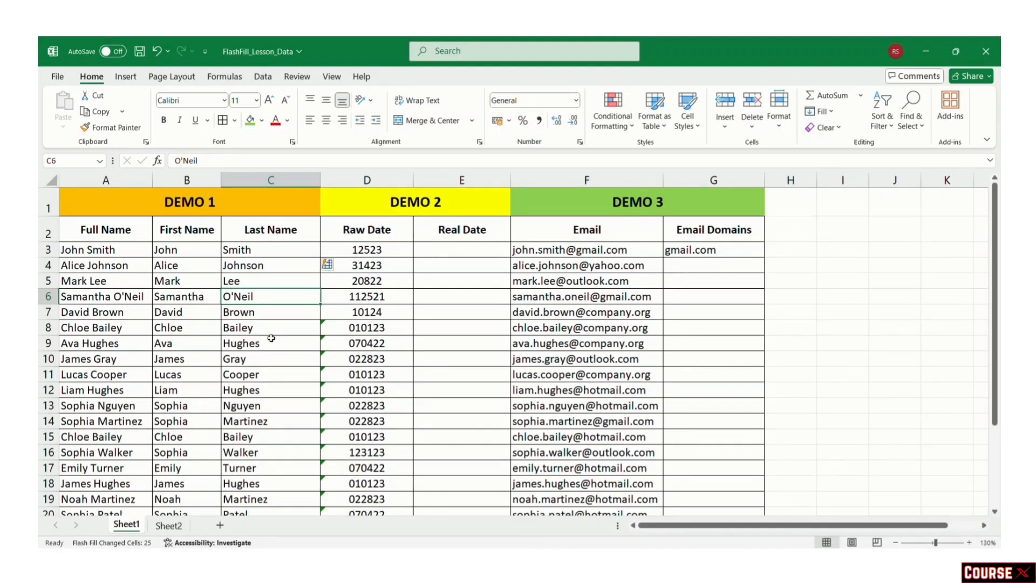
left_click(253, 208)
left_click_drag(252, 209, 196, 249)
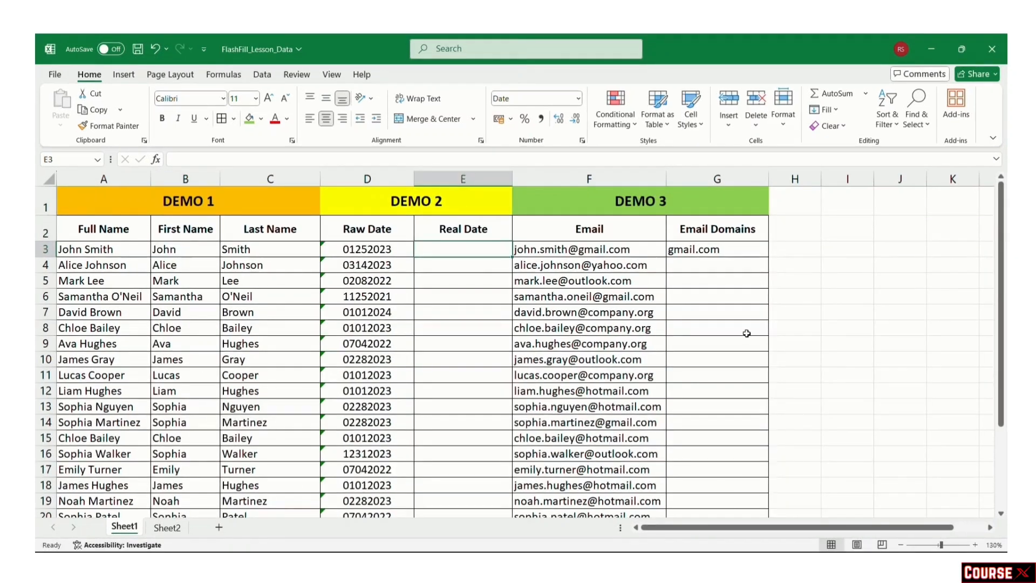
Step: Inspect the raw date 01252023 in D3 and select the first Real Date cell E3
left_click(443, 208)
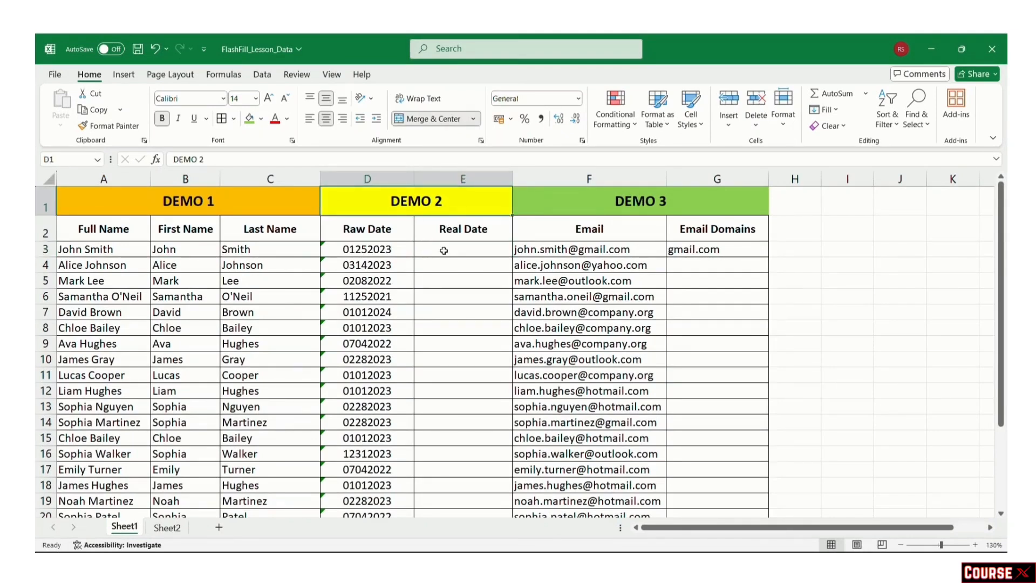
left_click(407, 250)
left_click(449, 245)
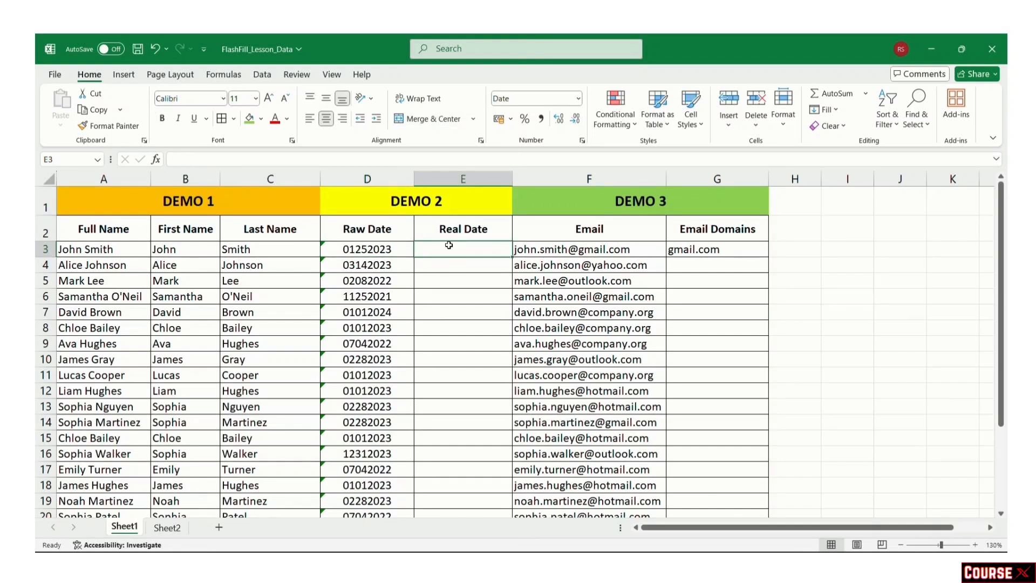
left_click(375, 231)
left_click(380, 249)
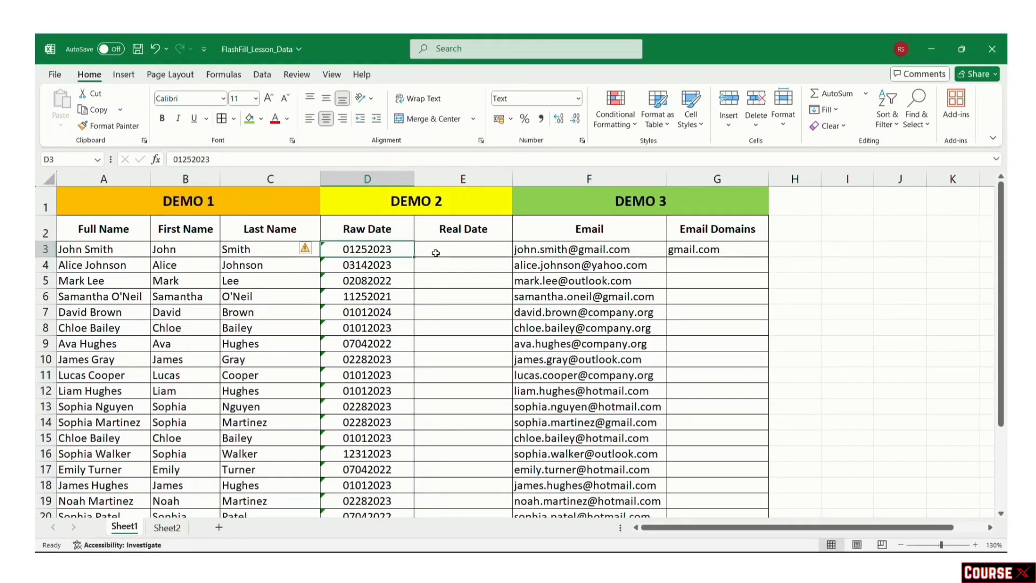
left_click(435, 253)
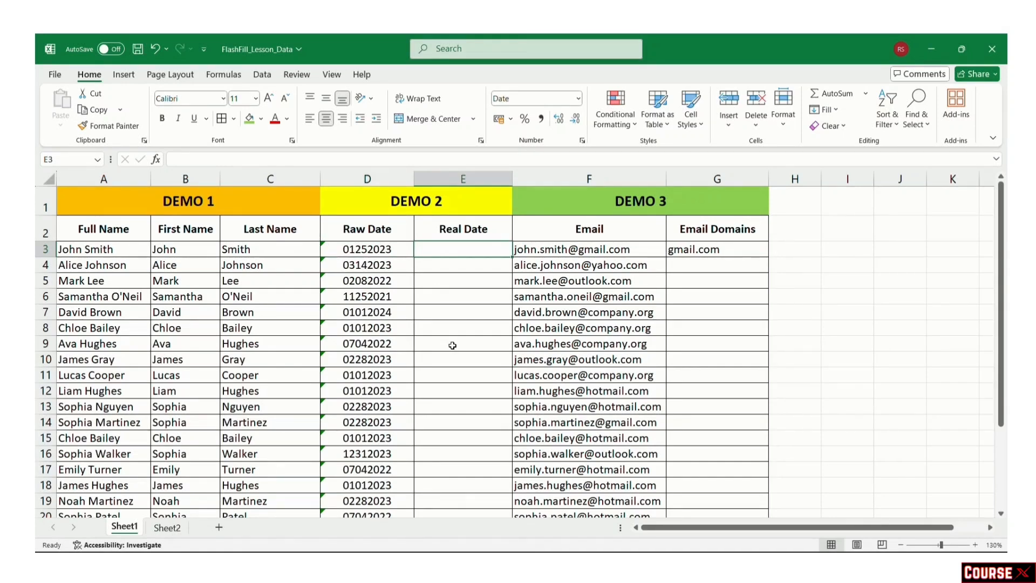
Step: Enter 01-25-2023 in E3, Flash Fill the Real Date column, and compare with D3
type("01-2")
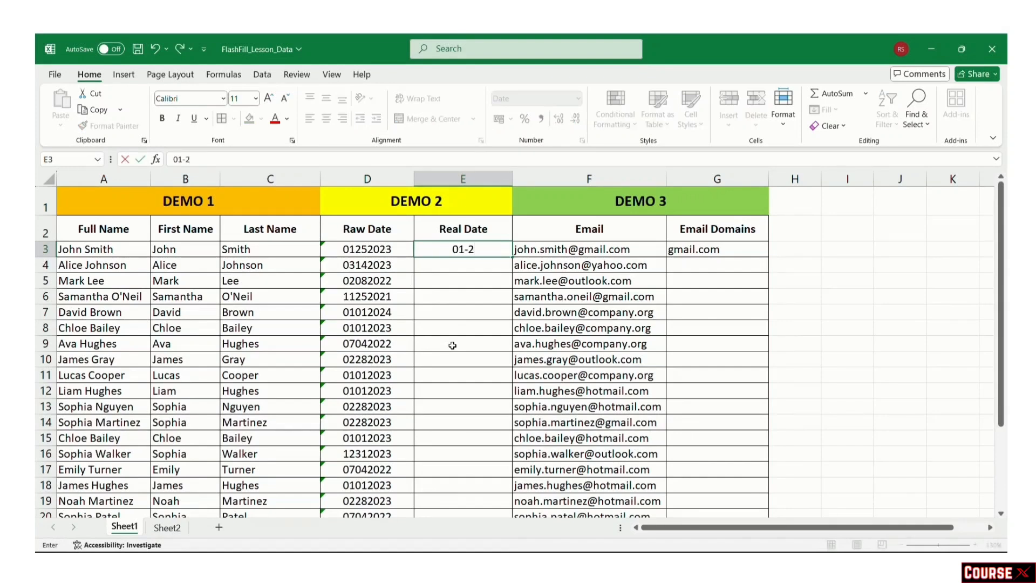
type("5-2023")
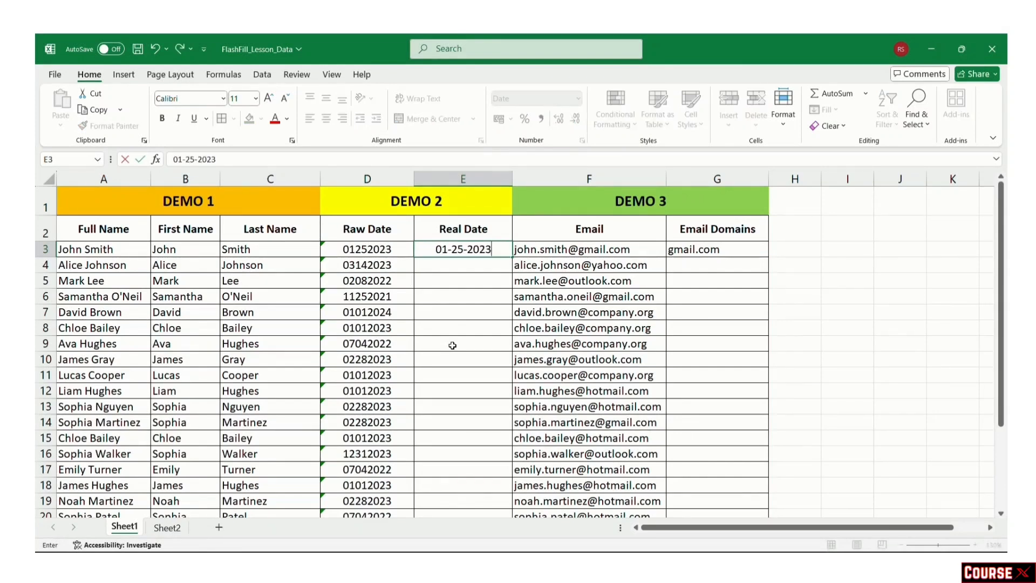
key("ctrl+Return")
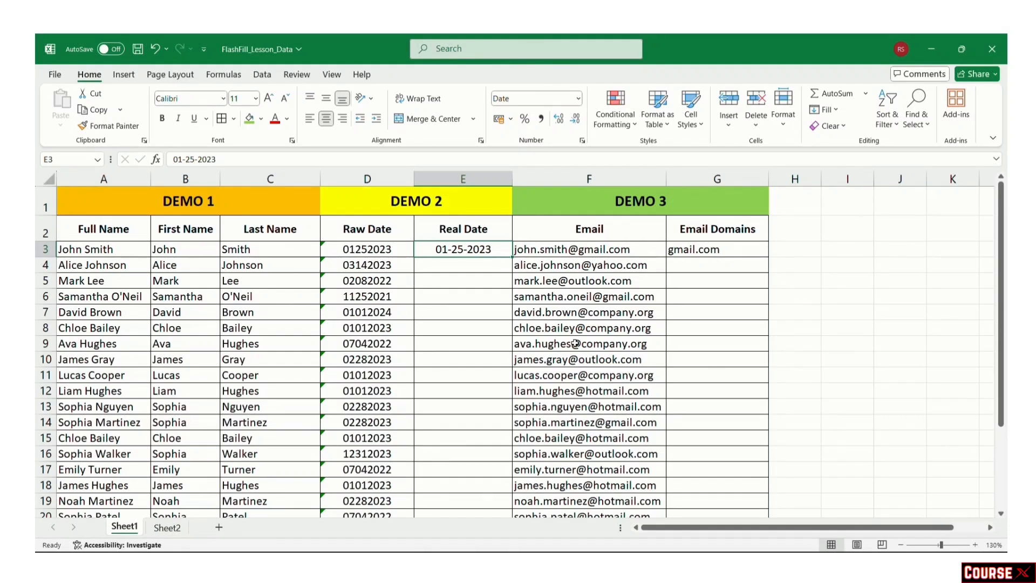
key("ctrl+e")
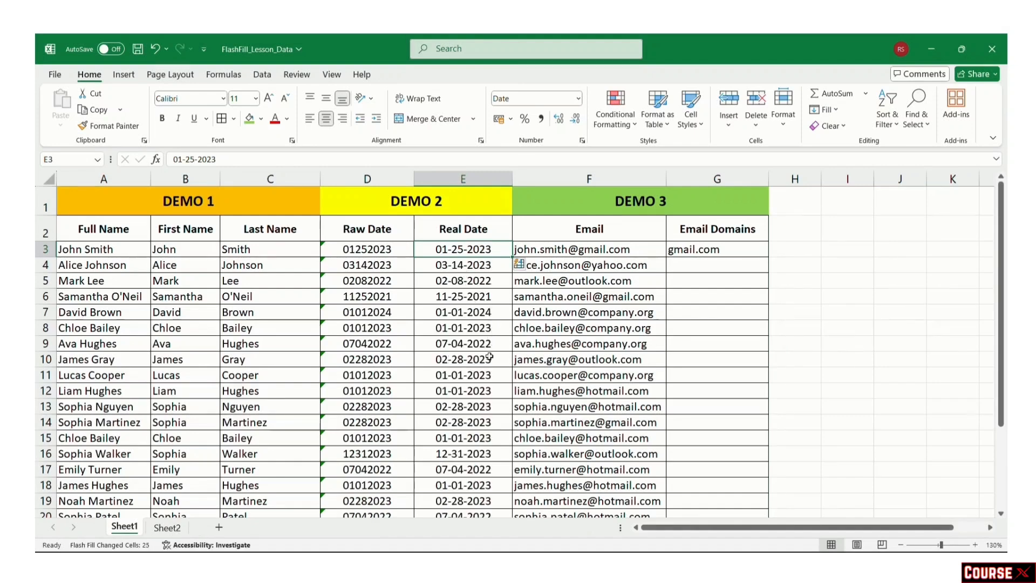
scroll(494, 438, "down", 2)
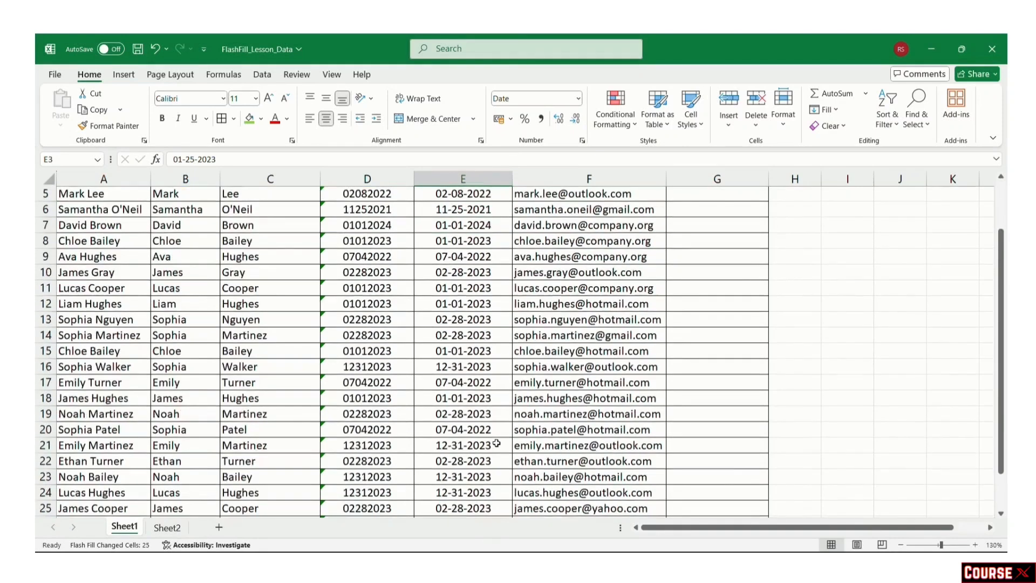
scroll(496, 443, "down", 1)
scroll(497, 443, "up", 2)
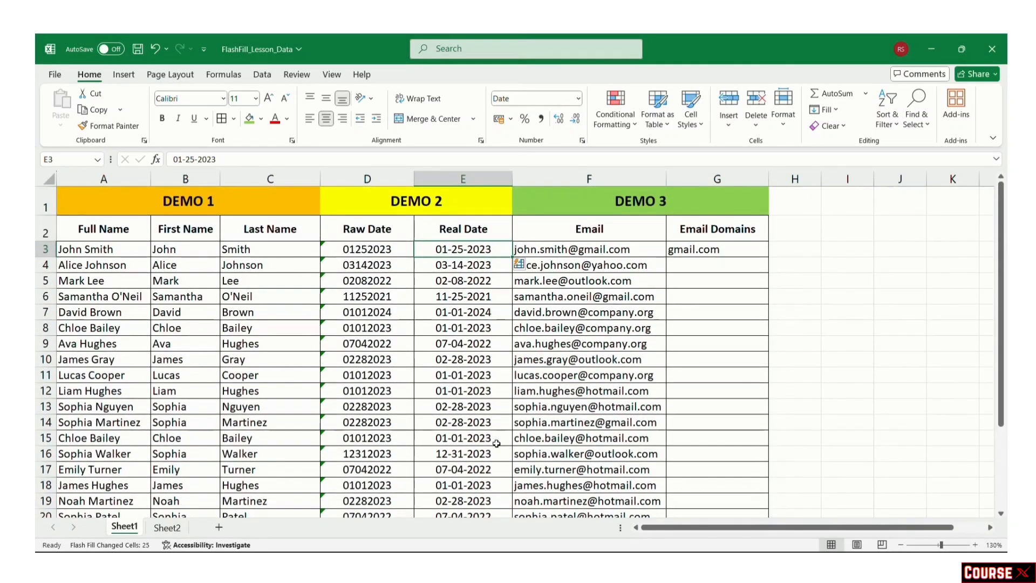
left_click(706, 366)
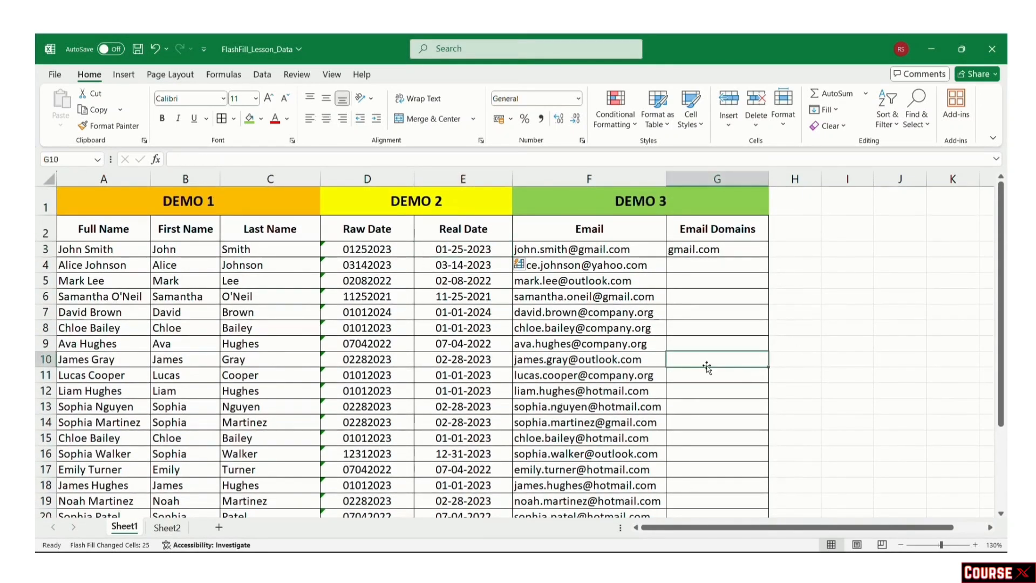
left_click(406, 249)
left_click(429, 254)
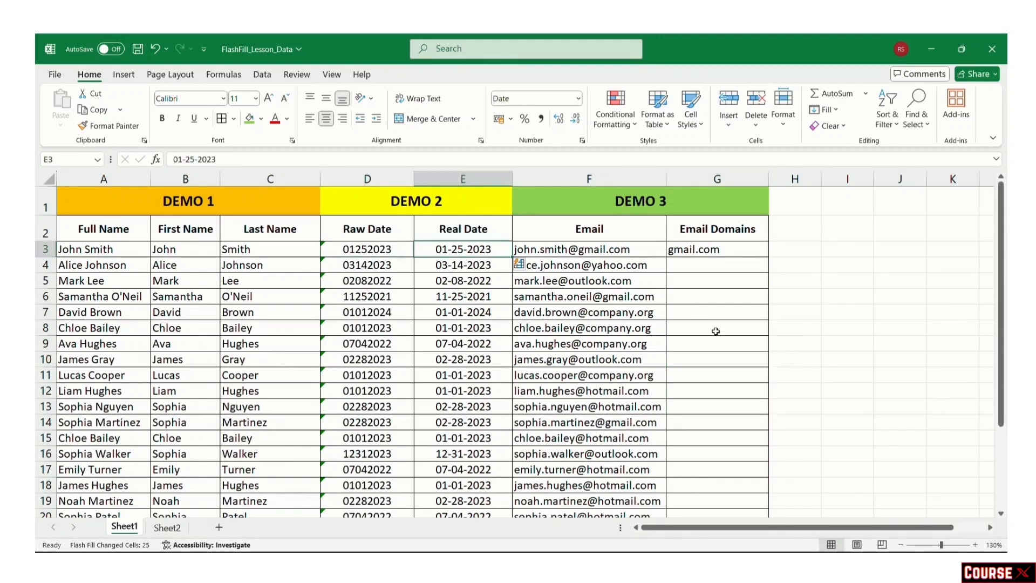
Step: Review the DEMO 3 email addresses, including the company.org one, then select cell G3
left_click(462, 196)
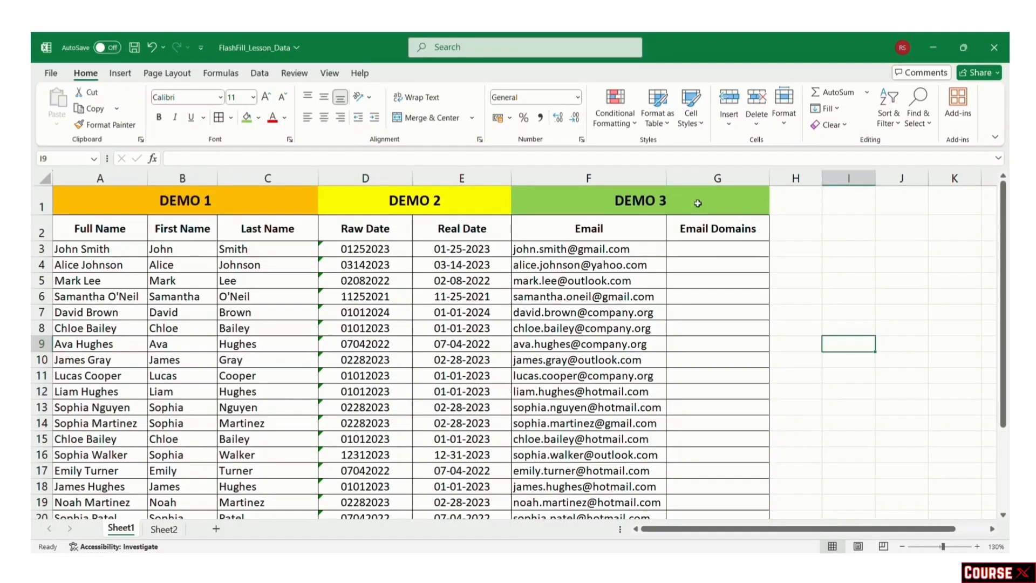
left_click(696, 204)
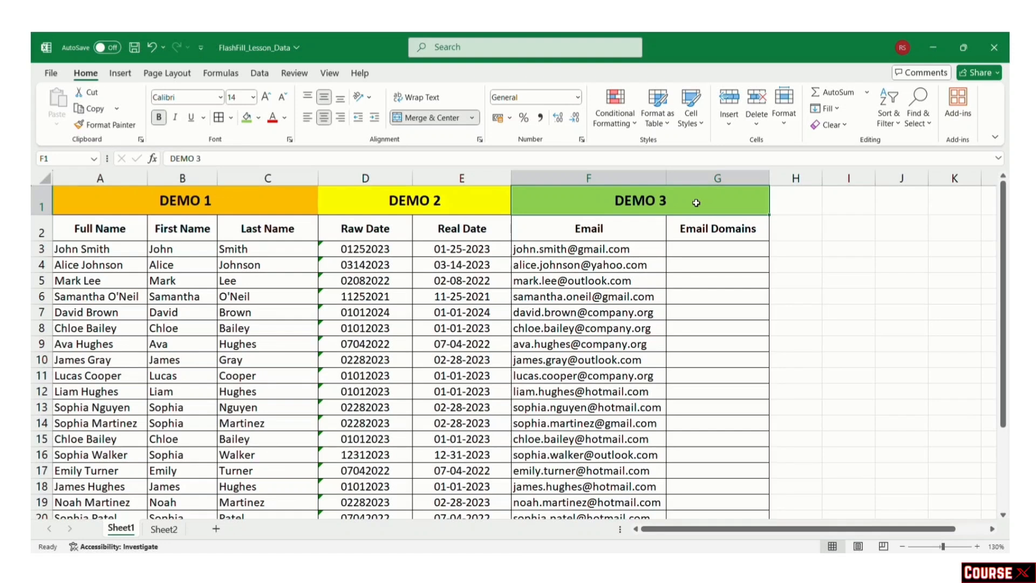
left_click(628, 232)
left_click(625, 247)
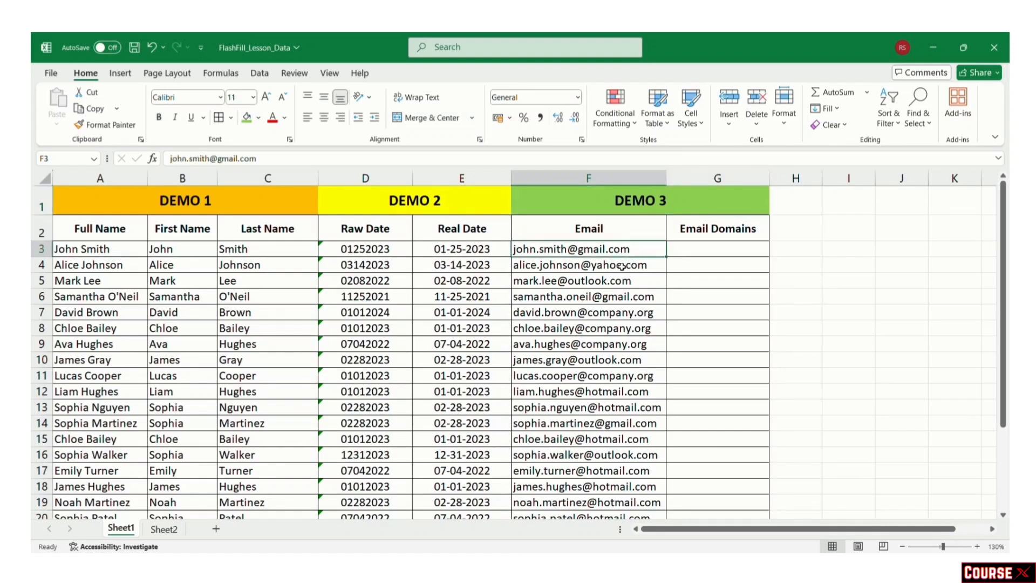
left_click(622, 266)
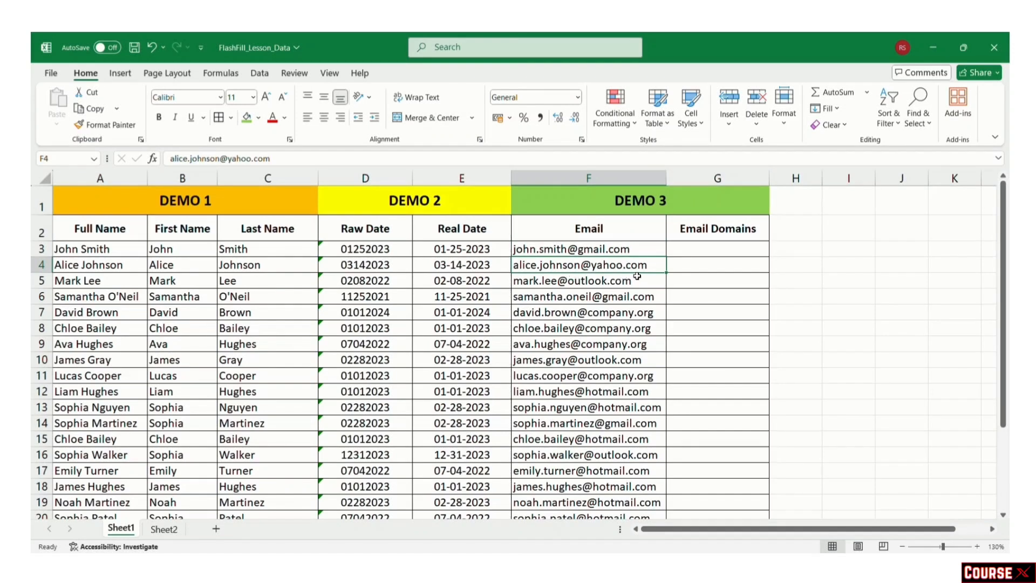
left_click(612, 312)
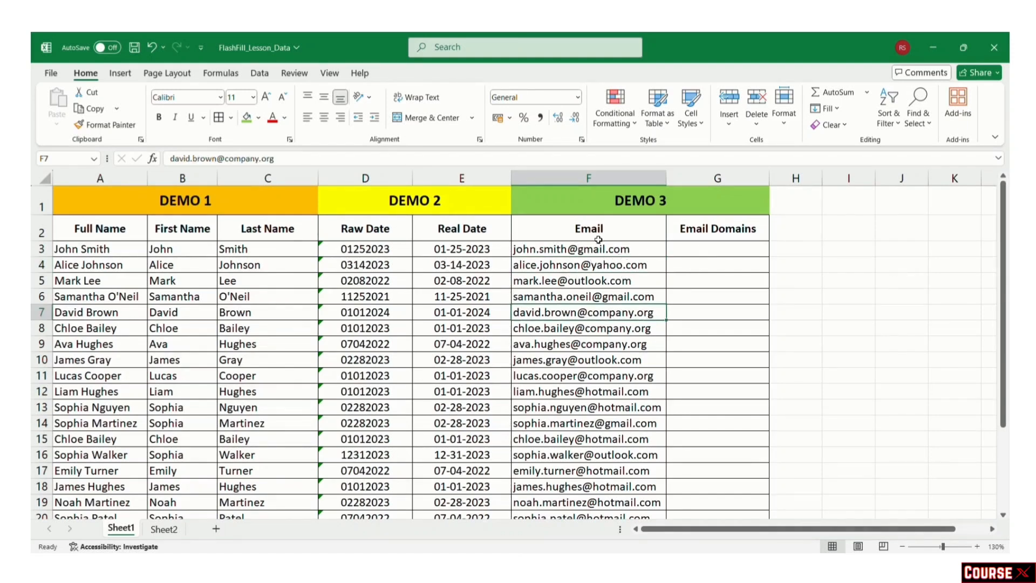
left_click(699, 246)
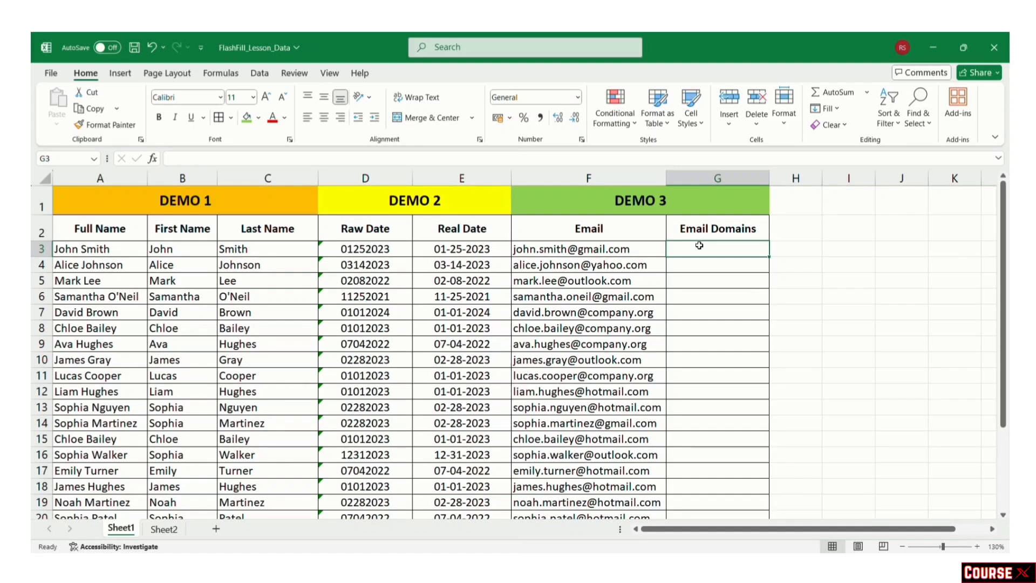
Step: Enter gmail.com in G3 and Flash Fill the remaining email domains (25 cells)
type("gma")
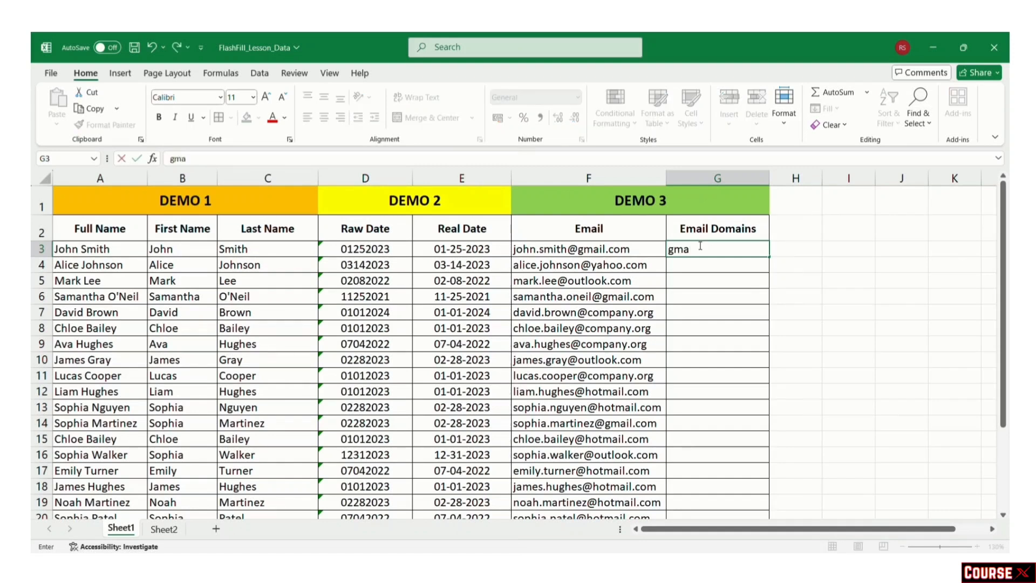
type("il.com")
key("Return")
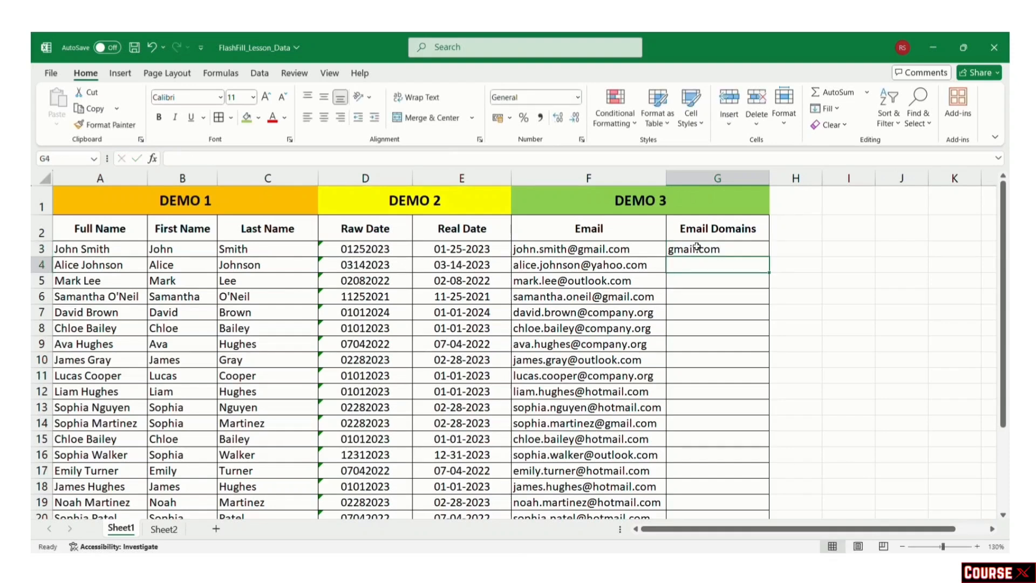
left_click(696, 246)
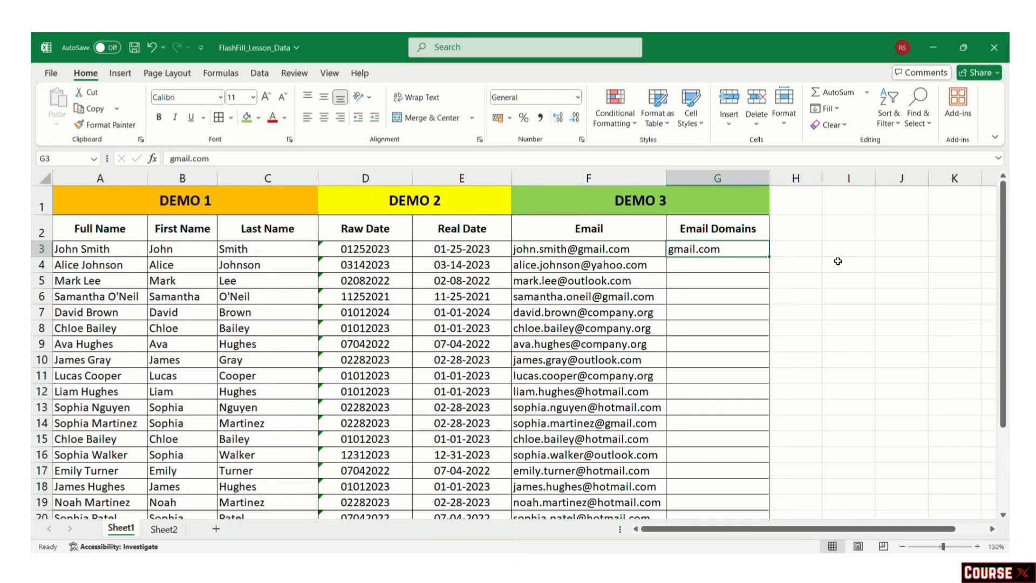
key("ctrl+e")
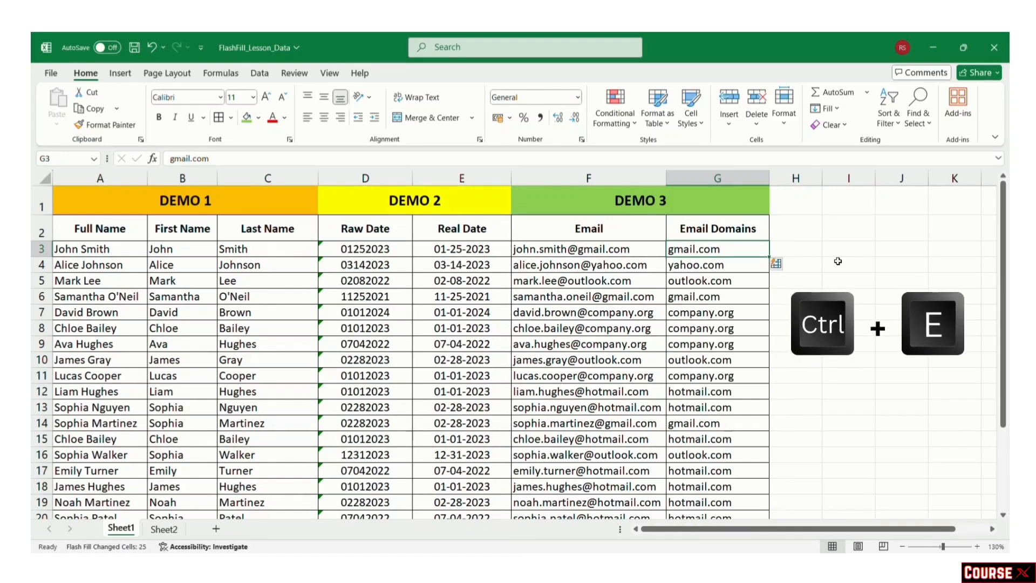
Step: Verify results like yahoo.com and company.org against their source email addresses
left_click(836, 283)
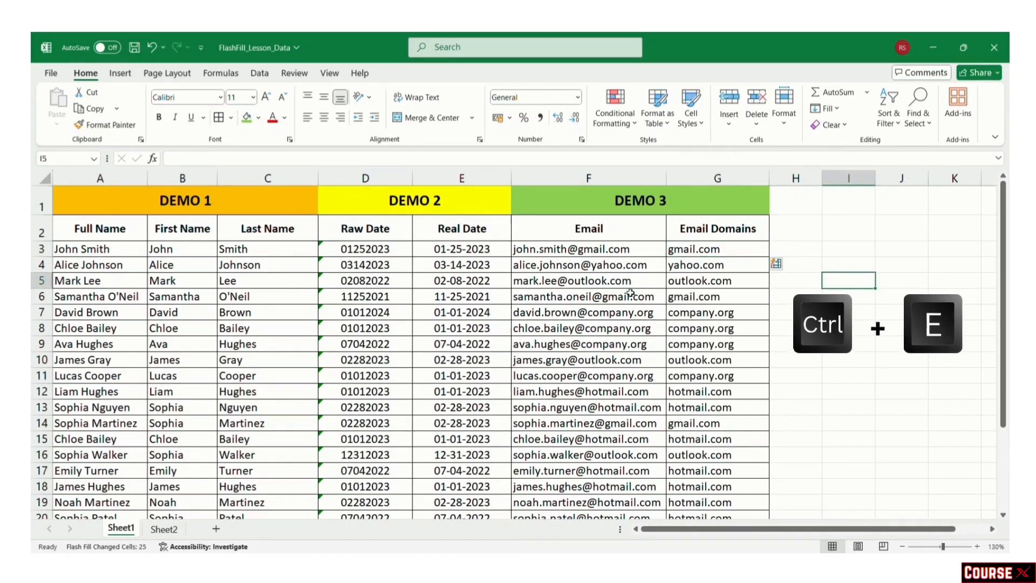
left_click(714, 265)
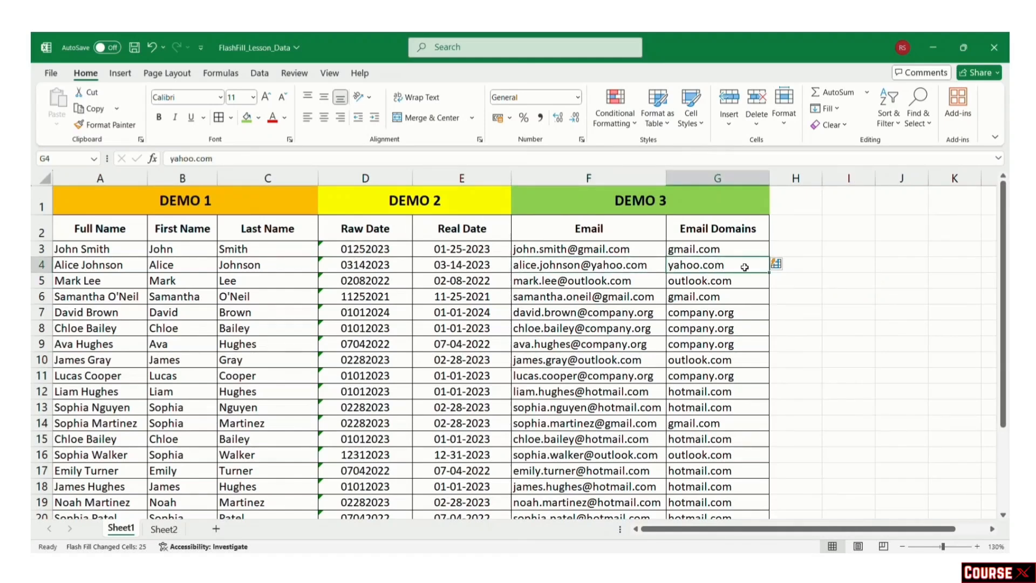
left_click(586, 313)
left_click(740, 311)
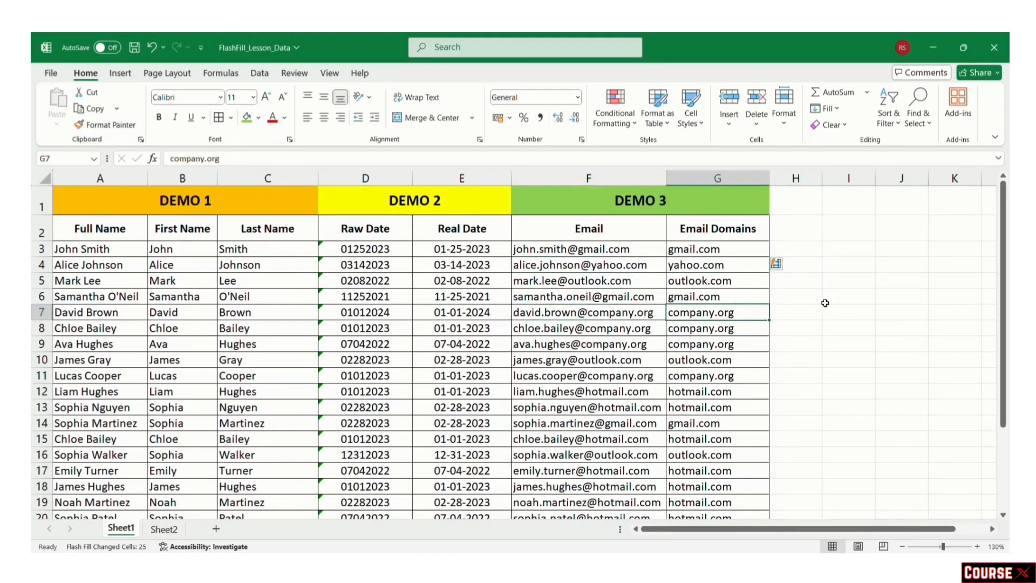
scroll(799, 319, "down", 3)
scroll(779, 332, "up", 3)
Step: Review Sheet1's DEMO 3 results, such as the gmail.com domain, then move to Sheet2's names table
left_click(693, 197)
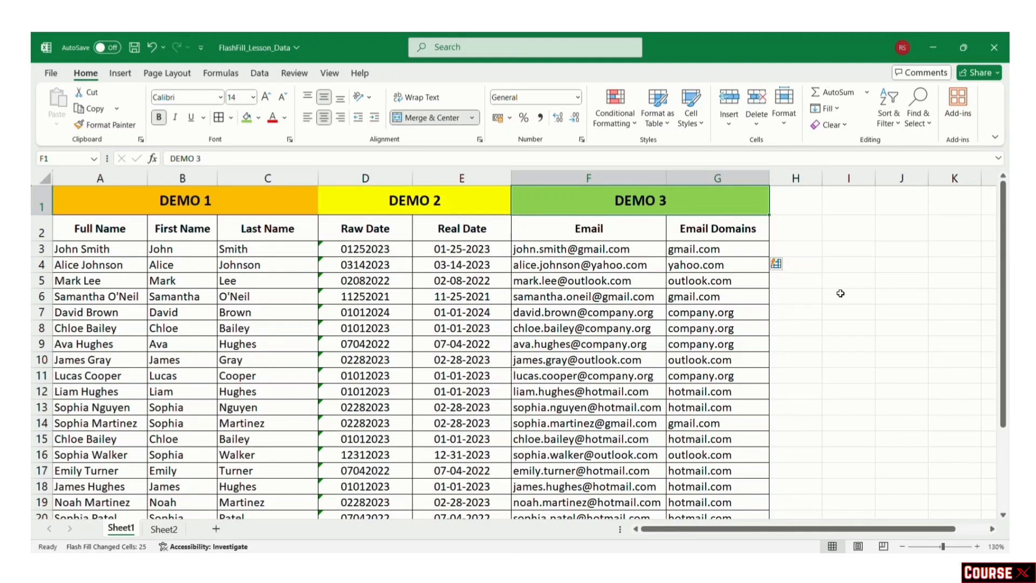
left_click(743, 249)
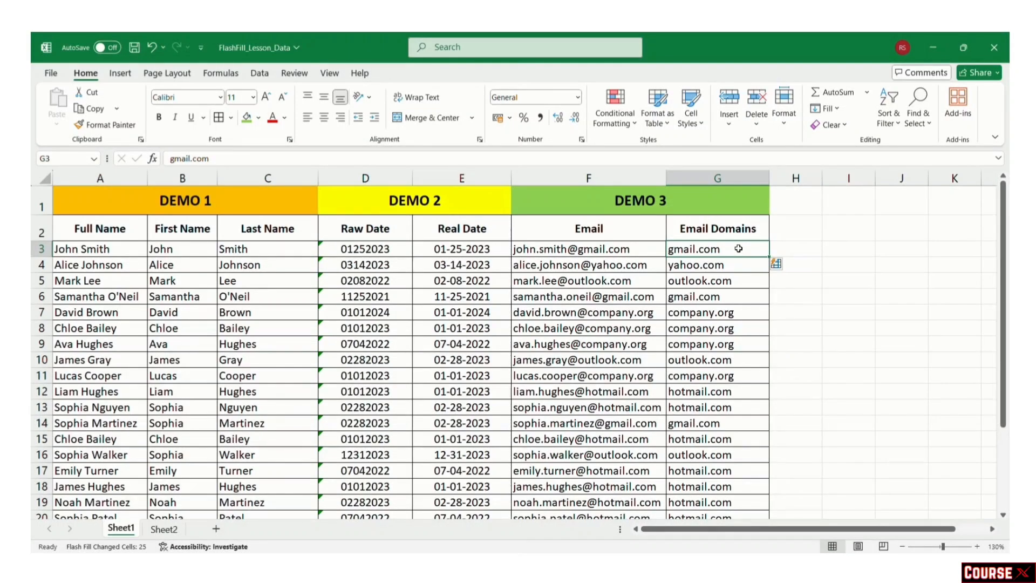
left_click(238, 249)
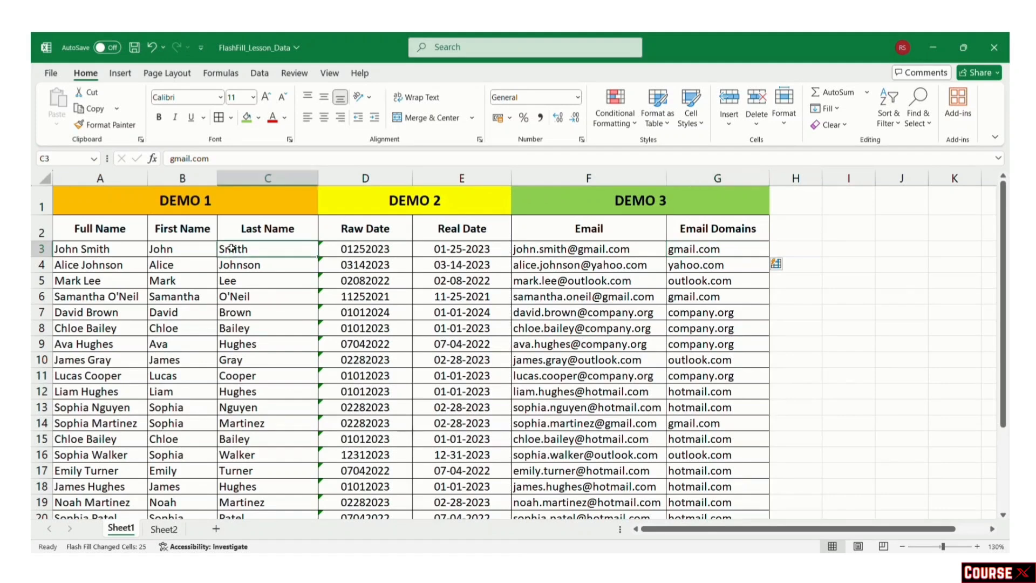
left_click(360, 251)
left_click(658, 252)
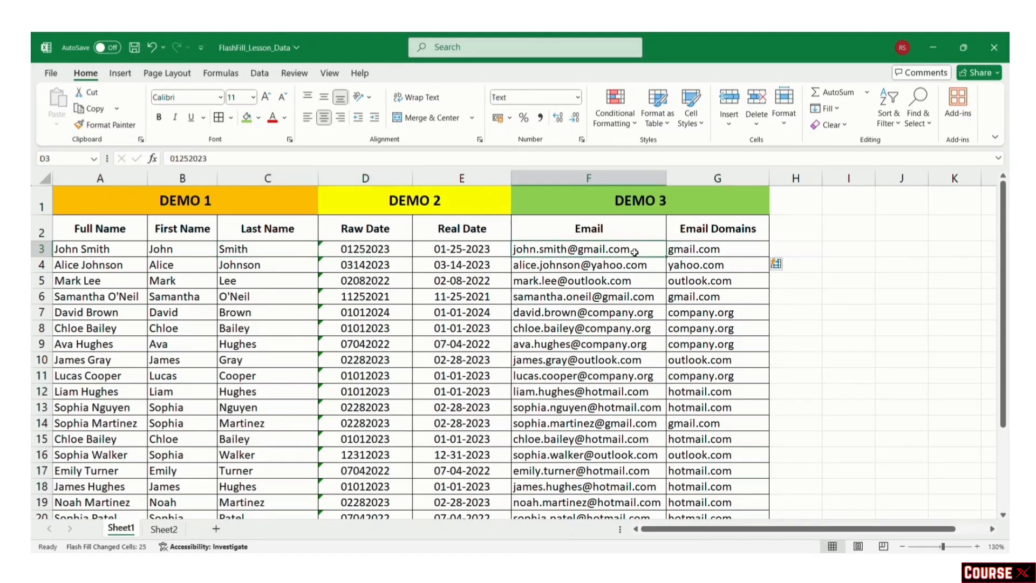
left_click(836, 344)
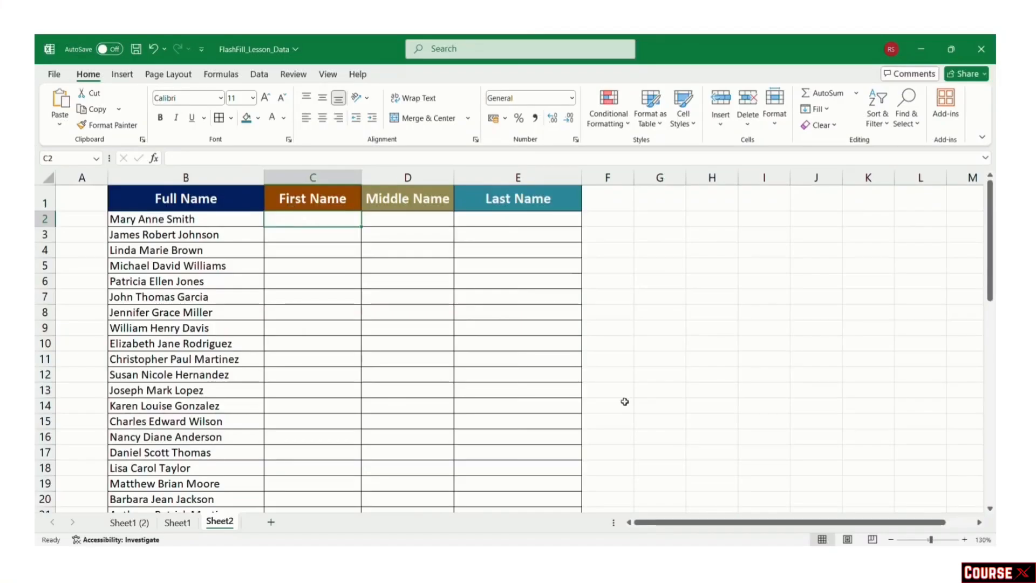
left_click(654, 409)
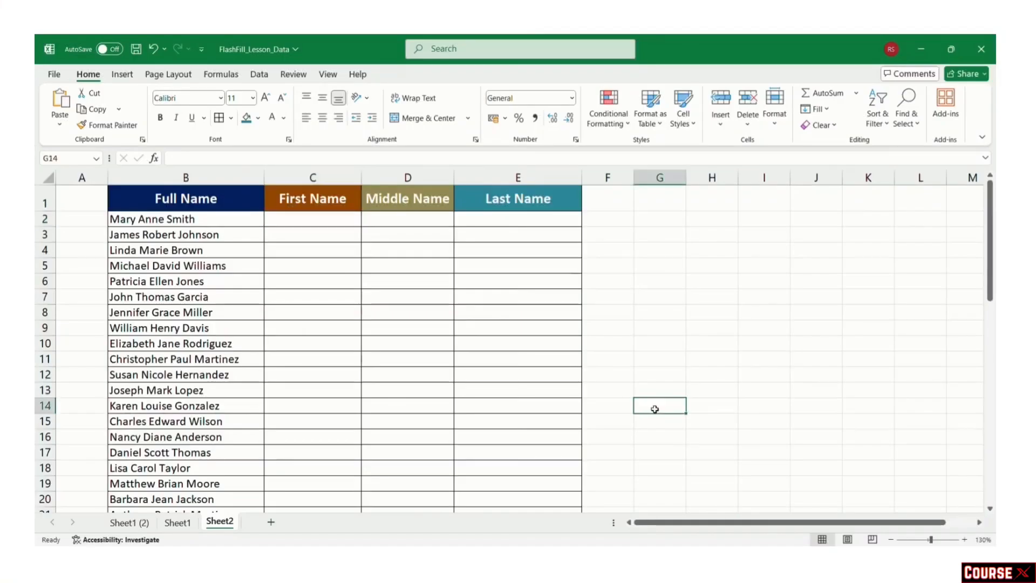
Step: Enter Mary in C2 as the example and Flash Fill first names down column C with Ctrl+E
left_click(316, 220)
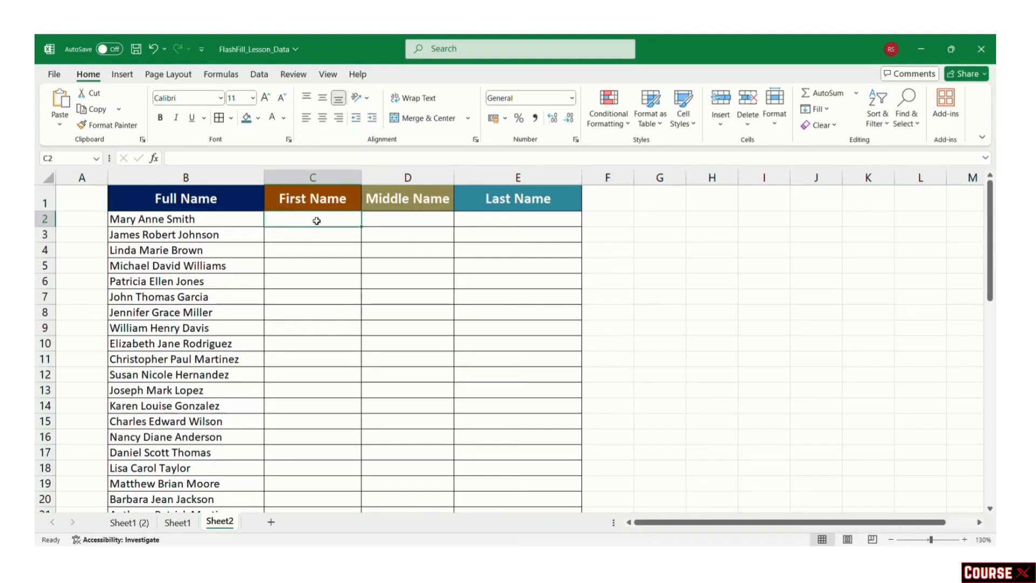
type("Mary")
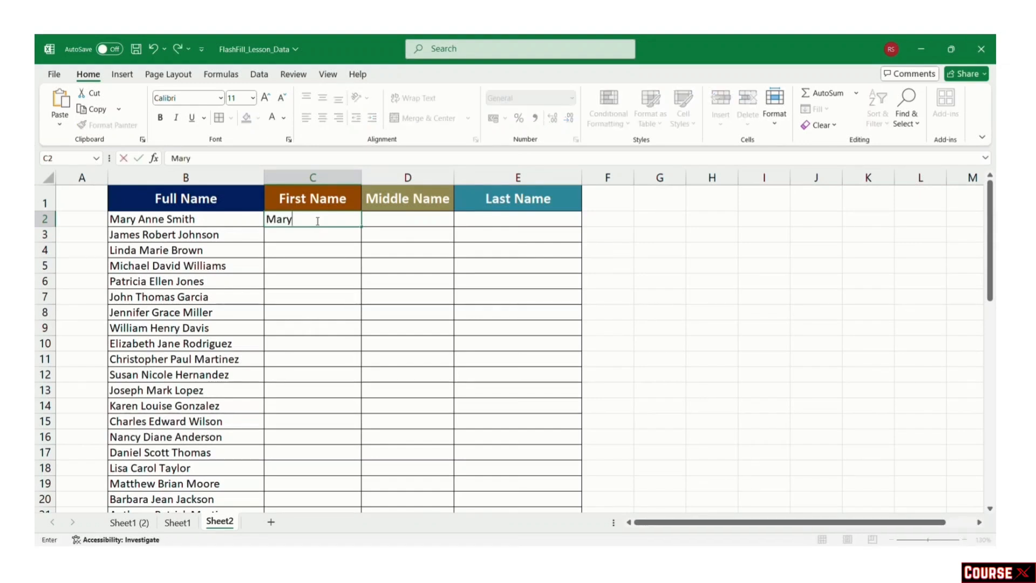
left_click(396, 297)
left_click(300, 219)
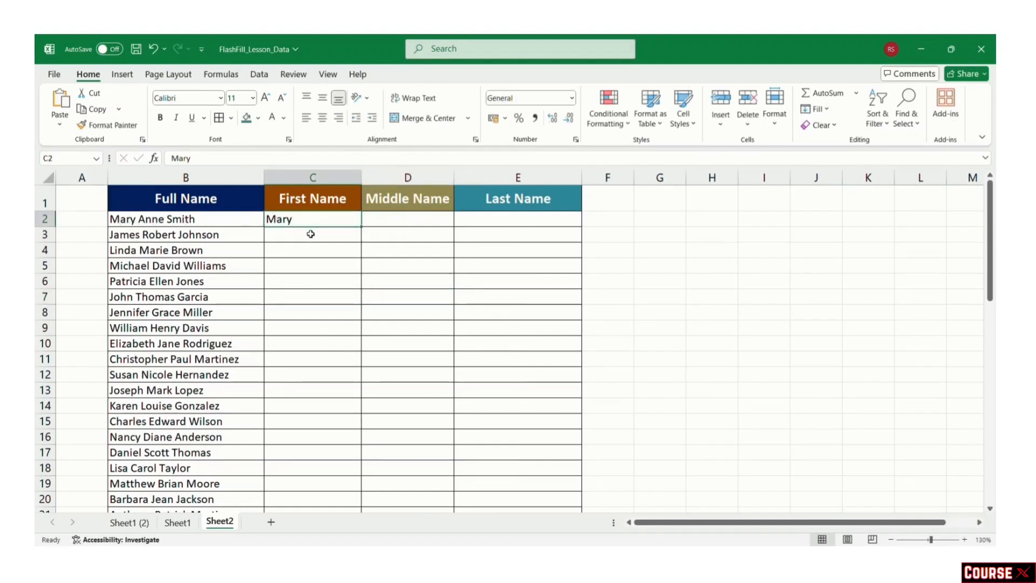
left_click(214, 220)
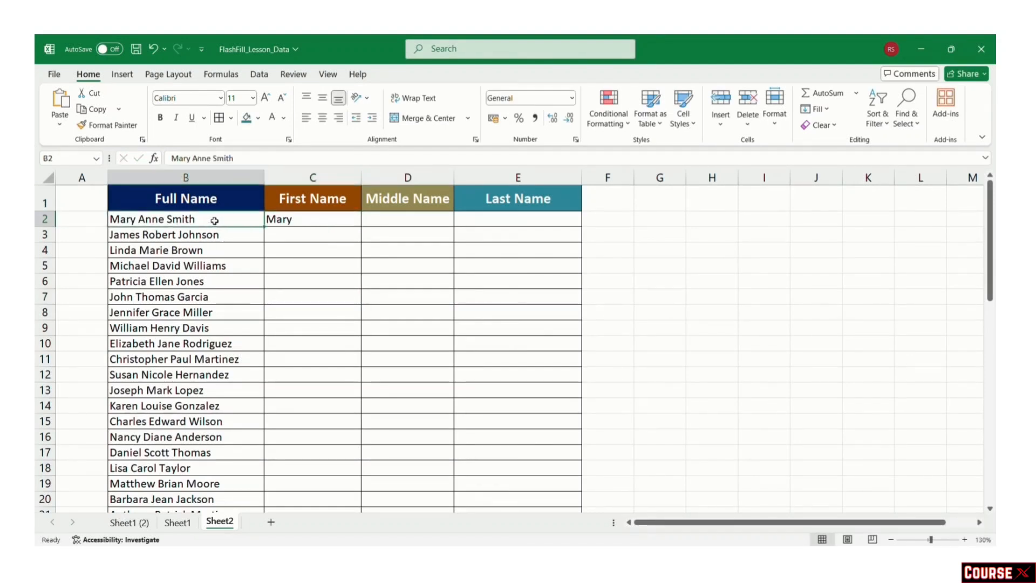
left_click(310, 200)
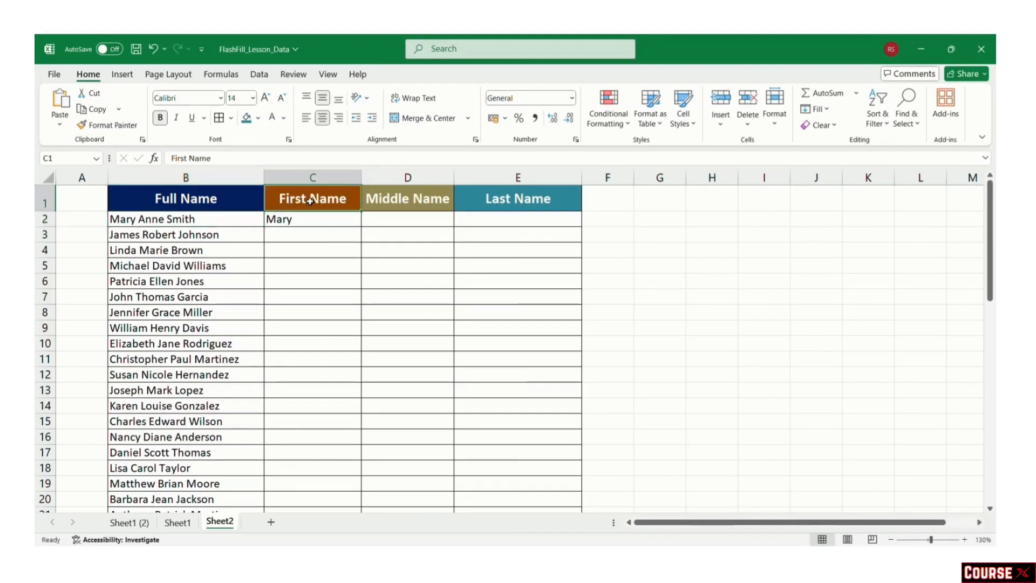
left_click(335, 220)
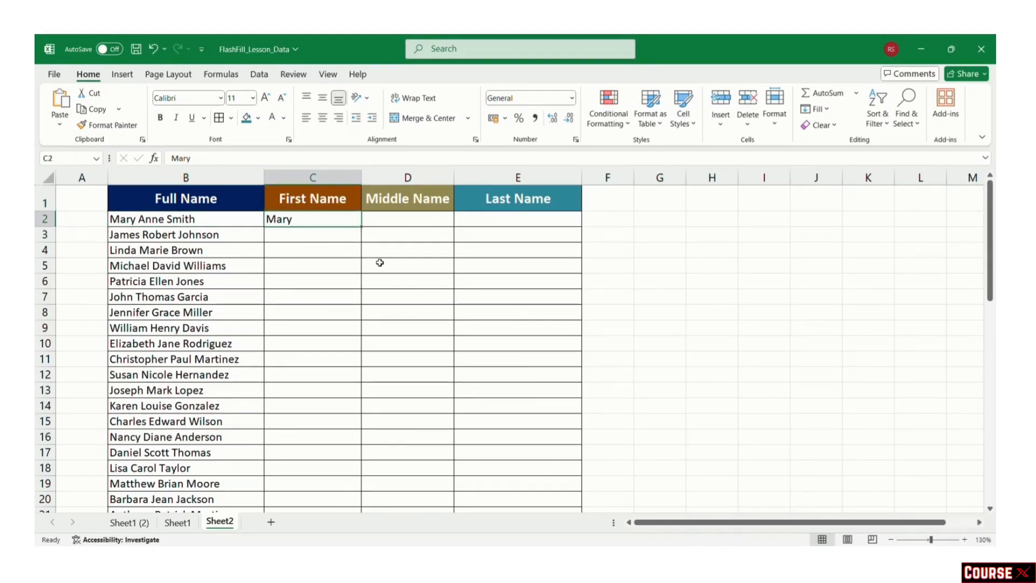
key("ctrl+e")
left_click(389, 221)
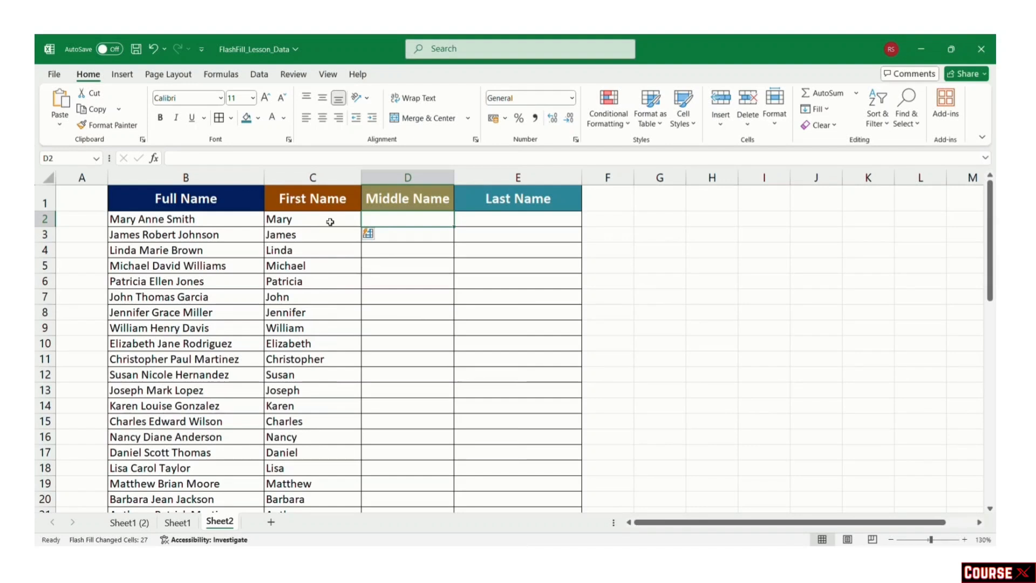
left_click(157, 218)
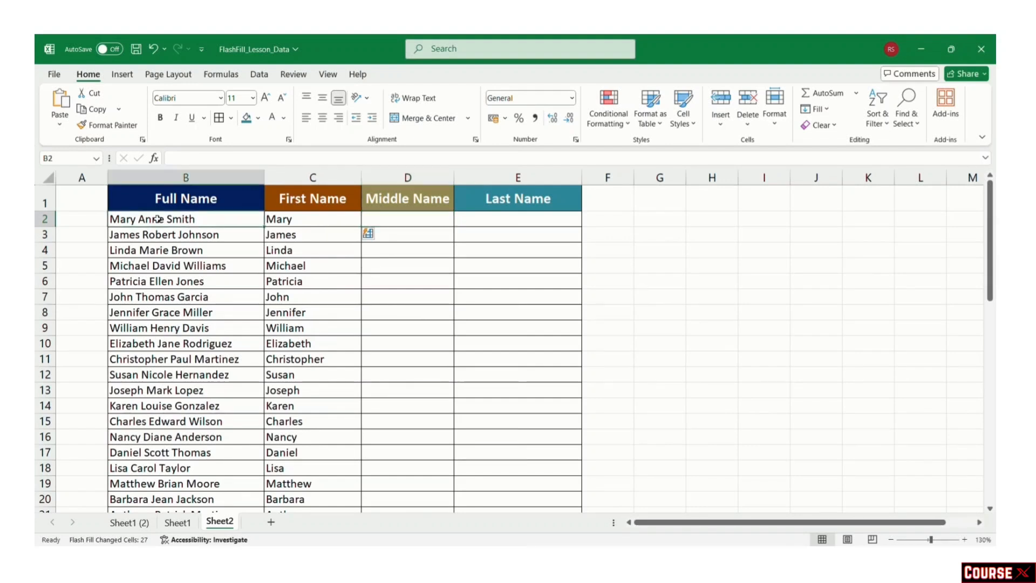
left_click(389, 221)
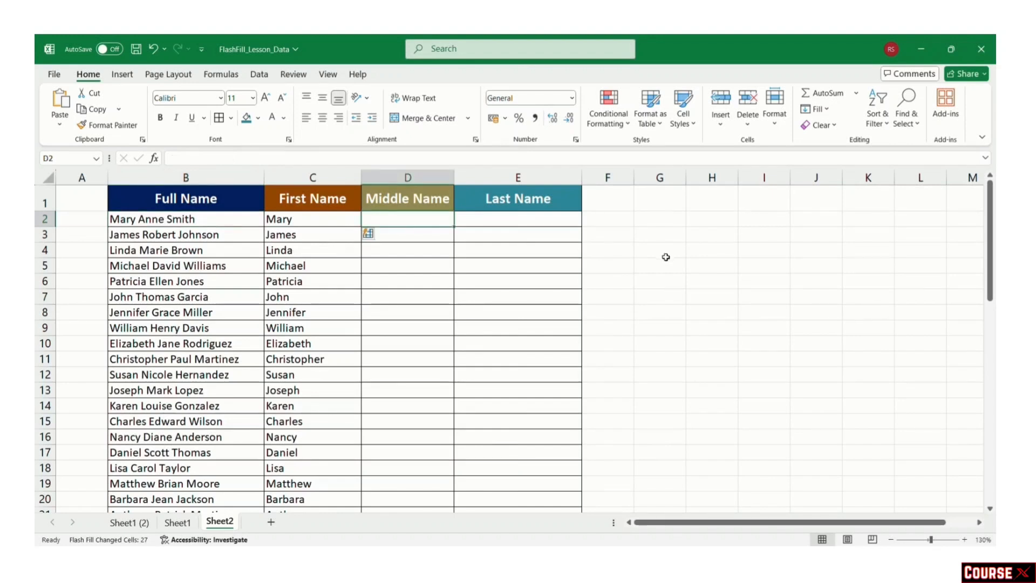
Step: Enter Anne in D2 and Flash Fill the Middle Name column
type("An")
type("ned")
key("BackSpace")
key("Return")
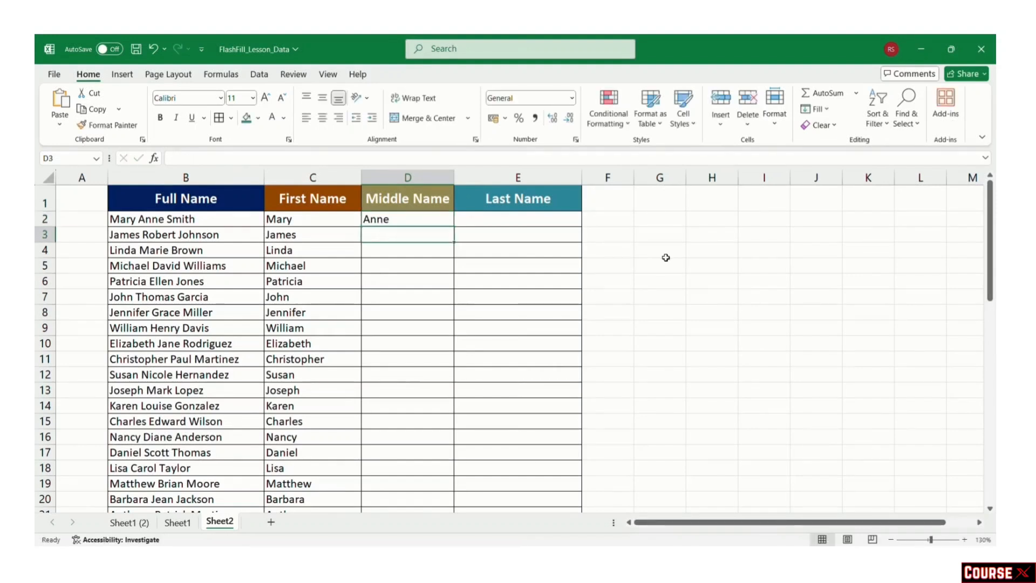
left_click(416, 217)
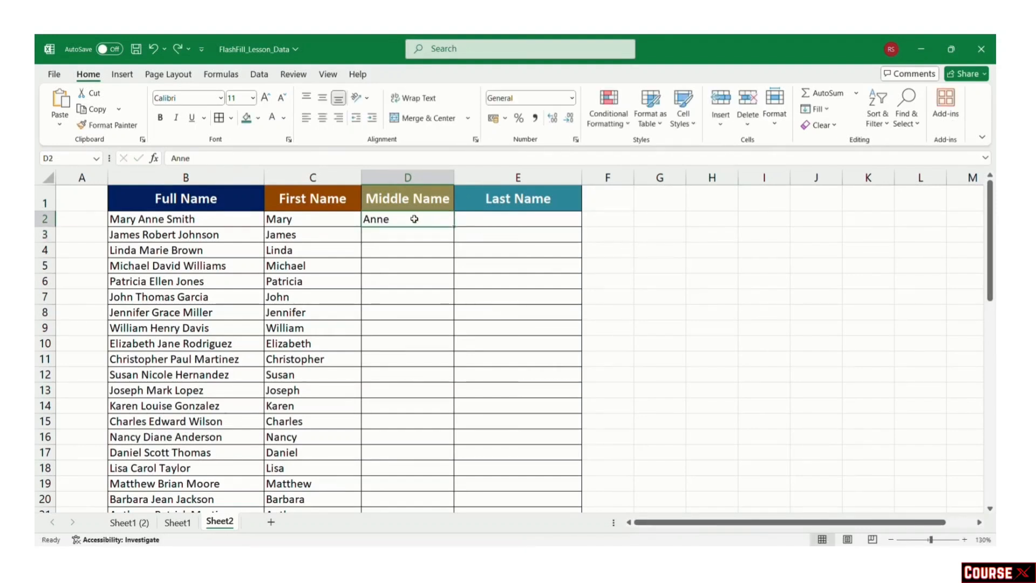
key("ctrl+e")
Step: Enter Smith in E2 and Flash Fill the Last Name column
left_click(511, 221)
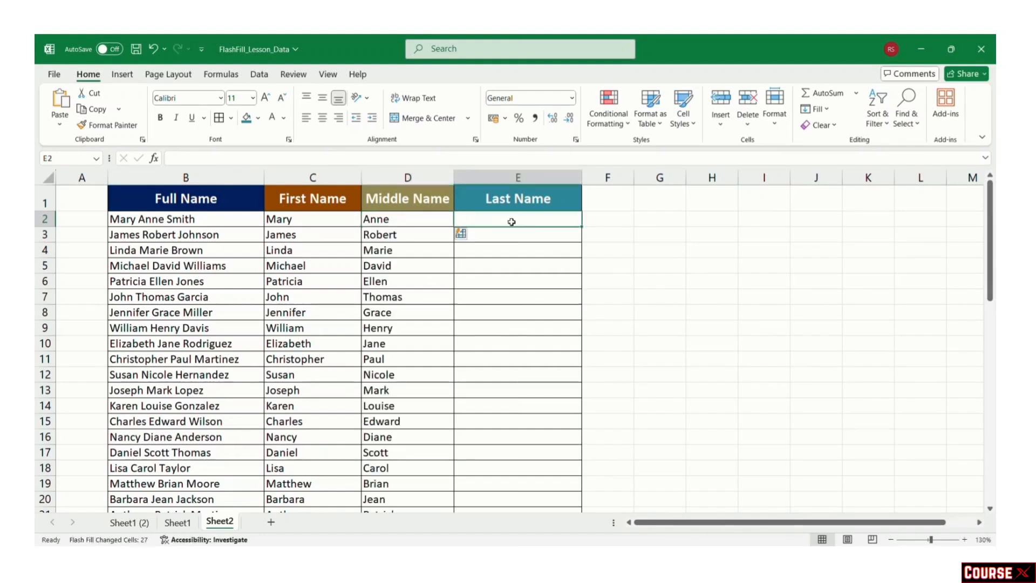
type("Smith")
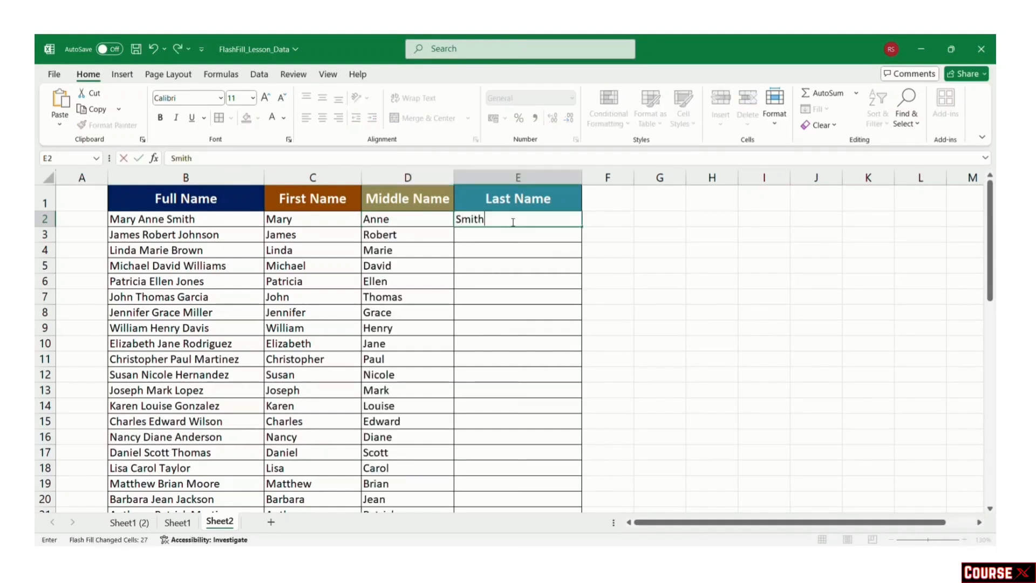
left_click(757, 417)
left_click(528, 219)
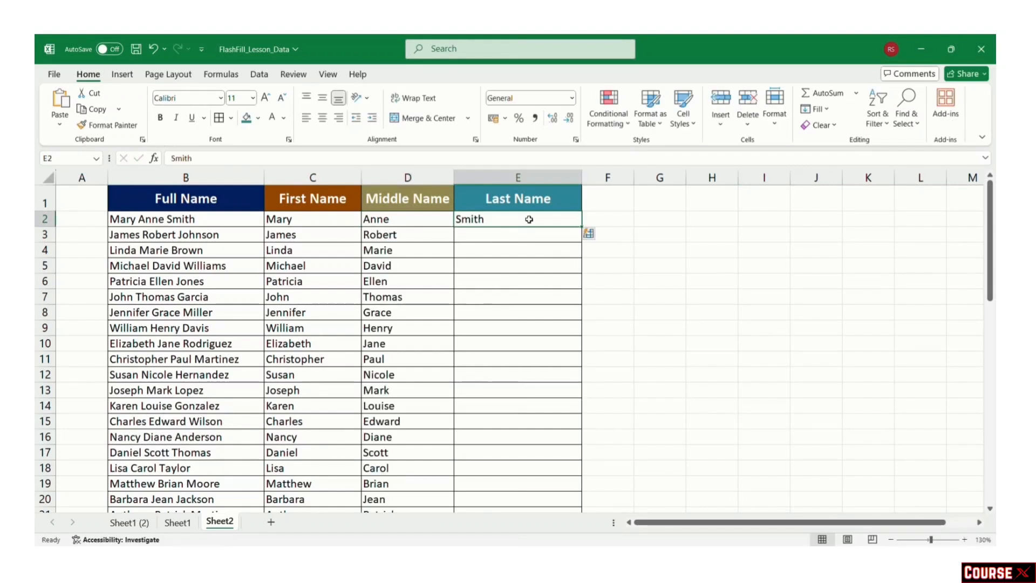
key("ctrl+e")
left_click(652, 280)
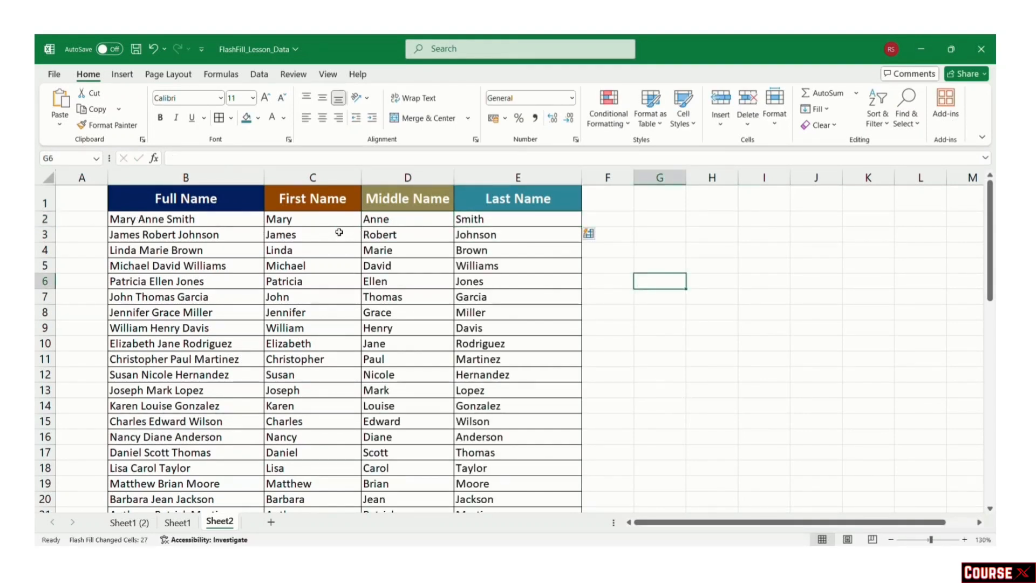
left_click(143, 218)
double_click(143, 218)
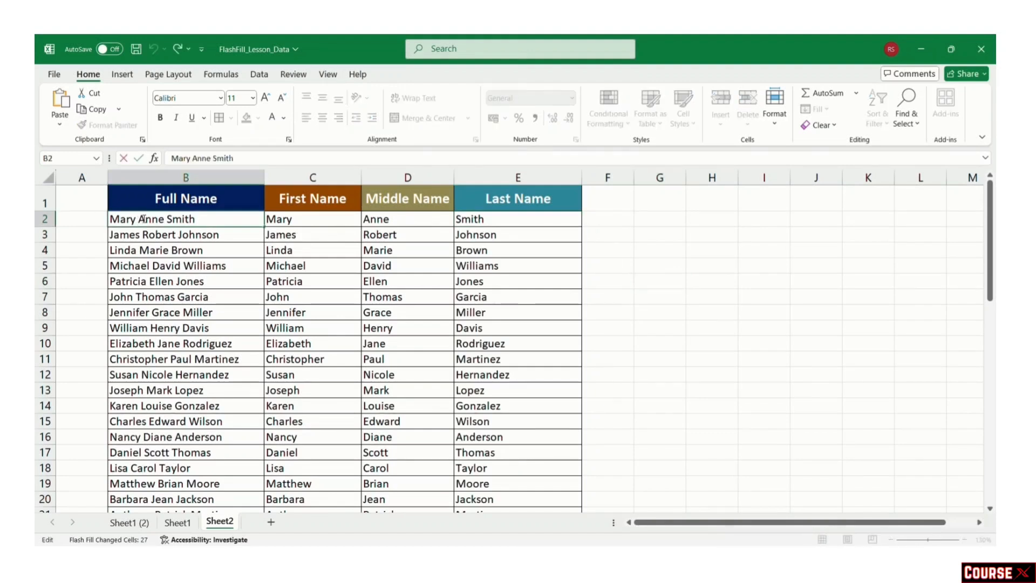
key("BackSpace")
key("BackSpace")
key("BackSpace")
key("BackSpace")
type("Rose")
key("Return")
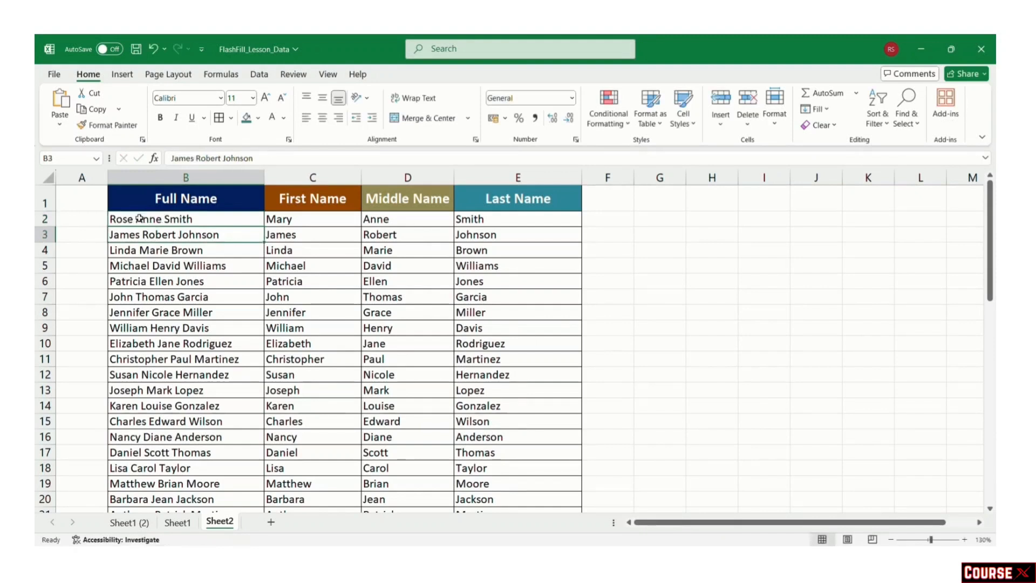
left_click(291, 219)
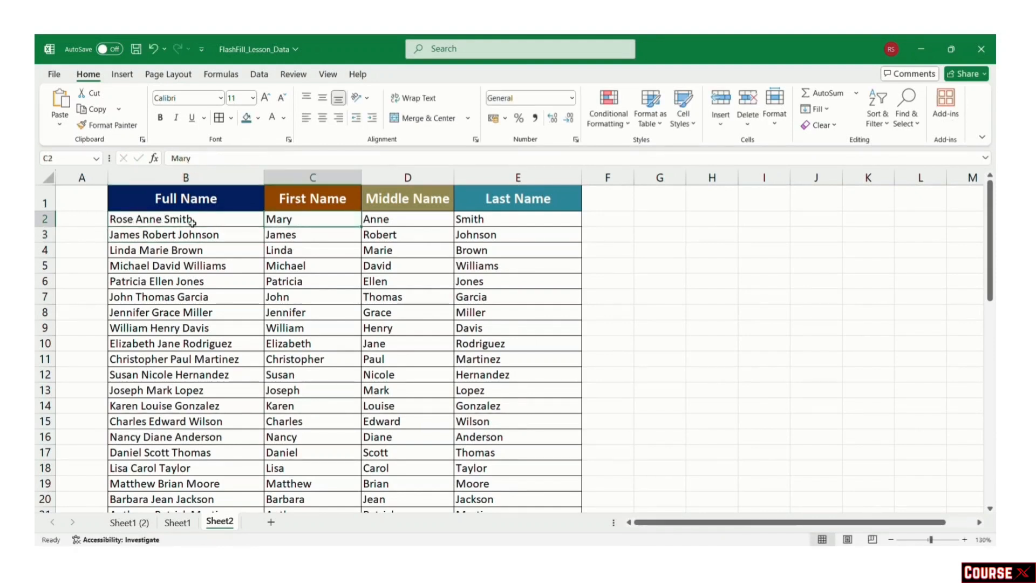
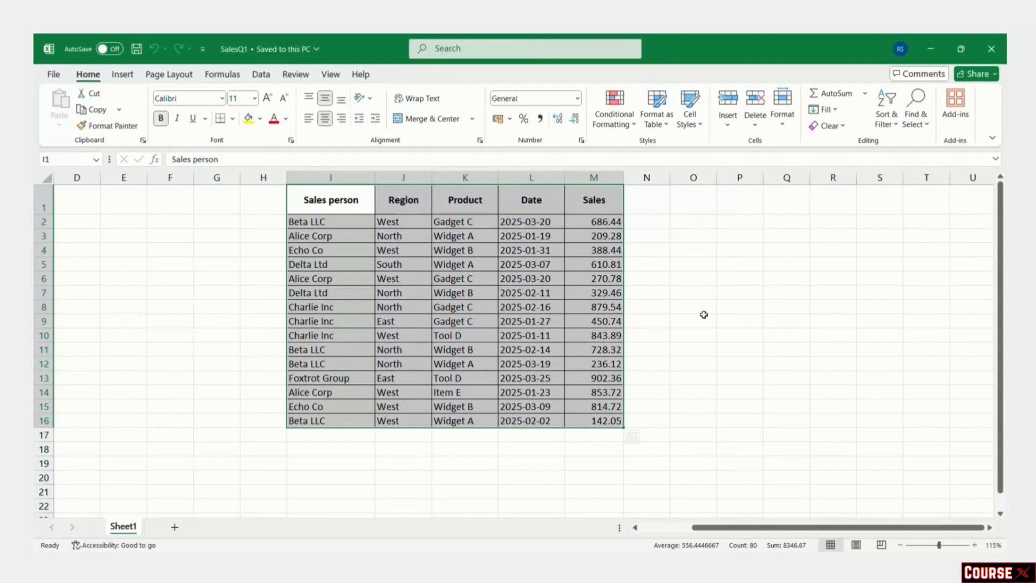
Step: Convert the sales data in I1:M16 into a table with a header row (Table1)
key("ctrl+t")
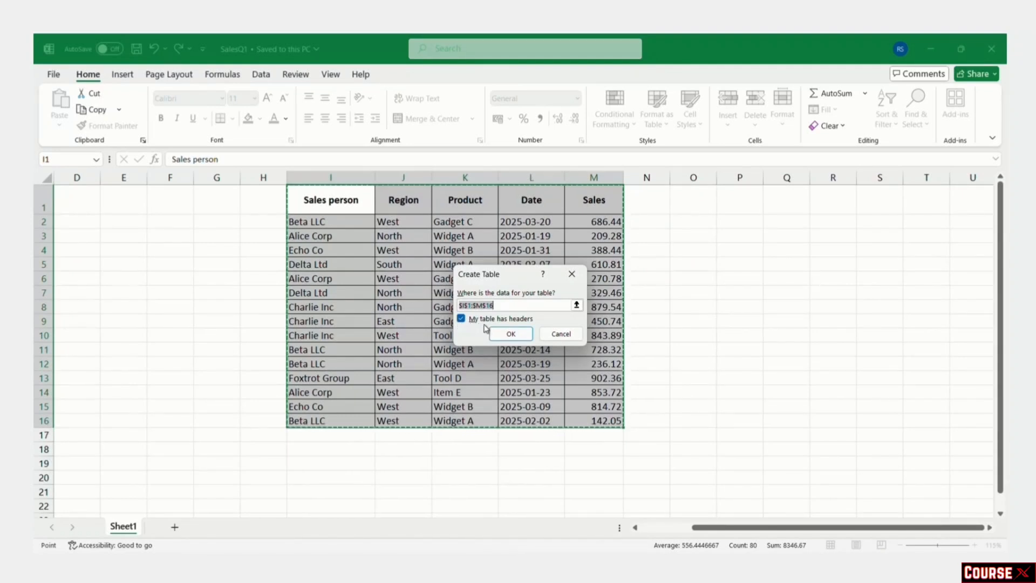
left_click(502, 334)
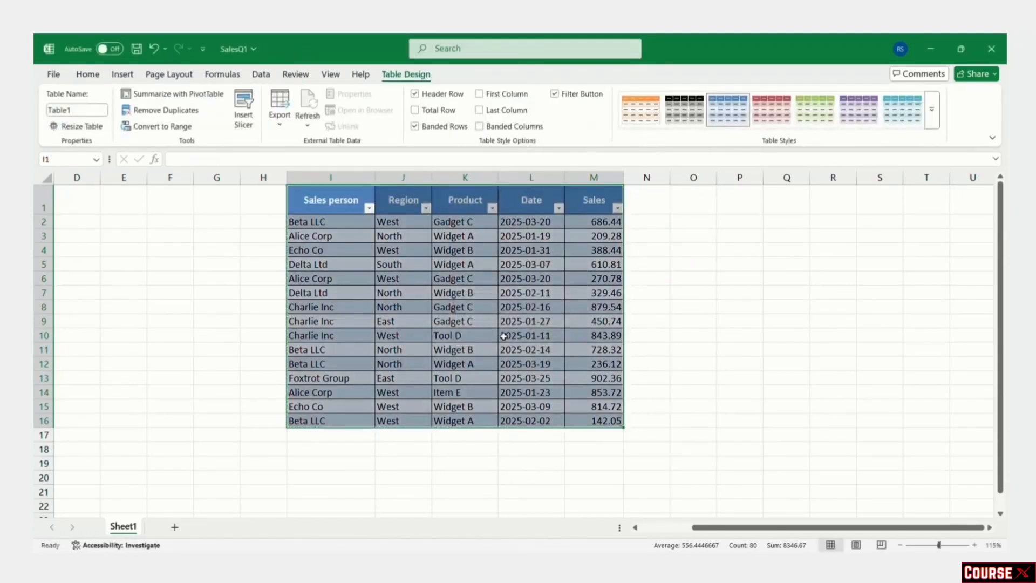
Step: Start row 17 with a new salesperson's name, filling West and Widget A down from above
left_click(702, 318)
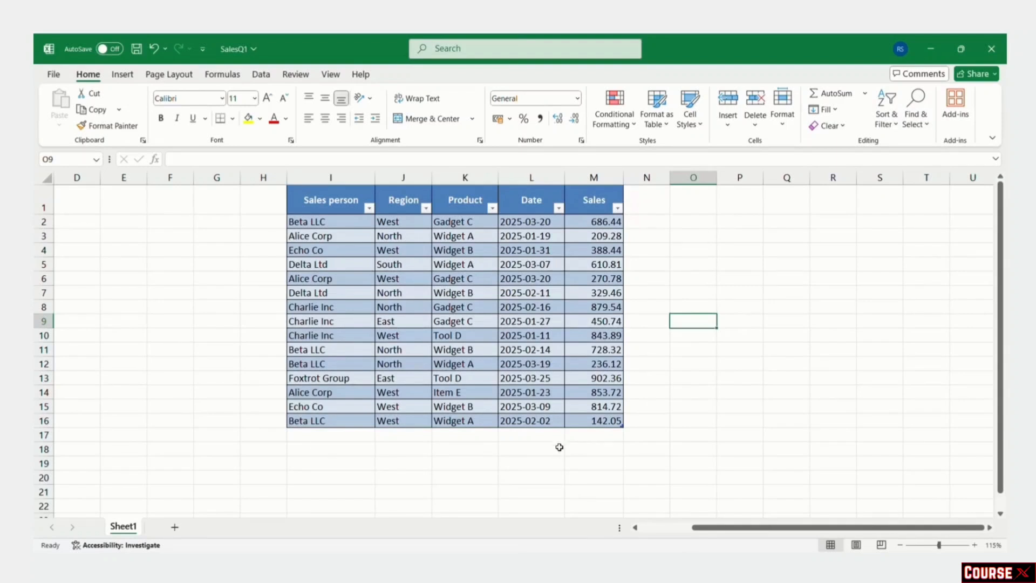
left_click(340, 437)
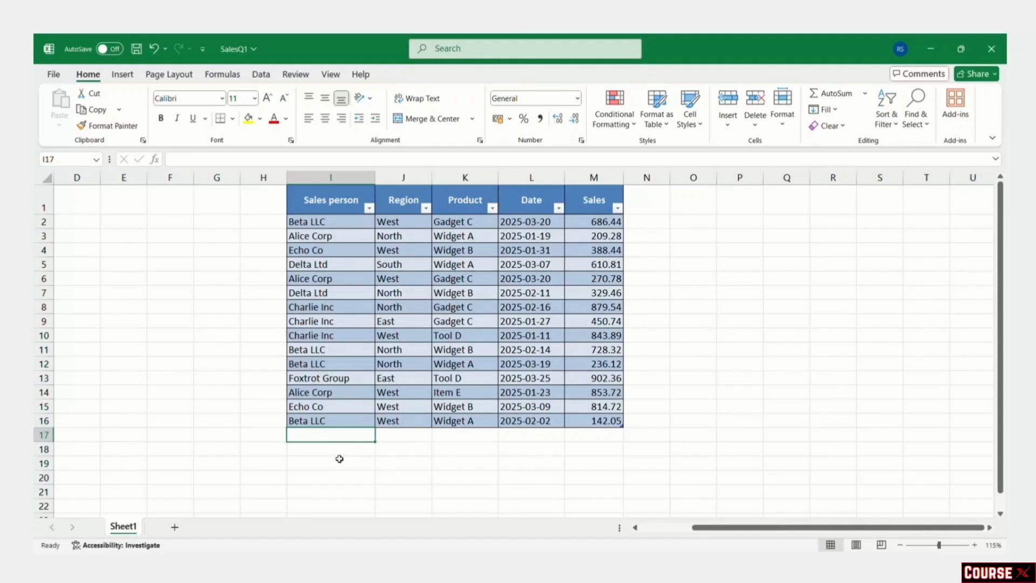
type("Diana")
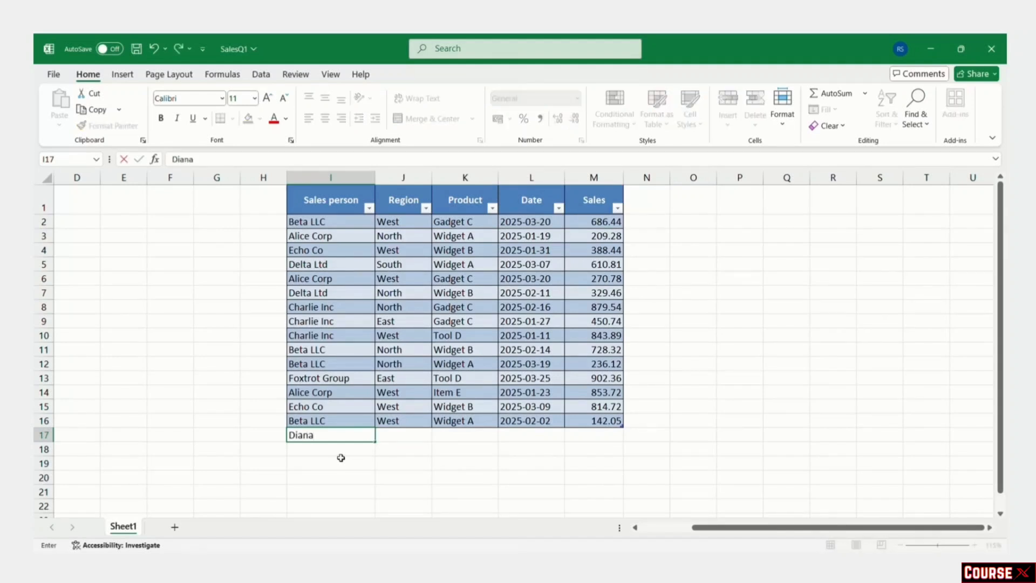
left_click(390, 434)
key("ctrl+d")
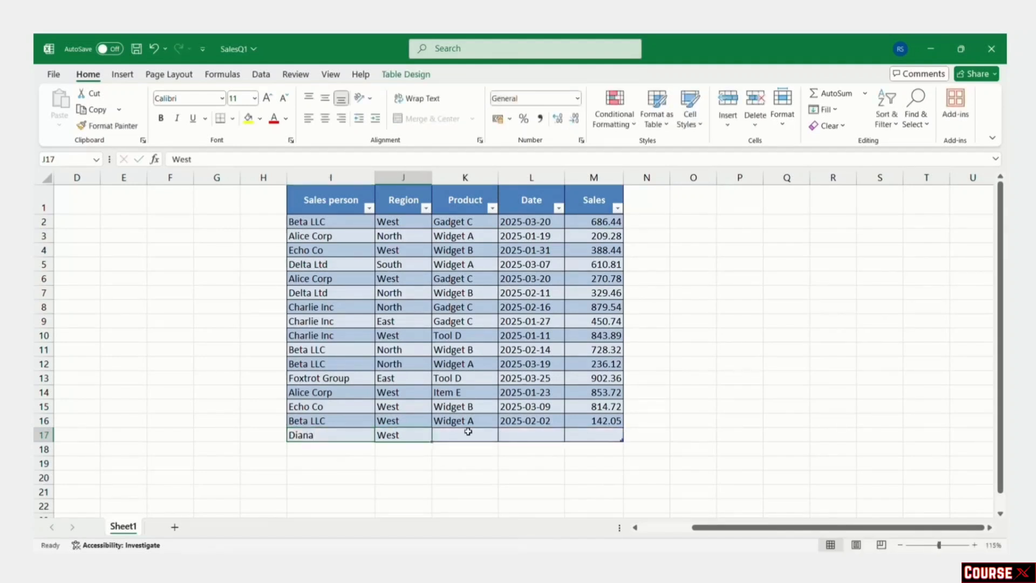
left_click(468, 432)
key("ctrl+d")
Step: Enter the date 02-04-2025 and sales of 950 to complete row 17
left_click(536, 436)
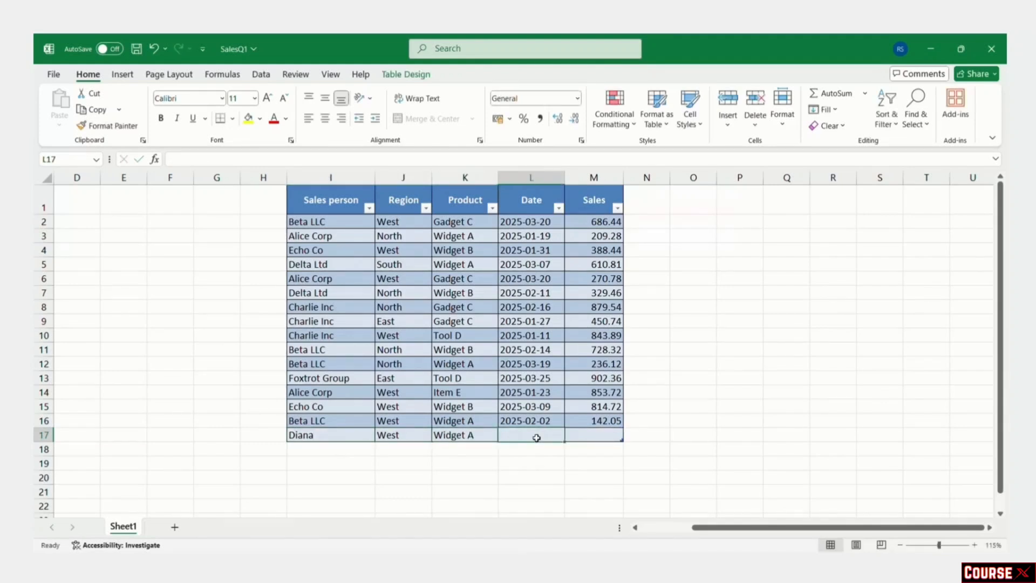
type("2025-0-024")
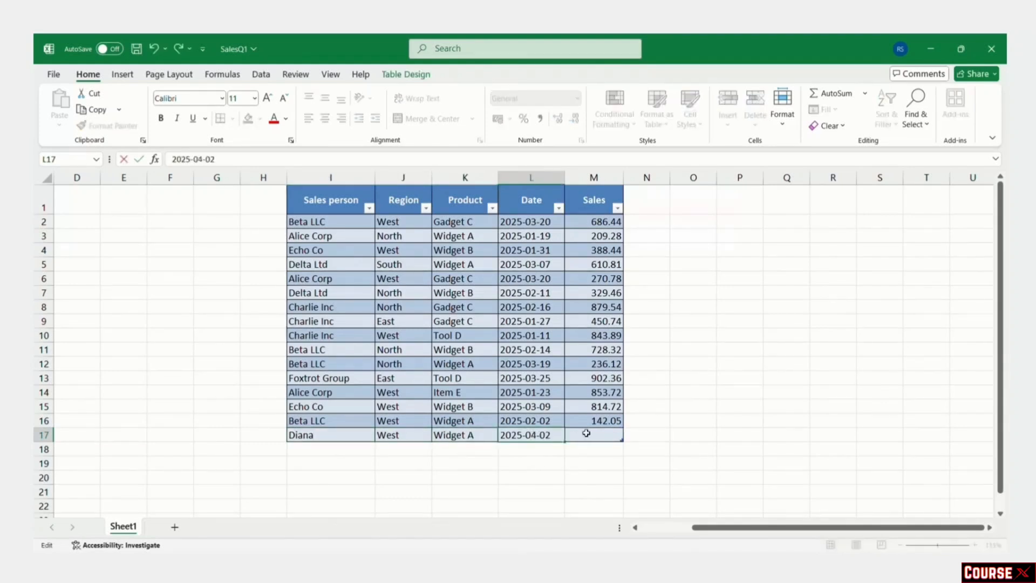
left_click(588, 434)
type("950")
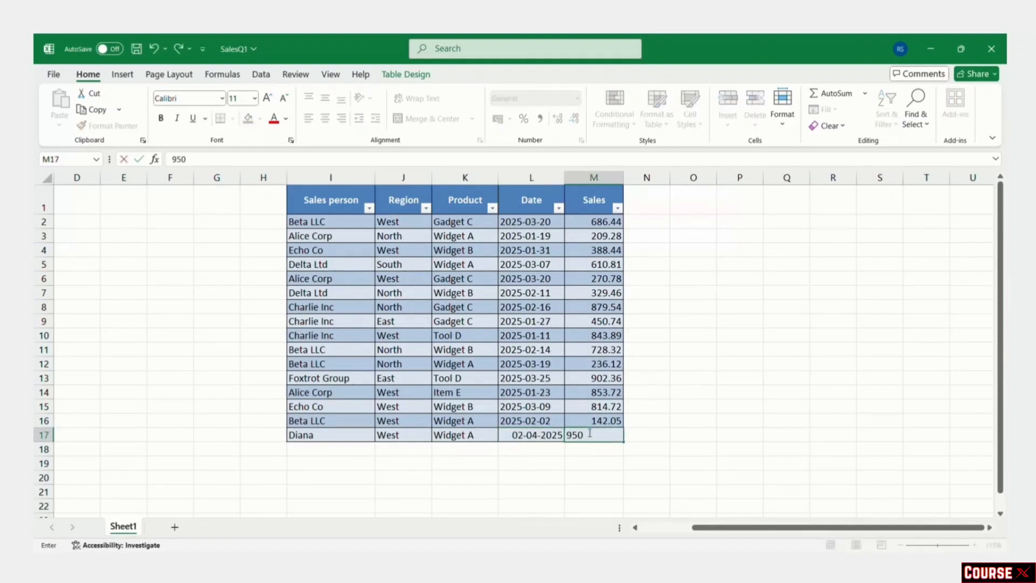
left_click(746, 410)
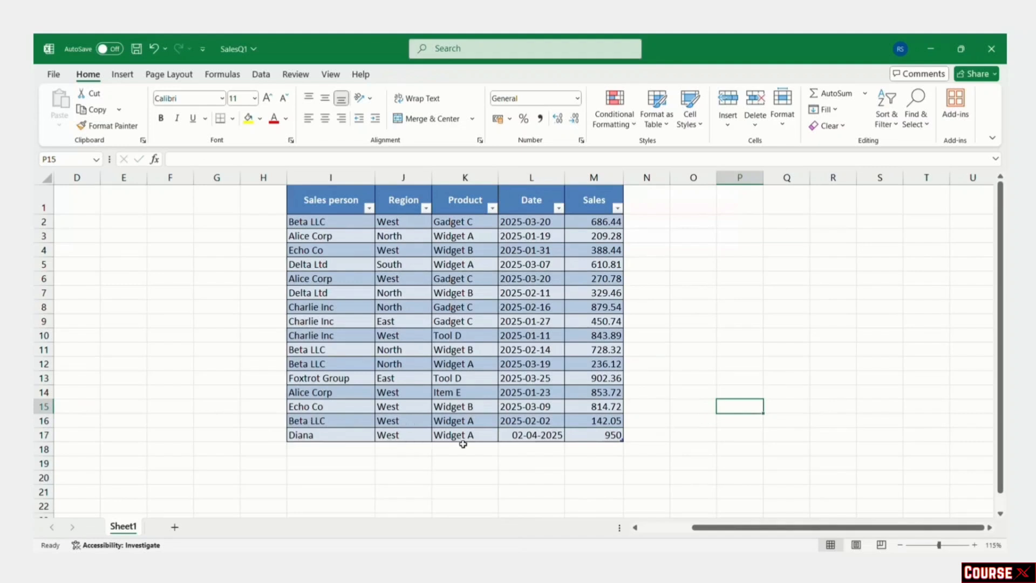
Step: Open and close the Sales person filter list without changing any data
left_click(634, 437)
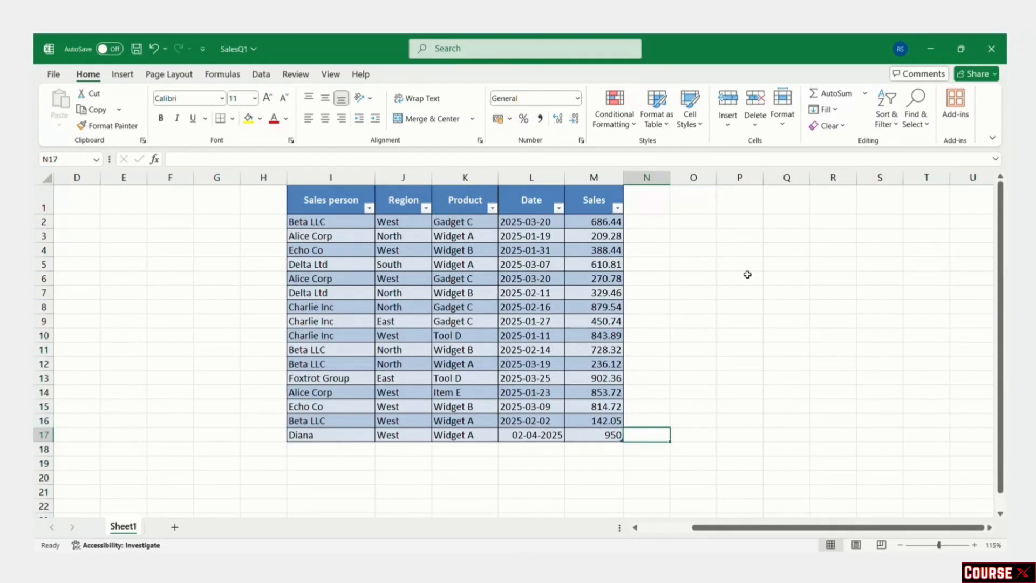
left_click(369, 208)
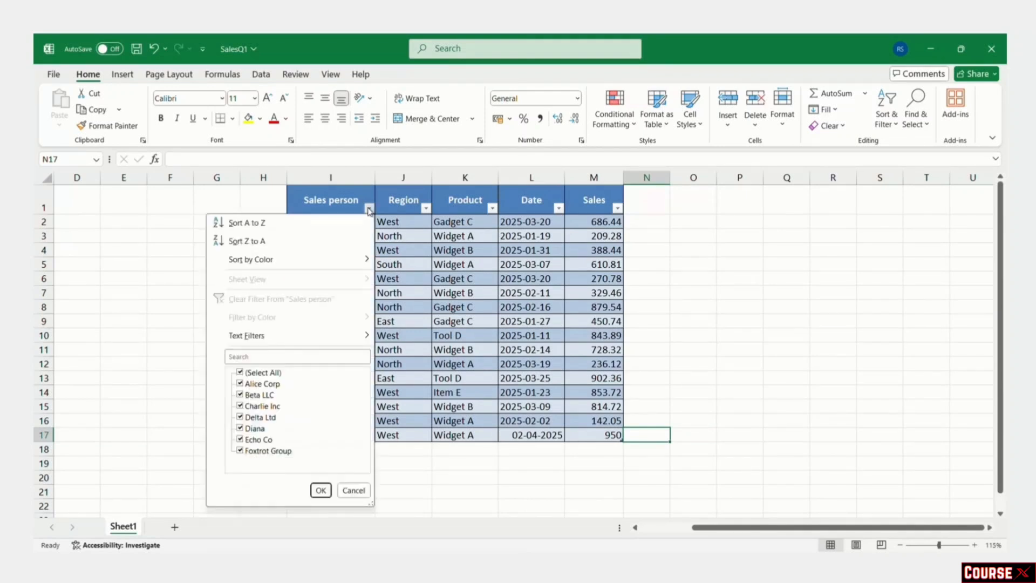
left_click(368, 209)
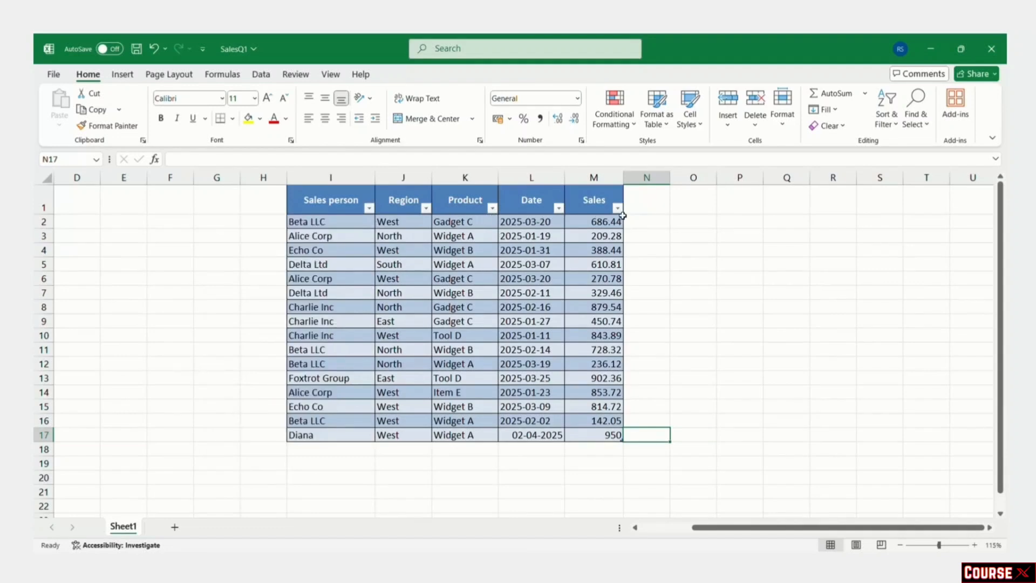
left_click(709, 324)
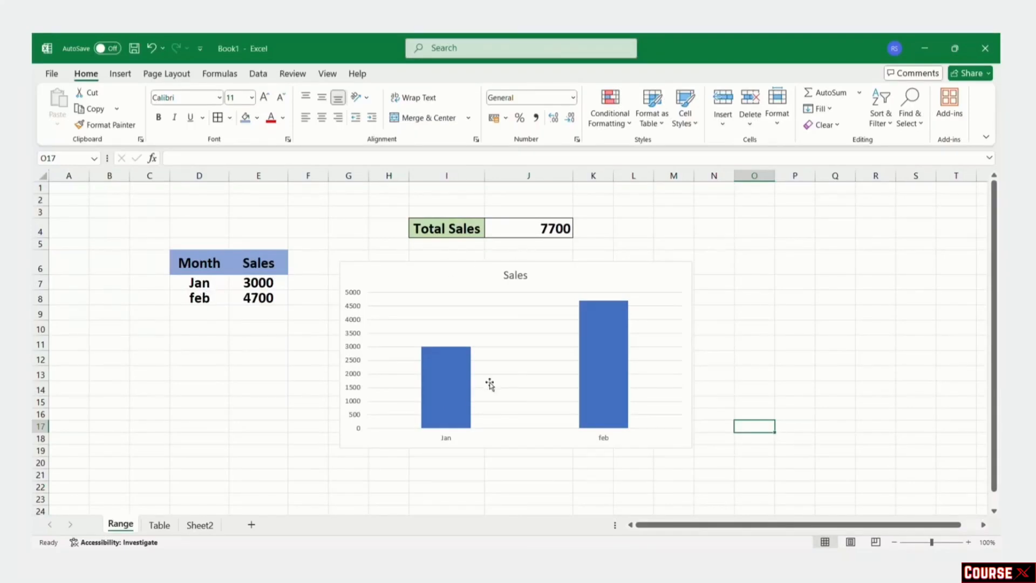
Step: Enter Mar with sales of 6000 in D9:E9 below feb
mouse_move(444, 393)
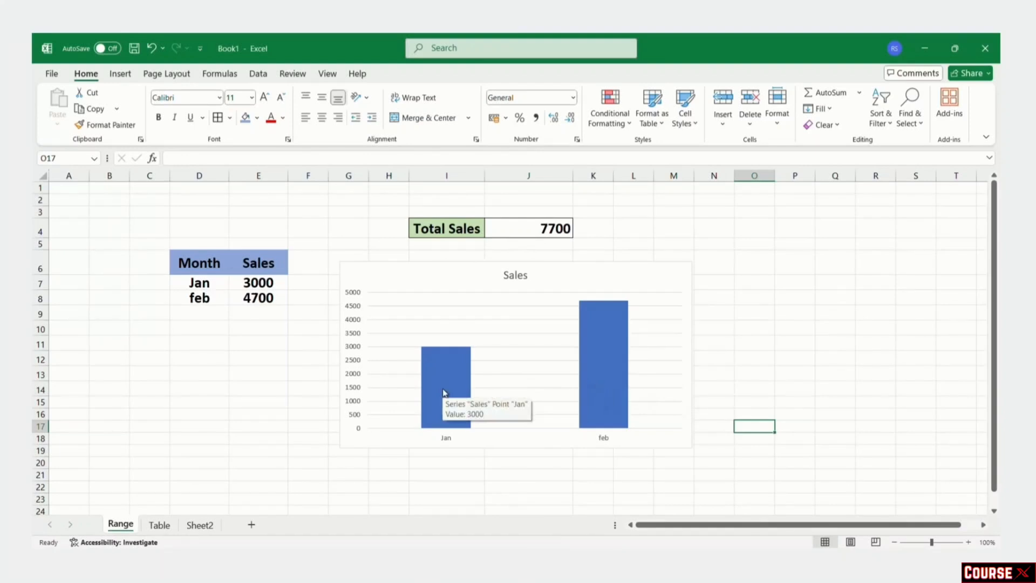
left_click(212, 317)
type("Mar")
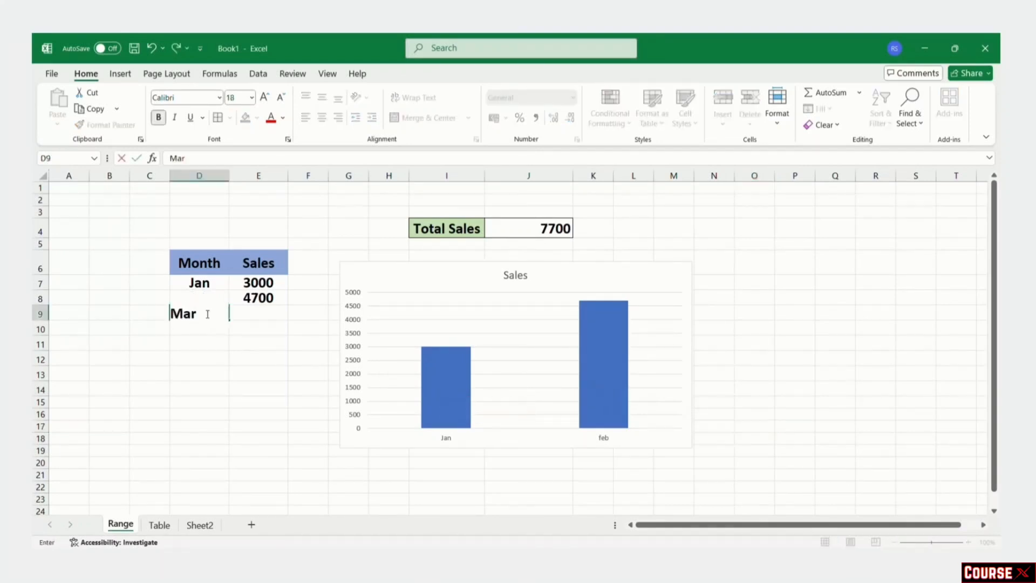
key("Tab")
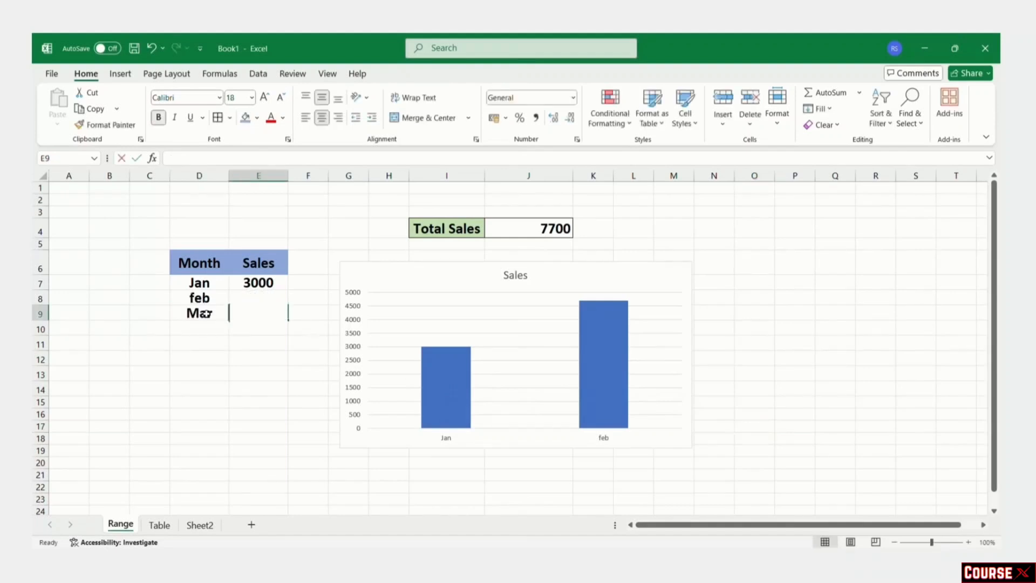
type("6000")
key("Return")
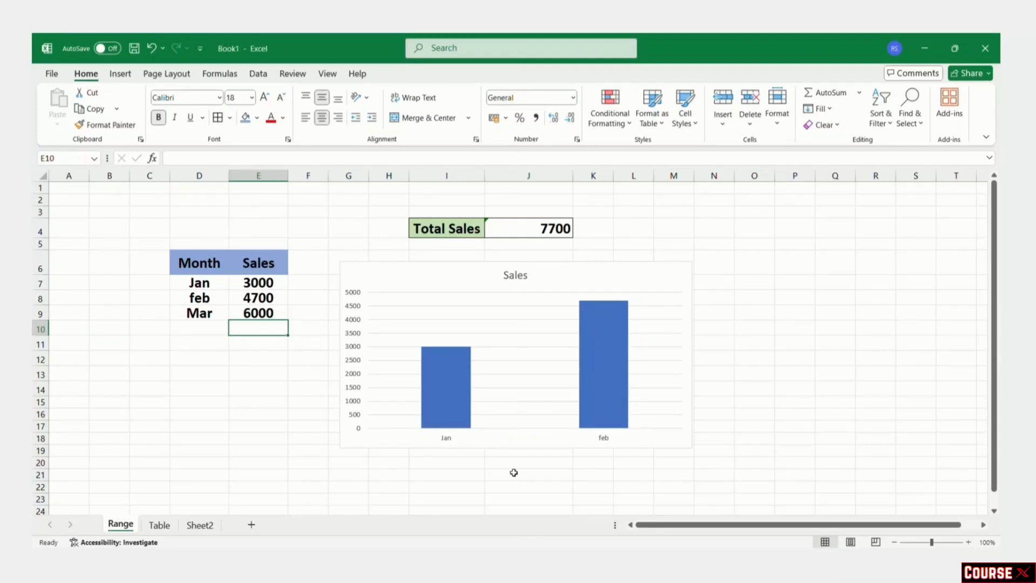
Step: Inspect the =SUM(E7:E8) Total Sales formula and the chart's source, neither including Mar
left_click(546, 233)
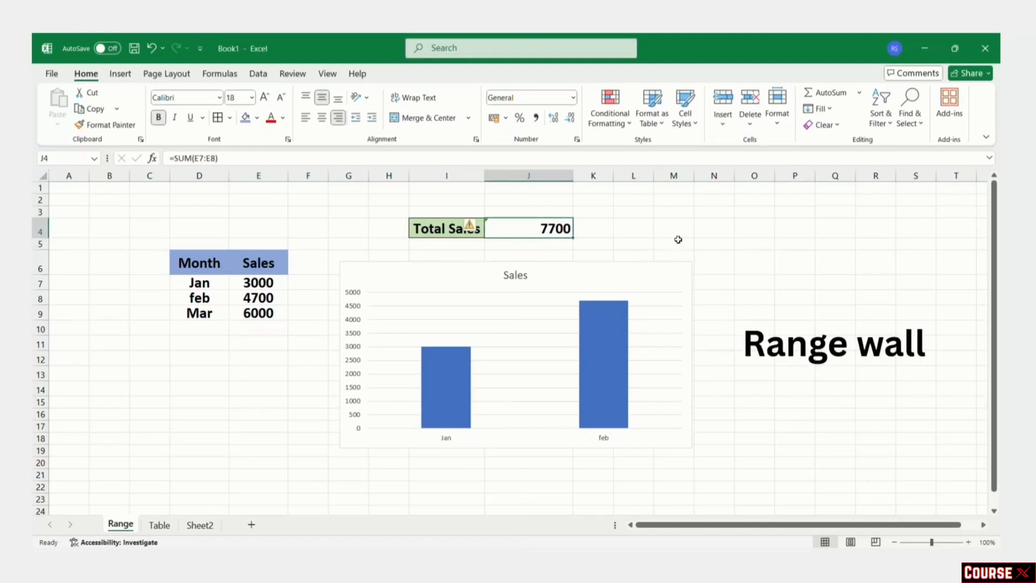
left_click(655, 244)
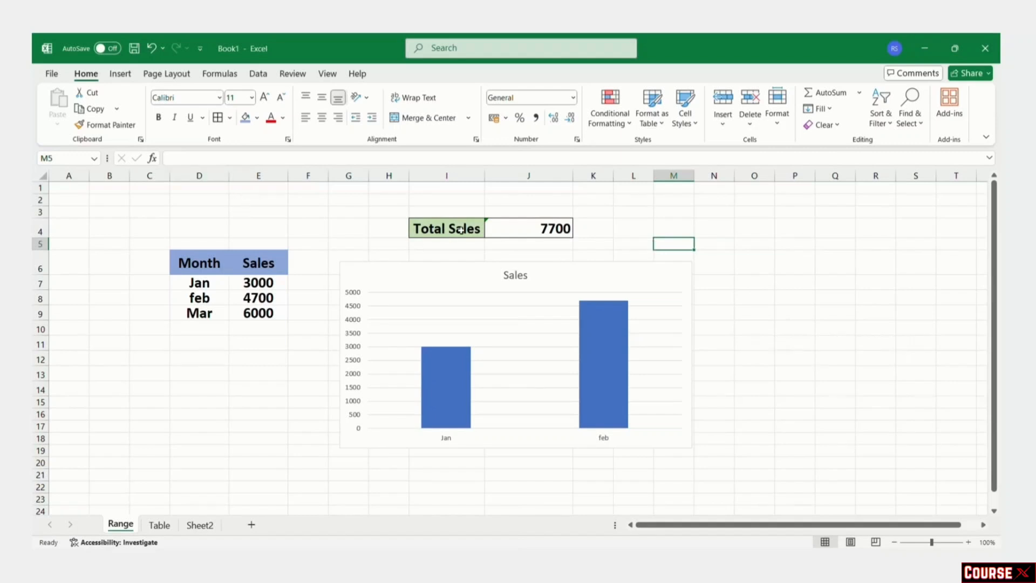
double_click(543, 228)
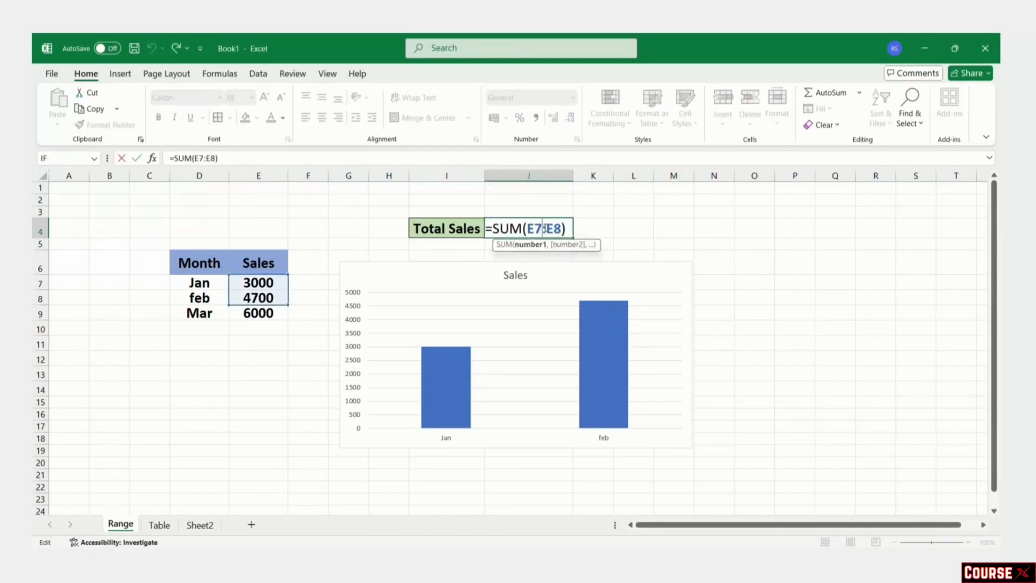
key("ctrl+Return")
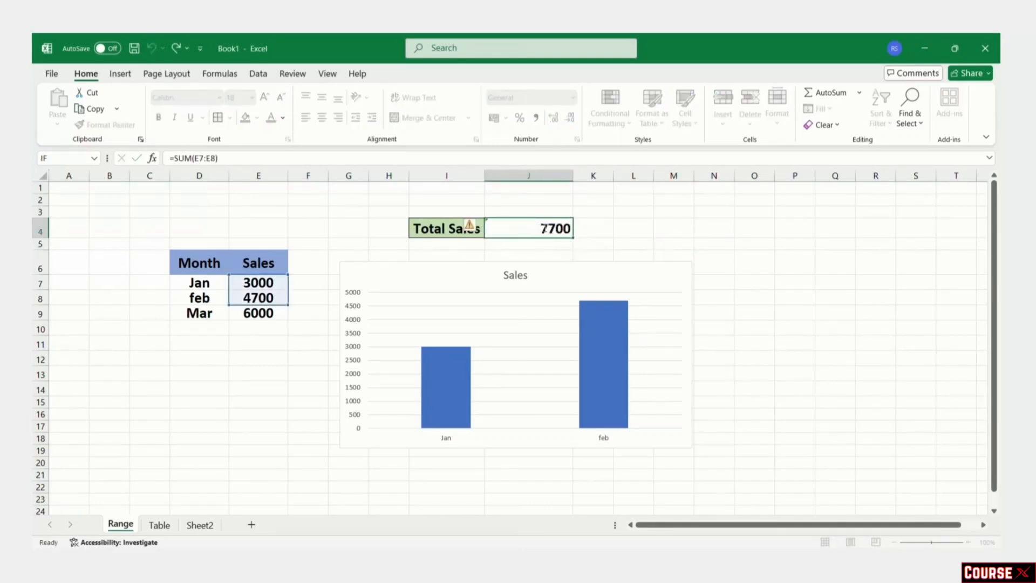
left_click(587, 335)
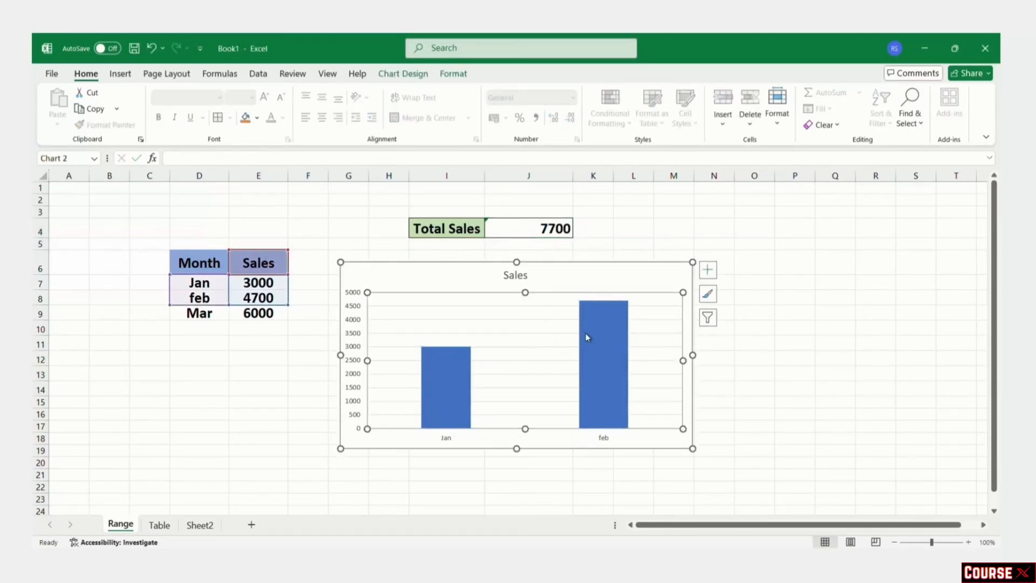
left_click(758, 354)
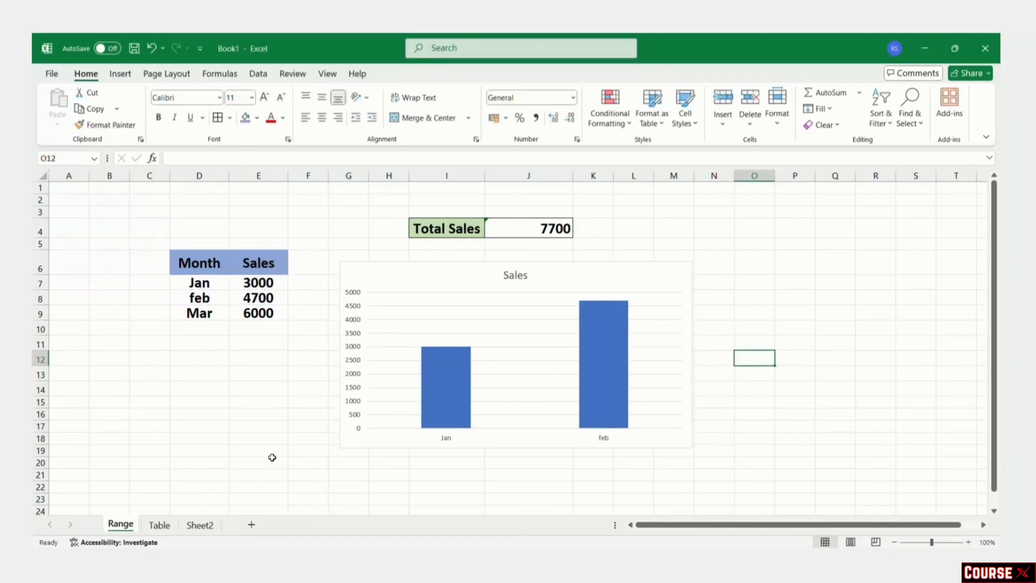
Step: On the Table sheet, insert a recommended clustered column chart of Month/Sales and nudge it down
left_click(159, 524)
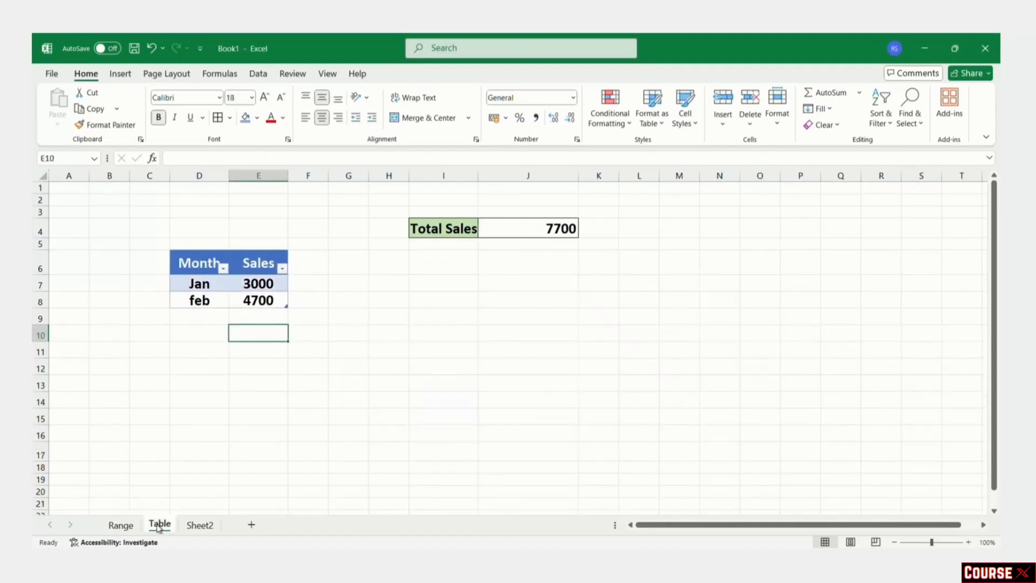
left_click_drag(212, 267, 247, 297)
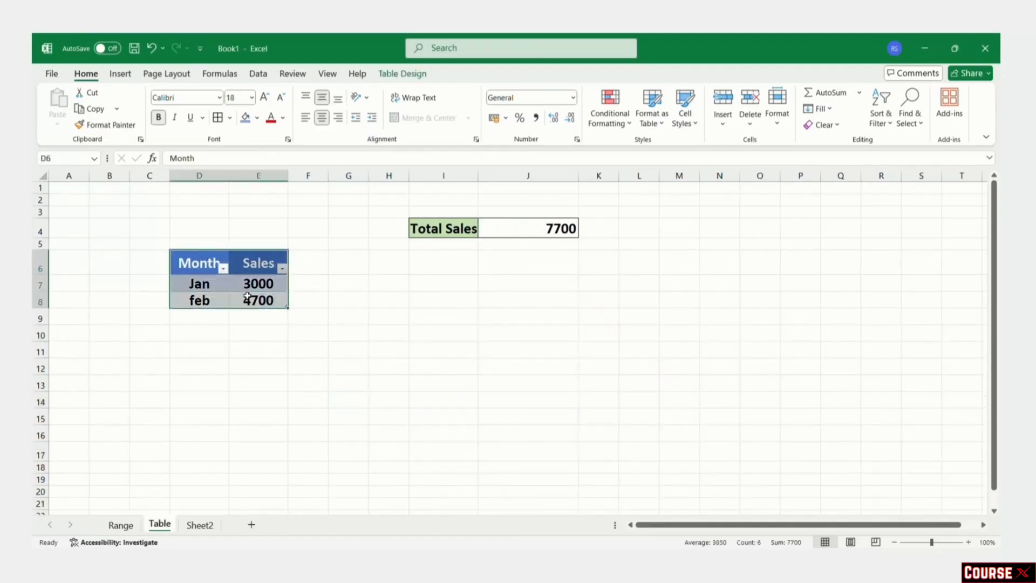
left_click(119, 73)
left_click(384, 106)
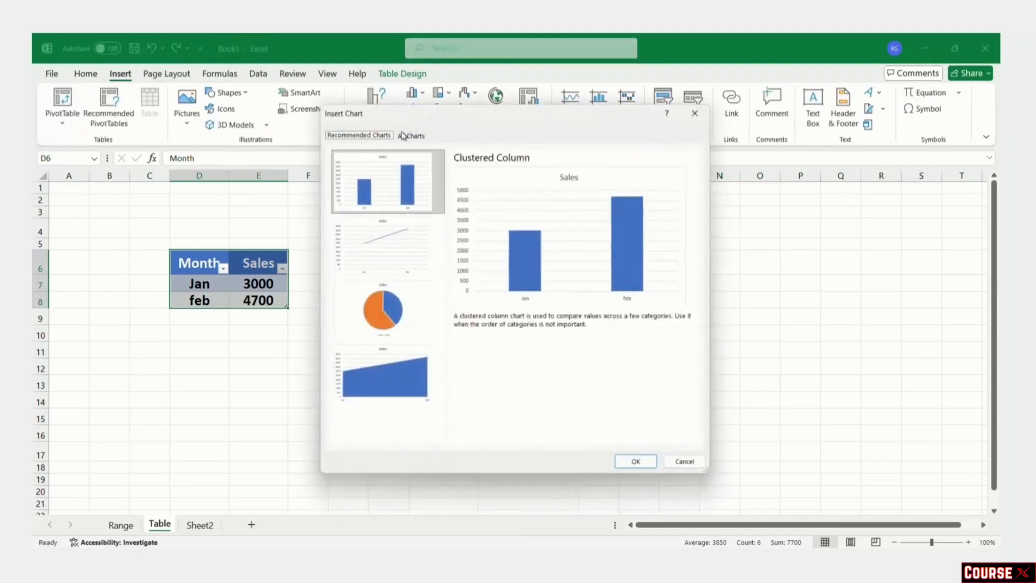
left_click(640, 466)
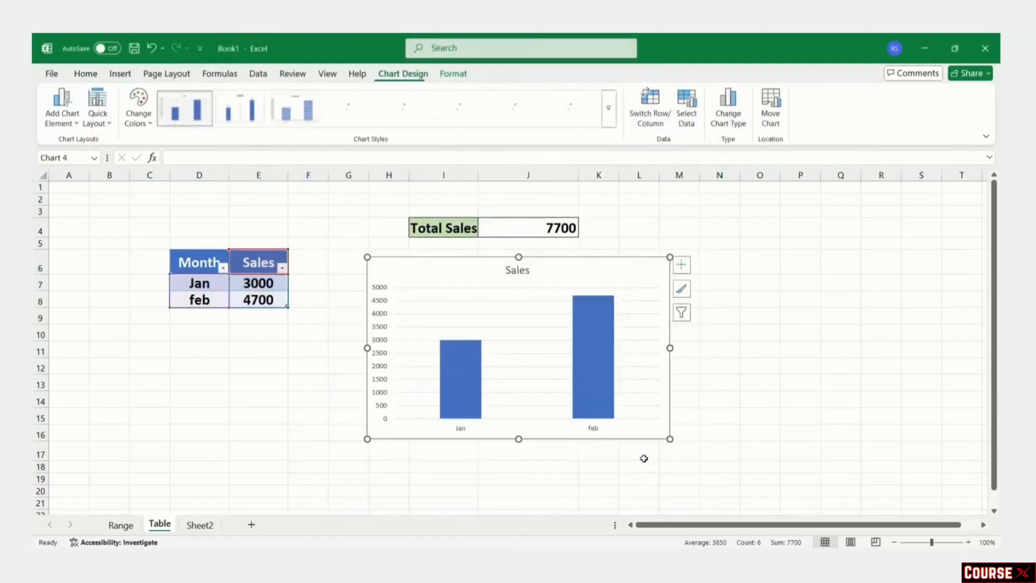
left_click_drag(605, 265, 605, 287)
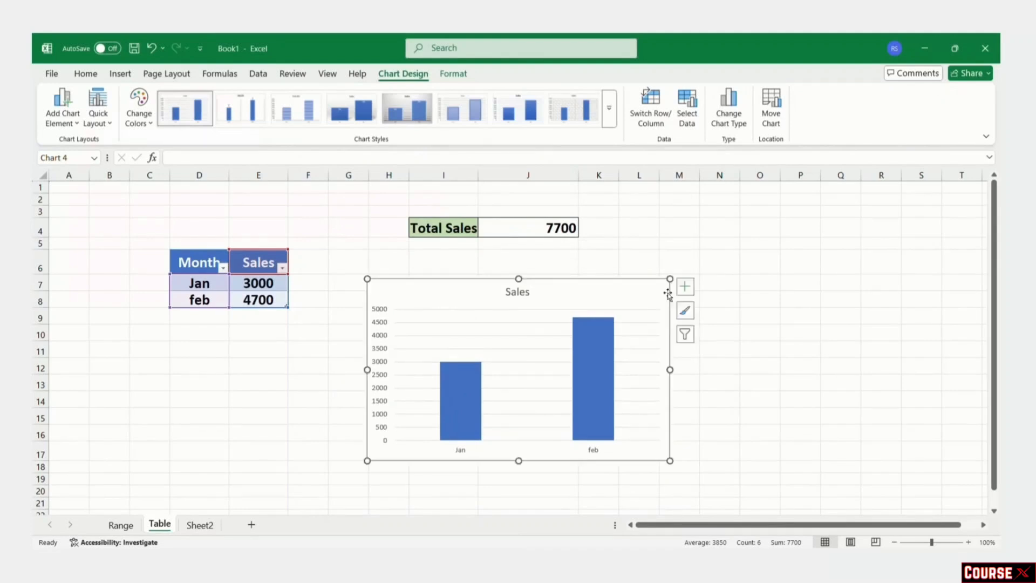
left_click(789, 360)
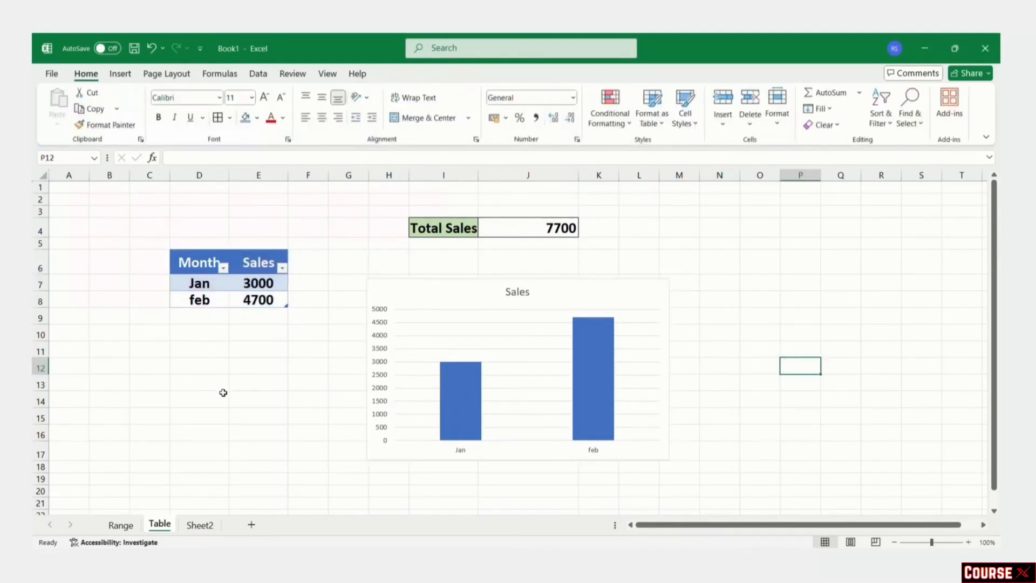
Step: Add Mar with 5000 sales to the table and check that Total Sales updates
left_click(203, 318)
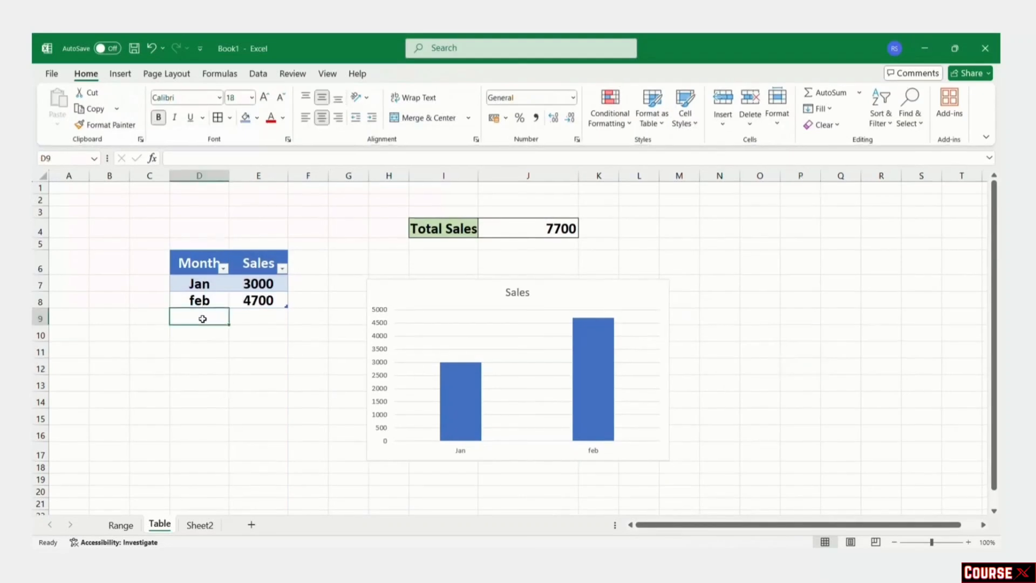
type("Mar")
key("Tab")
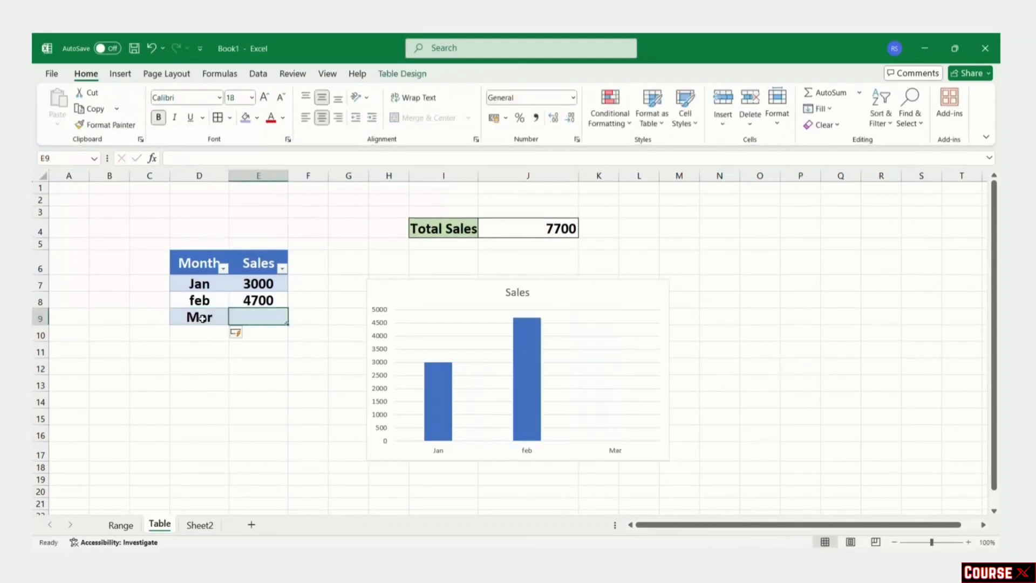
type("5000")
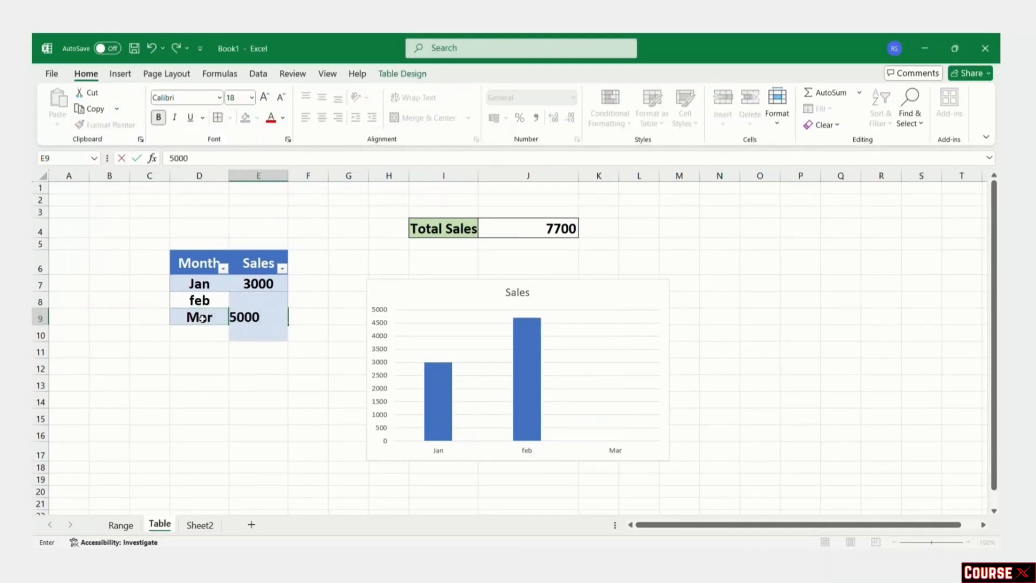
key("Return")
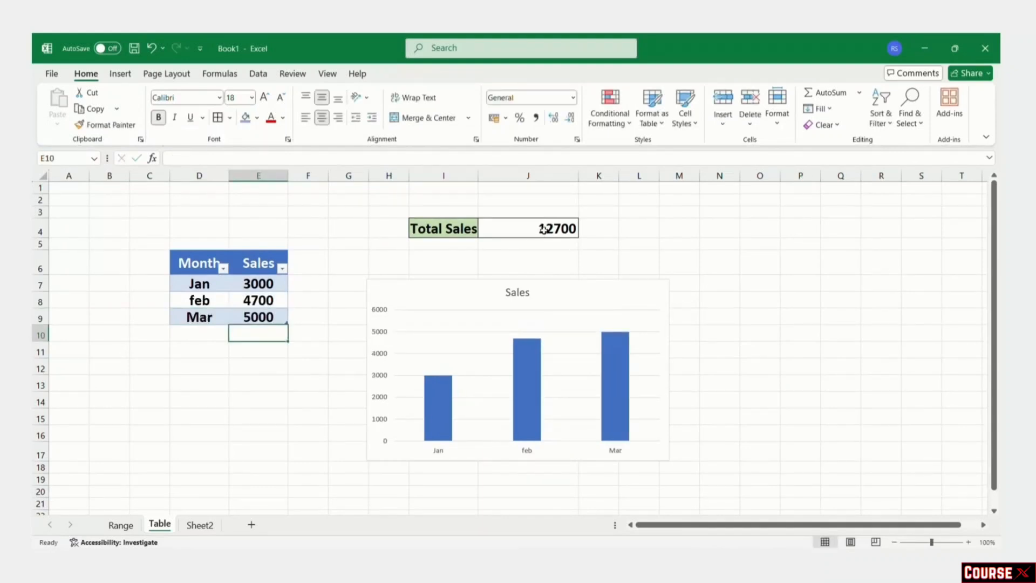
left_click(538, 229)
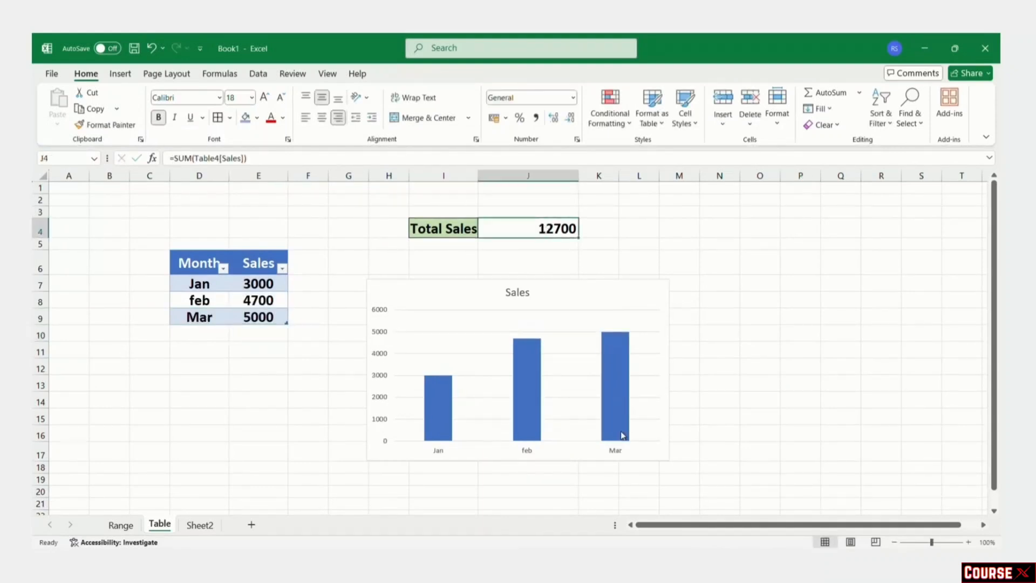
left_click(733, 411)
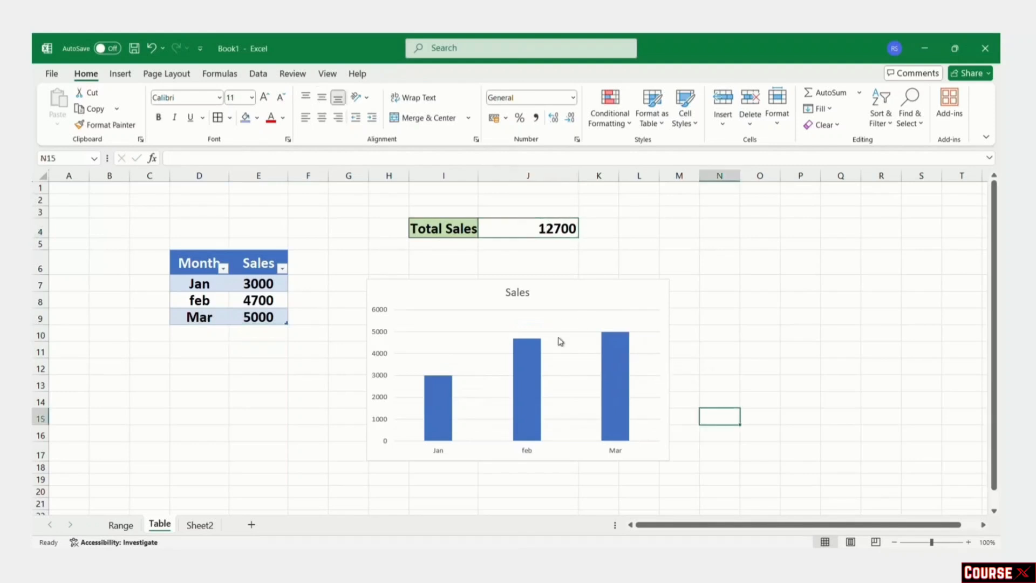
Step: Add Apr with 600 sales and check the updated Total Sales
left_click(199, 335)
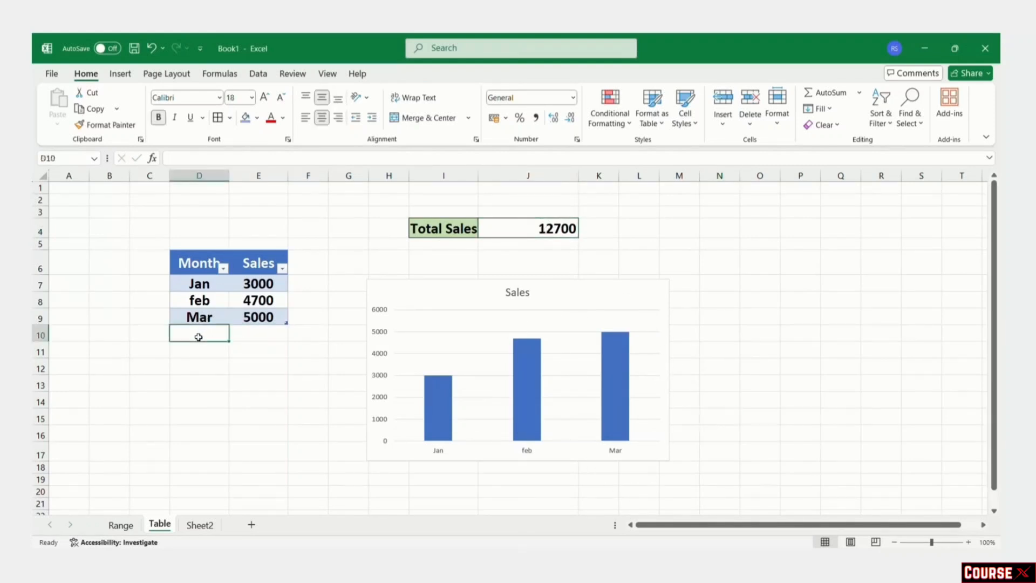
type("Apr")
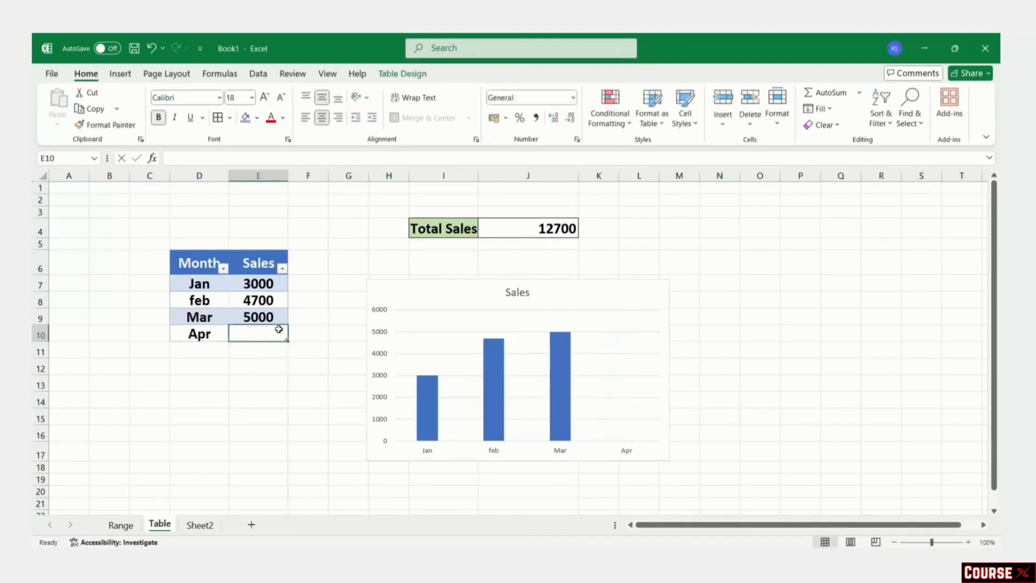
type("600")
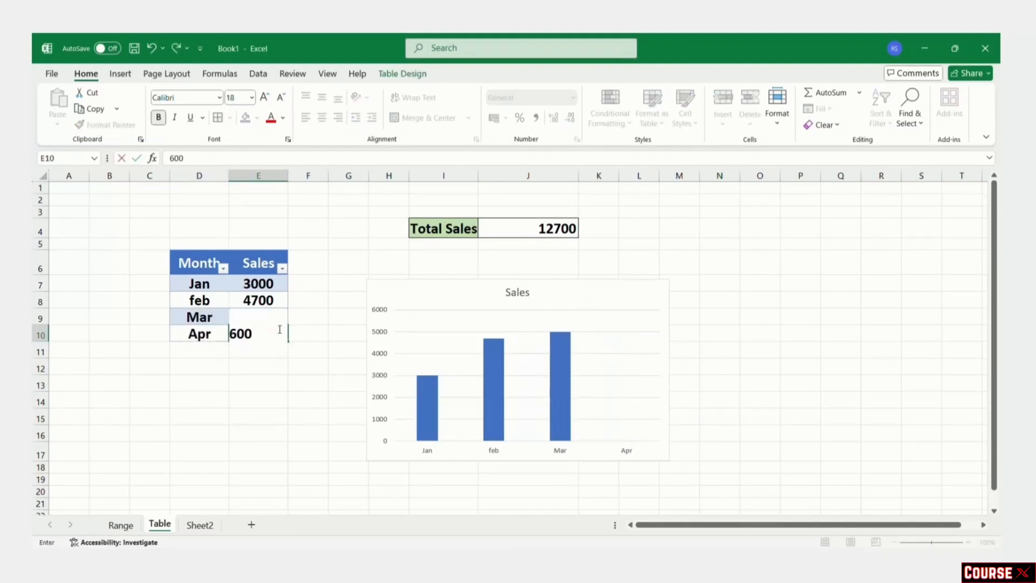
key("Return")
left_click(564, 231)
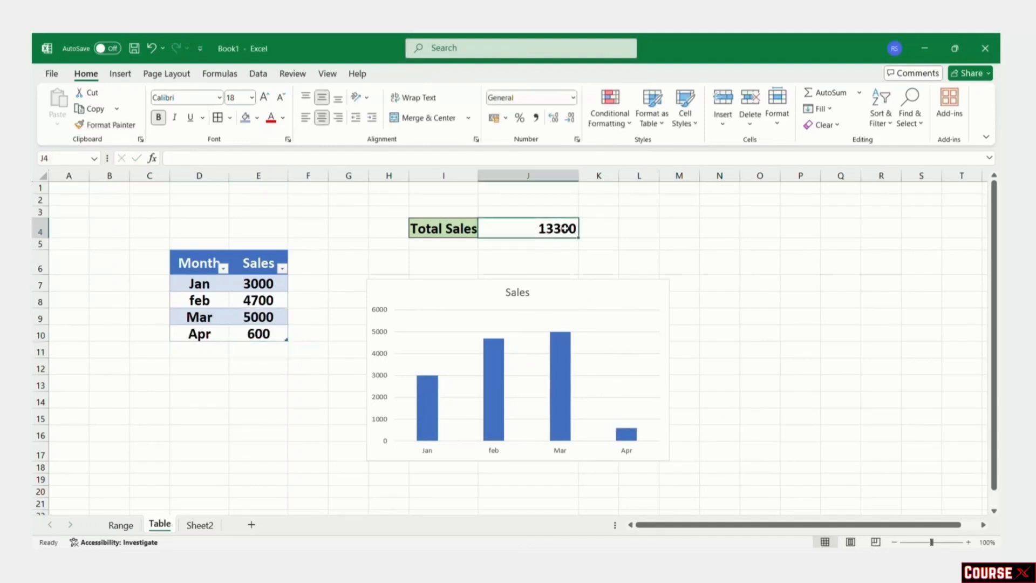
Step: Add May with 5500 sales, then check Total Sales 18800 and the chart's data range
left_click(215, 349)
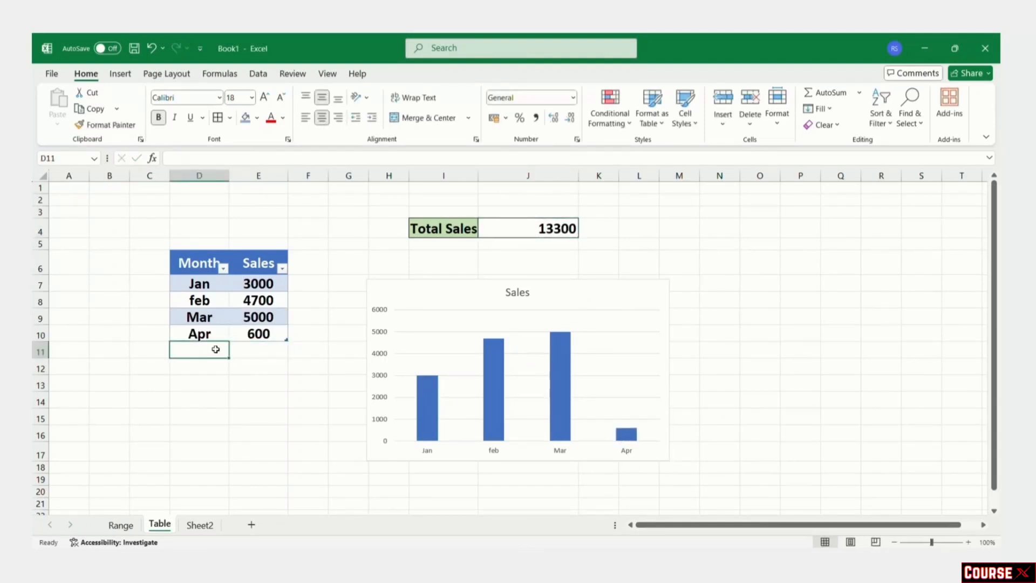
type("May")
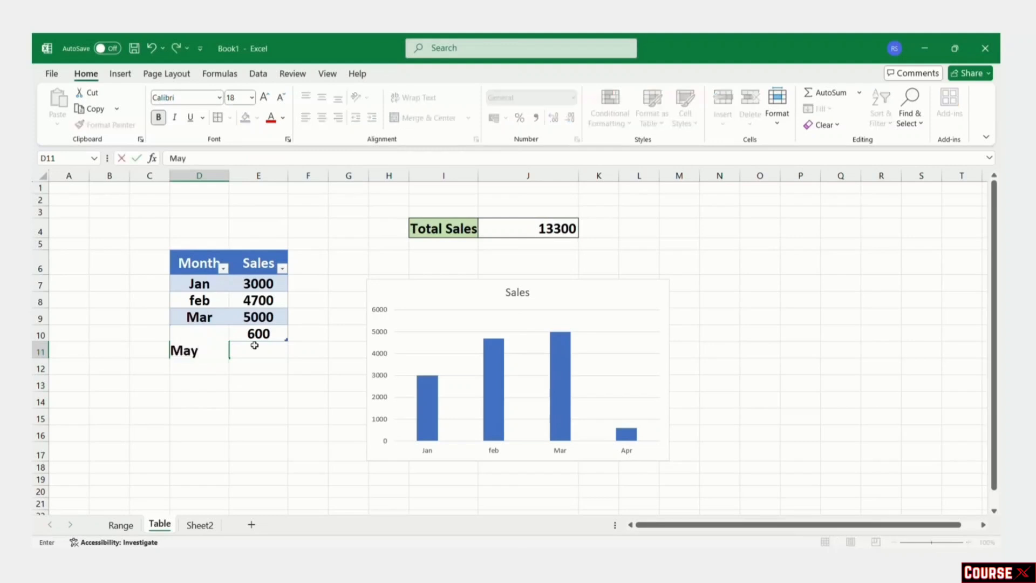
left_click(254, 348)
type("5500")
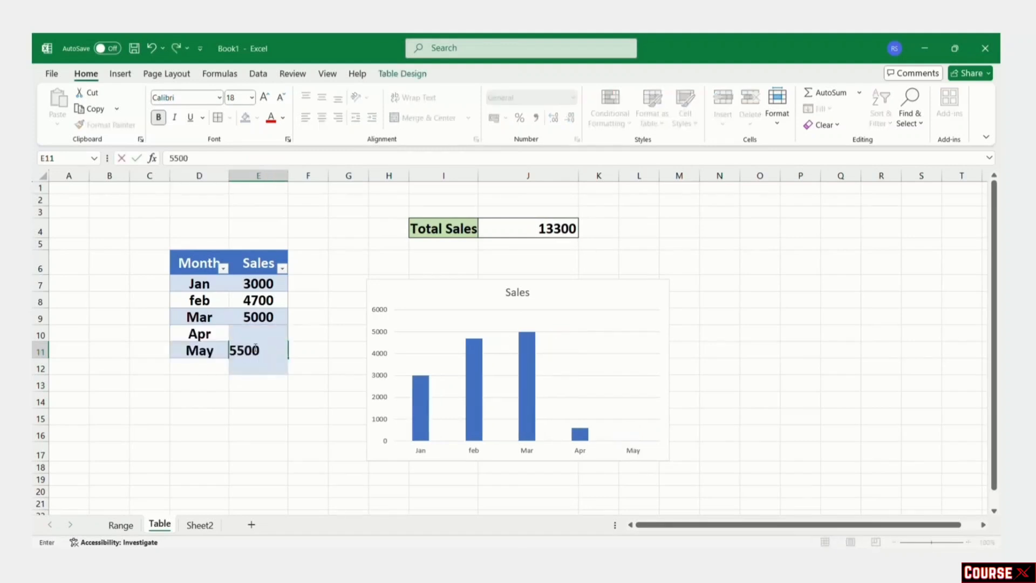
key("Return")
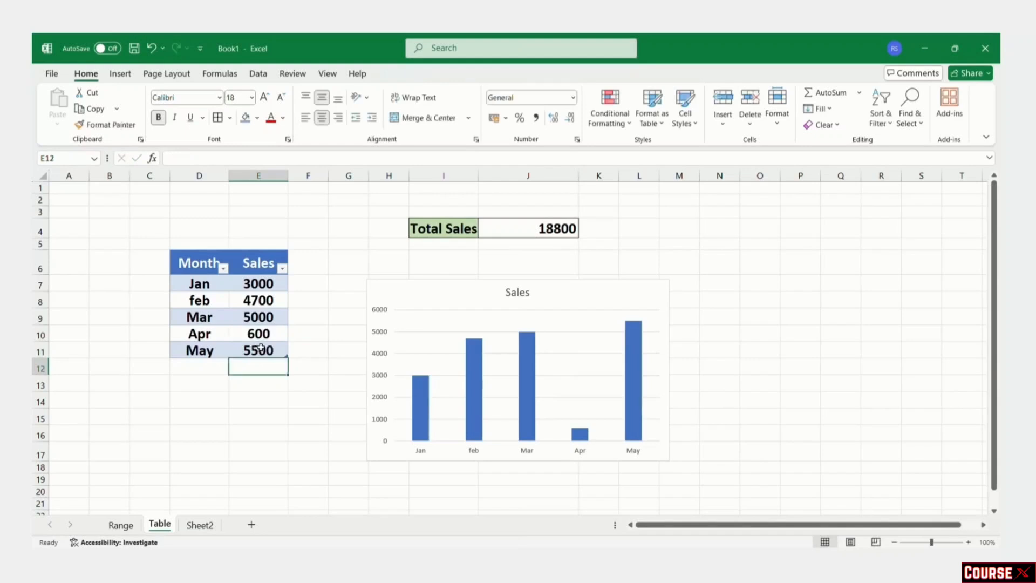
left_click(558, 230)
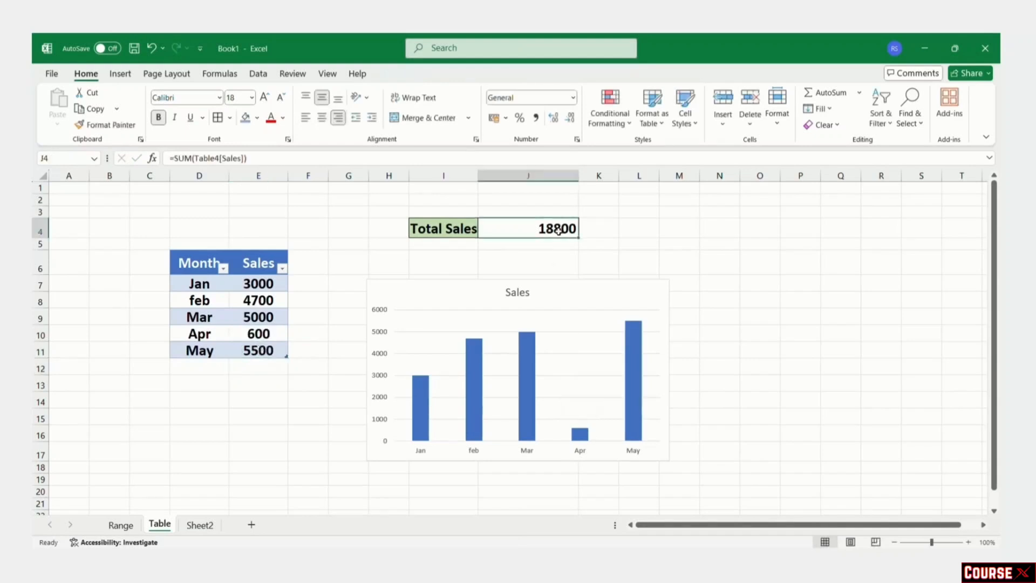
left_click(630, 390)
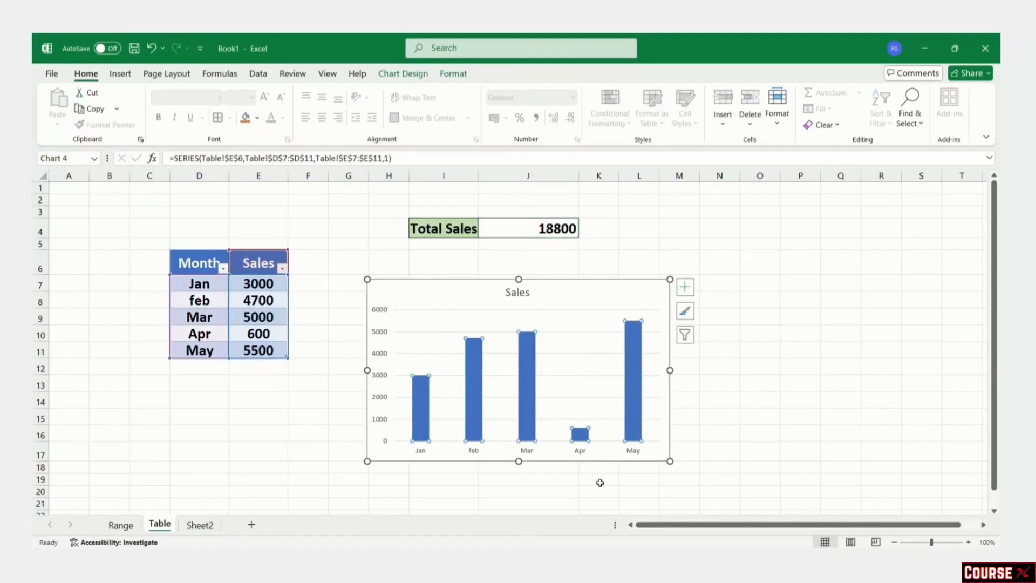
left_click(884, 395)
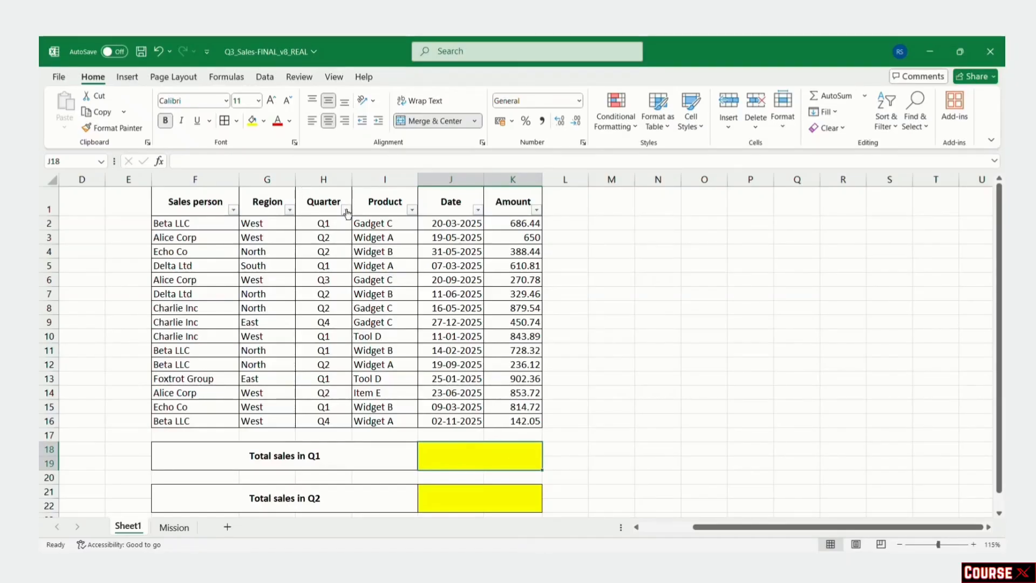
Step: Filter the Quarter column to show only Q1 rows
left_click(345, 209)
left_click(242, 373)
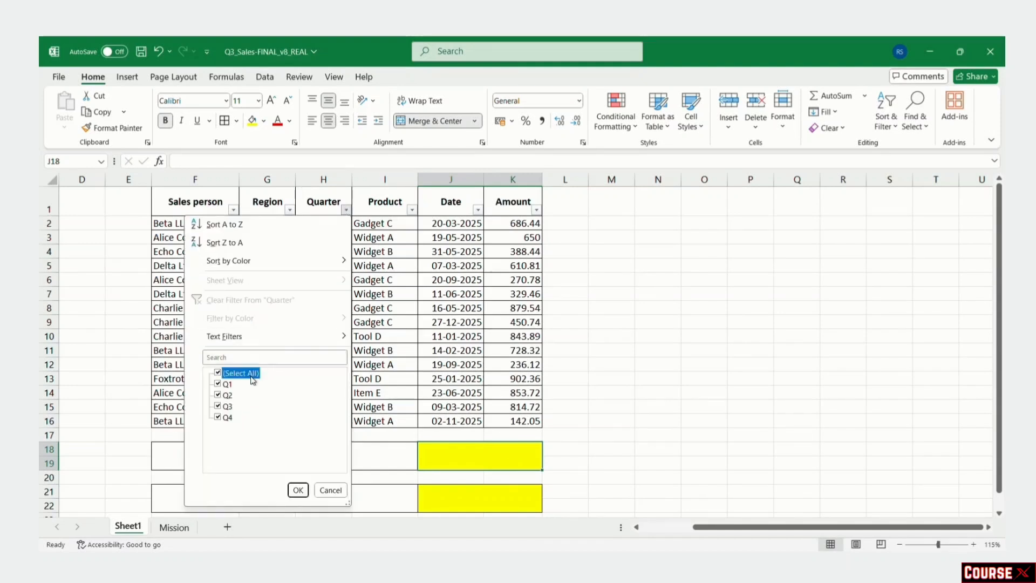
left_click(218, 383)
left_click(298, 490)
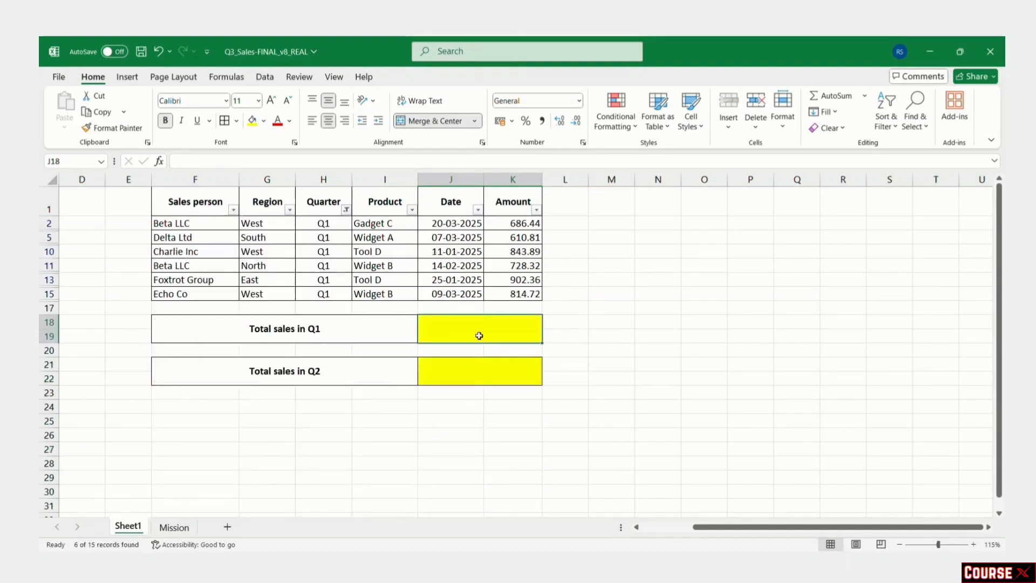
Step: Enter =K2+K5+K10+K11+K13+K15 in the Total sales in Q1 cell, giving 4586.54
double_click(480, 331)
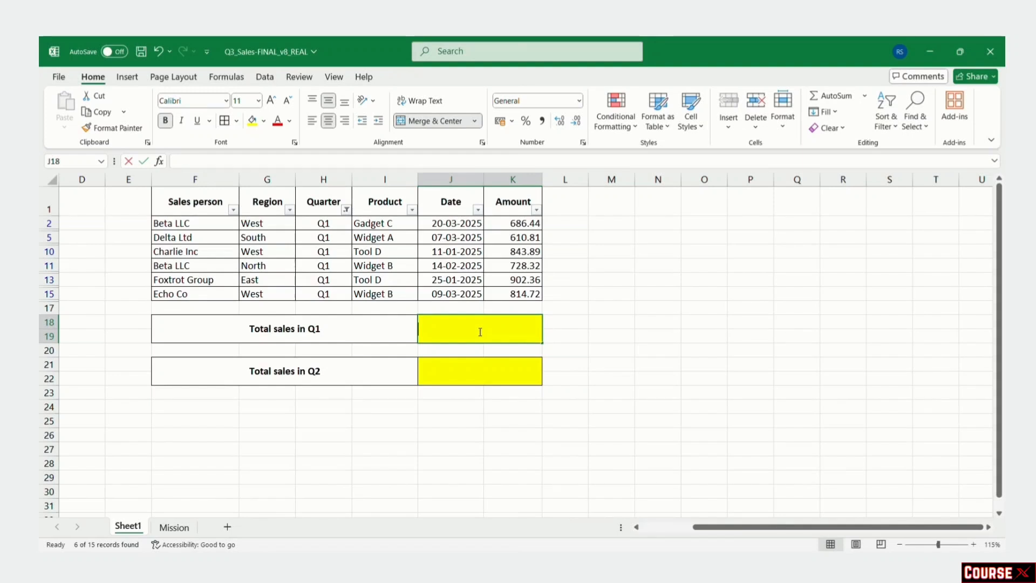
type("=")
left_click(526, 228)
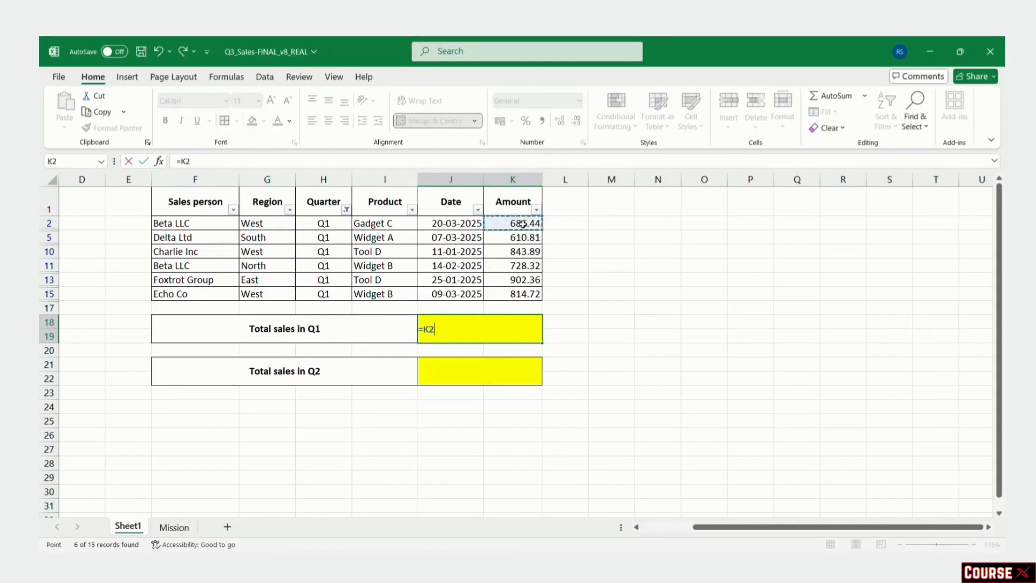
type("+")
left_click(524, 239)
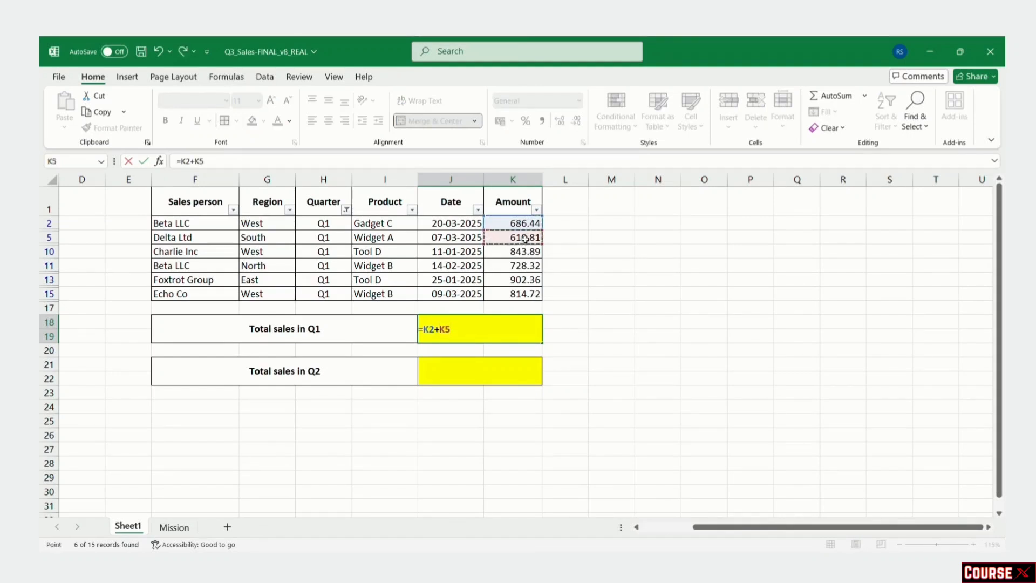
type("+")
left_click(525, 252)
type("+")
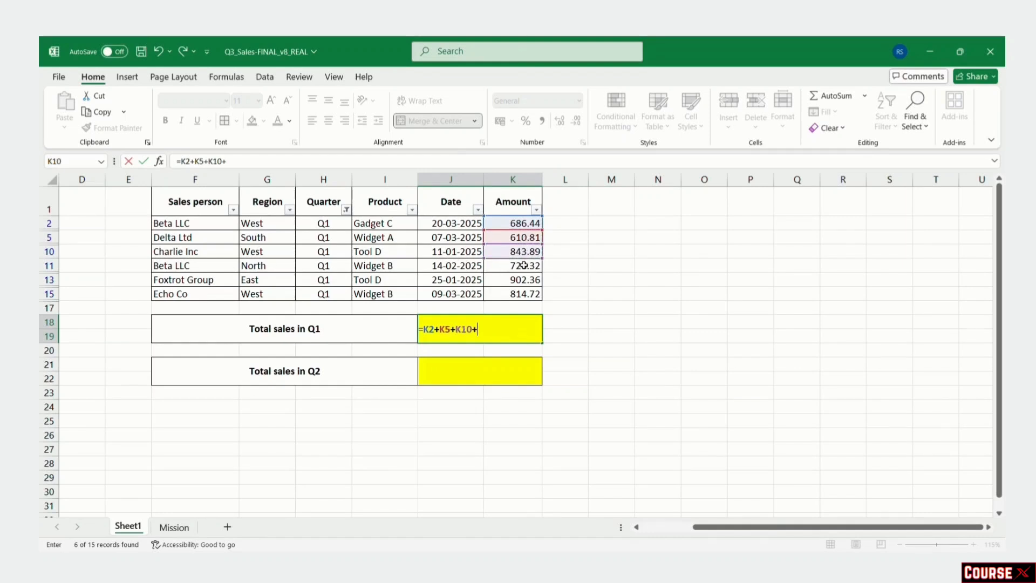
left_click(522, 266)
type("+")
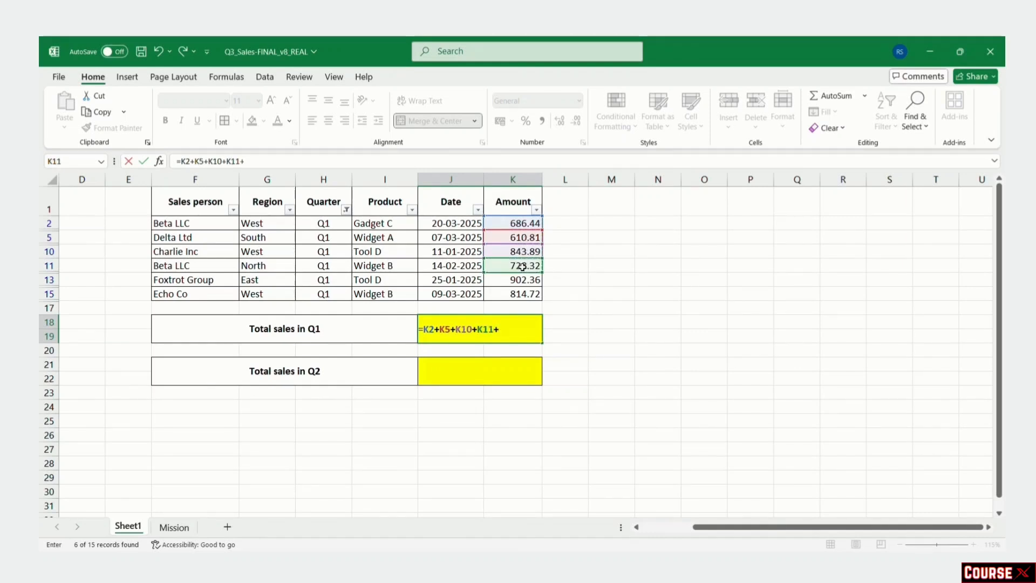
left_click(524, 280)
type("+")
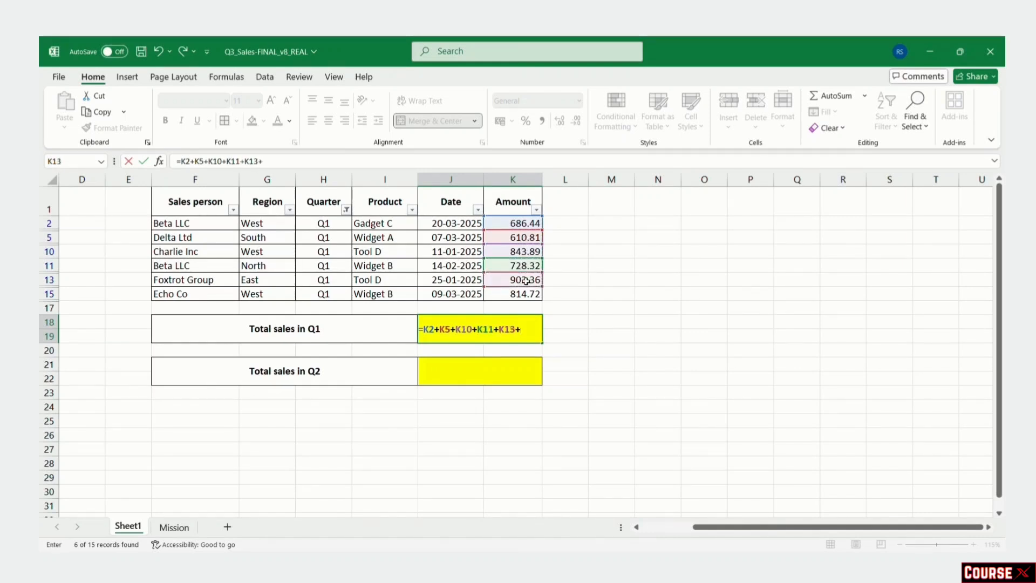
left_click(530, 293)
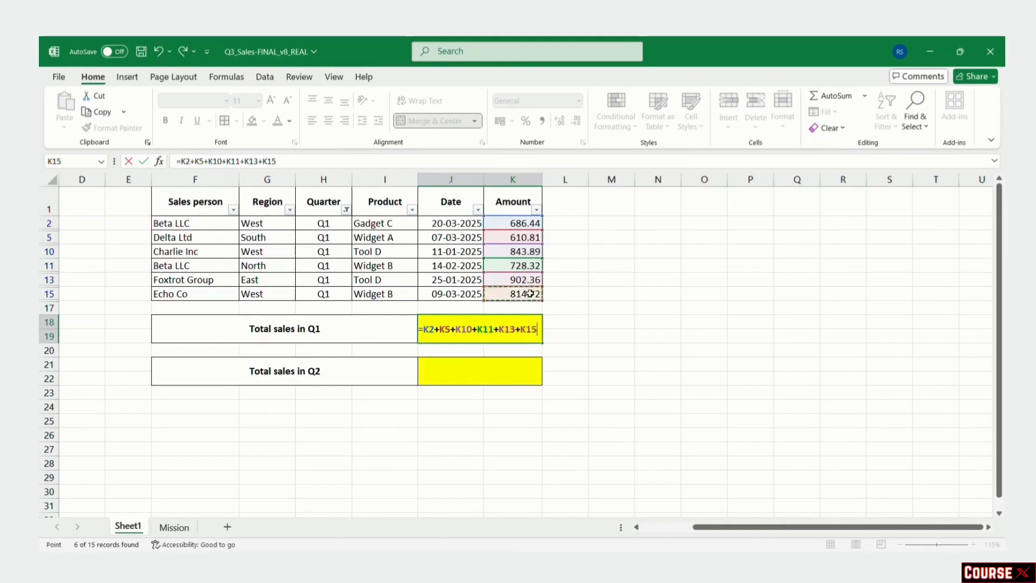
key("Return")
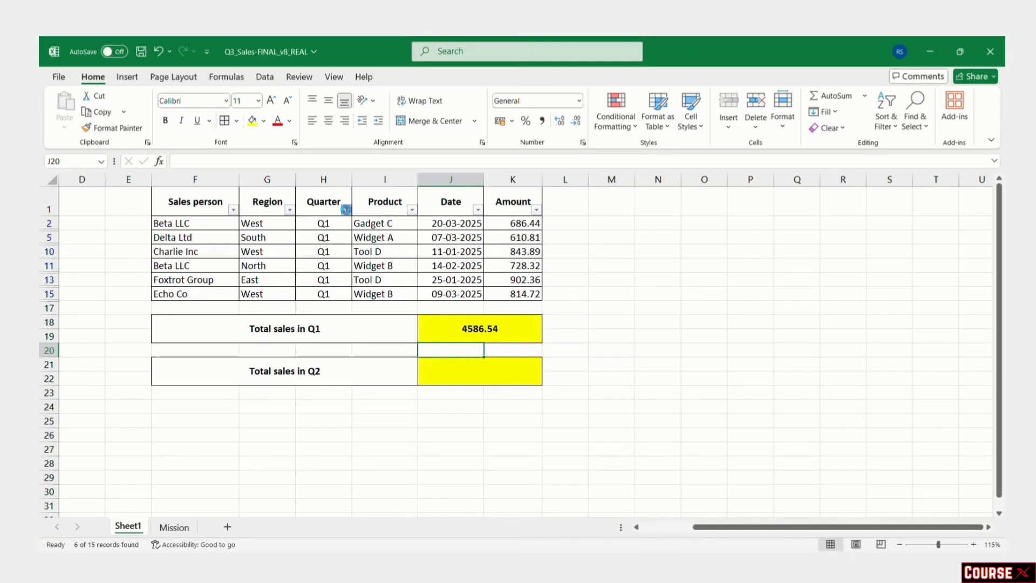
left_click(346, 209)
Step: Switch the Quarter filter from Q1 to Q2 and select the Total sales in Q2 cell
left_click(223, 396)
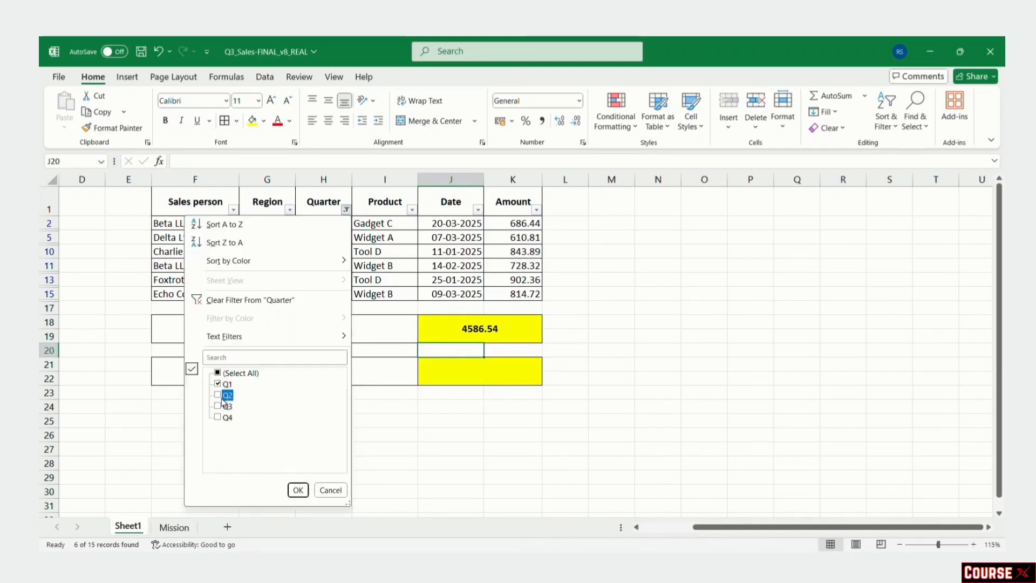
left_click(224, 394)
left_click(218, 384)
left_click(298, 489)
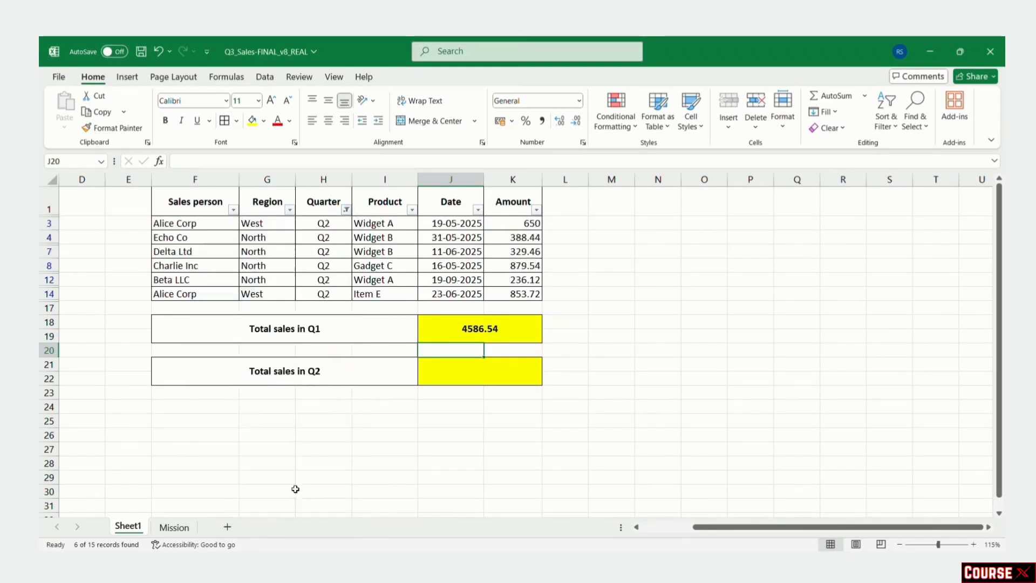
left_click(468, 369)
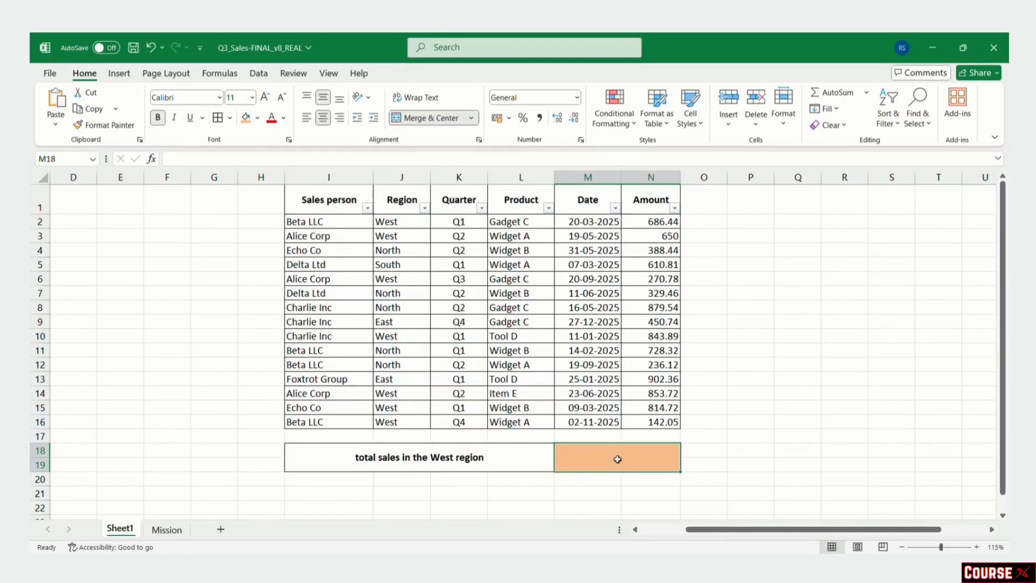
Step: Enter =SUMIFS(Amount, Region, "West") in M18 to get 4261.6
type("=")
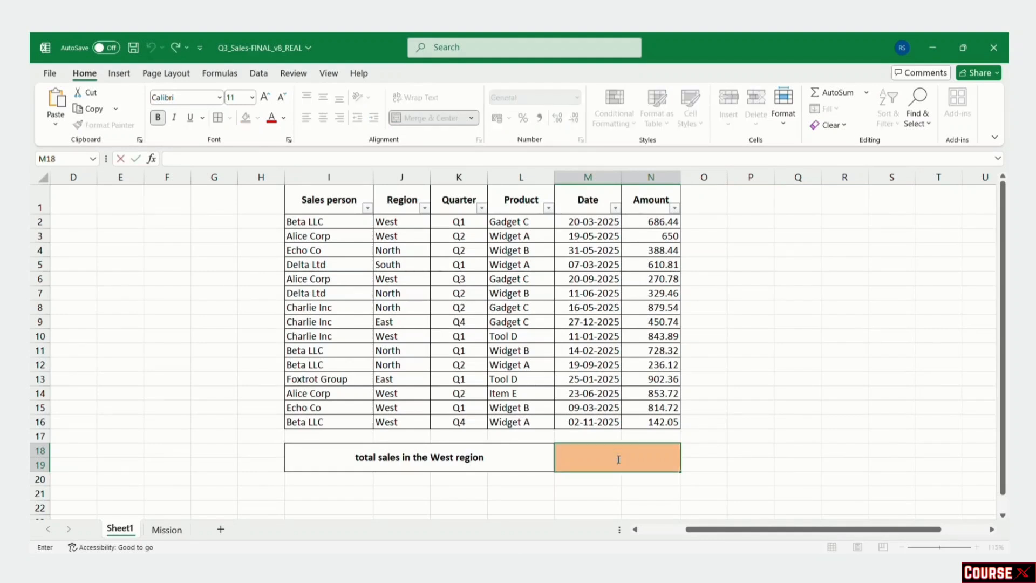
type("SUMIFS(Amount, Region, \"West\")")
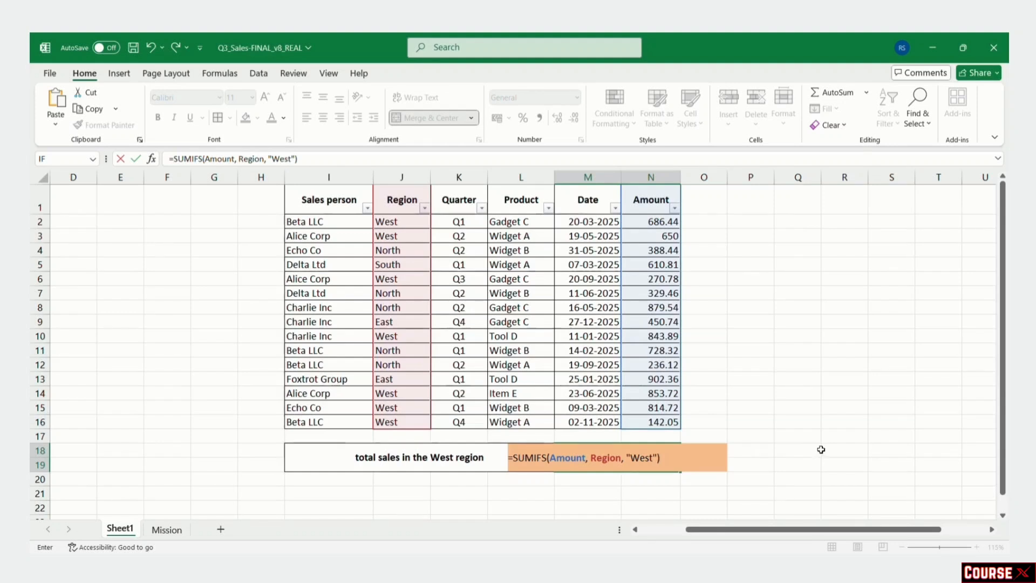
key("Return")
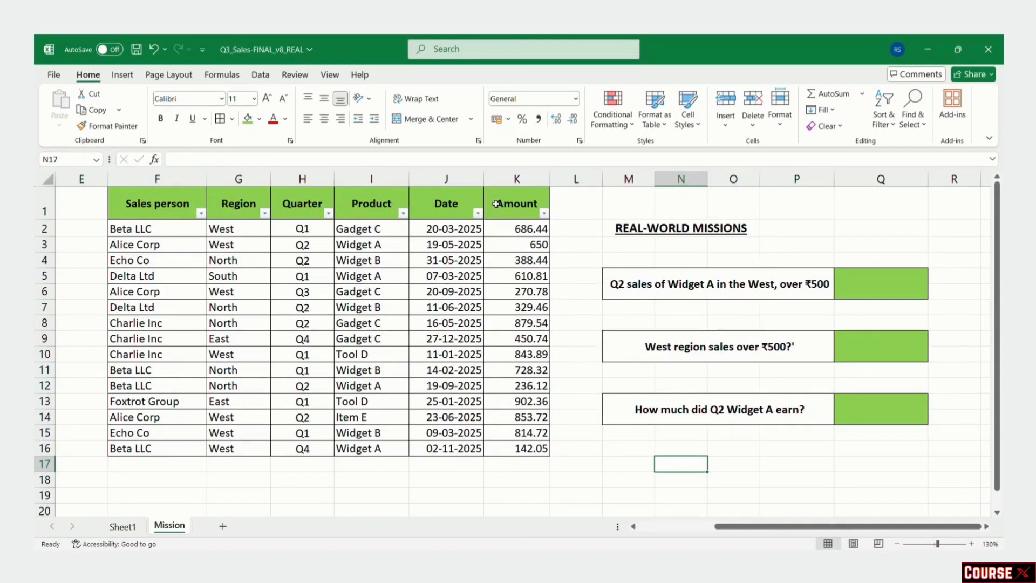
left_click(647, 231)
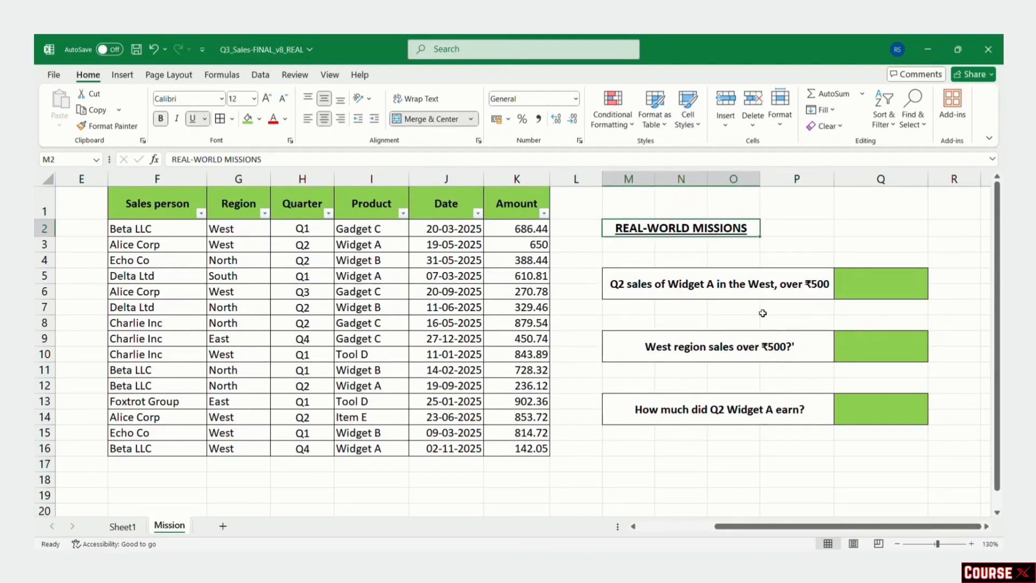
left_click(695, 289)
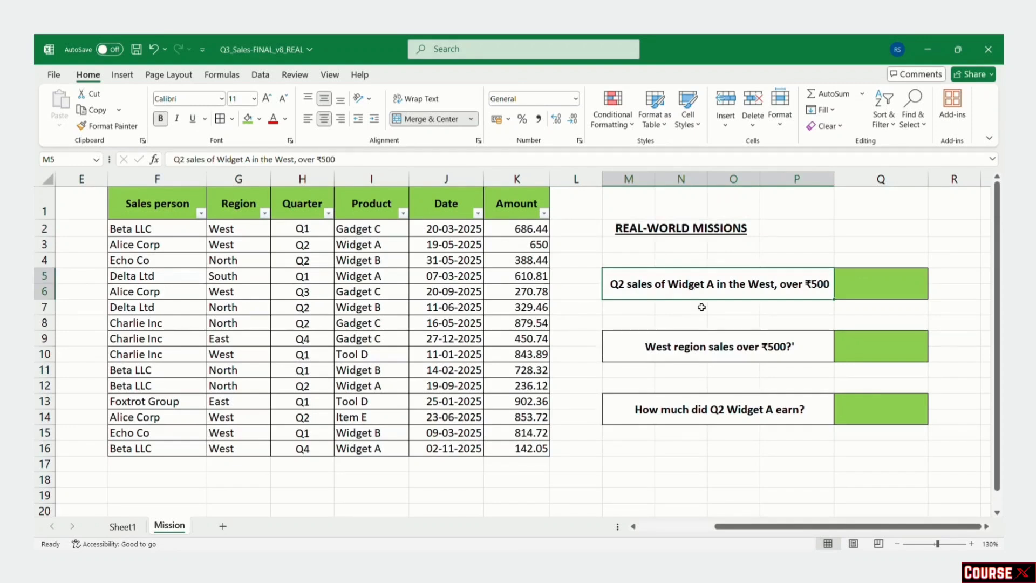
left_click(884, 286)
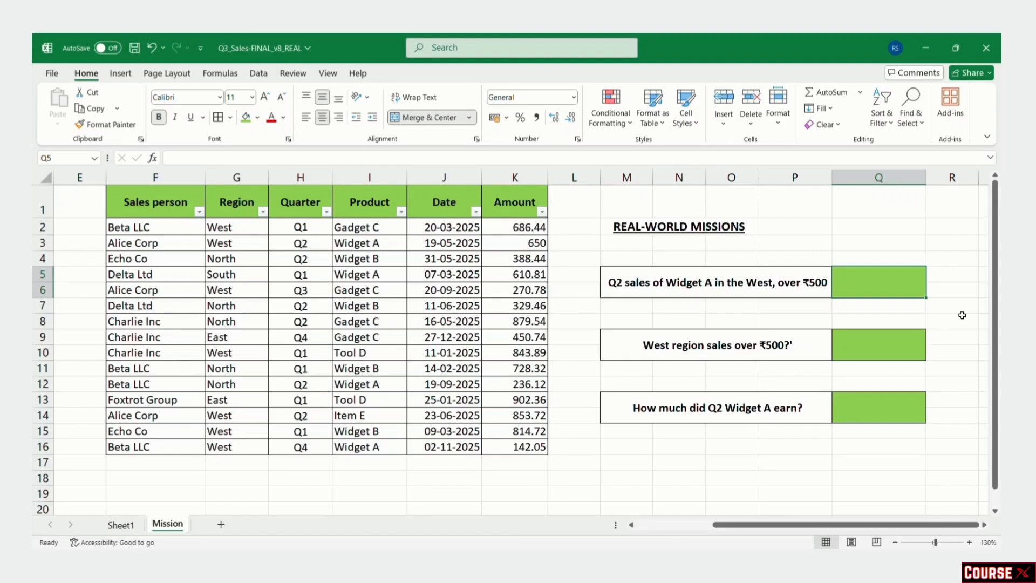
Step: Start a SUMIFS in Q5 summing Amount where Region is "west", then add the Product range
type("=sum")
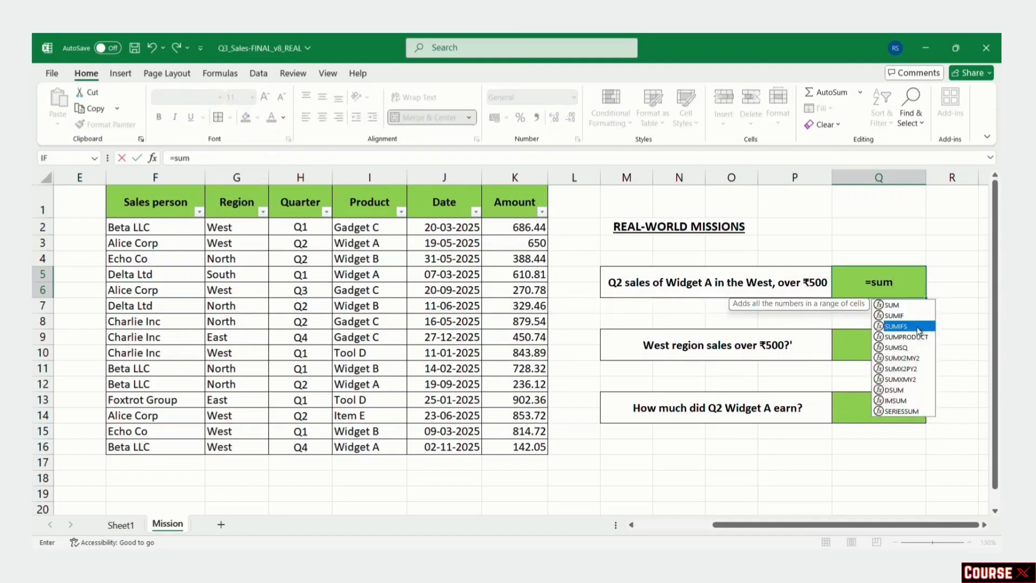
double_click(917, 326)
type("am")
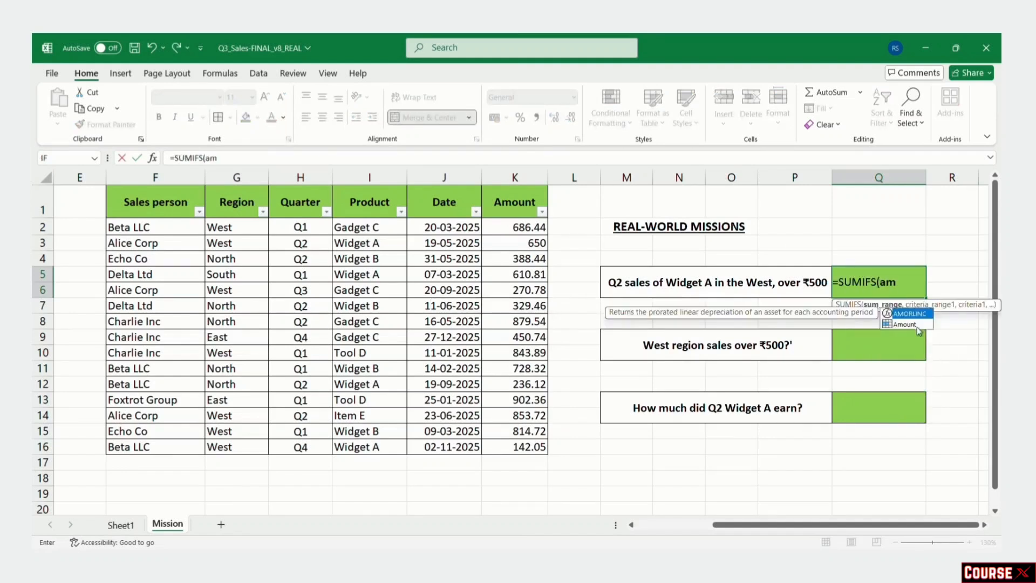
double_click(916, 325)
type(",")
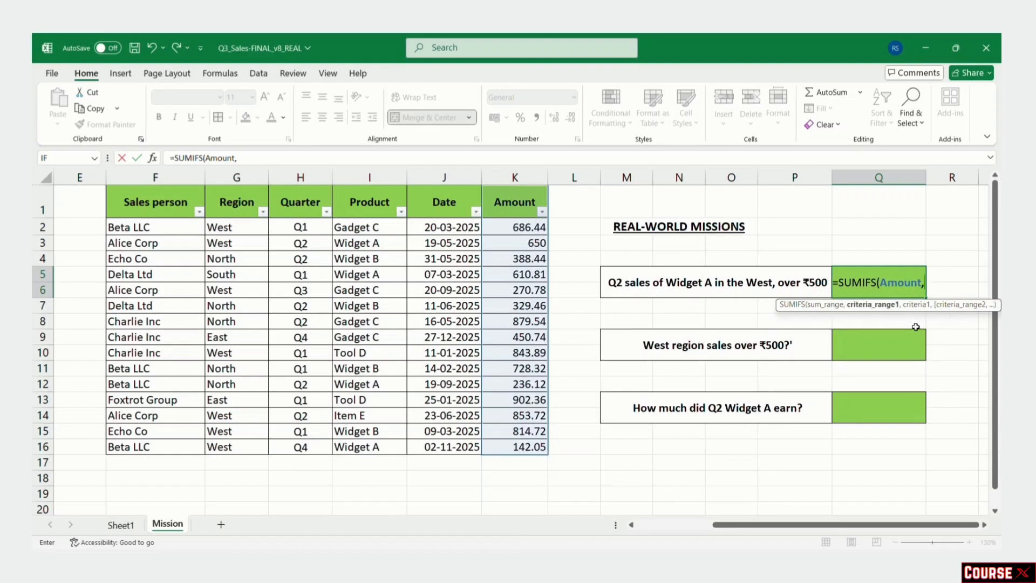
type("re")
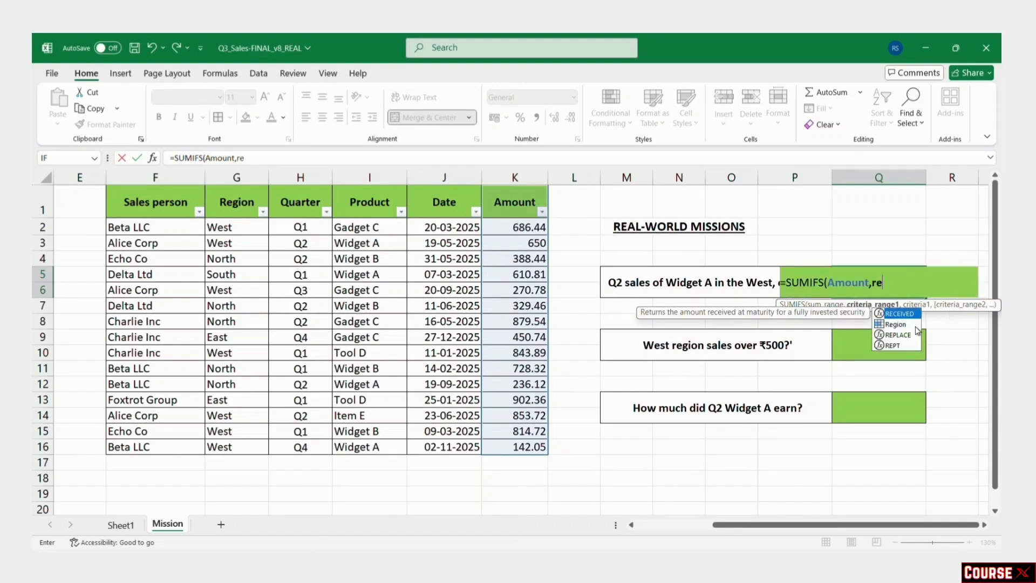
double_click(903, 323)
type(",")
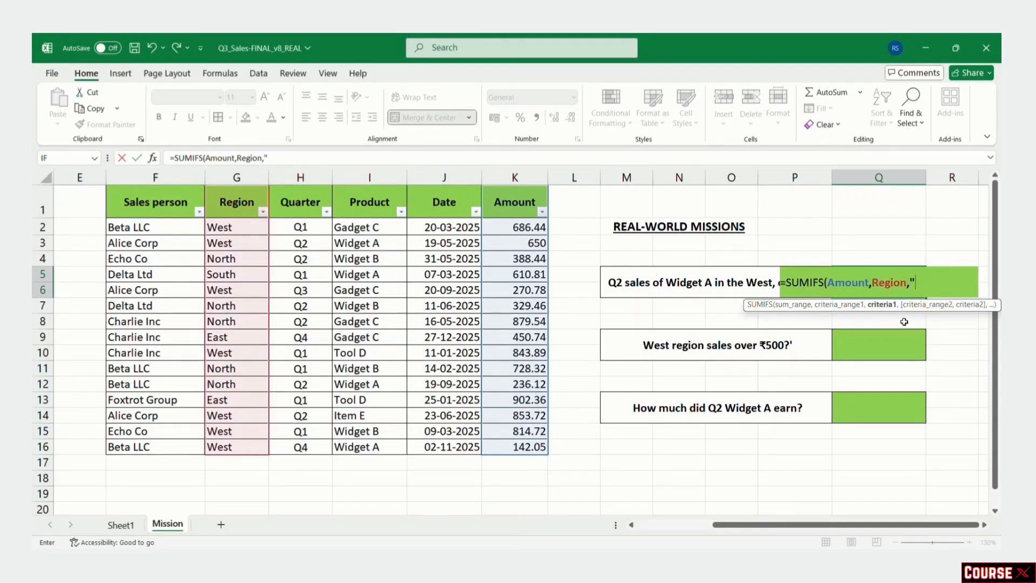
type("\"west\".")
key("BackSpace")
type(",")
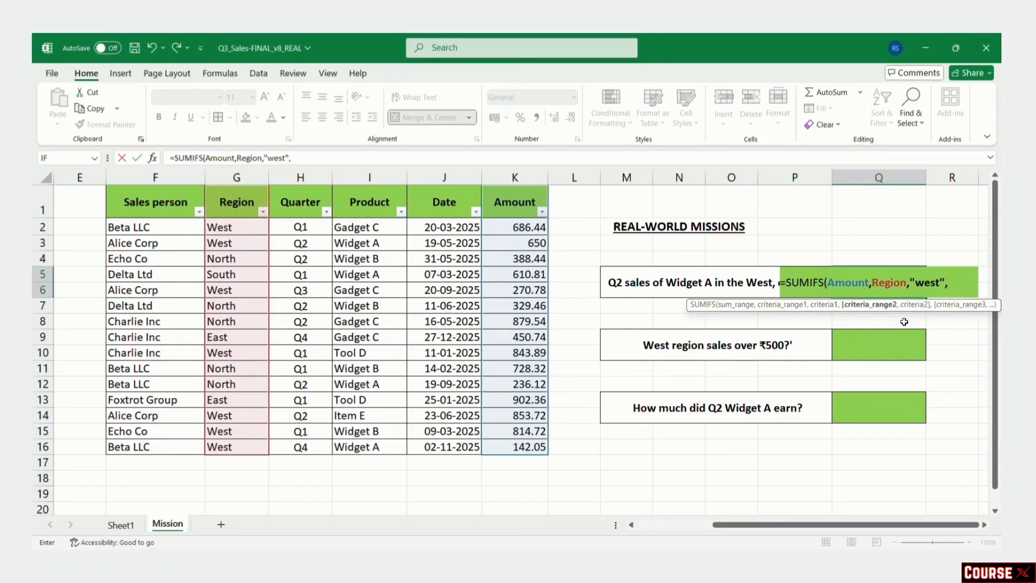
type("pro")
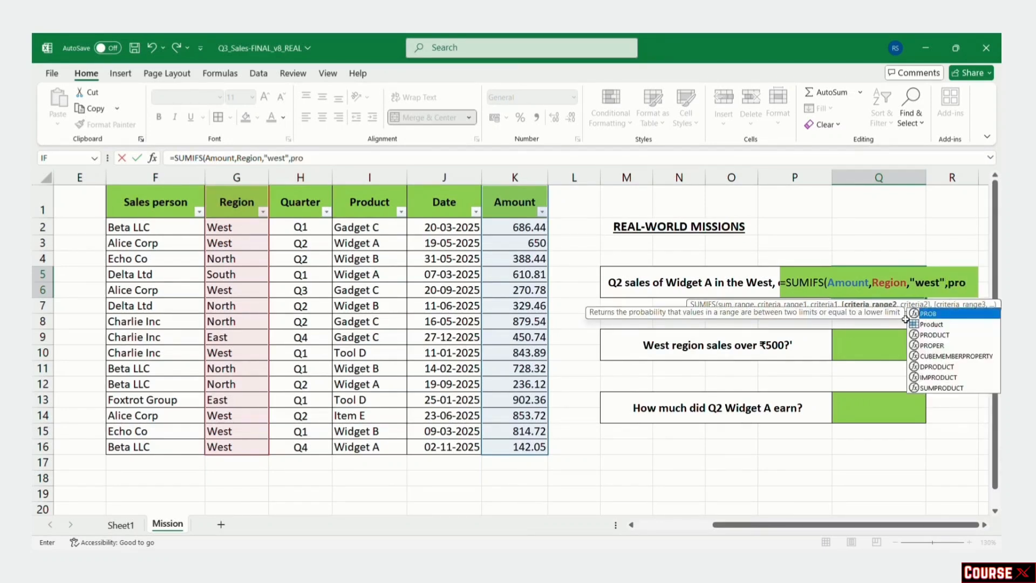
double_click(923, 324)
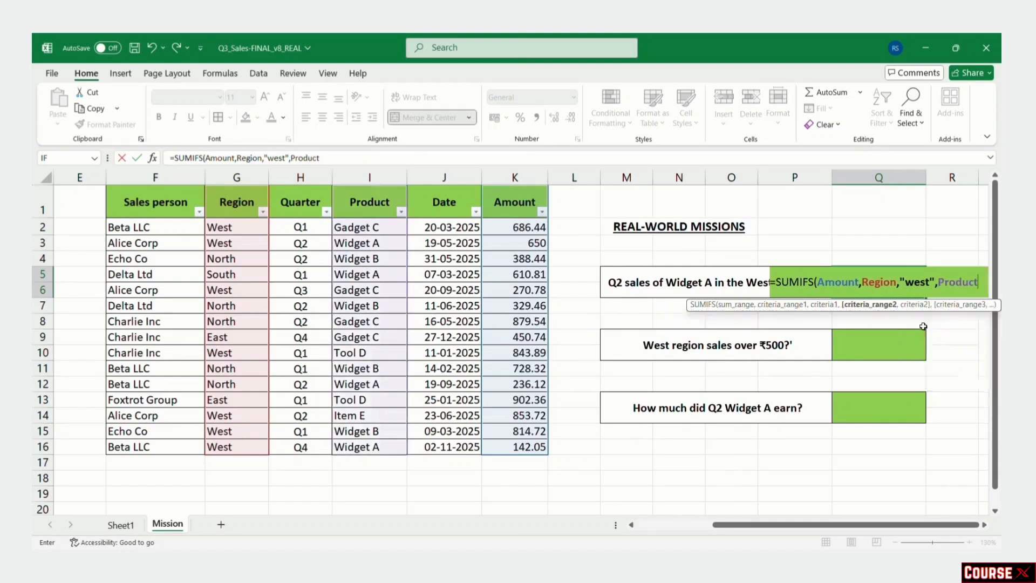
Step: Add criteria "widget A", "Q2" and Amount ">500" to get 650, then move to Q9
type(",\"")
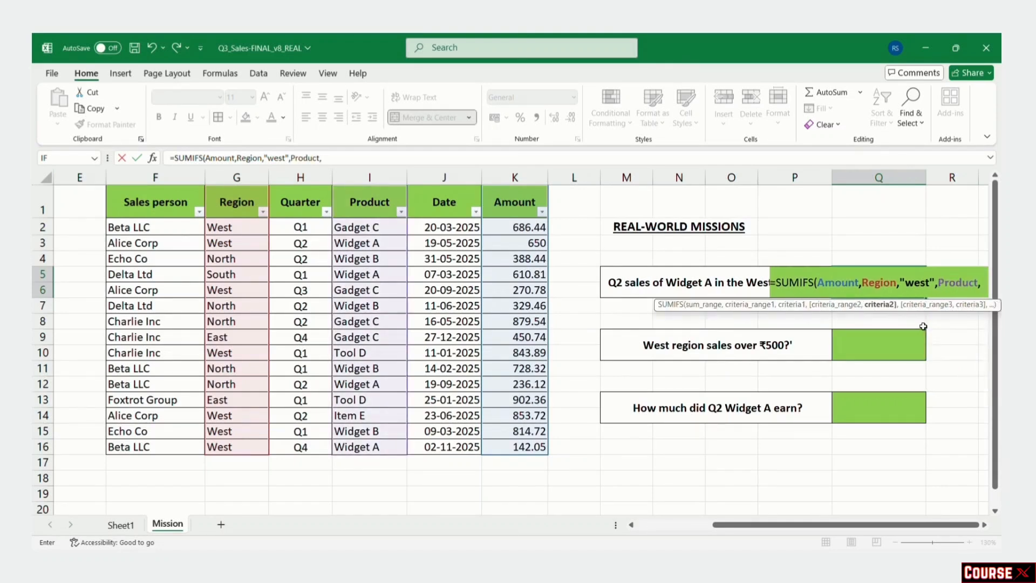
type("widge")
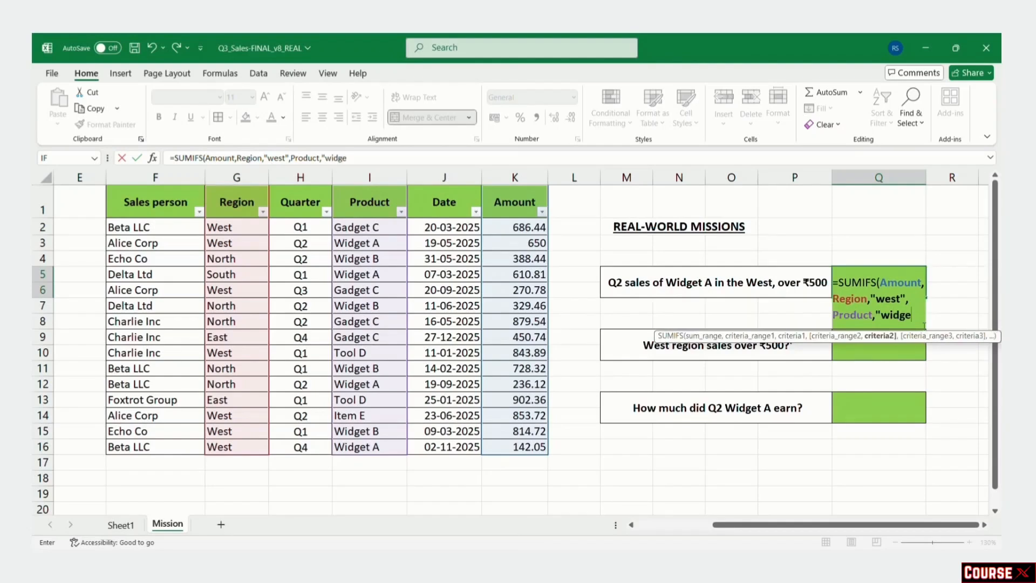
type("t A\",")
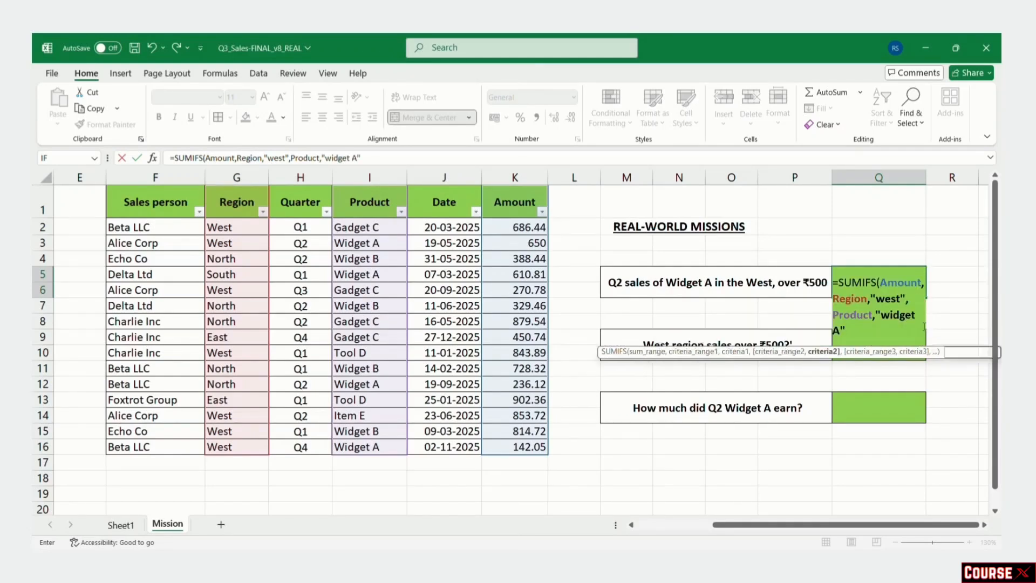
type("qu")
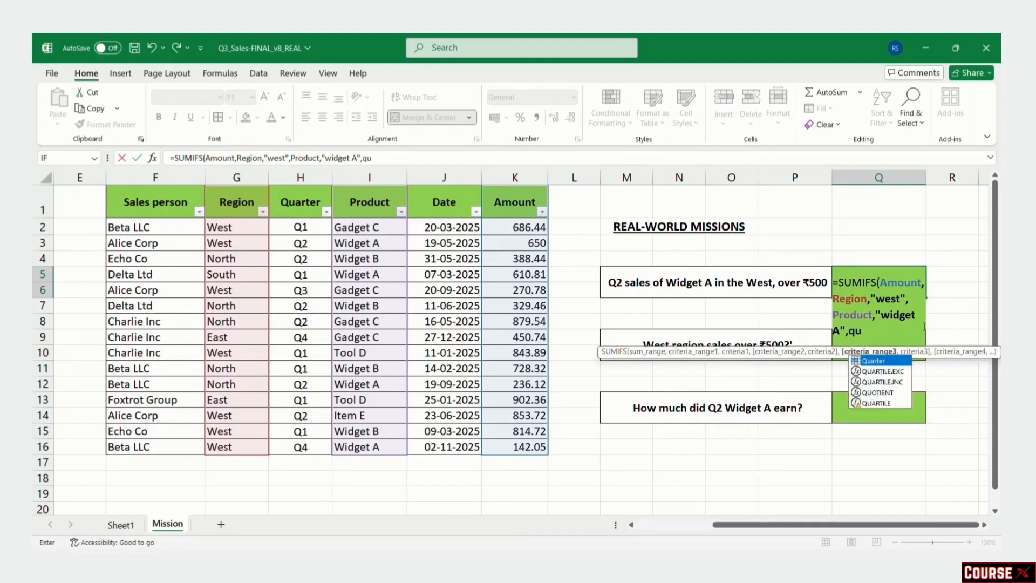
double_click(894, 360)
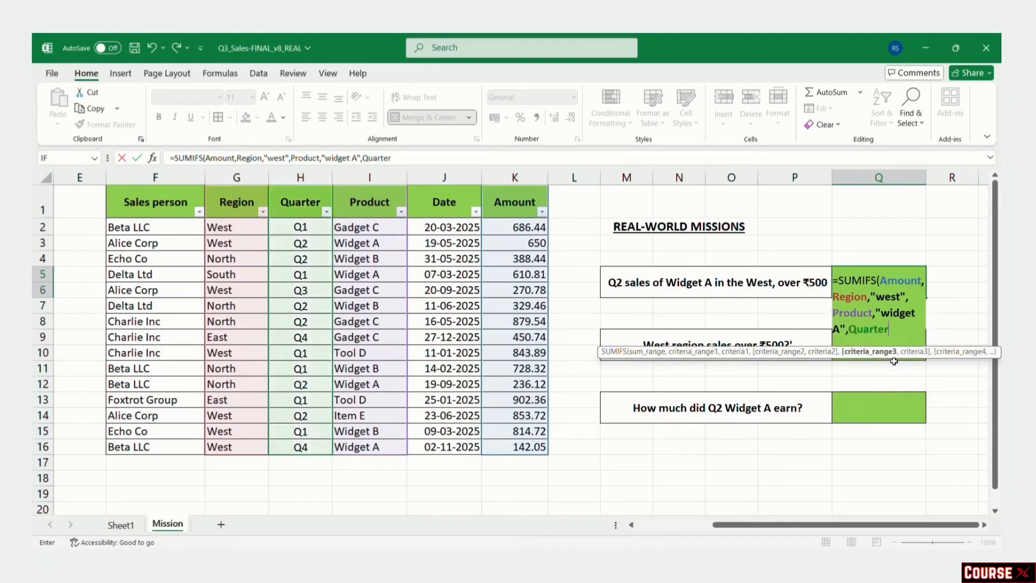
type(",")
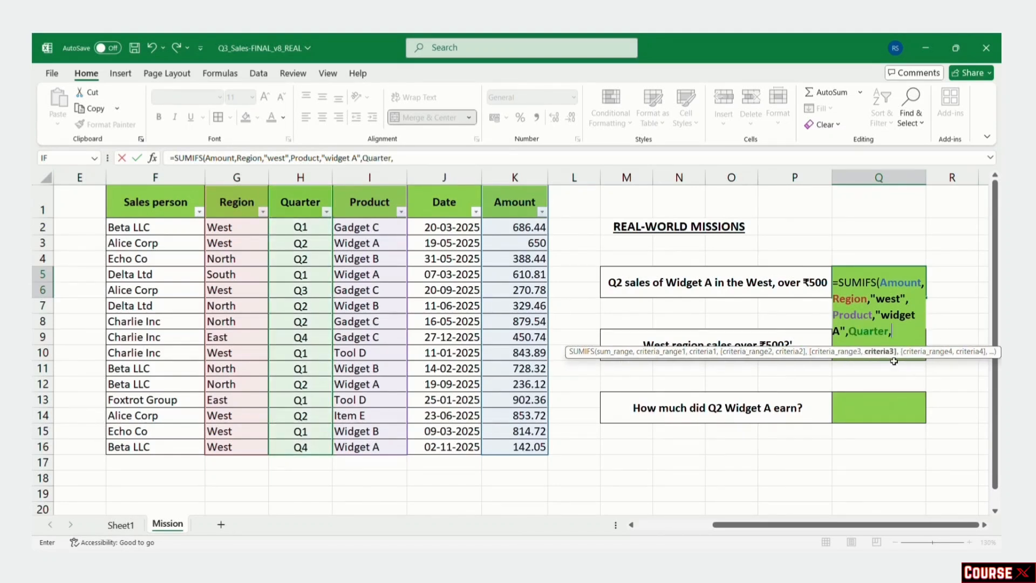
type("\"Q2\",am")
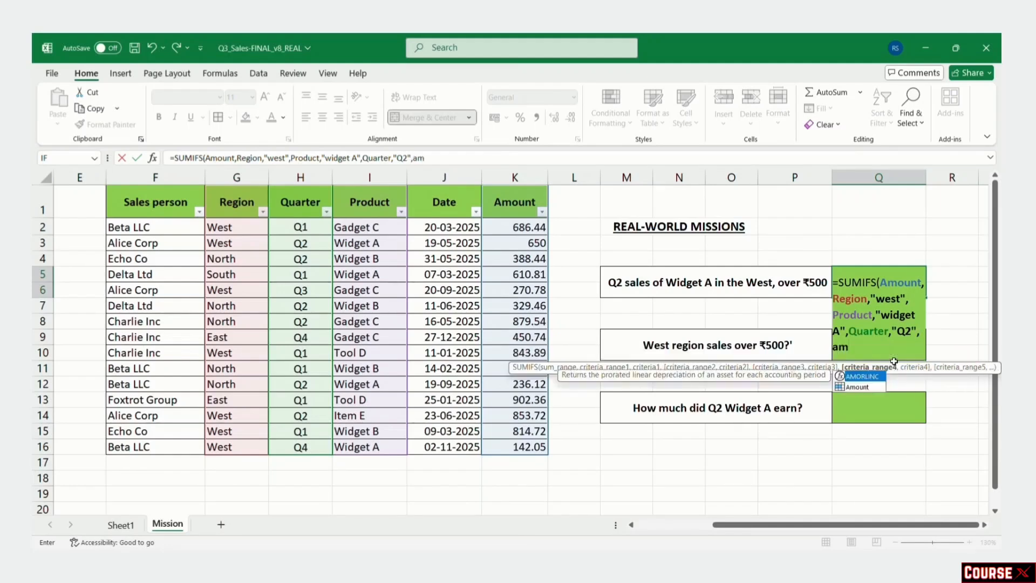
double_click(866, 387)
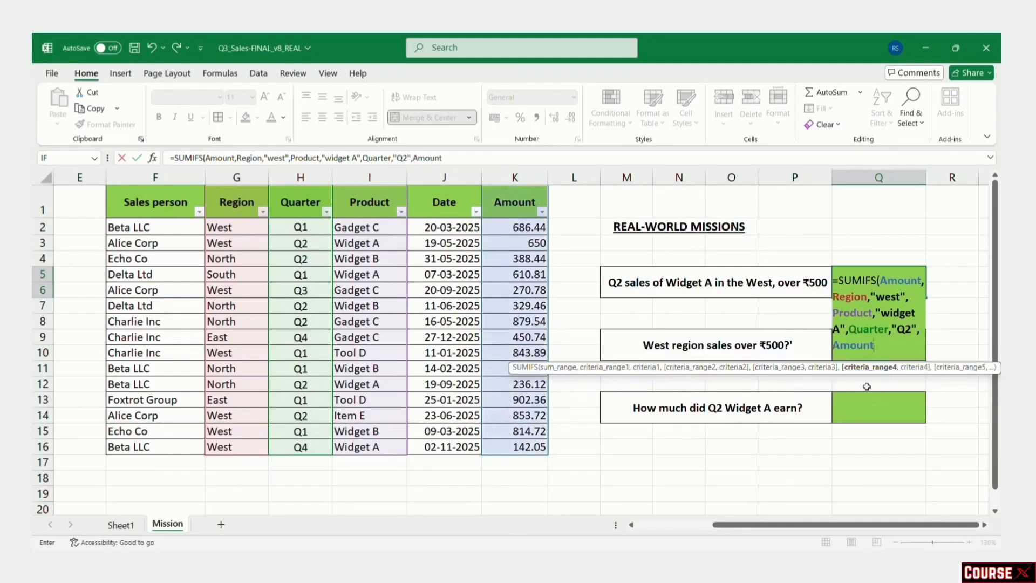
type(",")
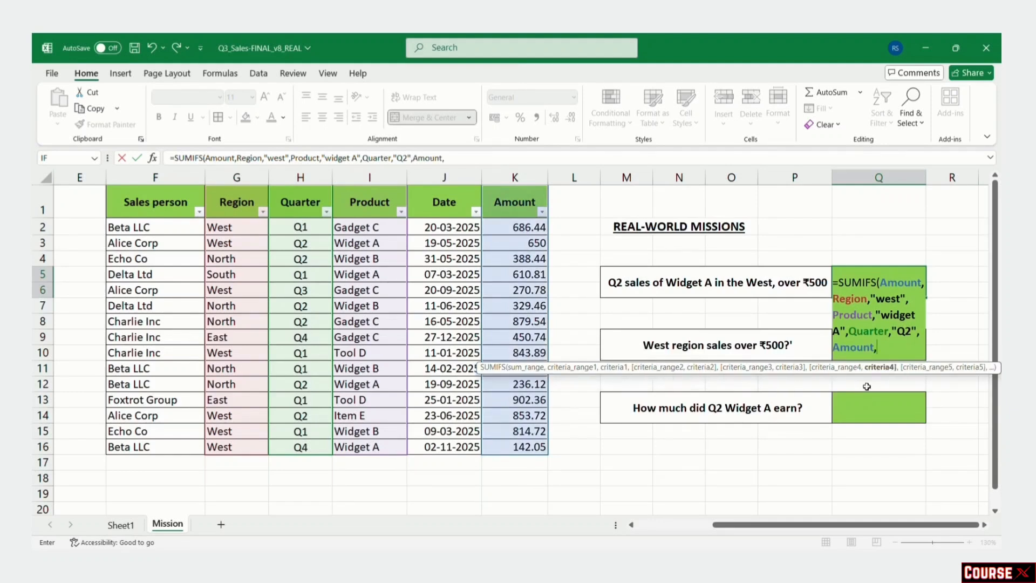
type("\">500\")")
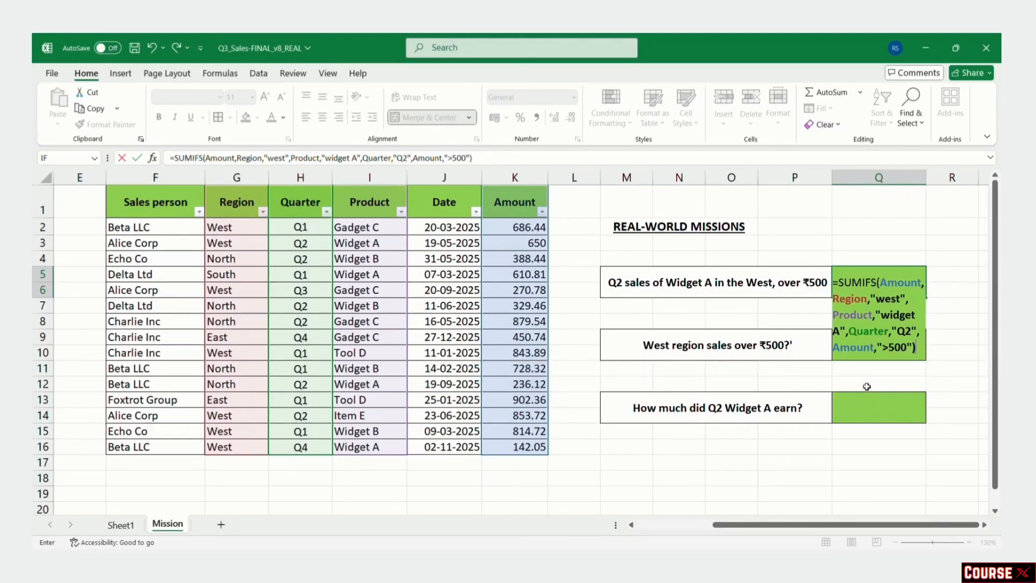
key("Return")
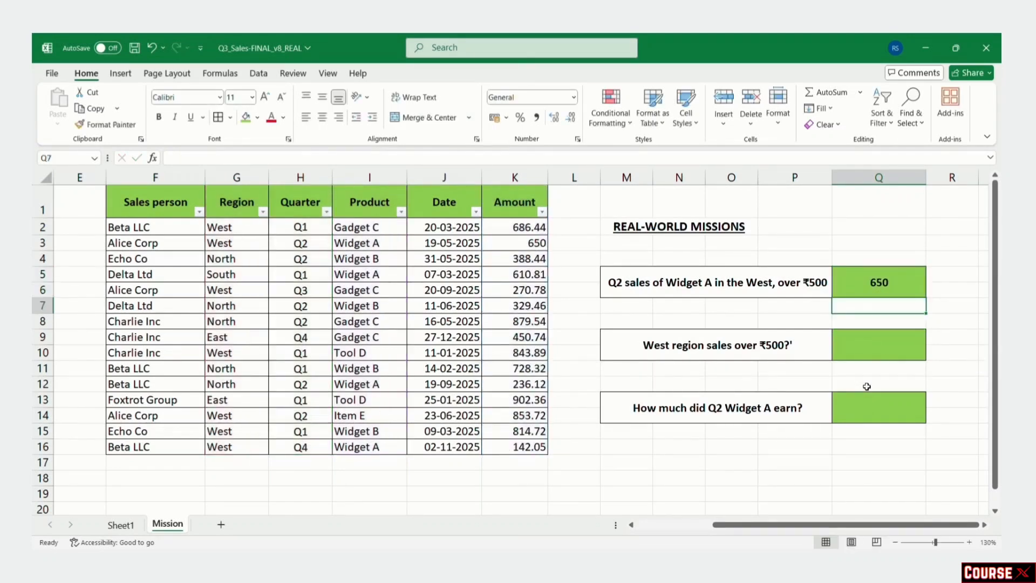
left_click(881, 285)
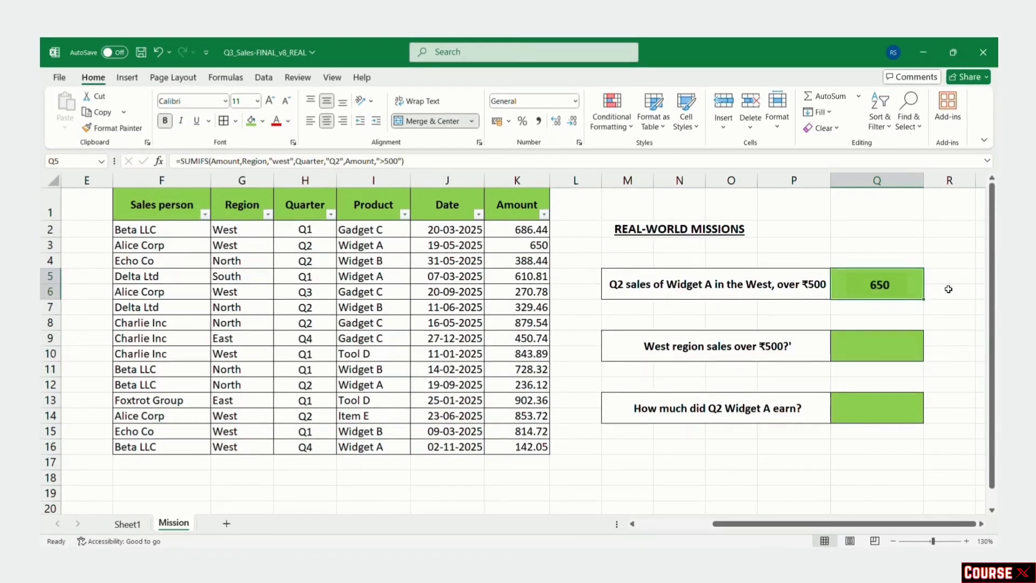
left_click(879, 353)
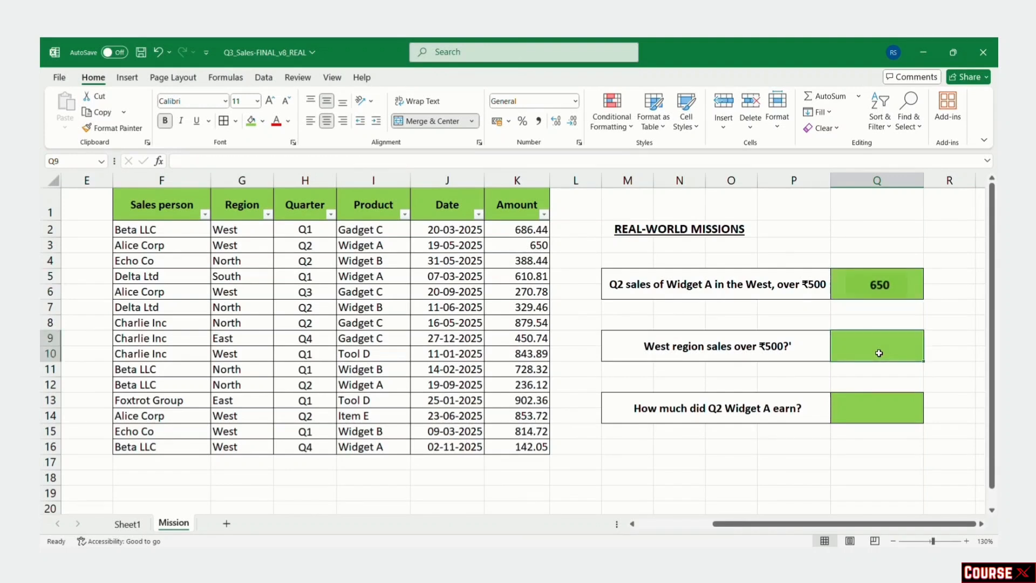
Step: Enter =SUMIFS(Amount,Region,"west",Amount,">500") in Q9 to get 3848.77 for West sales over ₹500
double_click(879, 353)
type("=sum")
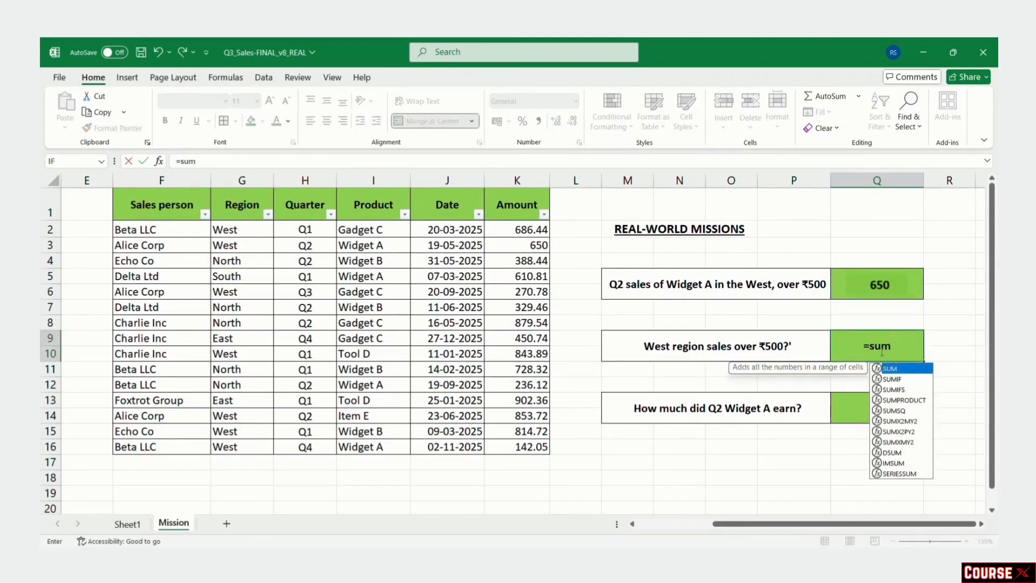
double_click(910, 389)
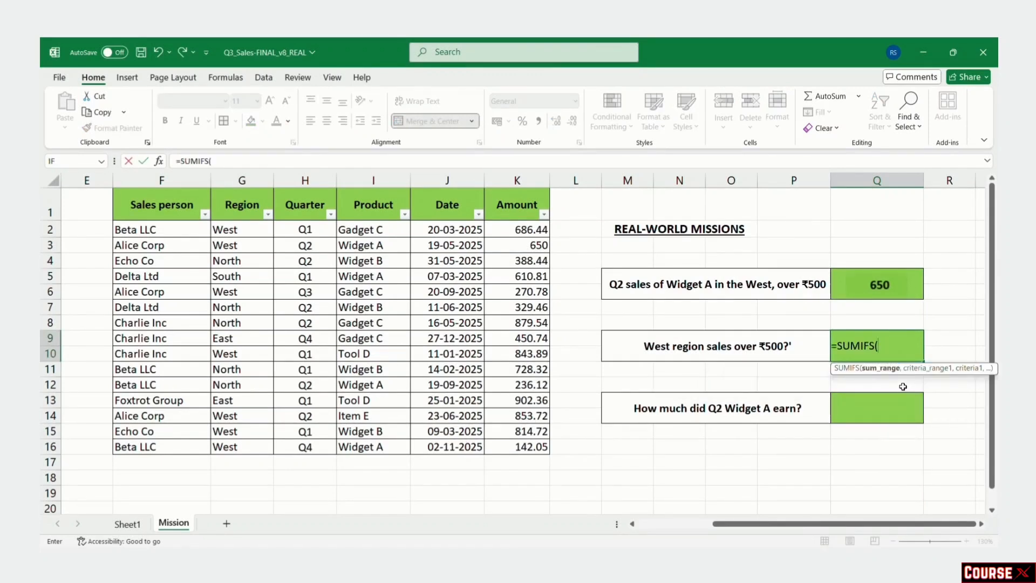
type("am")
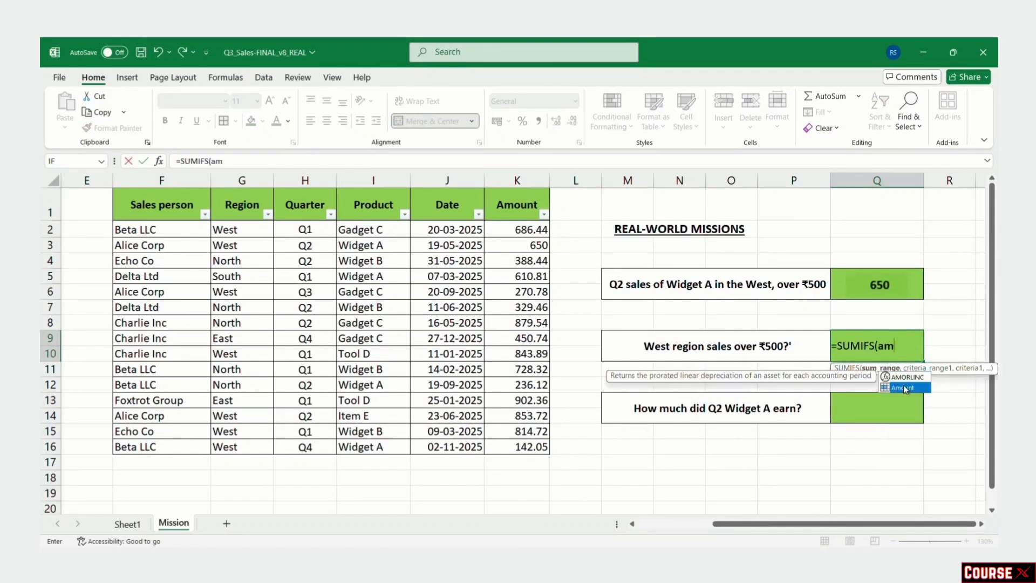
double_click(903, 385)
type(",")
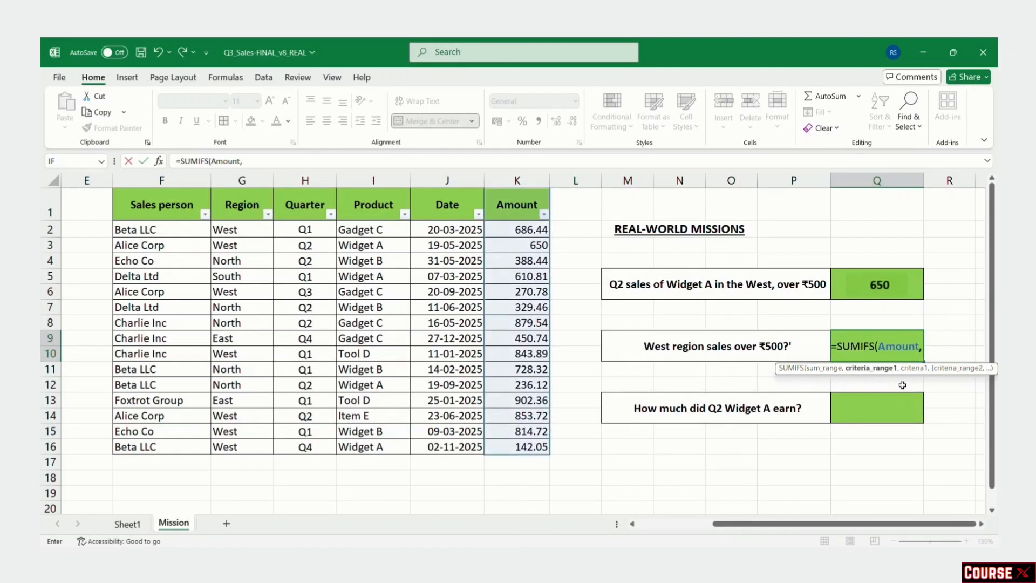
type("re")
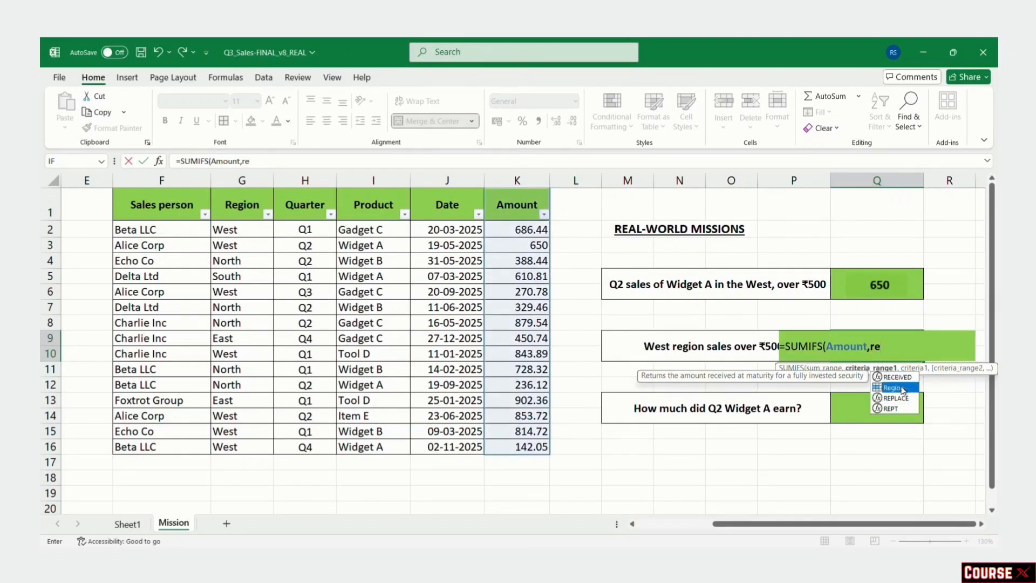
double_click(901, 386)
type(",\"")
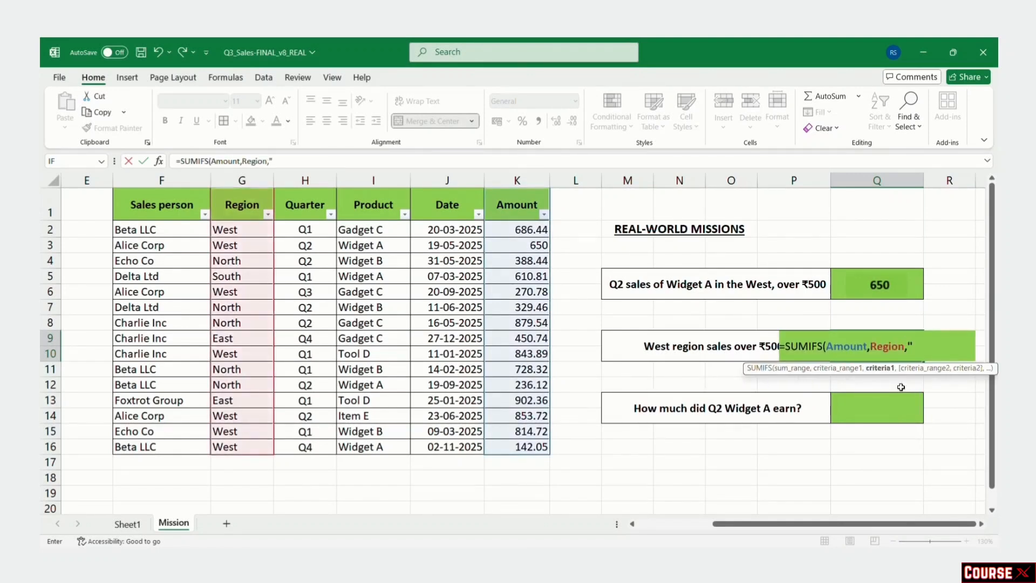
type("west\",")
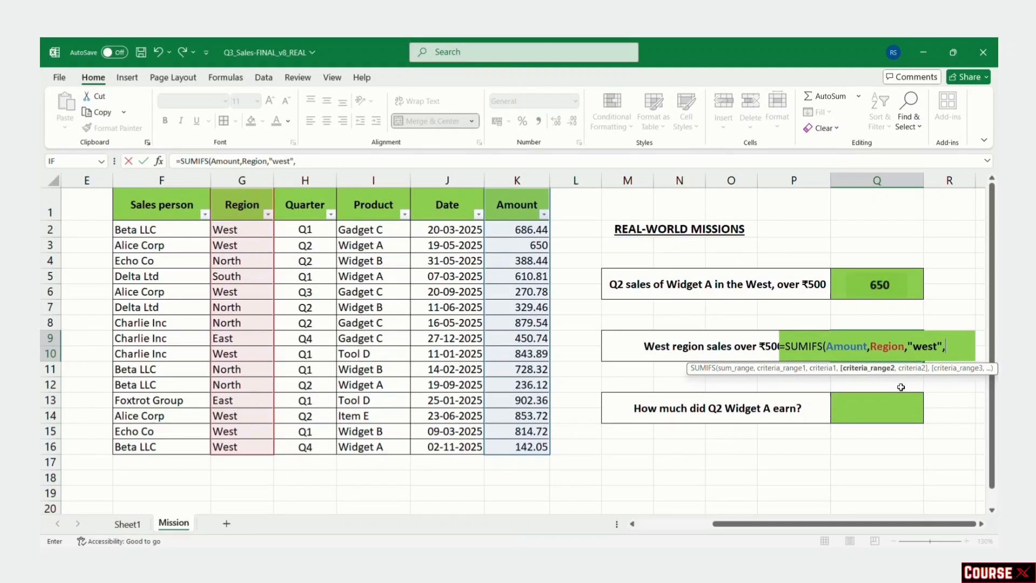
type("am")
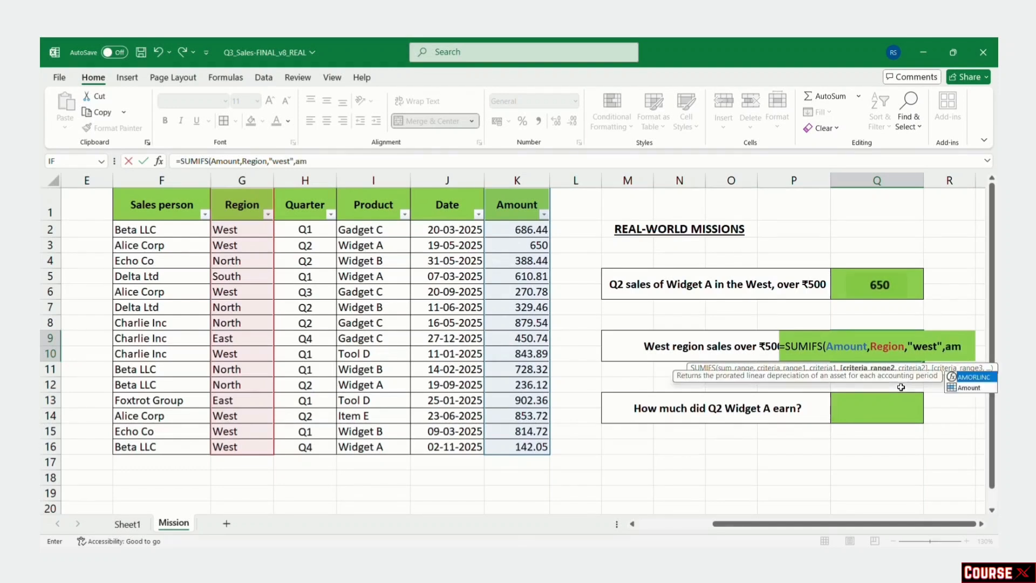
double_click(963, 388)
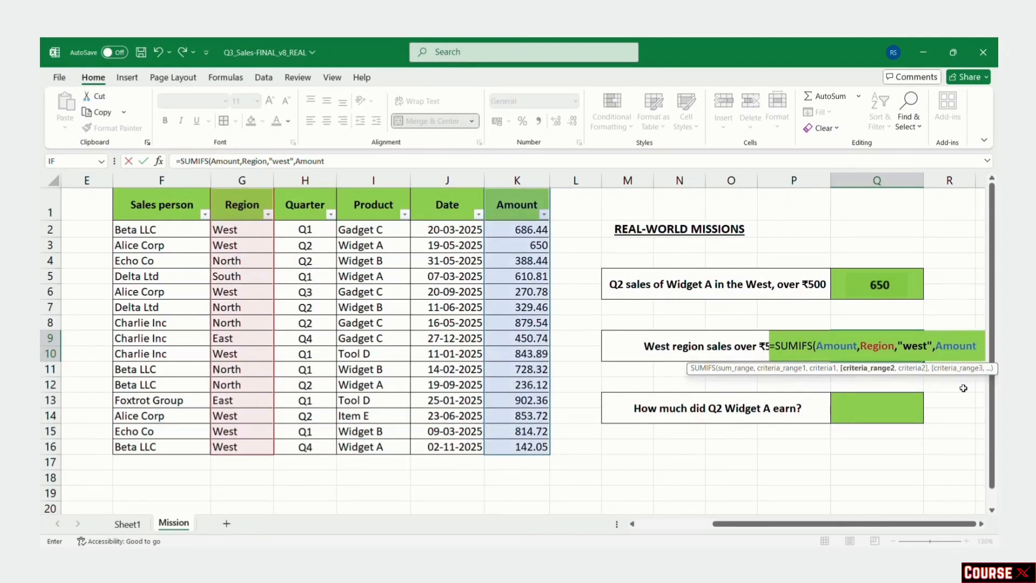
type(",")
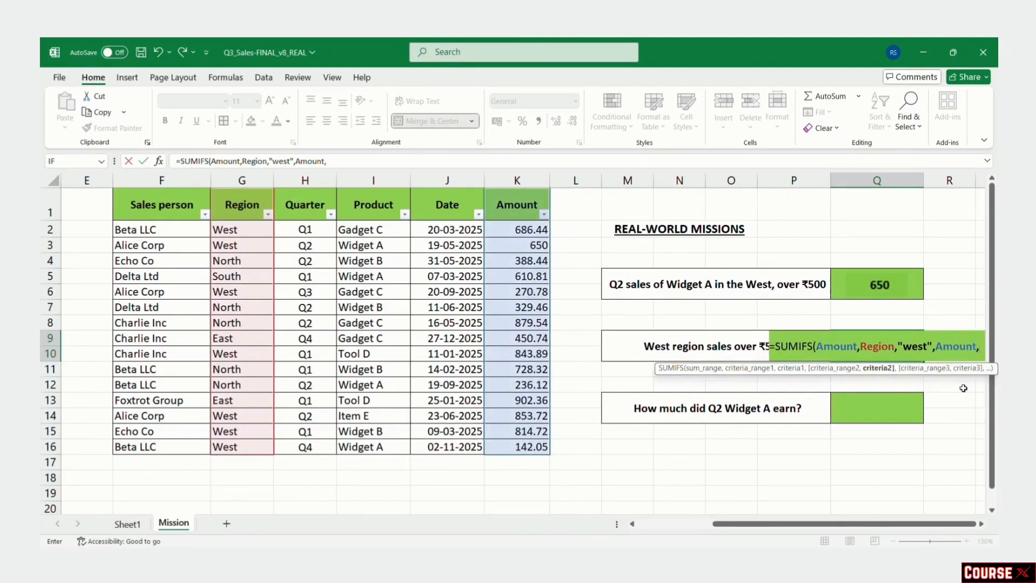
type("\">")
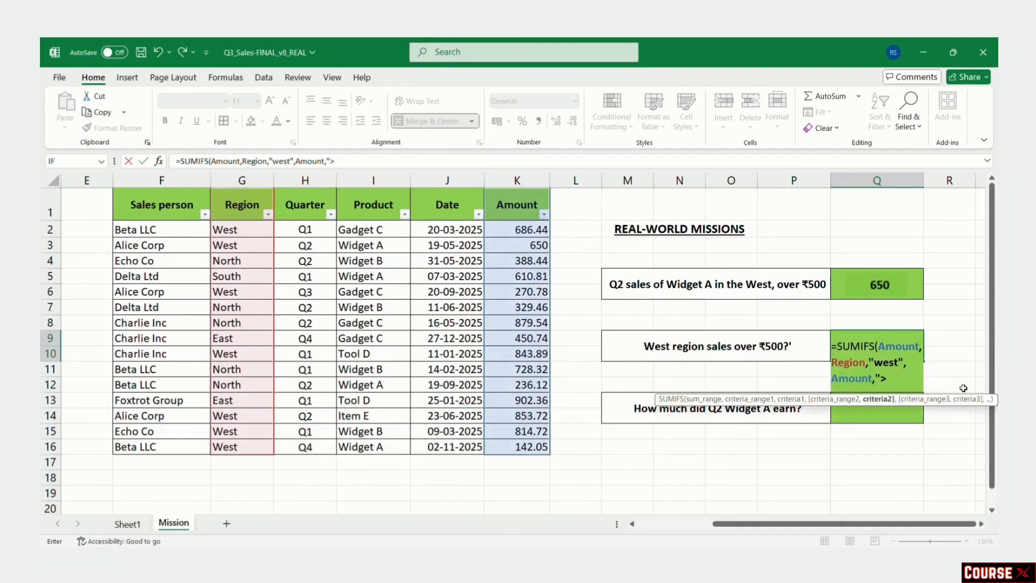
type("500\")")
key("Return")
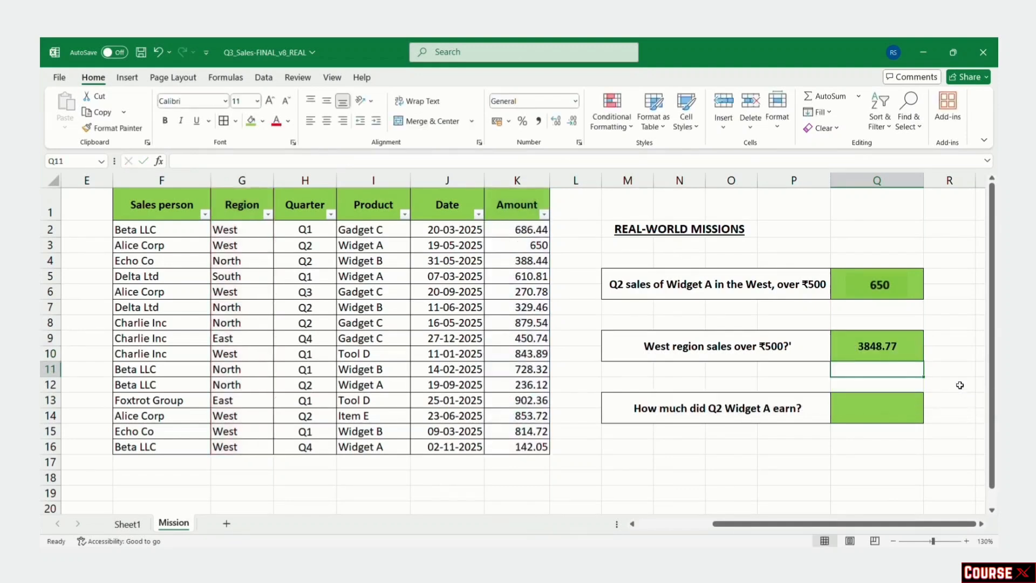
key("Down")
key("Down")
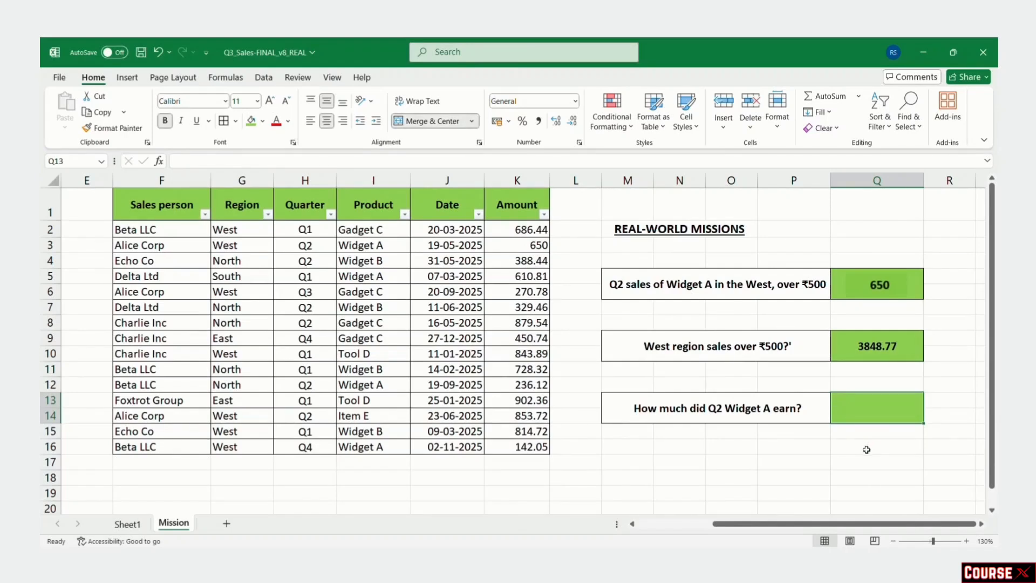
Step: Enter =SUMIFS(Amount,Product,"widget A",Quarter,"Q2") in Q13, giving 886.12, and check the formula
type("=sum")
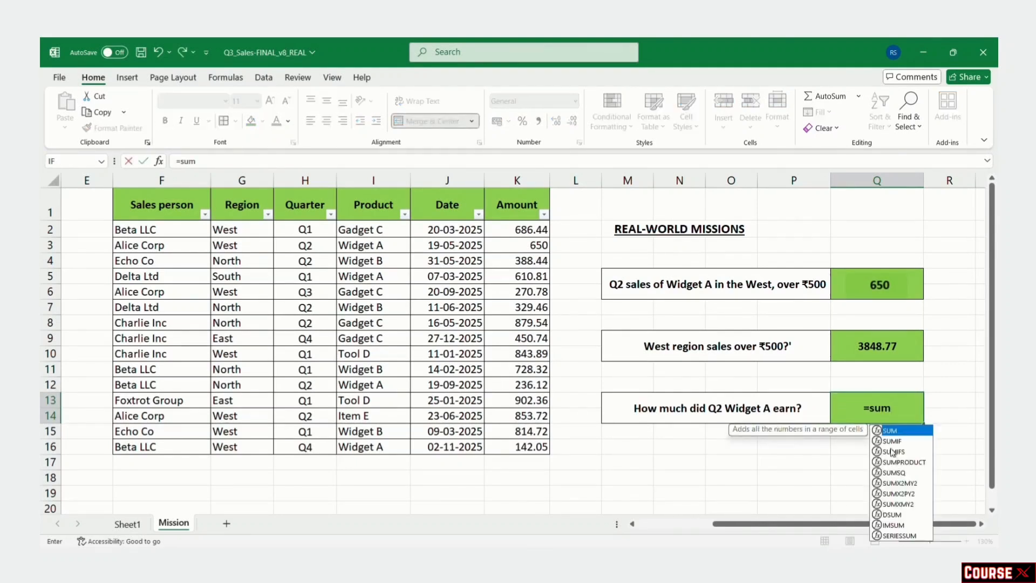
double_click(892, 452)
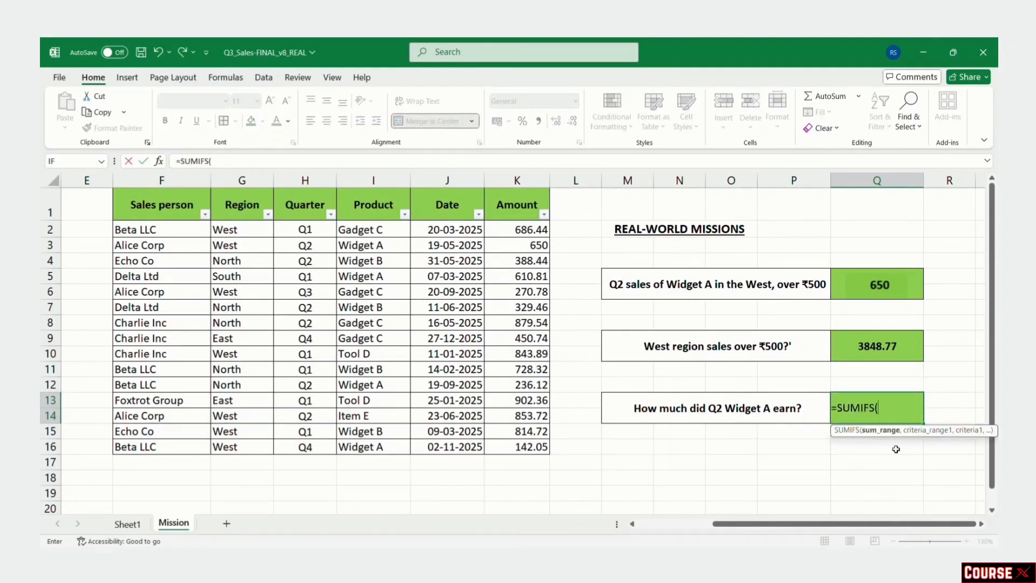
type("am")
double_click(895, 447)
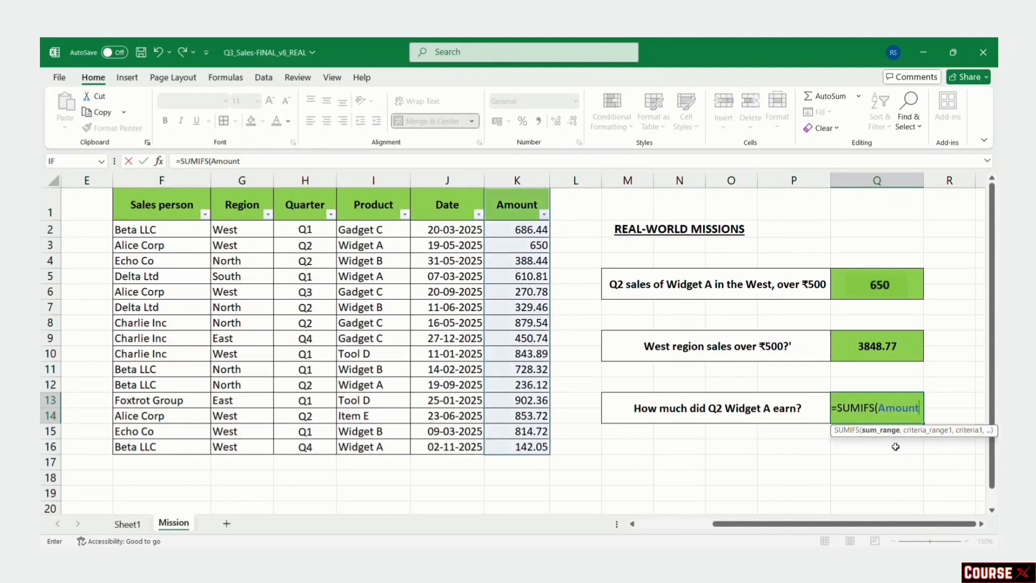
type(",")
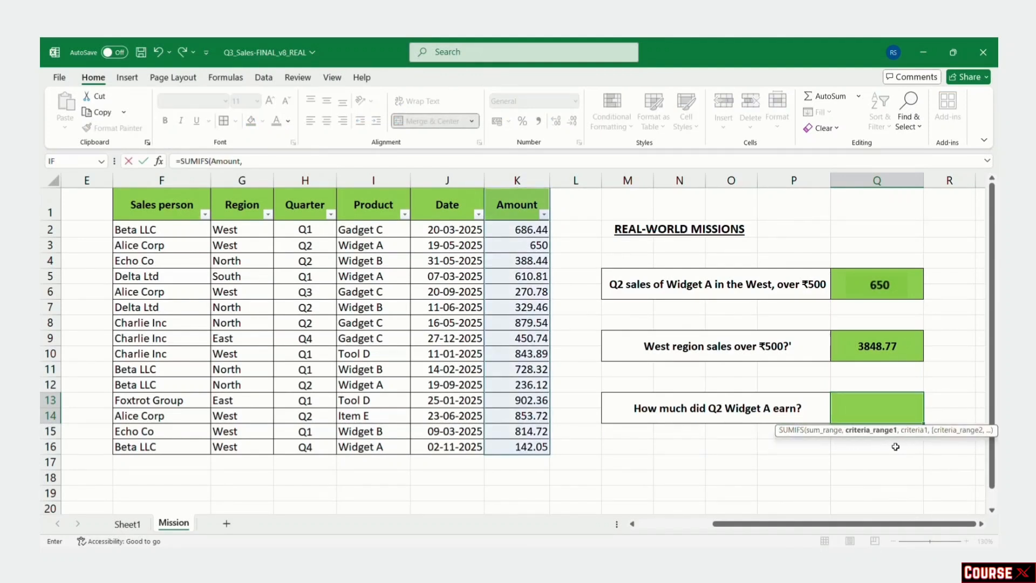
type("pr")
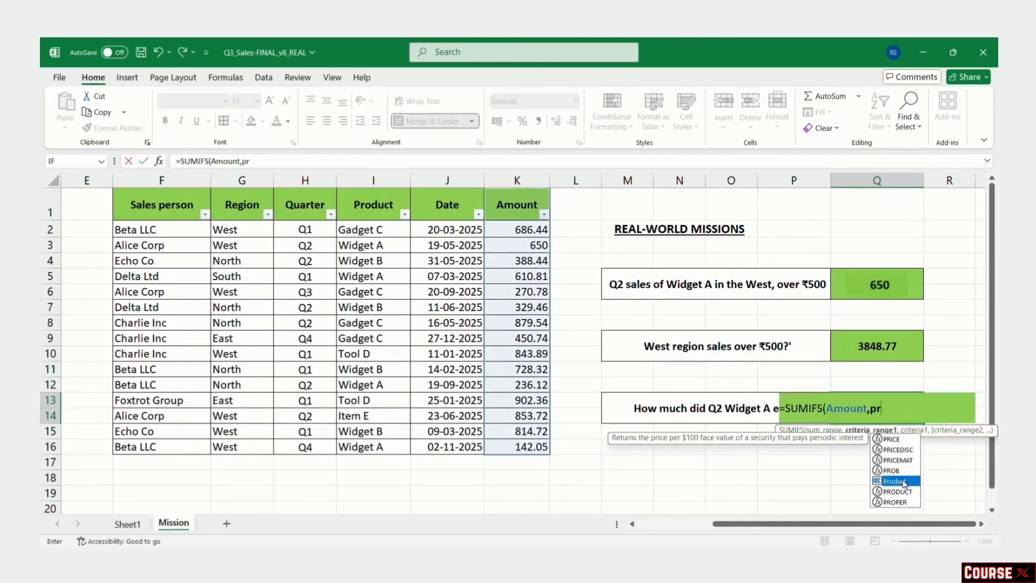
double_click(895, 480)
type(",")
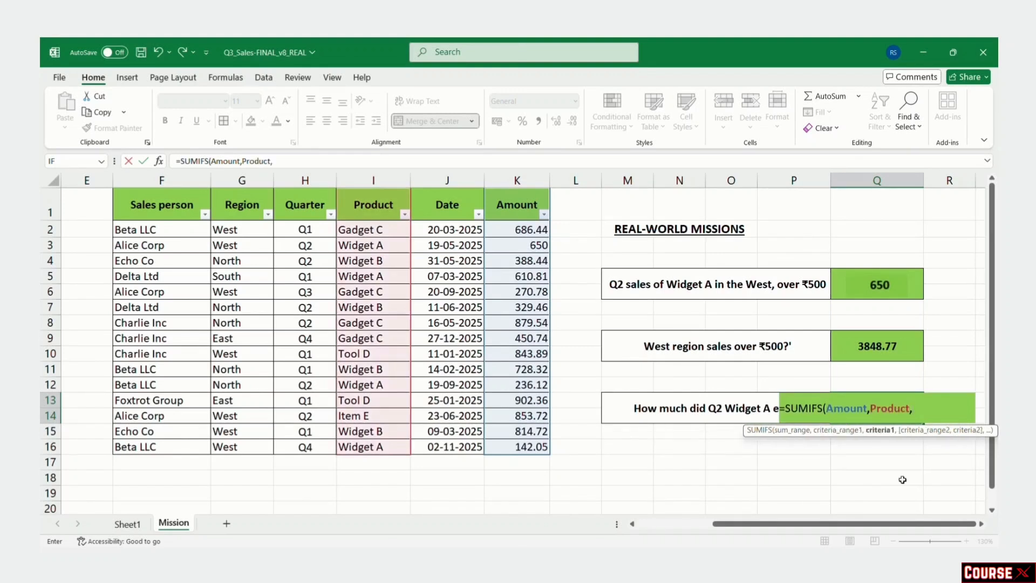
type("\"wig")
key("BackSpace")
type("dget A\"")
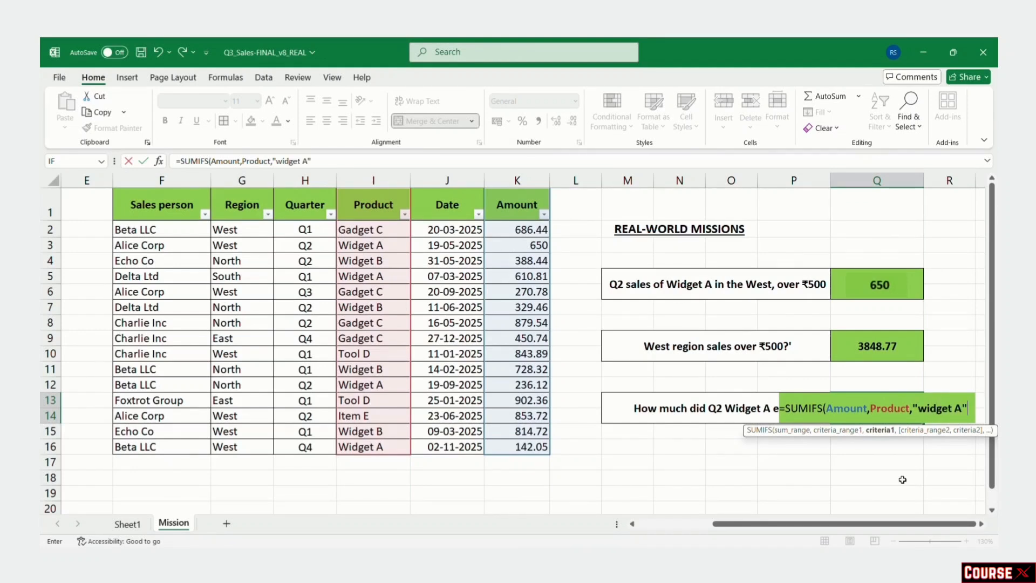
type(", ")
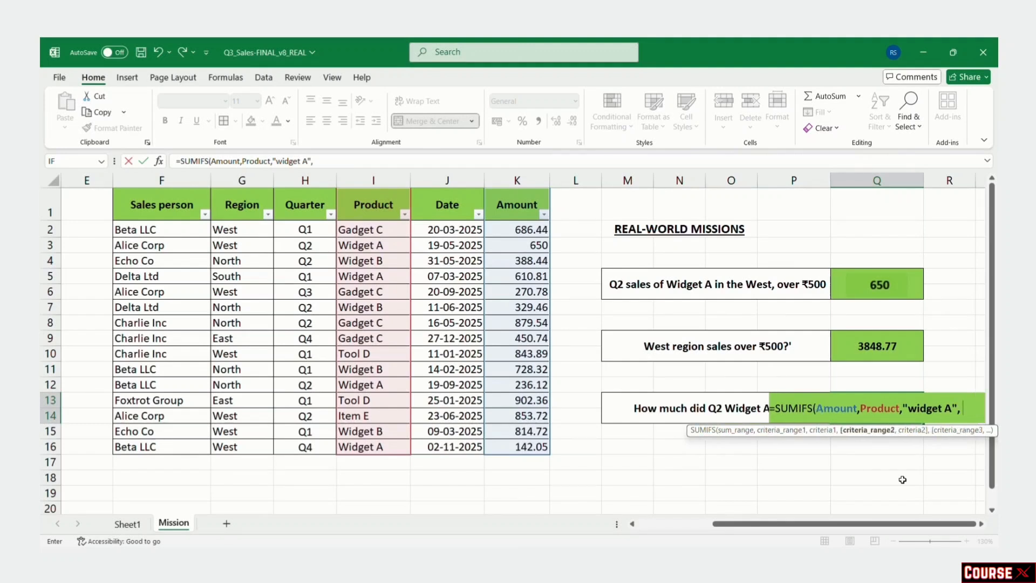
type("q")
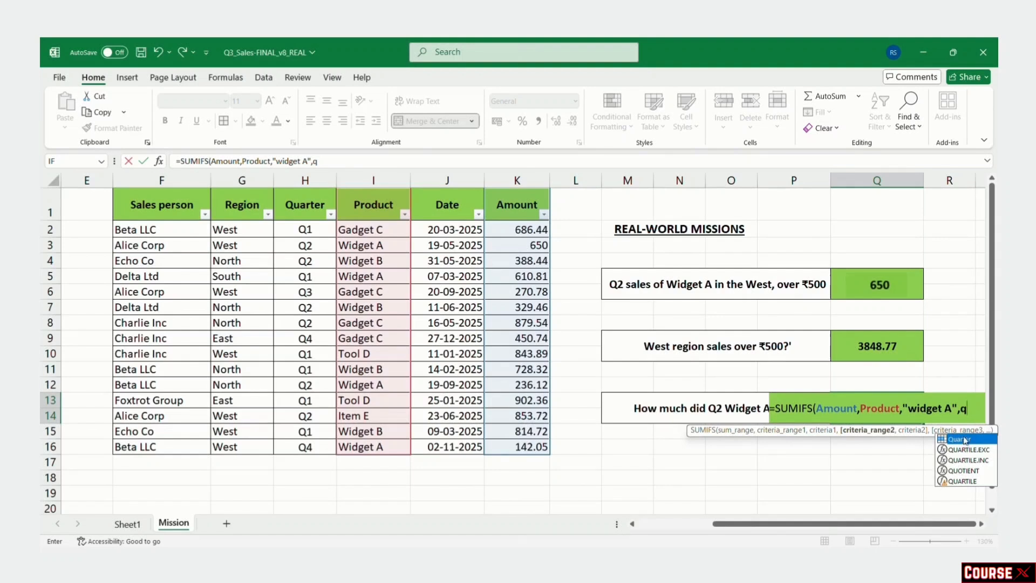
double_click(963, 438)
type(",")
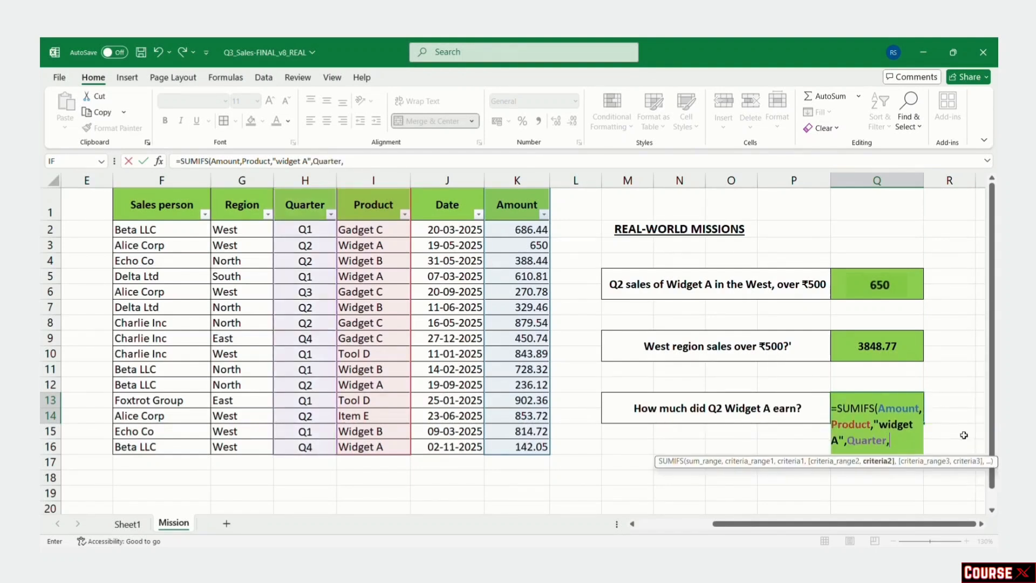
type("\"Q2\")")
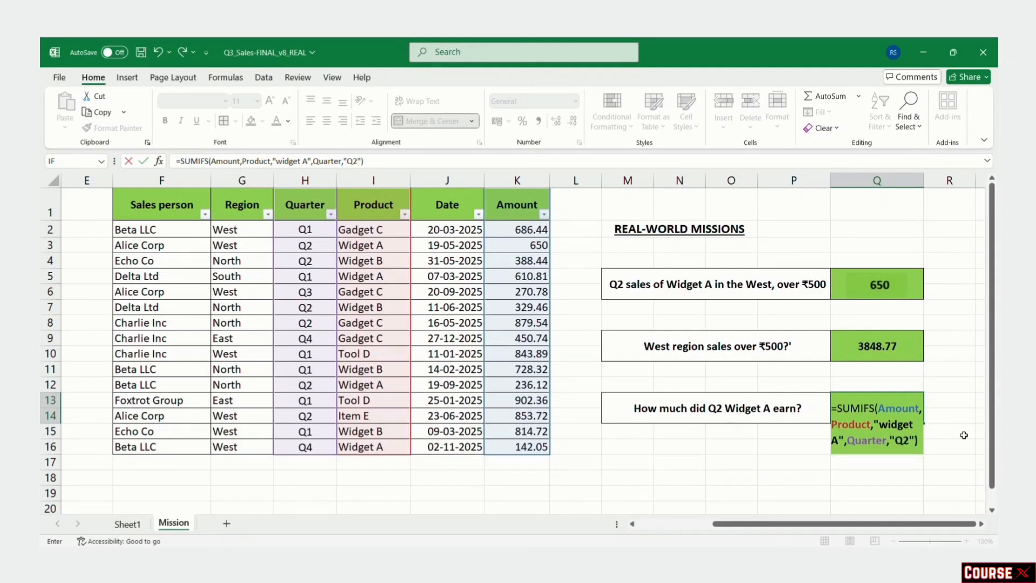
key("Return")
left_click(890, 403)
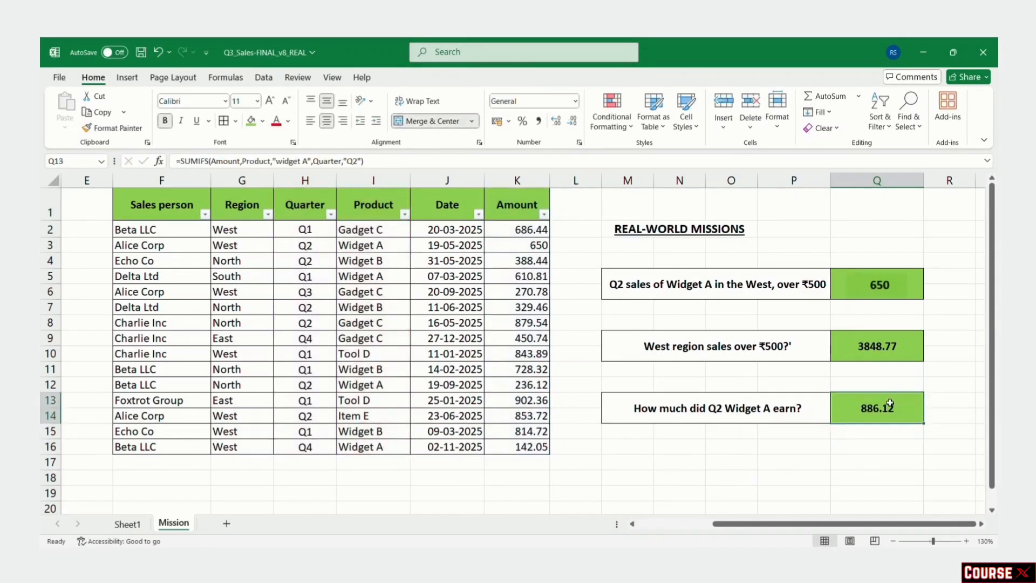
left_click(877, 443)
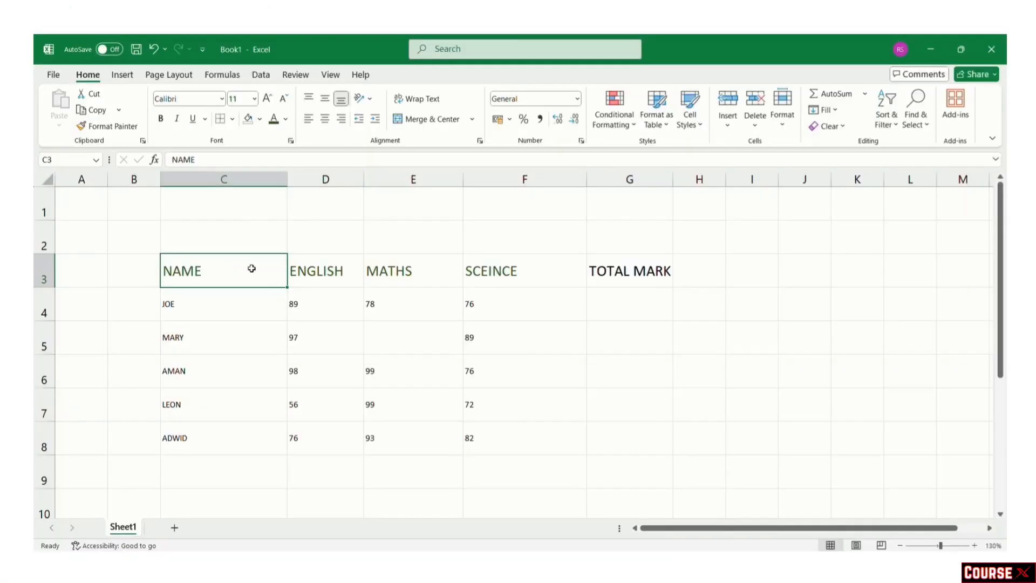
Step: Select the Book1 header row C3:G3, from NAME to TOTAL MARK
left_click_drag(250, 270, 608, 268)
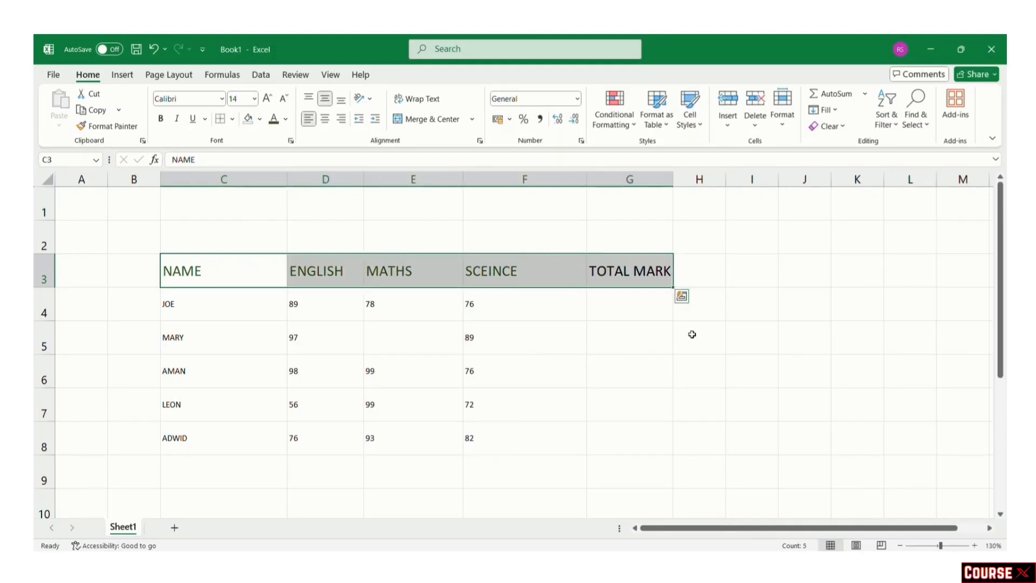
Step: Keep the headers at size 14 and make them bold, italic and underlined
left_click(253, 98)
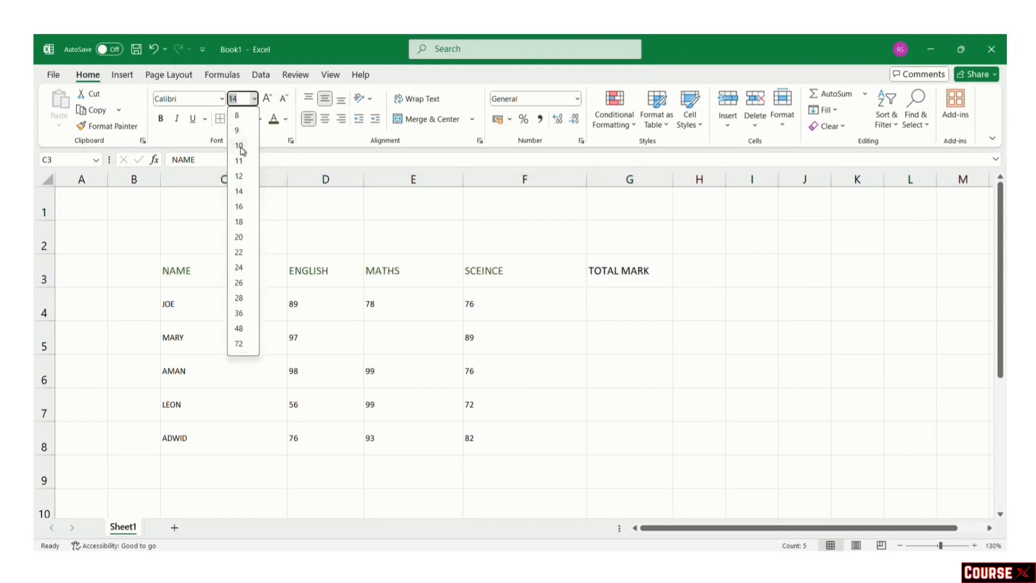
left_click(240, 191)
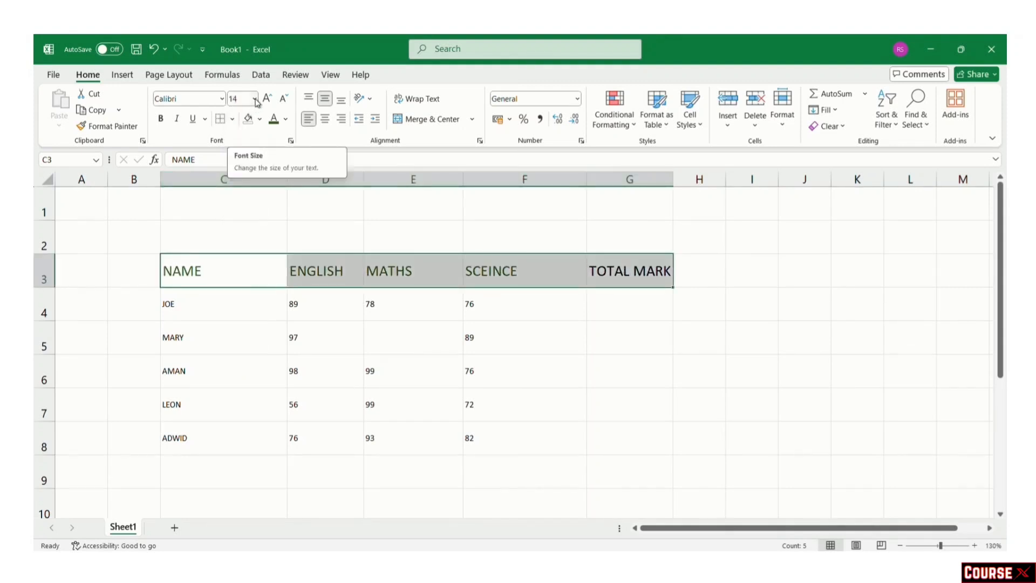
left_click(254, 100)
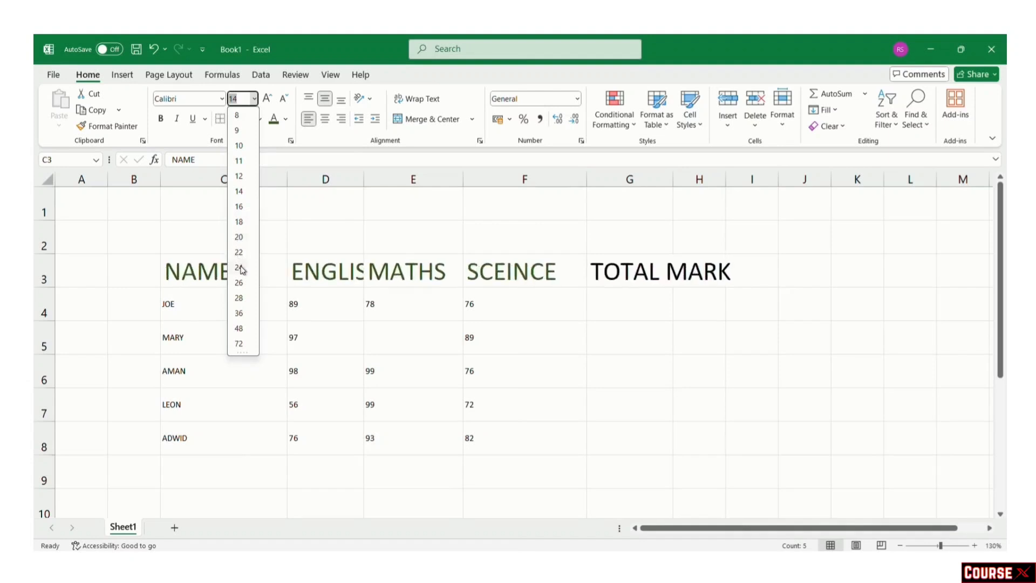
left_click(241, 192)
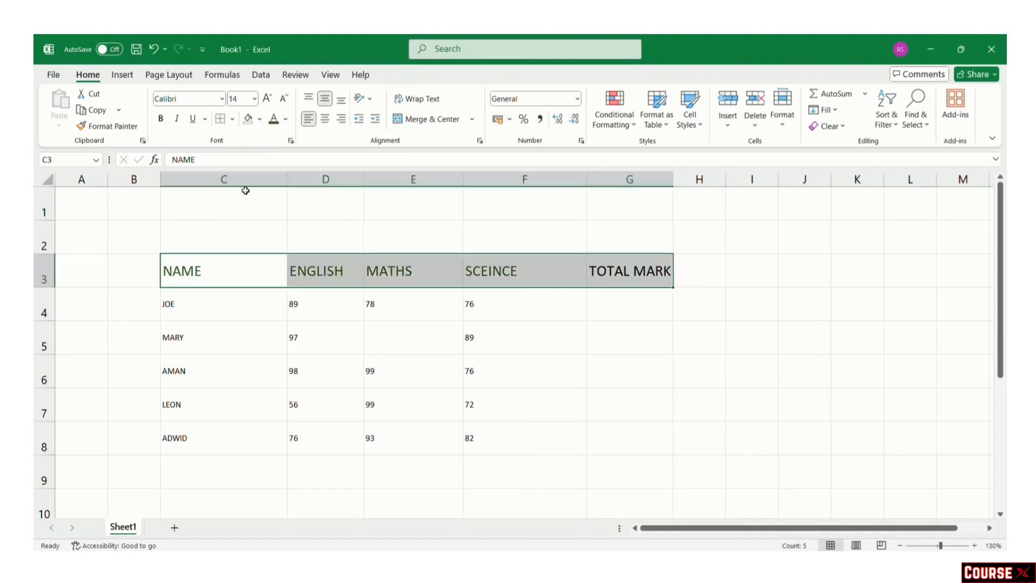
left_click(161, 118)
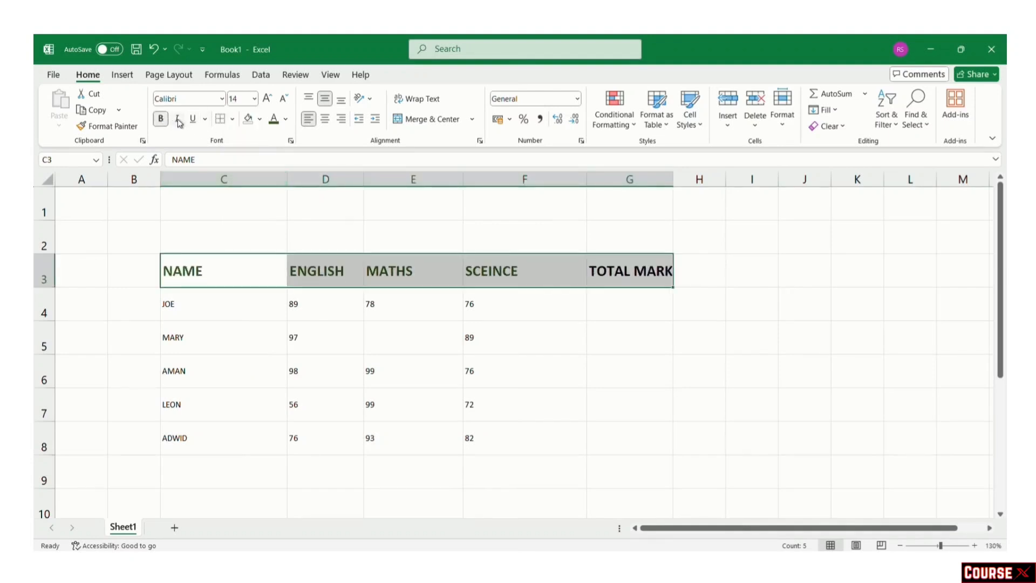
left_click(176, 119)
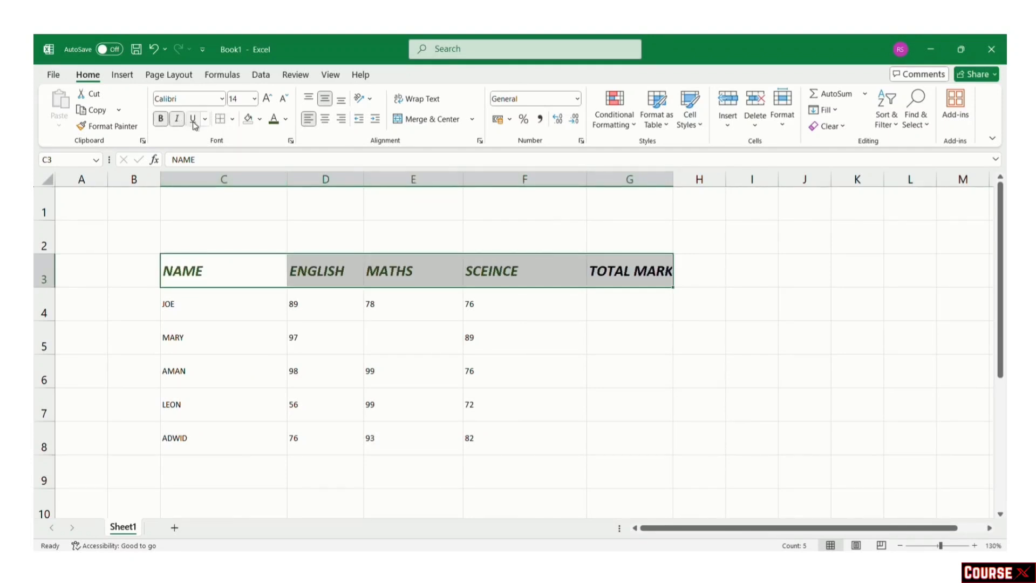
left_click(193, 118)
Step: Colour the header text dark green on a gold fill and centre it
left_click(286, 121)
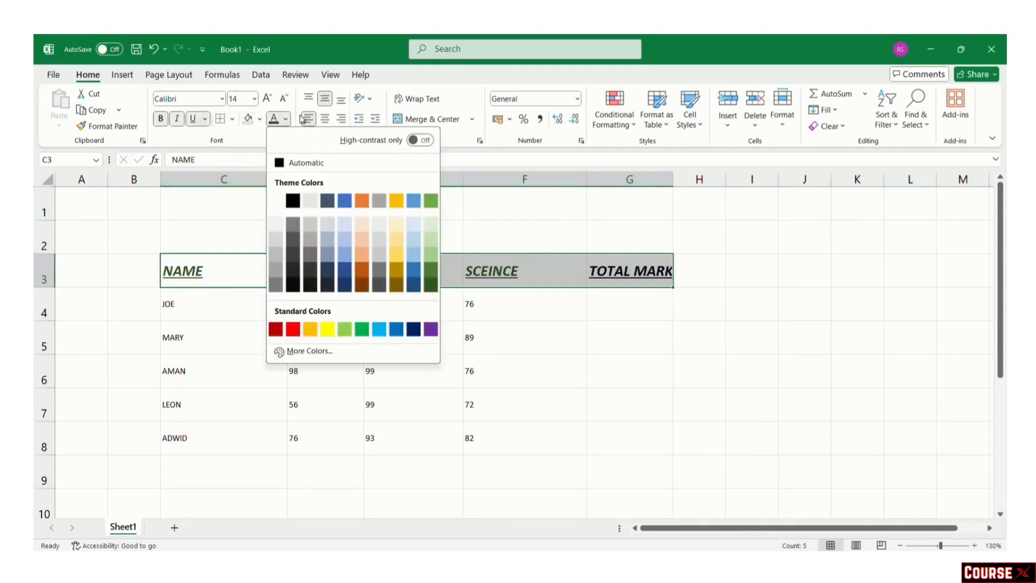
left_click(431, 286)
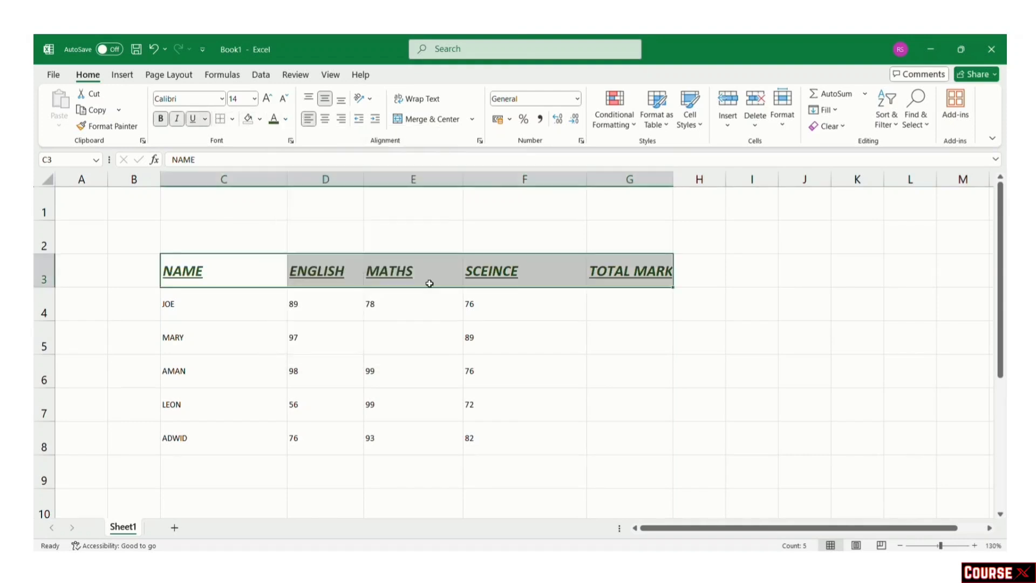
left_click(260, 119)
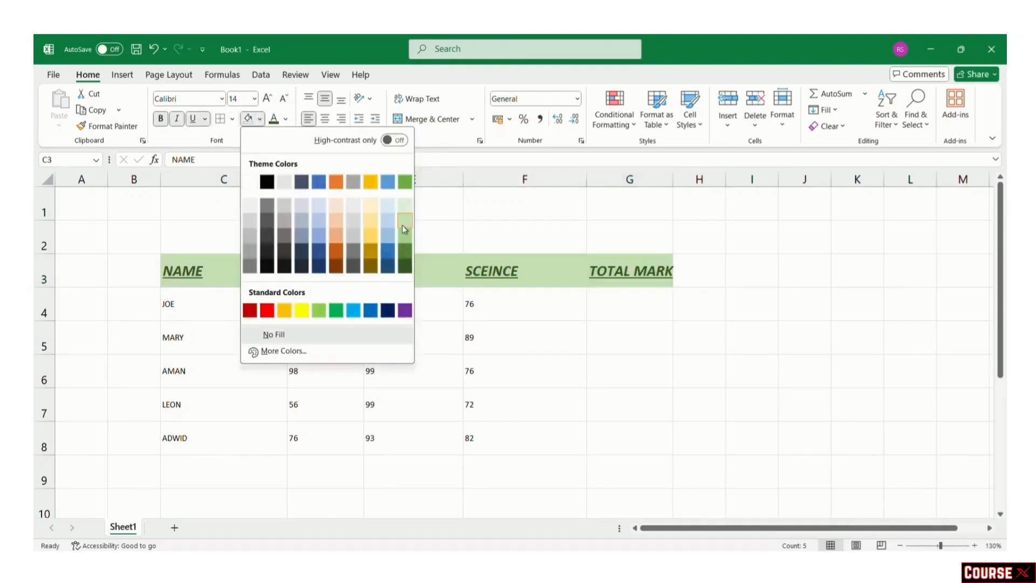
left_click(370, 221)
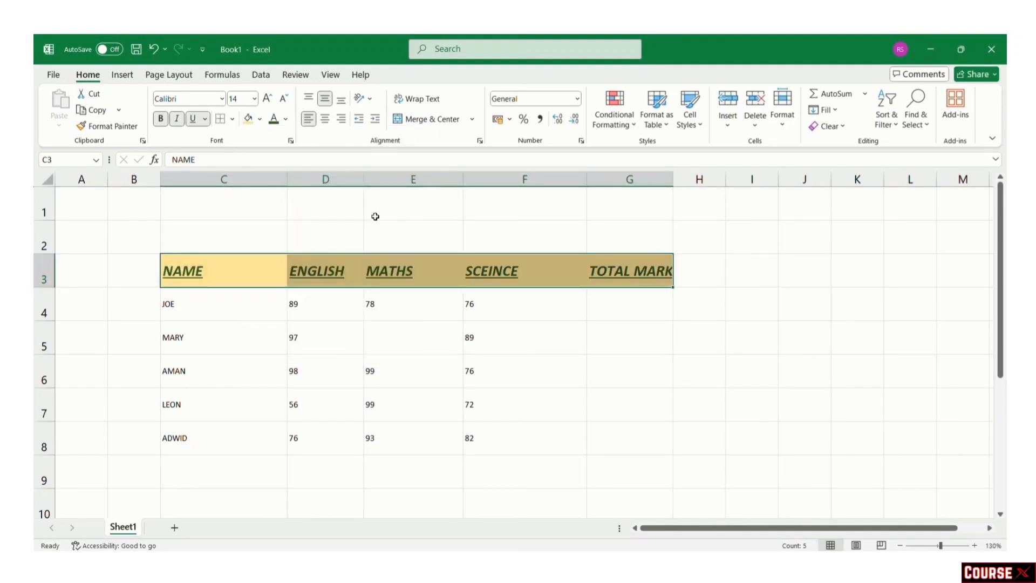
left_click(325, 121)
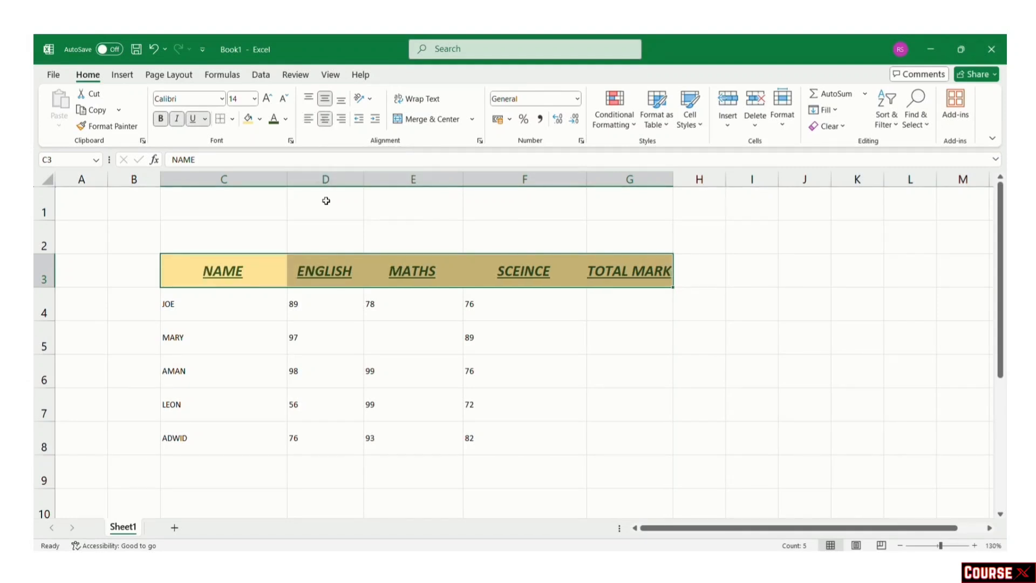
left_click(308, 118)
left_click(342, 120)
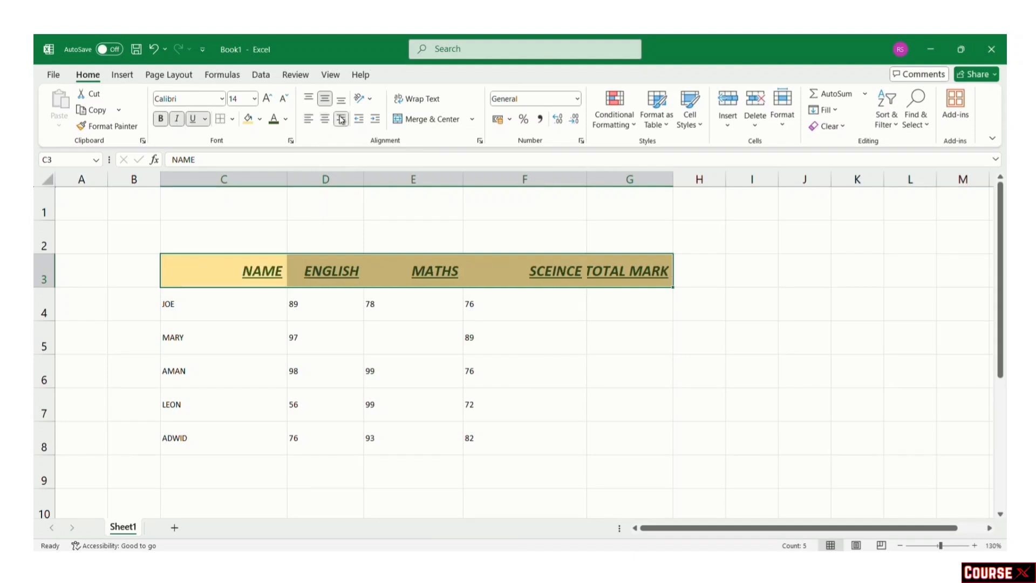
left_click(325, 118)
left_click(700, 301)
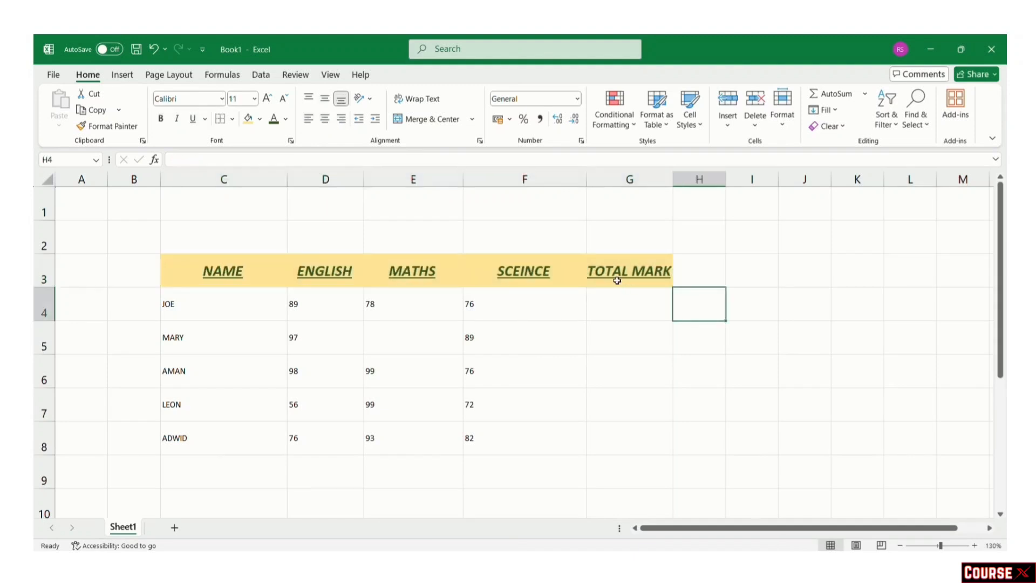
left_click(613, 273)
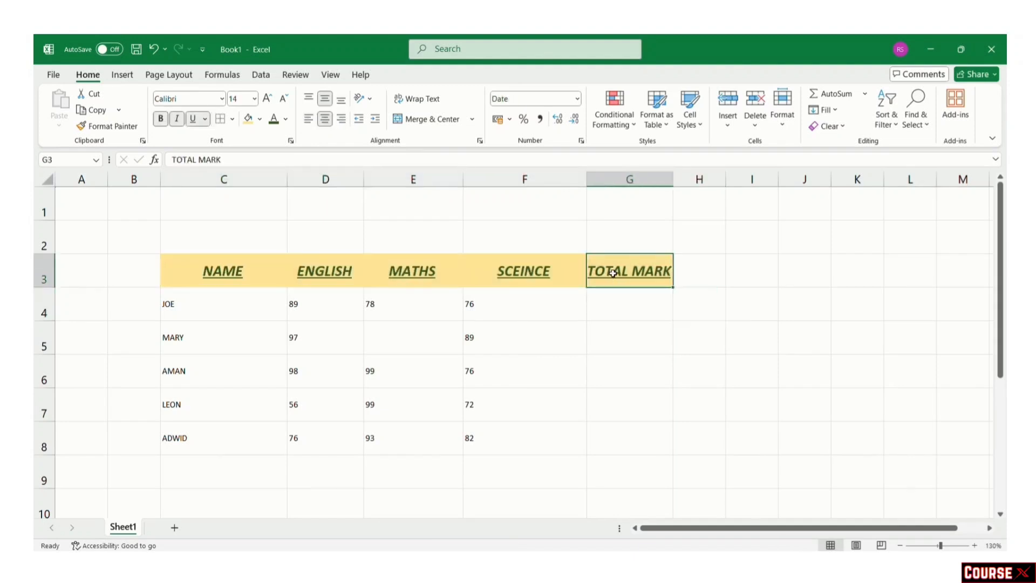
Step: Wrap TOTAL MARK onto two lines and apply All Borders to C3:G8
left_click(411, 99)
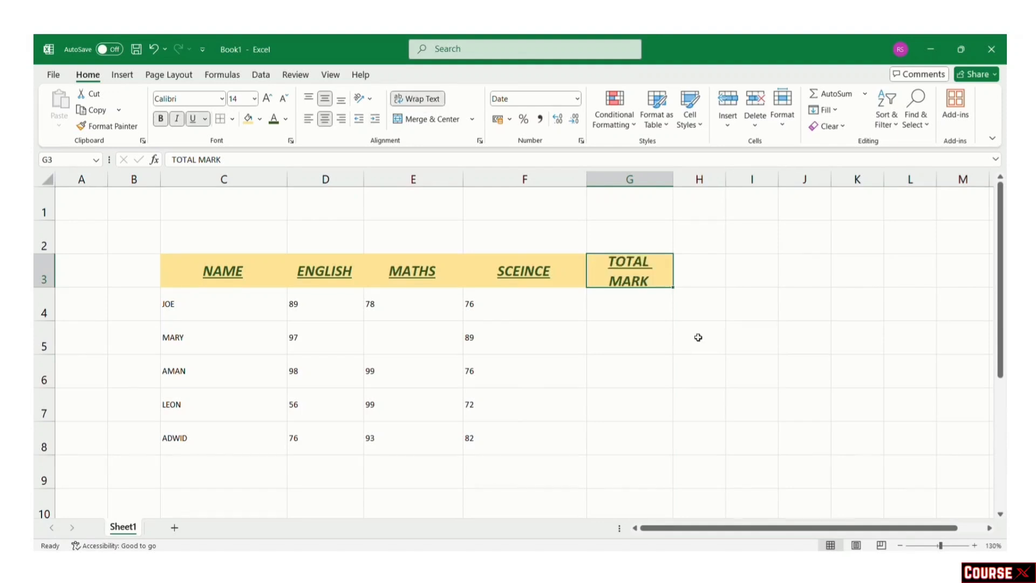
left_click(698, 334)
left_click_drag(219, 278, 606, 426)
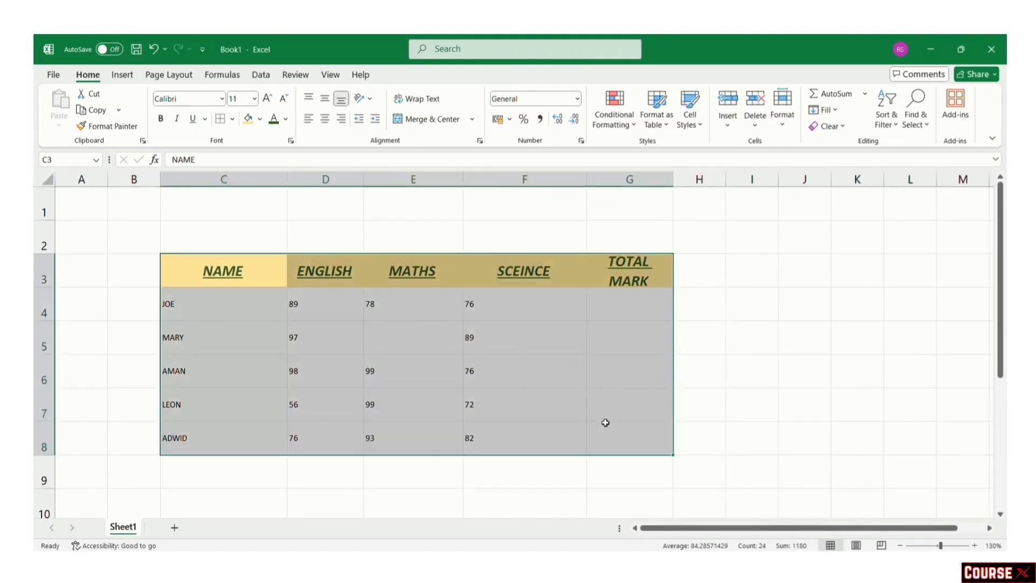
left_click(232, 119)
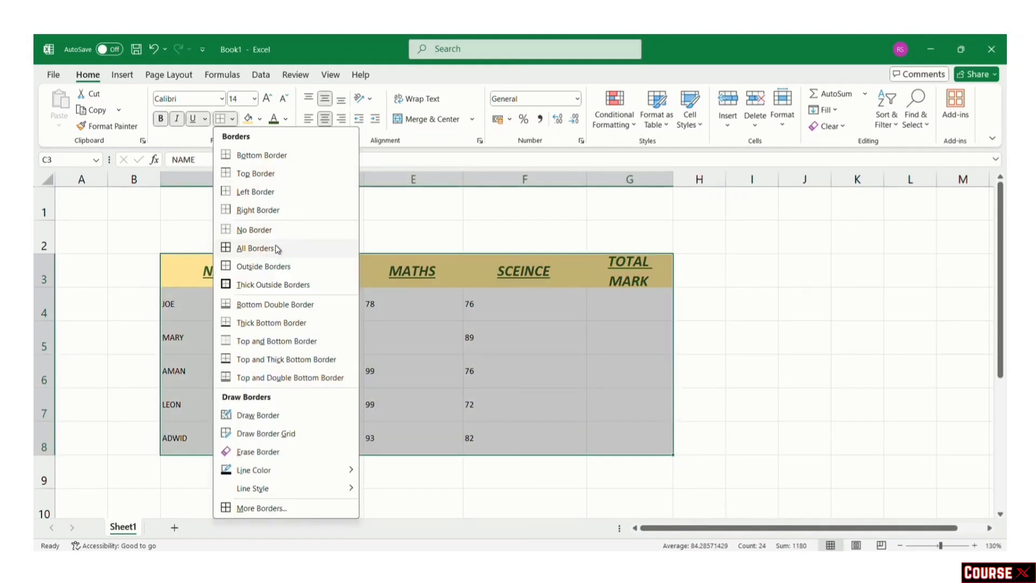
left_click(255, 248)
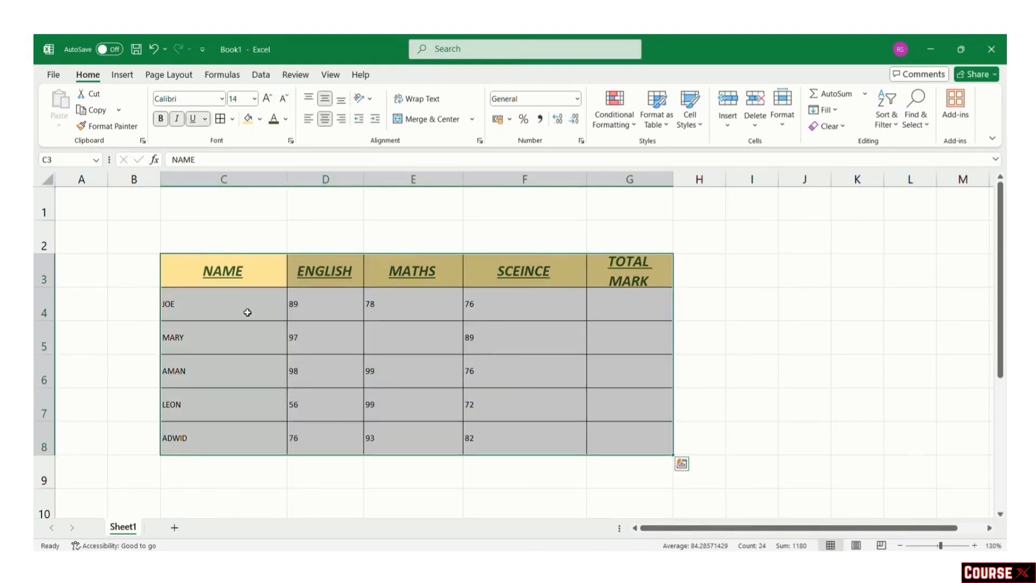
Step: Centre the names and marks in C4:G8 and enlarge them to size 11
left_click_drag(247, 312, 614, 451)
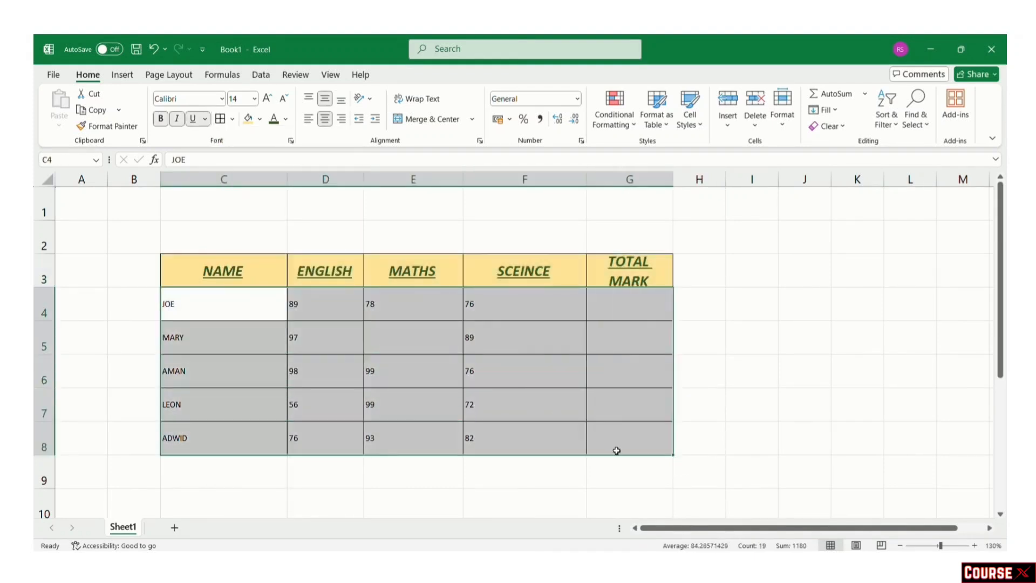
left_click(324, 119)
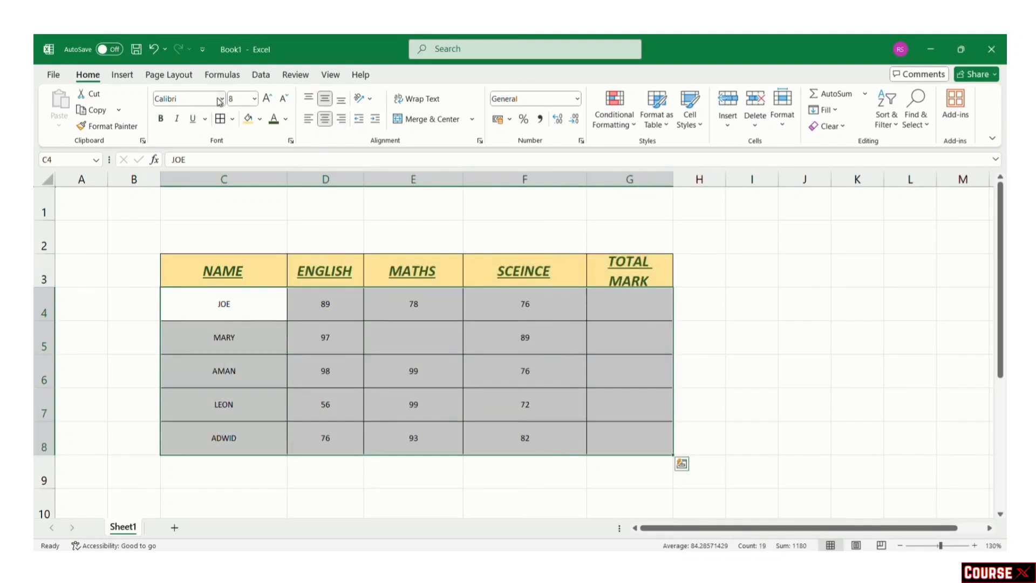
left_click(270, 99)
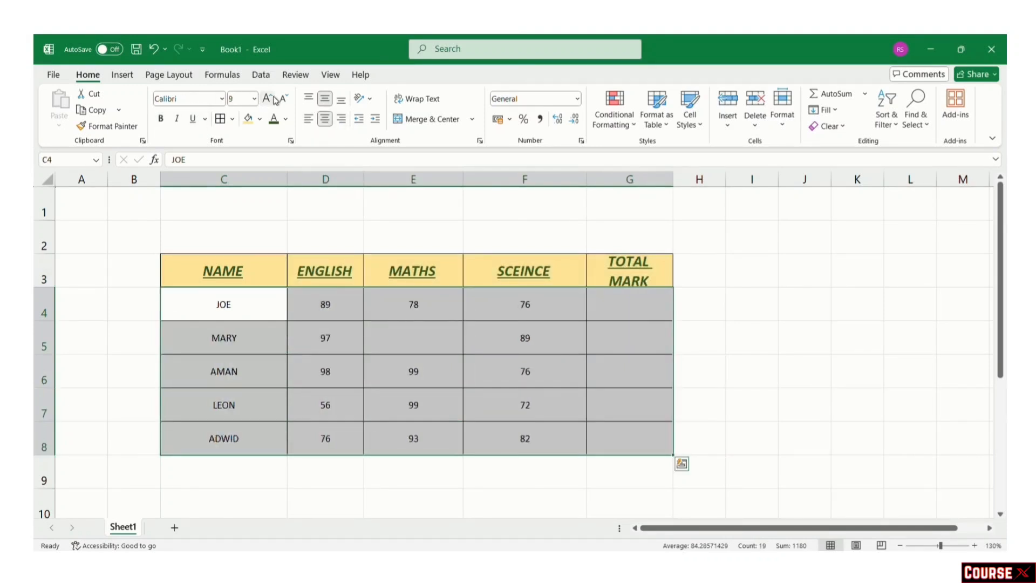
left_click(274, 98)
left_click(274, 98)
left_click(822, 345)
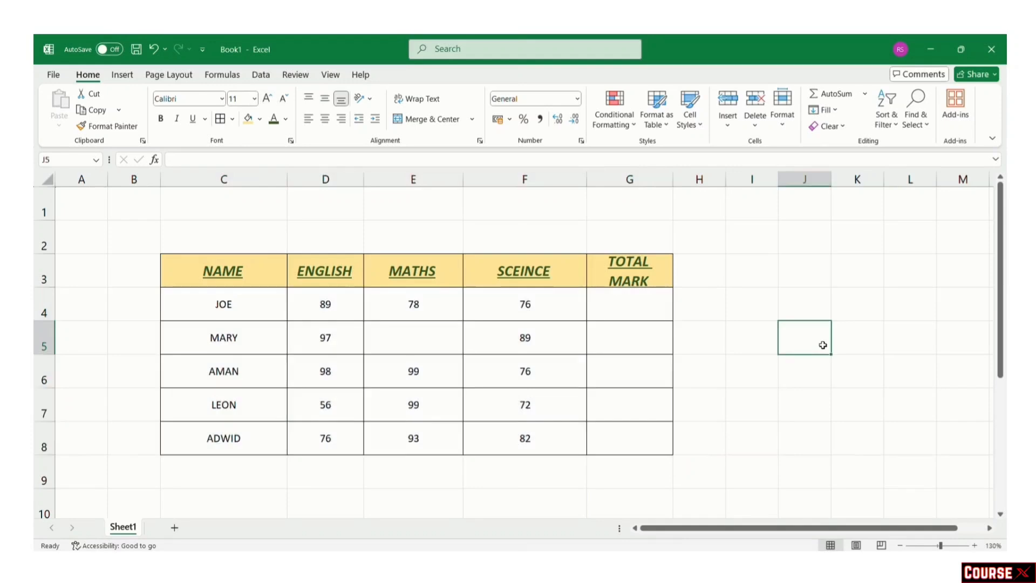